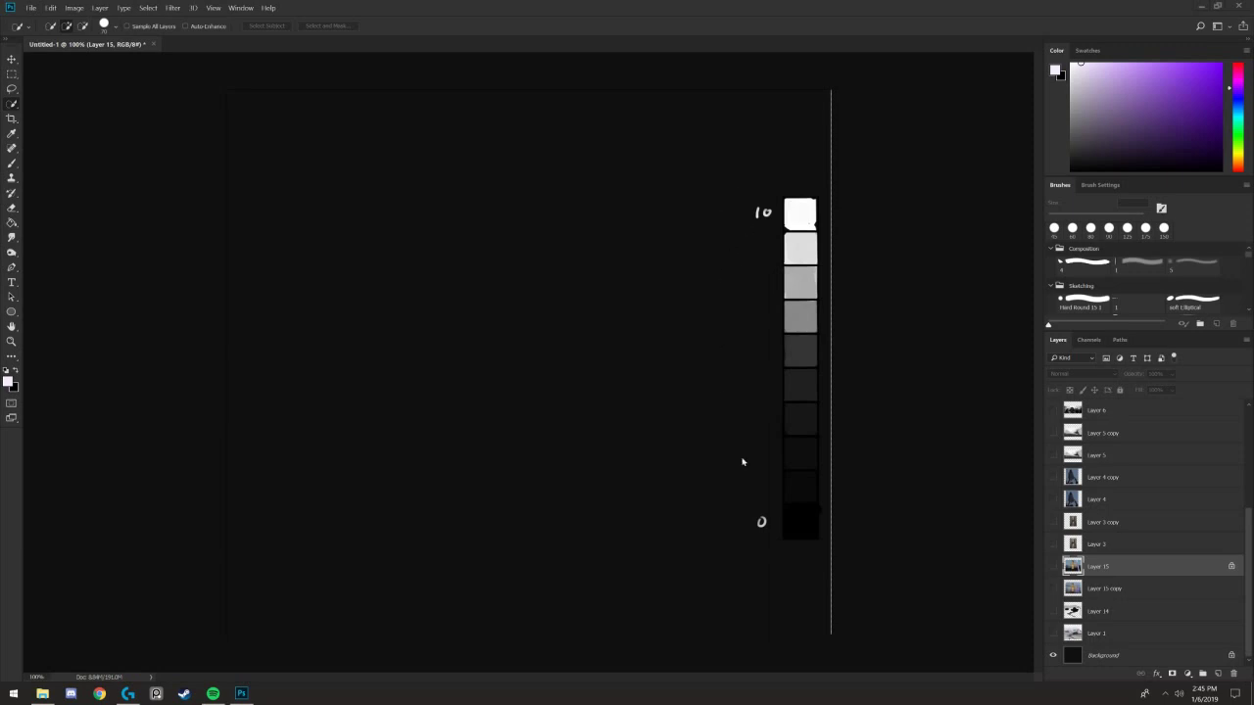
- Paint trial value strokes beside the lower half of the value scale on Layer 12 and erase them
scroll(1123, 448, "up", 5)
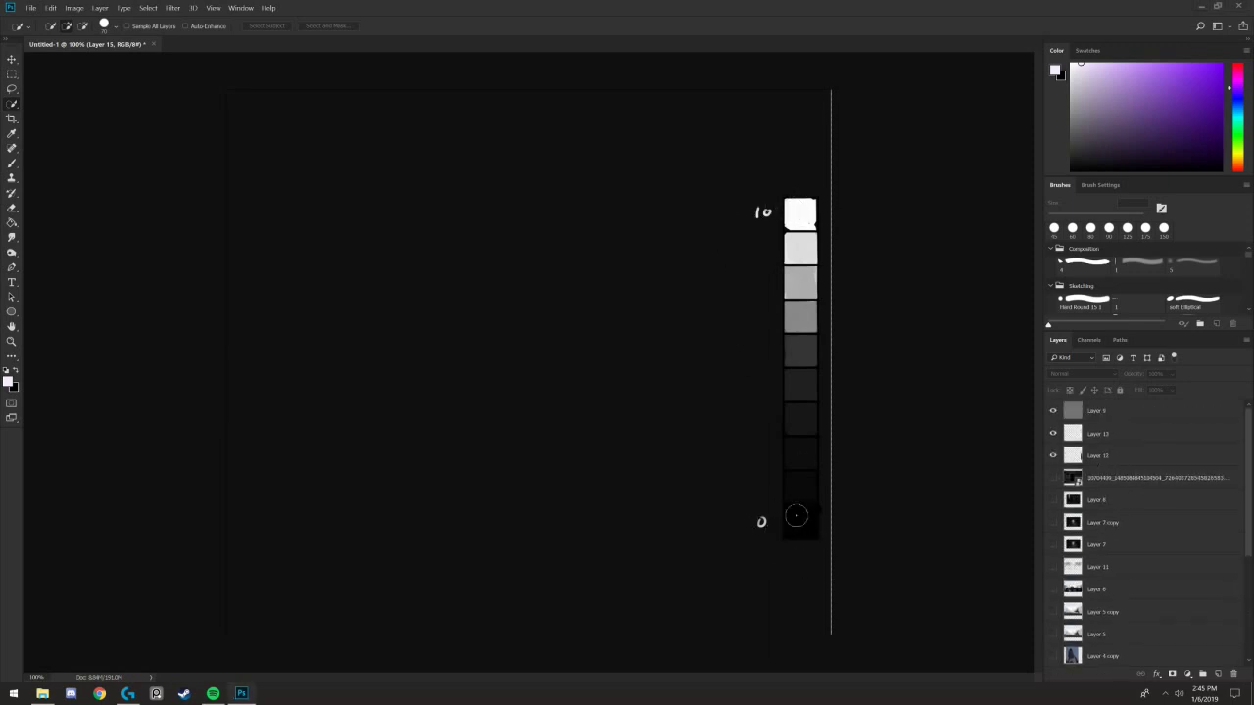
key("i")
left_click(798, 207)
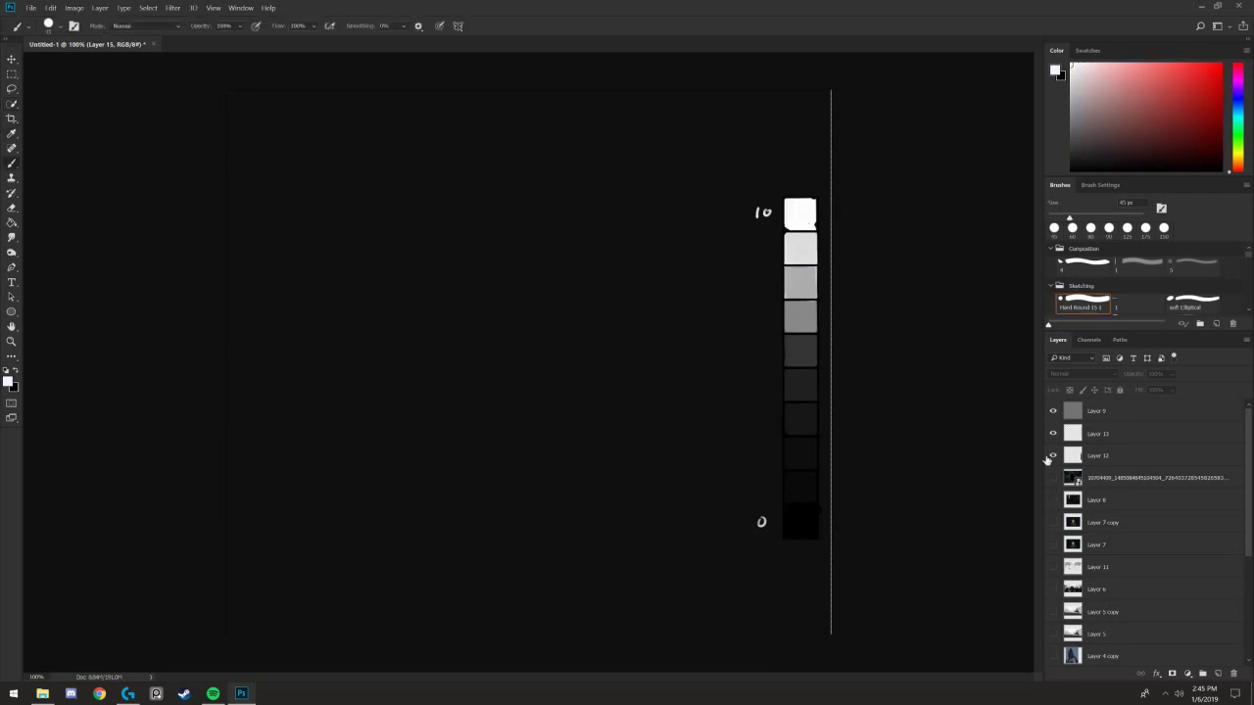
left_click(1082, 453)
key("b")
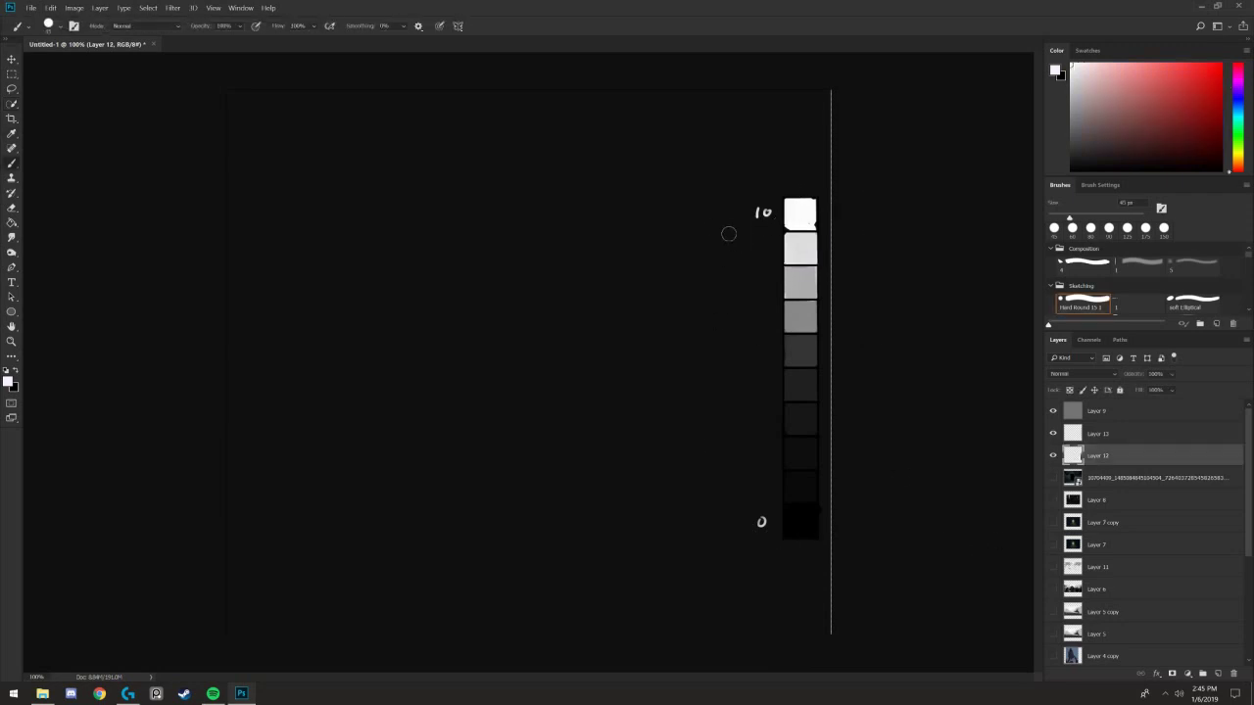
mouse_move(733, 365)
left_mouse_down()
mouse_move(738, 350)
mouse_move(736, 452)
mouse_move(731, 436)
left_mouse_up()
left_click(796, 515, "alt")
left_click(812, 529, "alt")
left_click(741, 438, "alt")
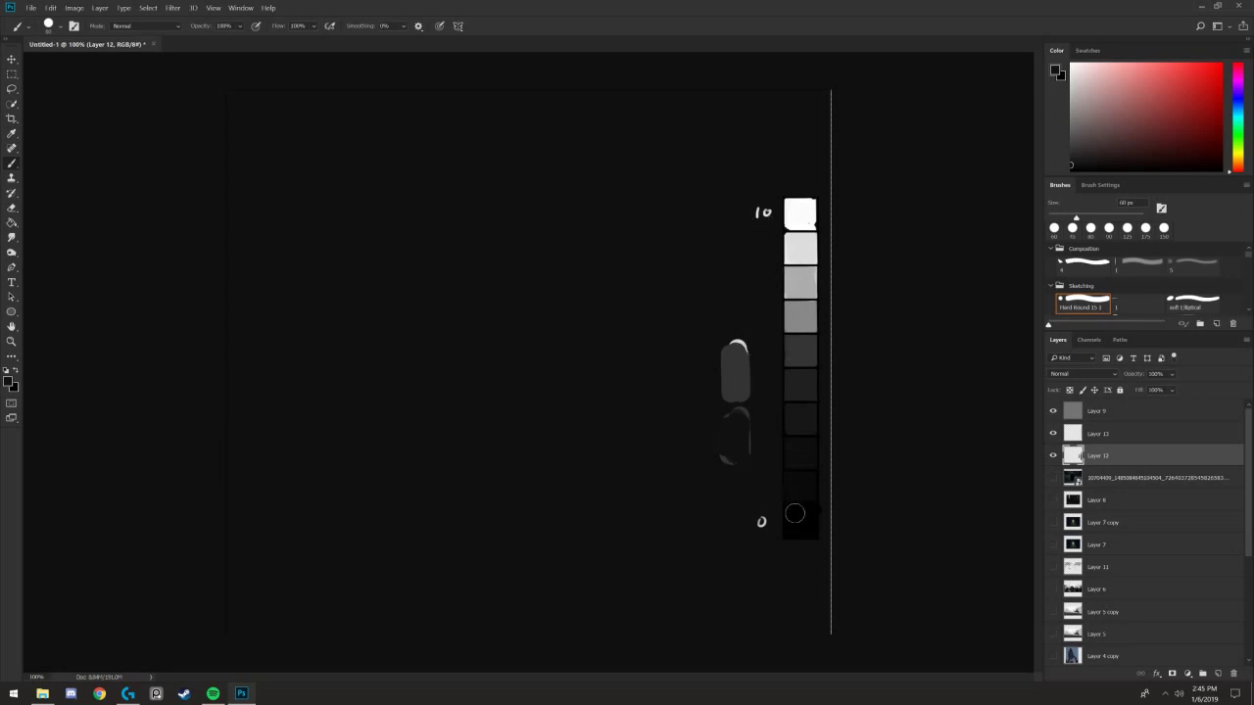
key("e")
mouse_move(736, 373)
left_mouse_down()
mouse_move(746, 433)
mouse_move(727, 457)
left_mouse_up()
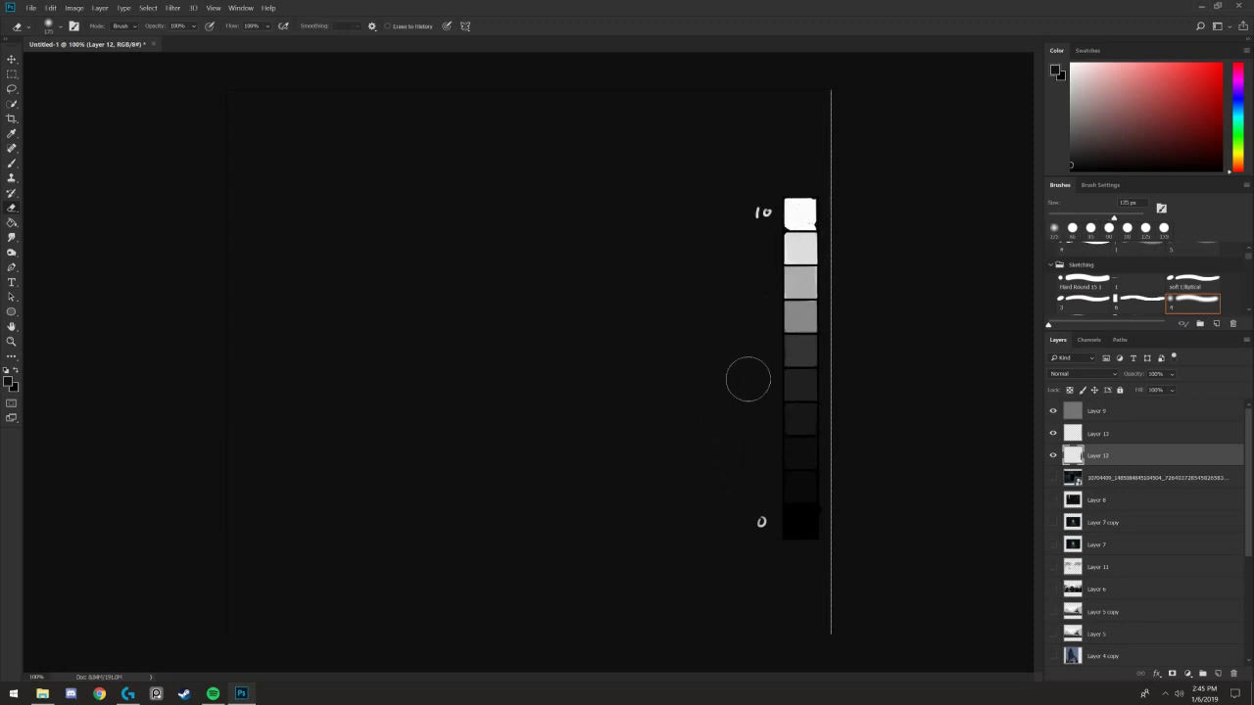
scroll(1092, 501, "down", 2)
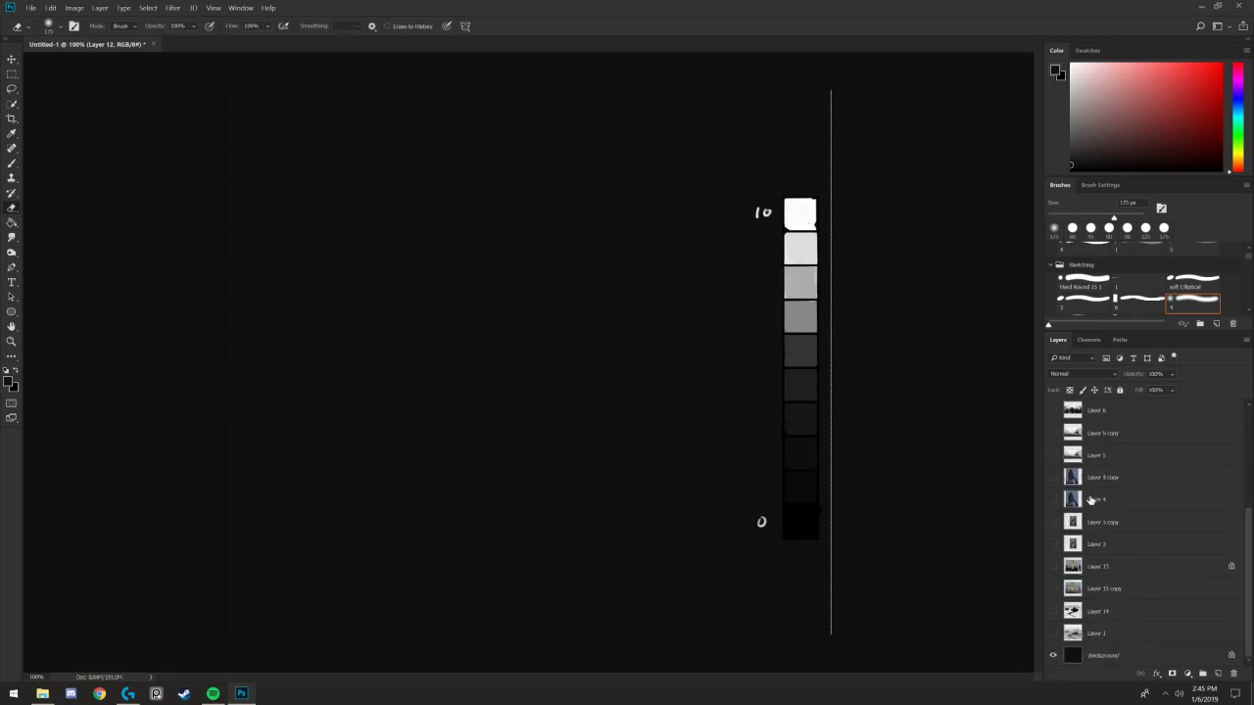
scroll(1092, 500, "up", 2)
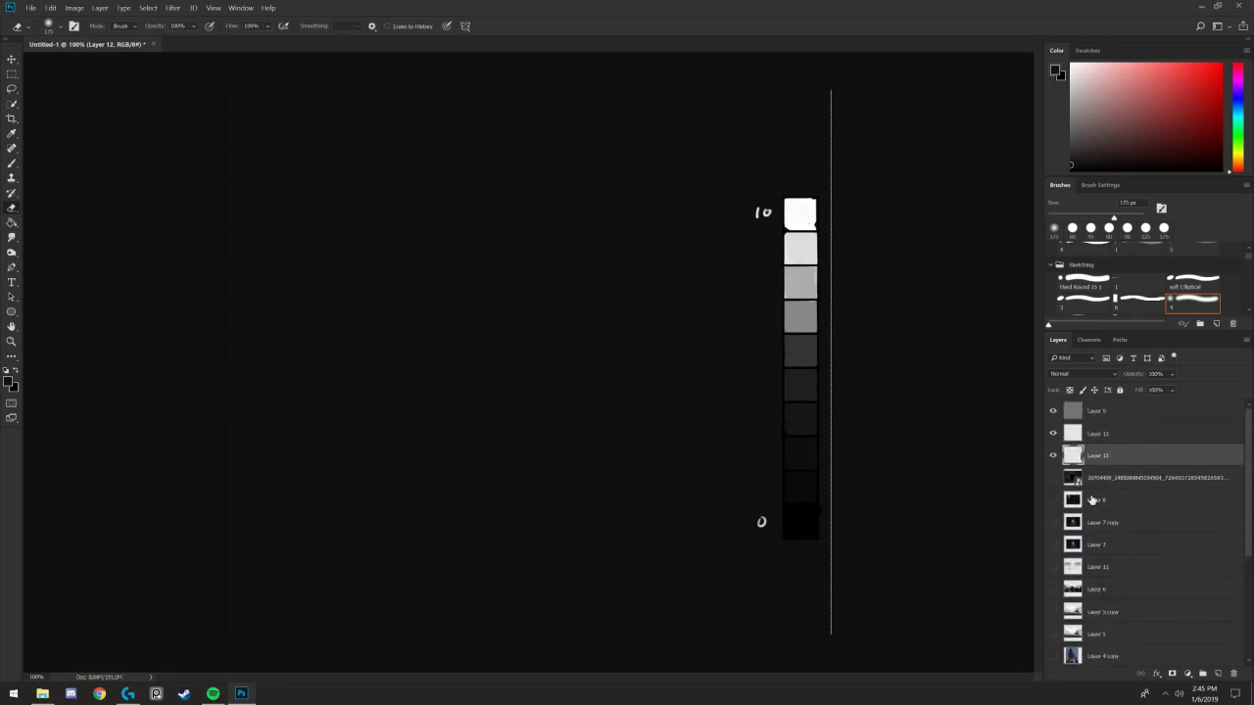
scroll(1116, 494, "down", 5)
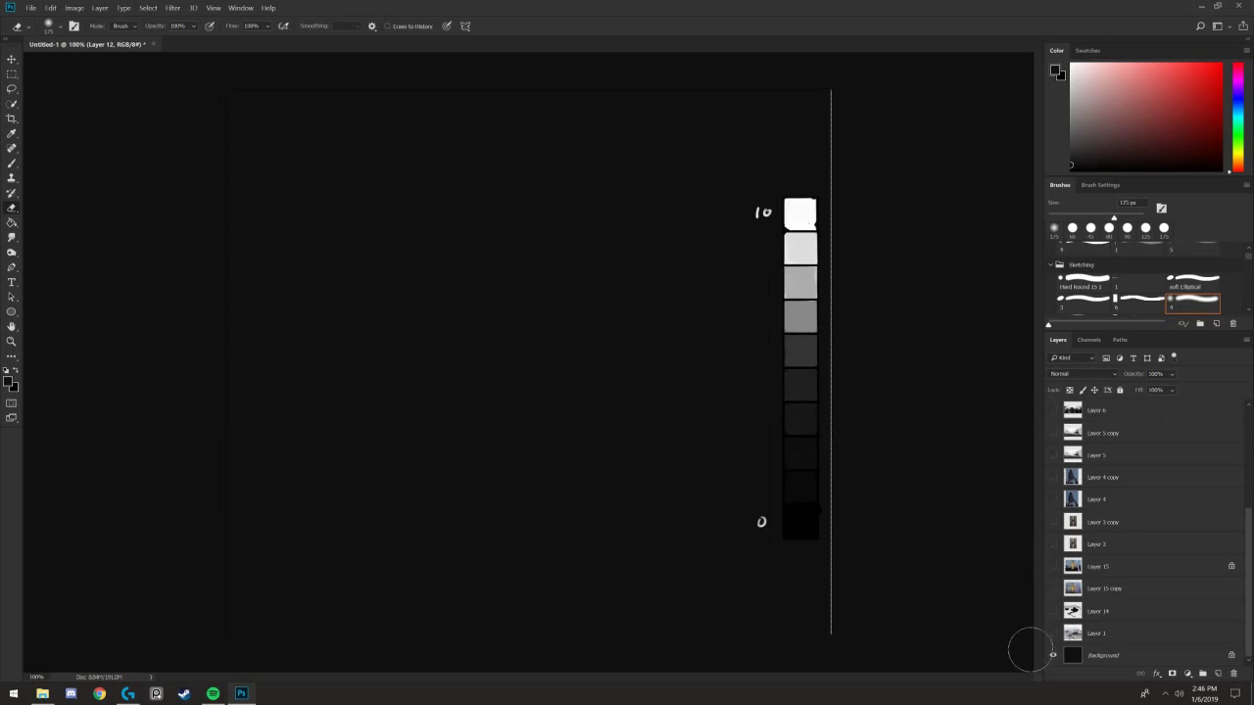
- Reduce the eraser's brush size
key("bracketleft")
key("bracketleft")
key("bracketleft")
key("bracketleft")
key("bracketleft")
key("bracketleft")
key("bracketleft")
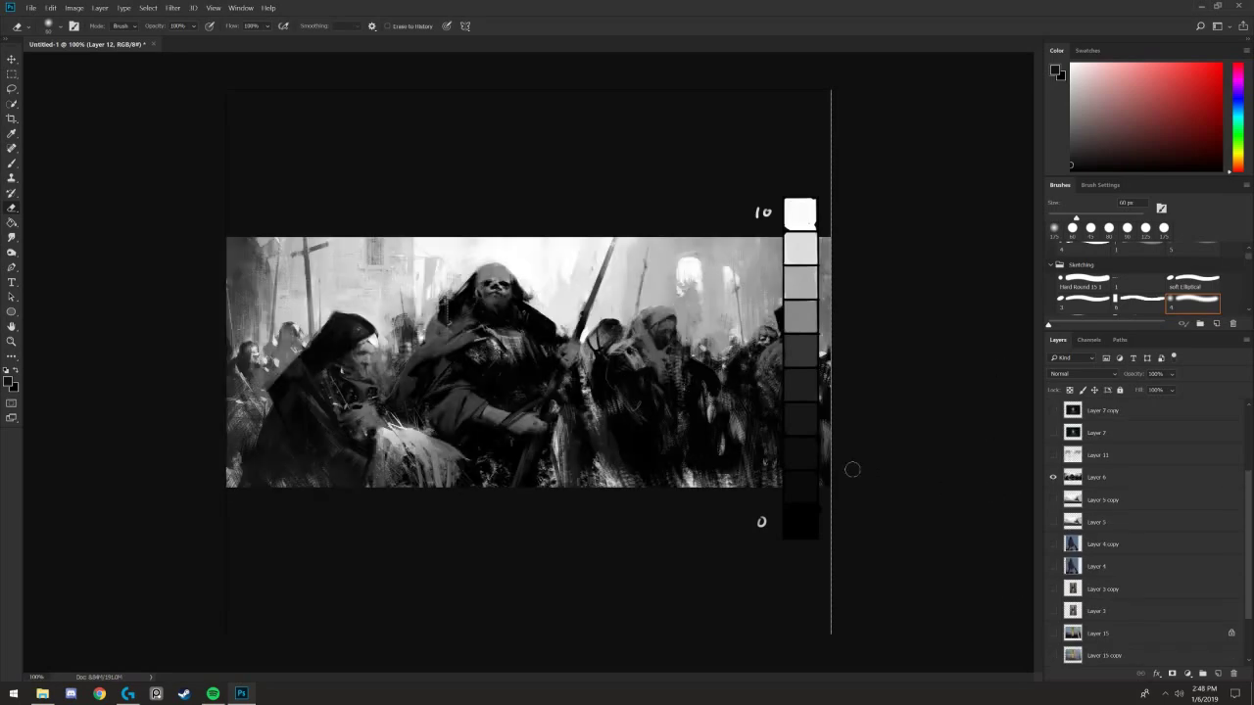
- Add a new empty layer directly above Layer 12
key("ctrl+plus")
mouse_move(609, 420)
left_mouse_down()
mouse_move(797, 403)
mouse_move(489, 400)
mouse_move(885, 401)
mouse_move(686, 427)
left_mouse_up()
key("ctrl+minus")
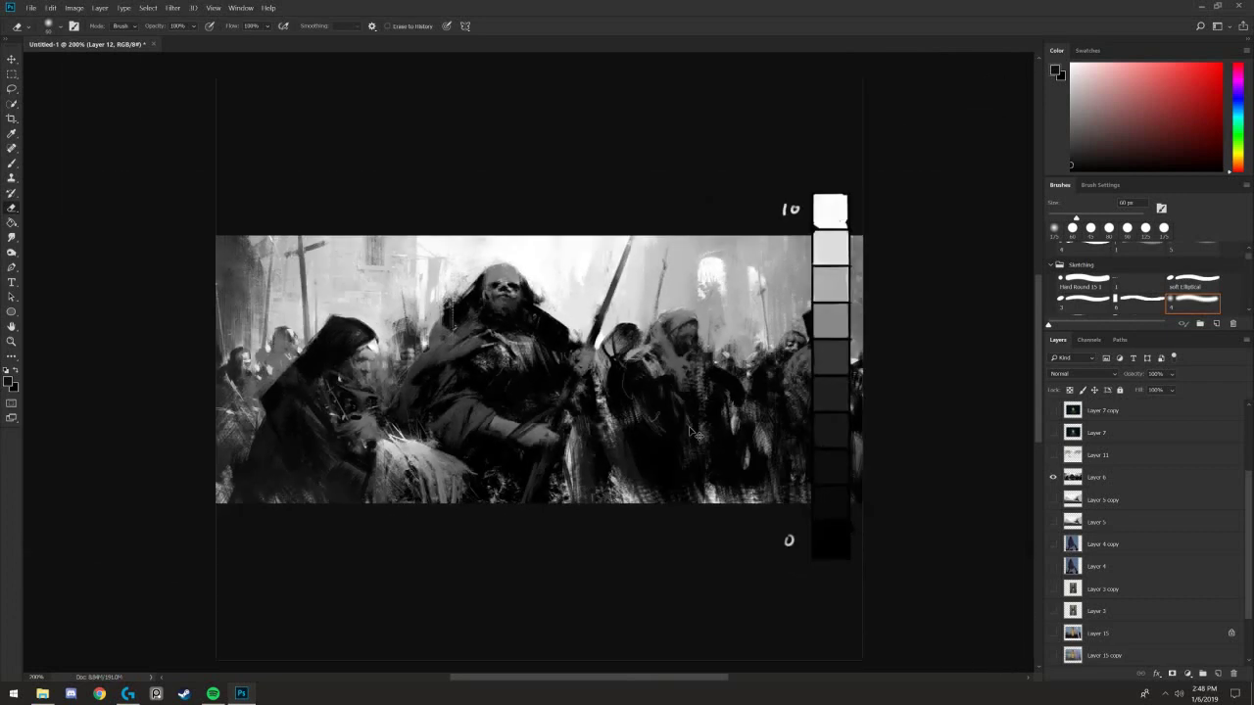
left_click(1133, 477)
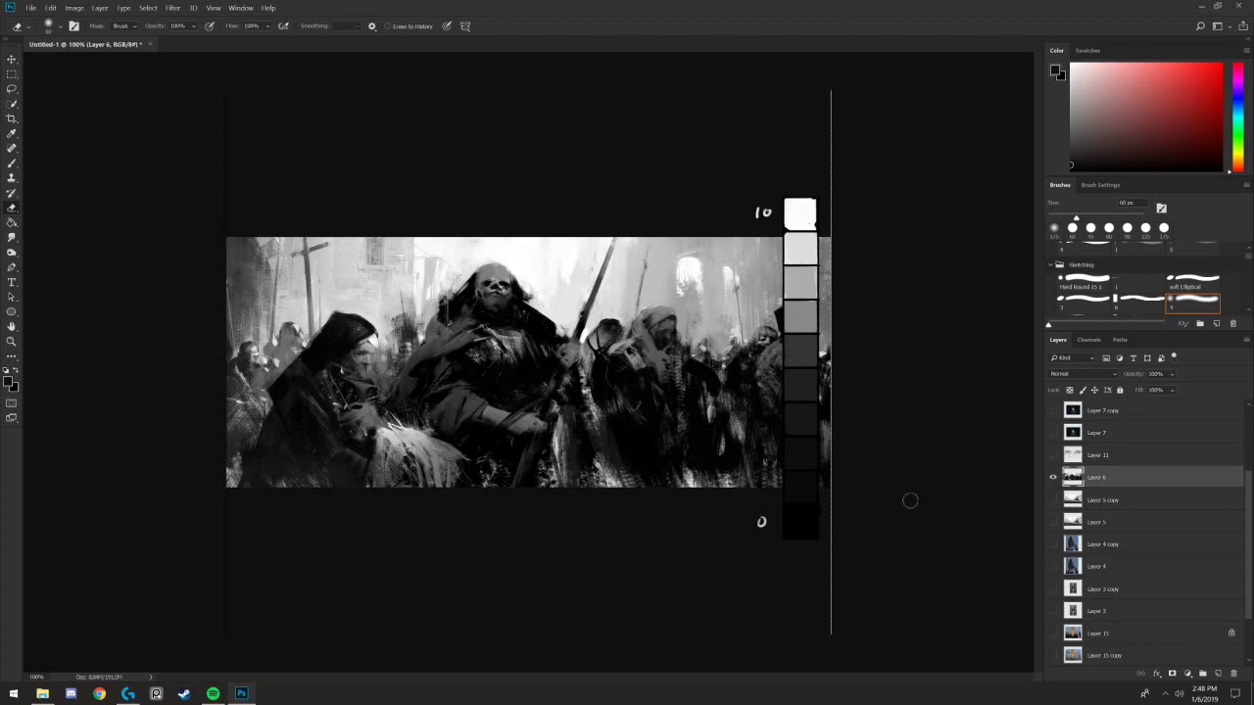
scroll(1131, 460, "up", 2)
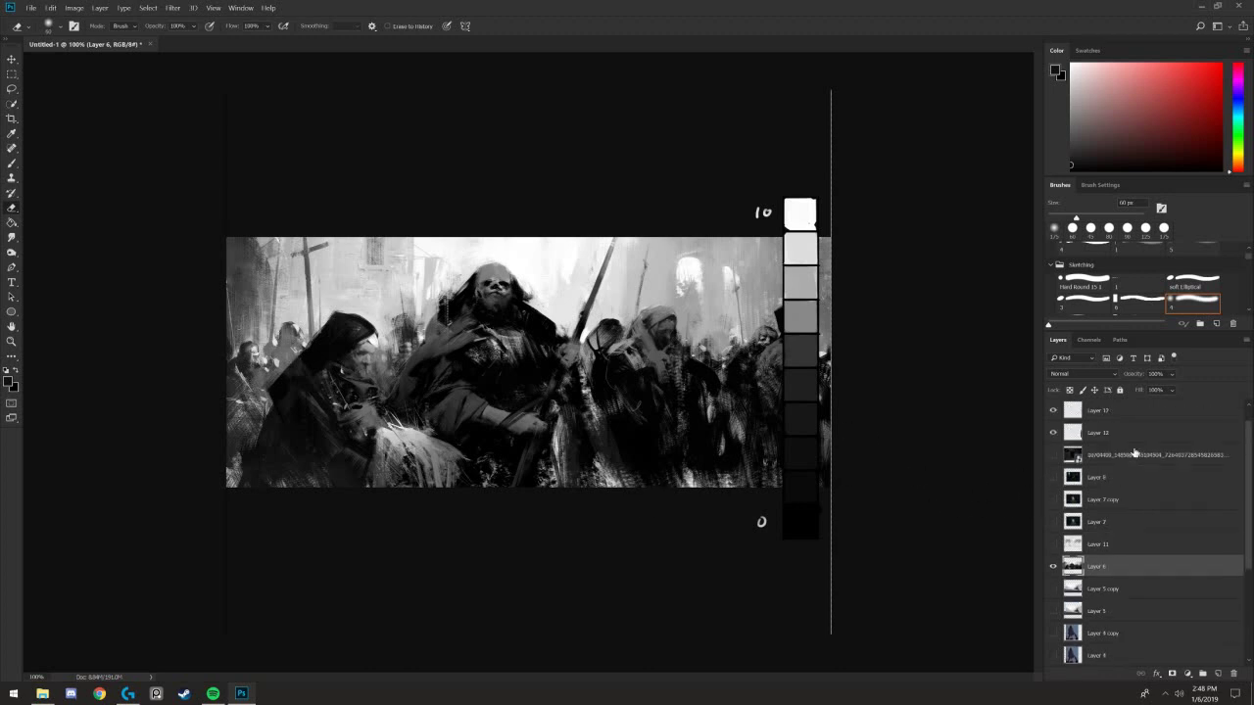
left_click(1136, 436)
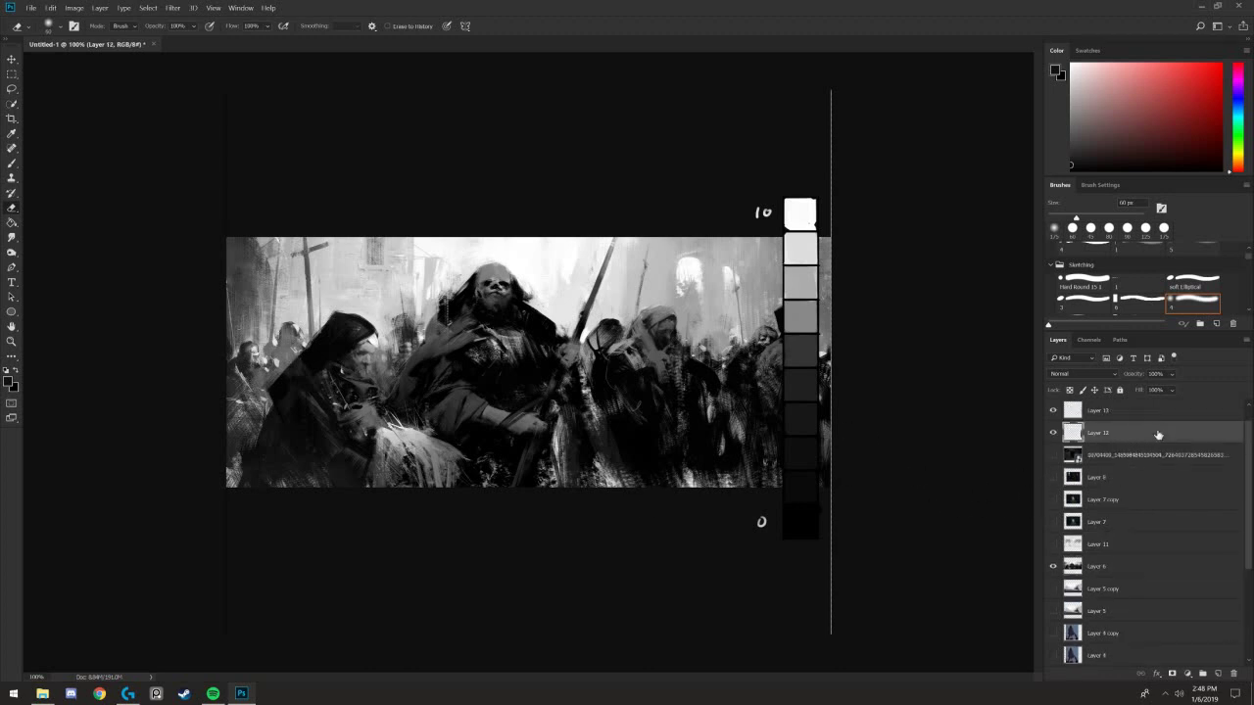
left_click(1217, 674)
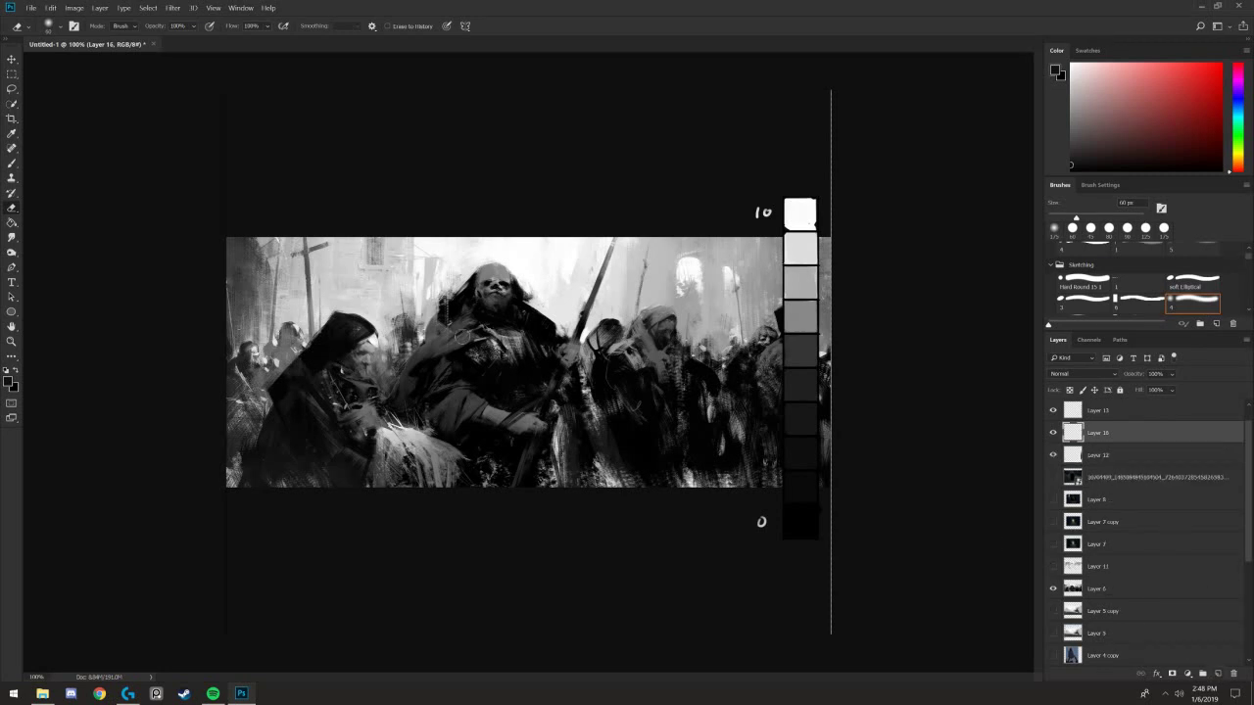
- Brush a mid-dark grey dab and a black dab on the new layer beside the matching squares of the value scale
key("b")
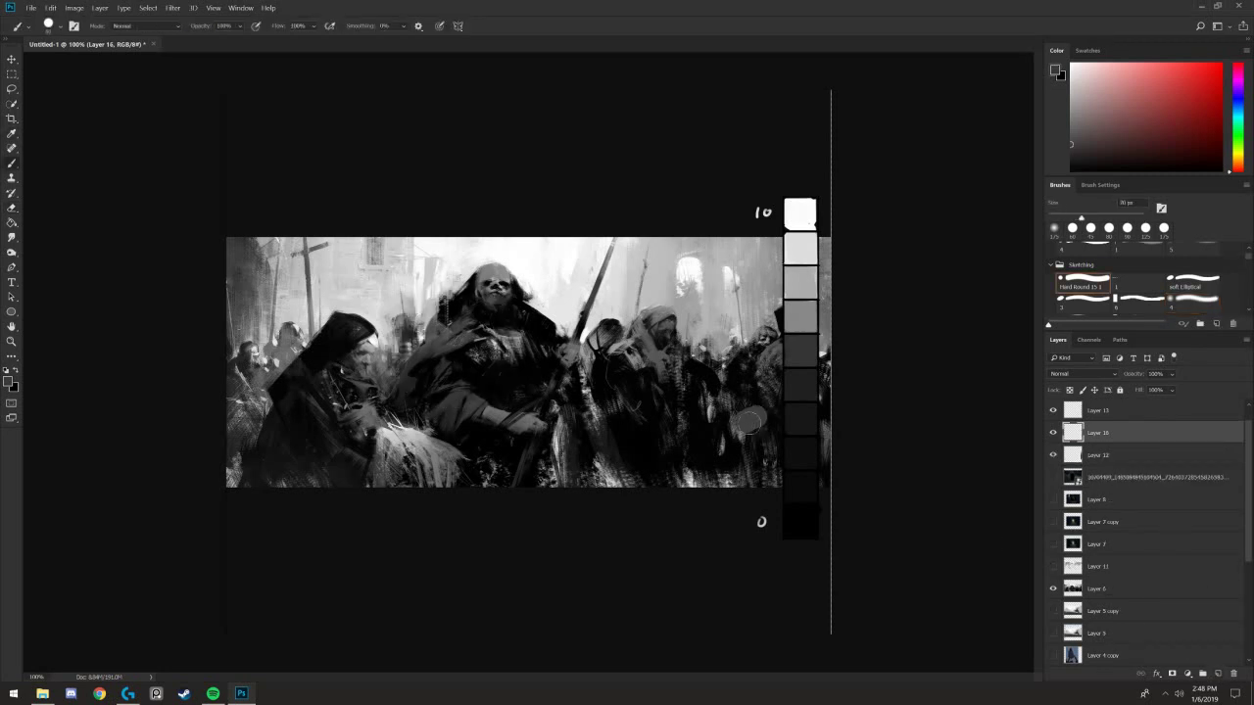
left_click_drag(748, 423, 756, 421)
key("ctrl+z")
left_click_drag(760, 360, 751, 349)
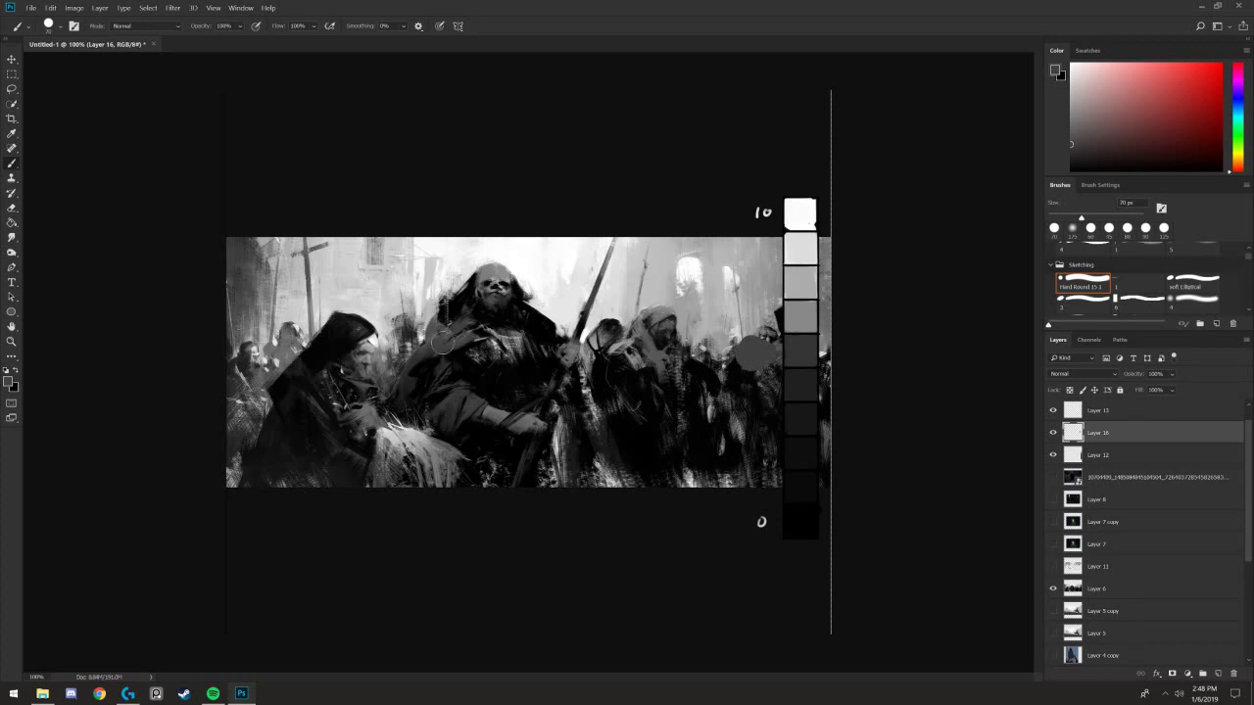
left_click(747, 482, "alt")
left_click_drag(755, 510, 754, 523)
- Sample white, light grey and mid grey from the painting's background and compare them as dabs beside the value scale
left_click(533, 258, "alt")
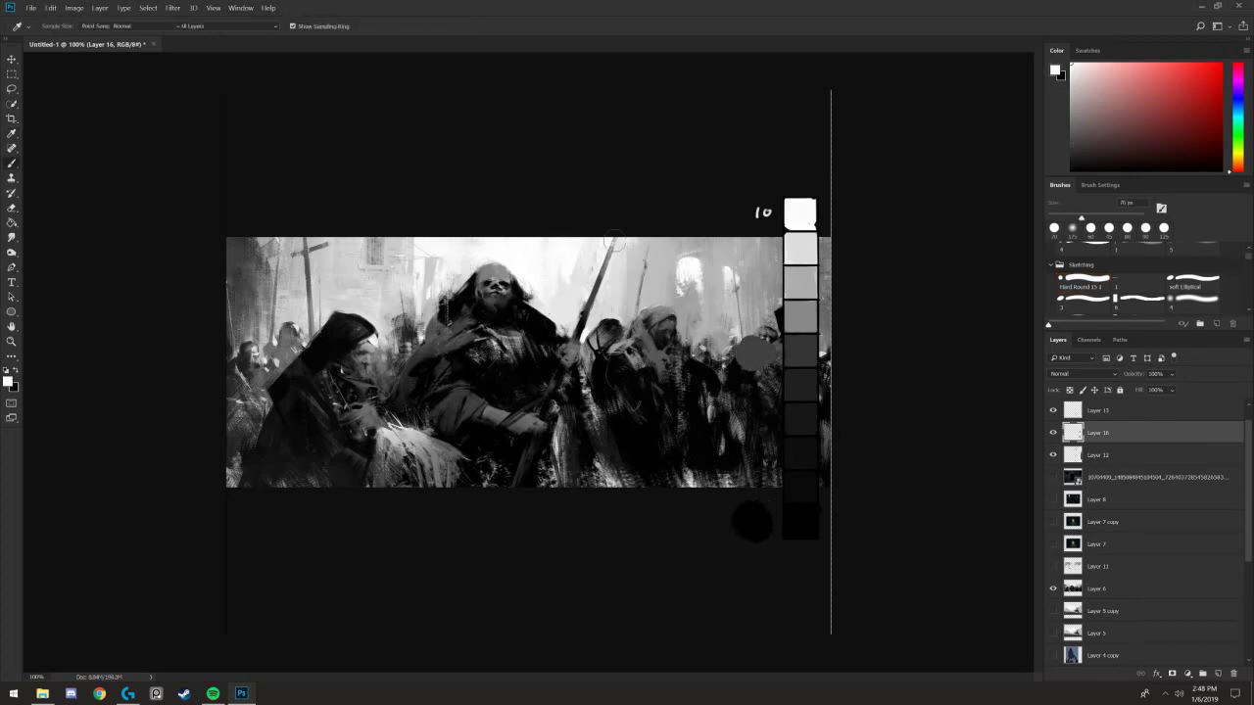
left_click_drag(709, 219, 729, 219)
left_click(725, 294, "alt")
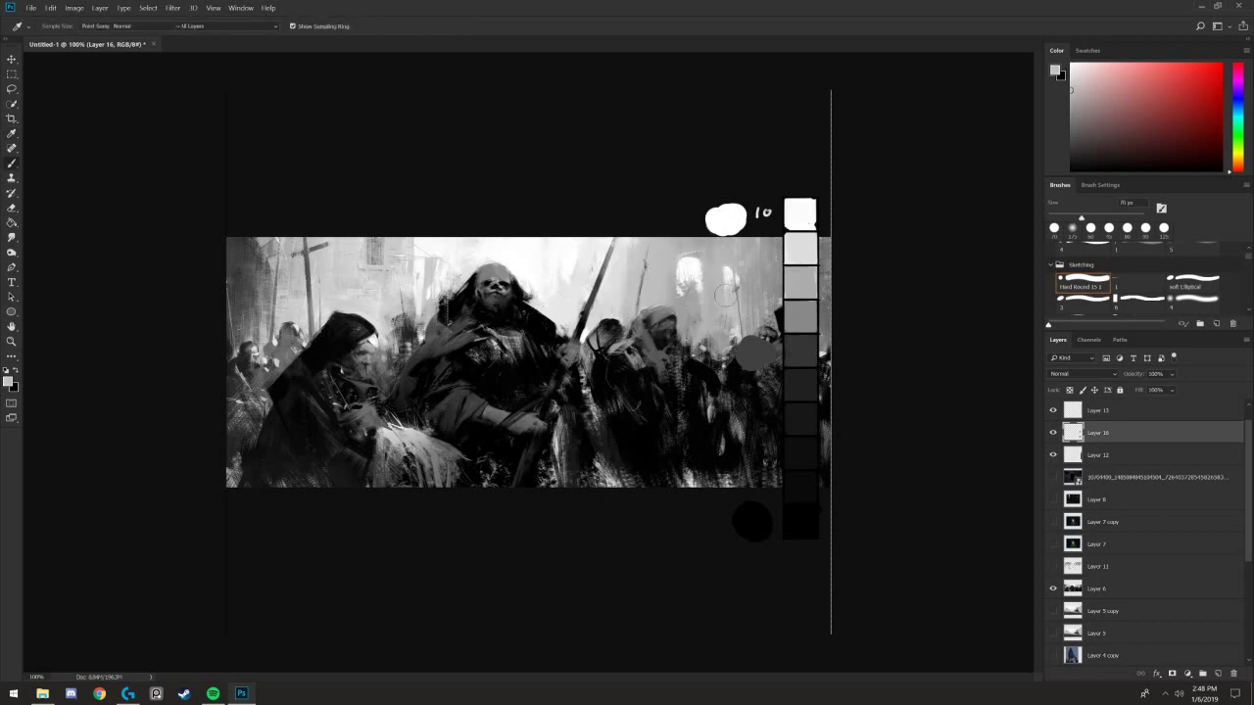
mouse_move(746, 306)
left_mouse_down()
mouse_move(754, 319)
mouse_move(751, 290)
left_mouse_up()
key("ctrl+z")
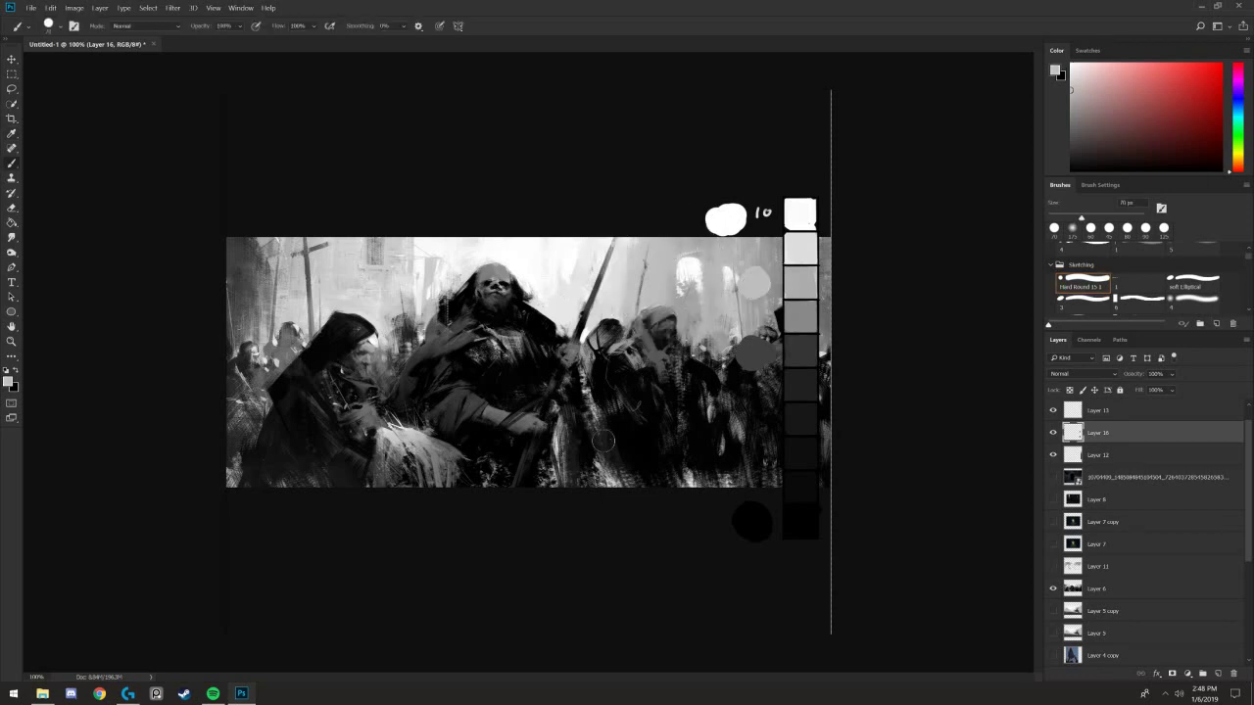
left_click(284, 346, "alt")
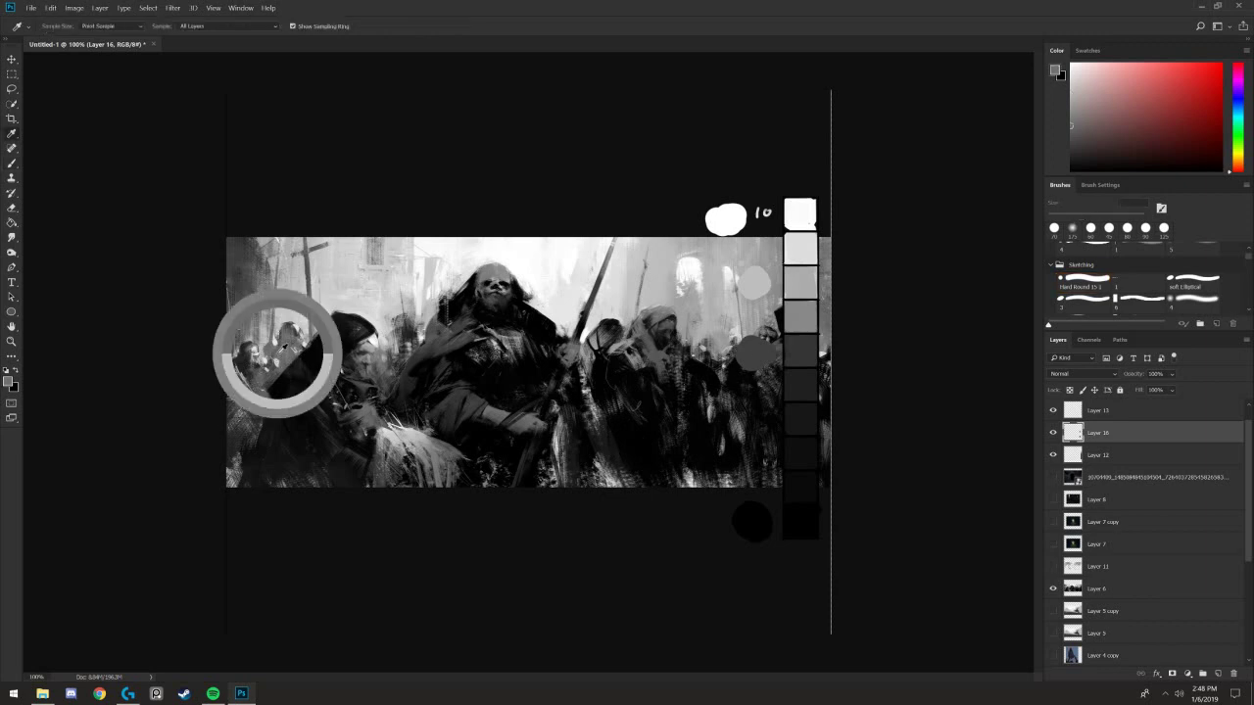
left_click_drag(752, 312, 750, 315)
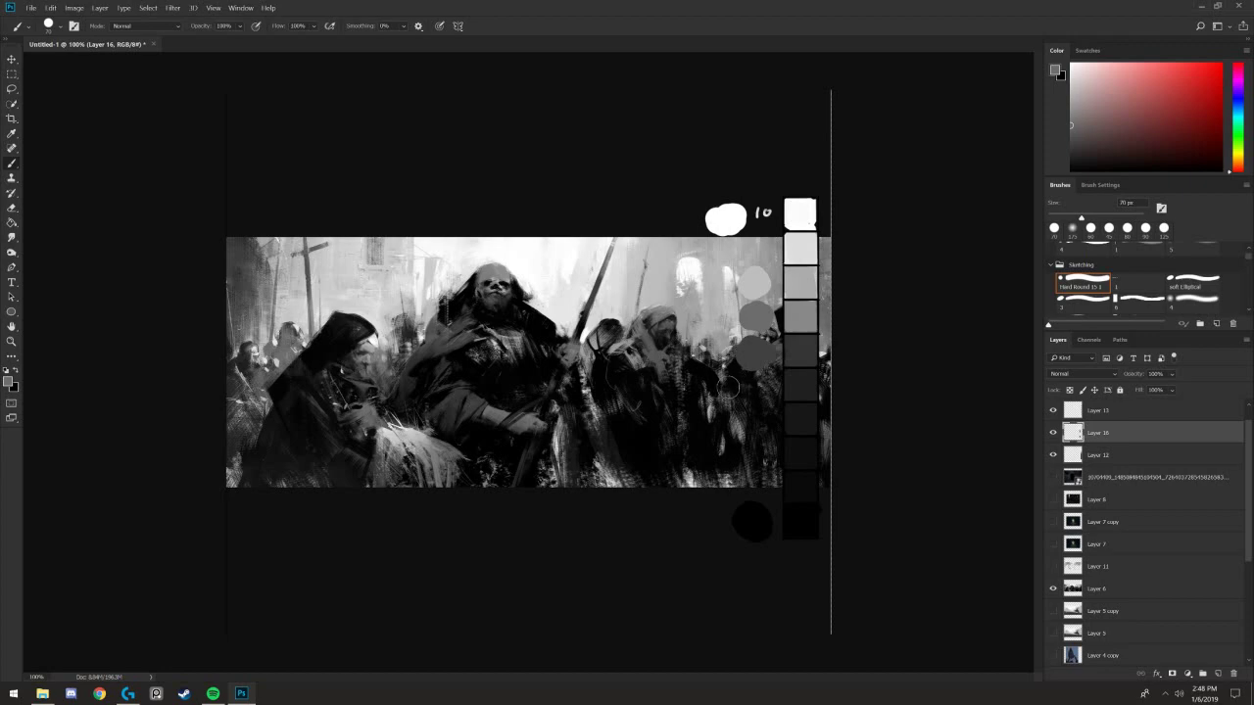
key("ctrl+z")
- Inspect the painting's figures up close and undo the remaining value dabs beside the scale
key("ctrl+plus")
left_click_drag(715, 360, 574, 327)
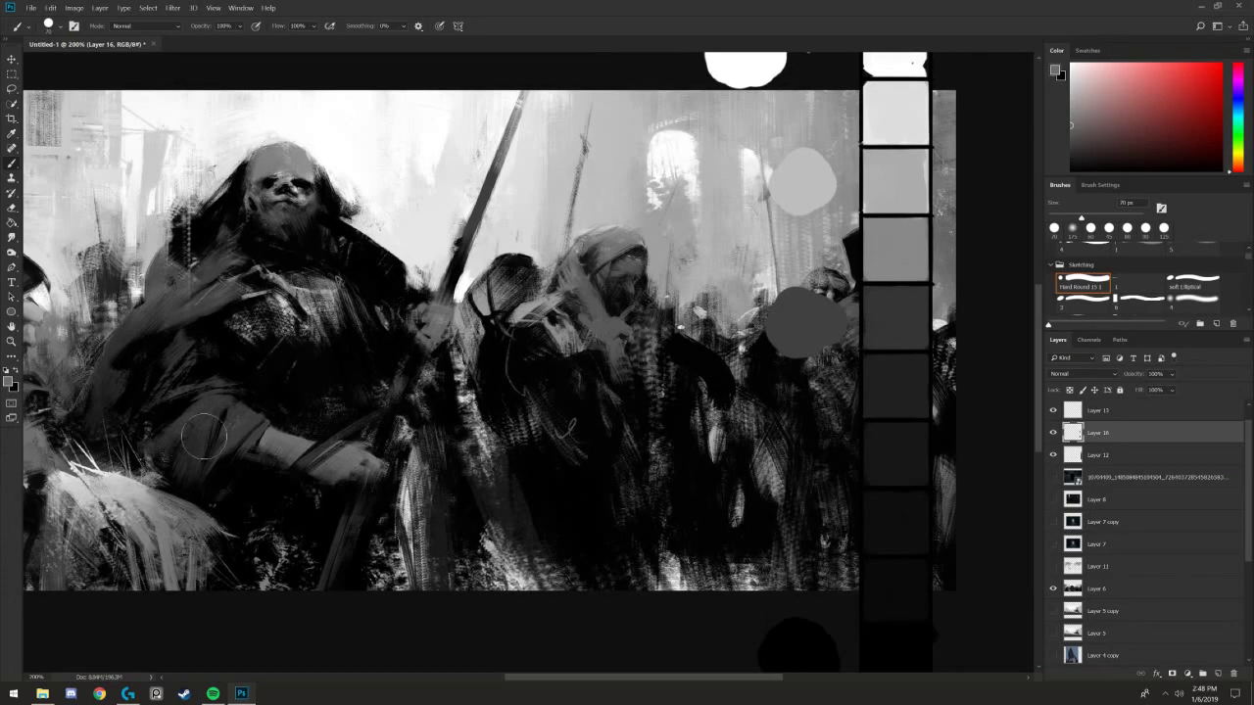
left_click_drag(305, 340, 287, 240)
left_click_drag(725, 509, 703, 627)
left_click_drag(285, 425, 664, 398)
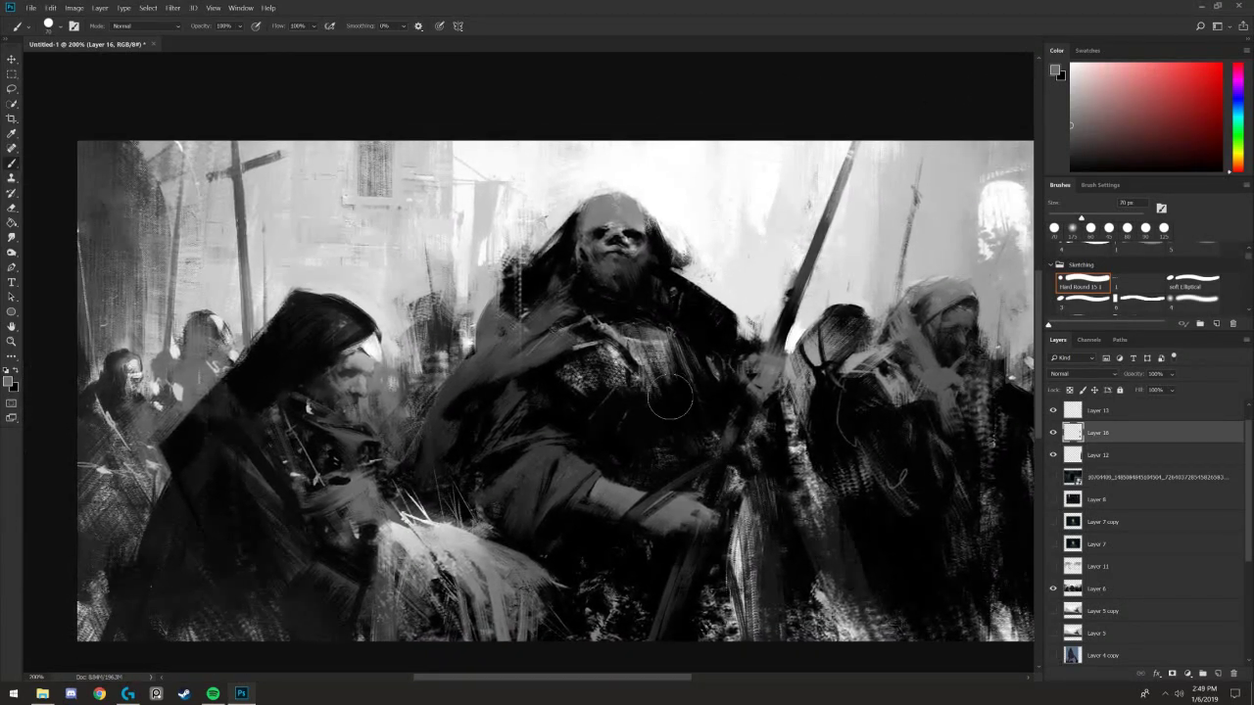
key("ctrl+minus")
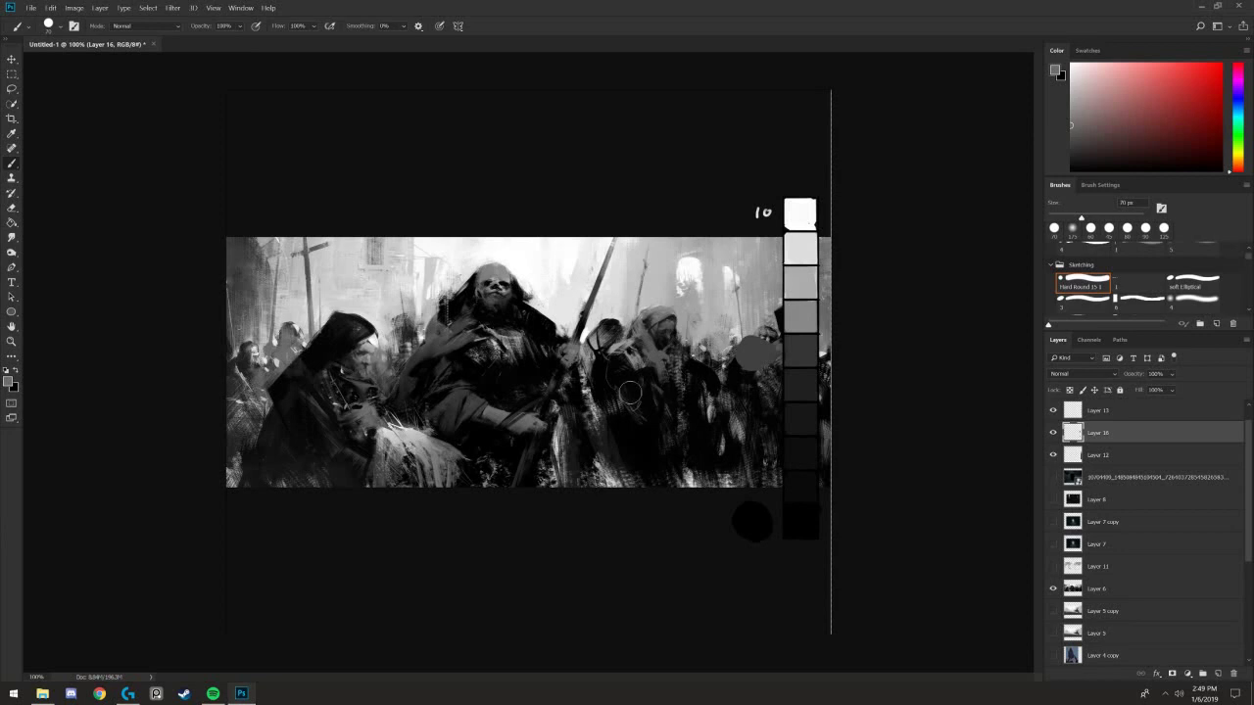
key("ctrl+alt+z")
key("ctrl+alt+z")
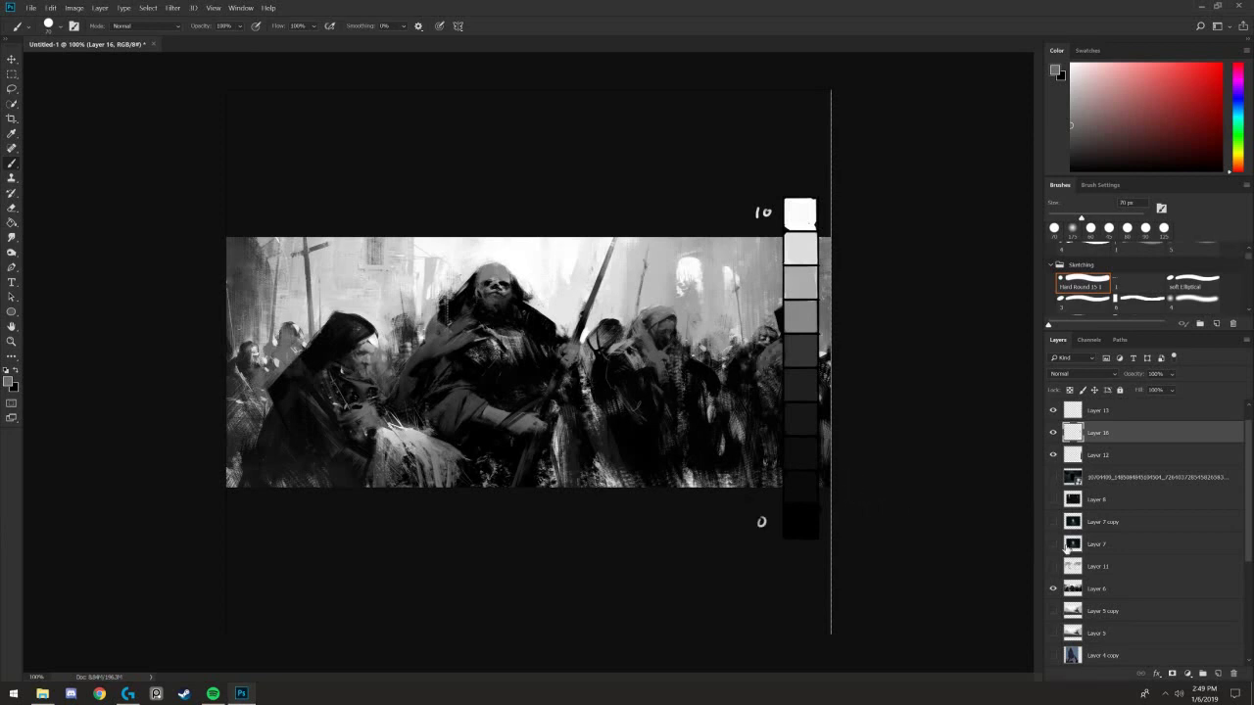
- Compress the tonal range of Layer 6 with Levels, setting the output levels to 75 and 143
left_click(1099, 575)
left_click(1099, 587)
key("ctrl+l")
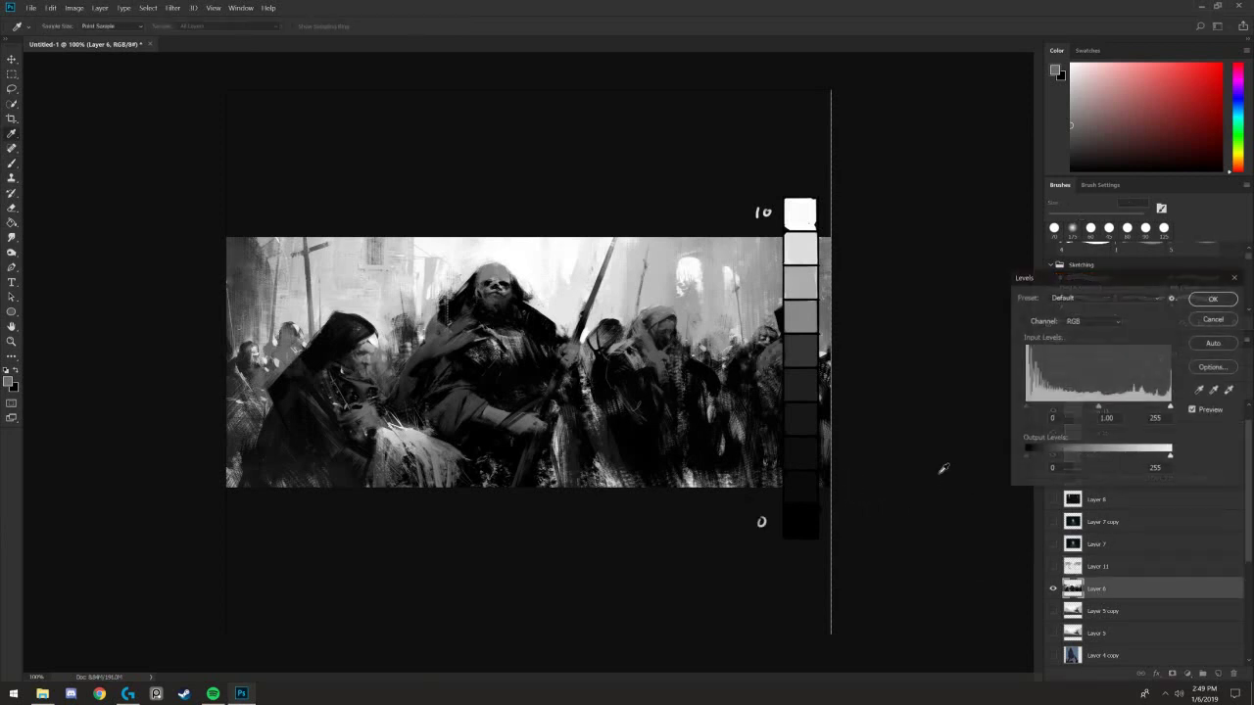
left_click_drag(1027, 457, 1069, 462)
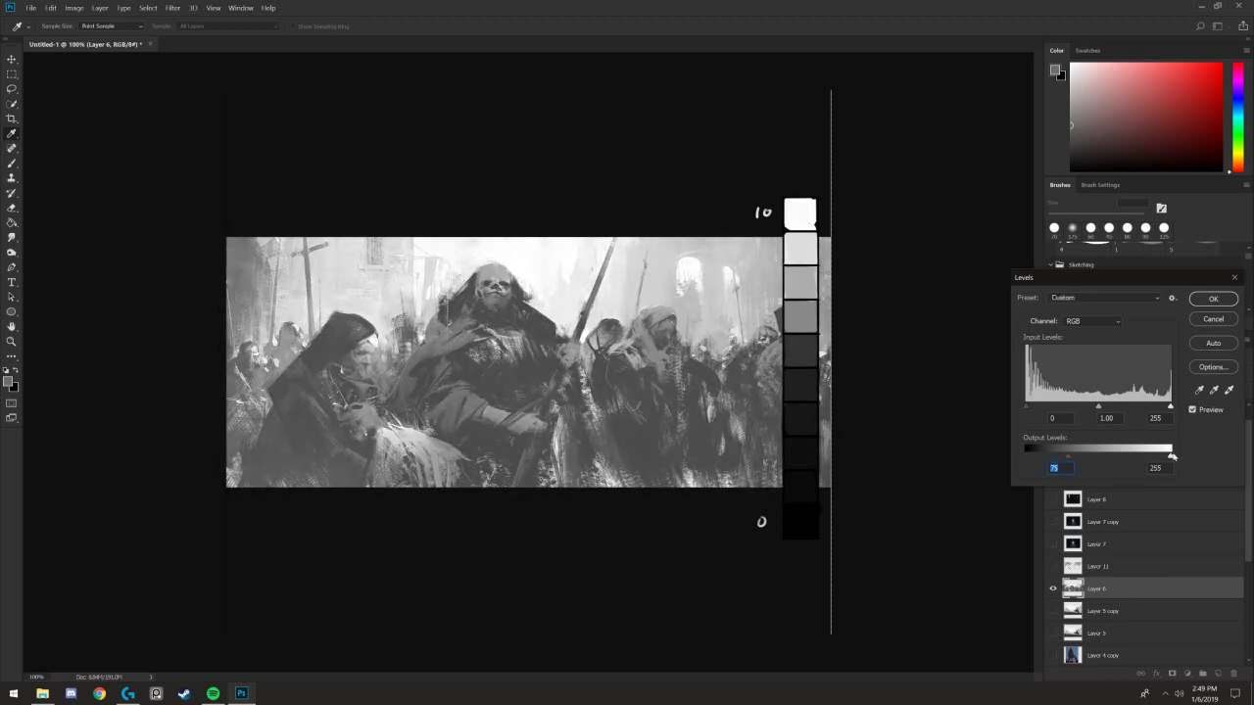
left_click_drag(1173, 457, 1107, 455)
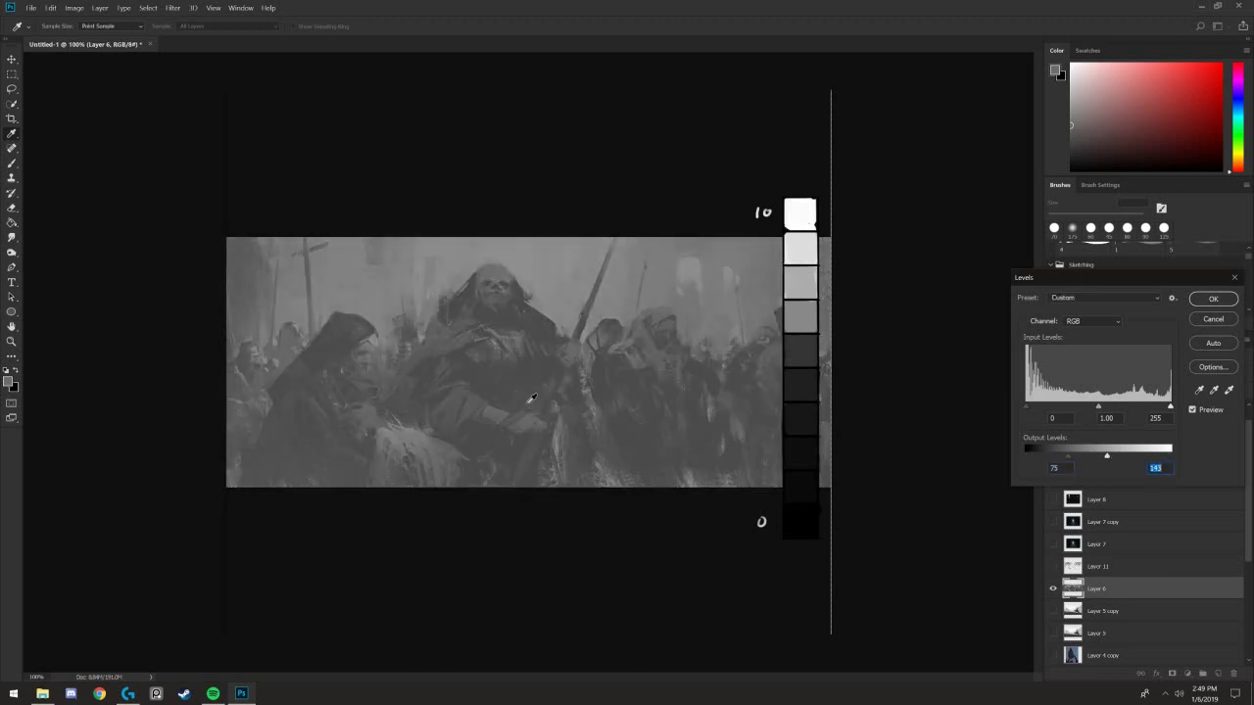
- Change the Levels output range to 44 and 180 and apply it to Layer 6
key("ctrl+plus")
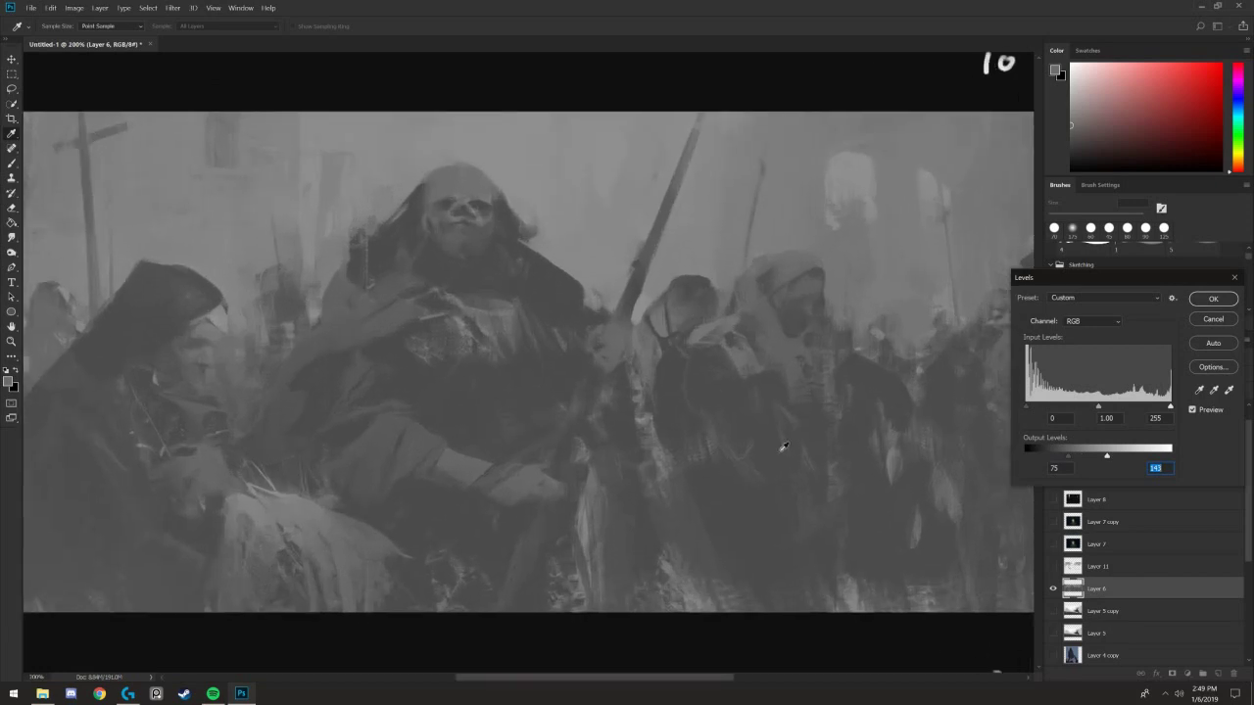
key("shift+Tab")
key("ctrl+minus")
key("ctrl+plus")
key("ctrl+plus")
key("ctrl+plus")
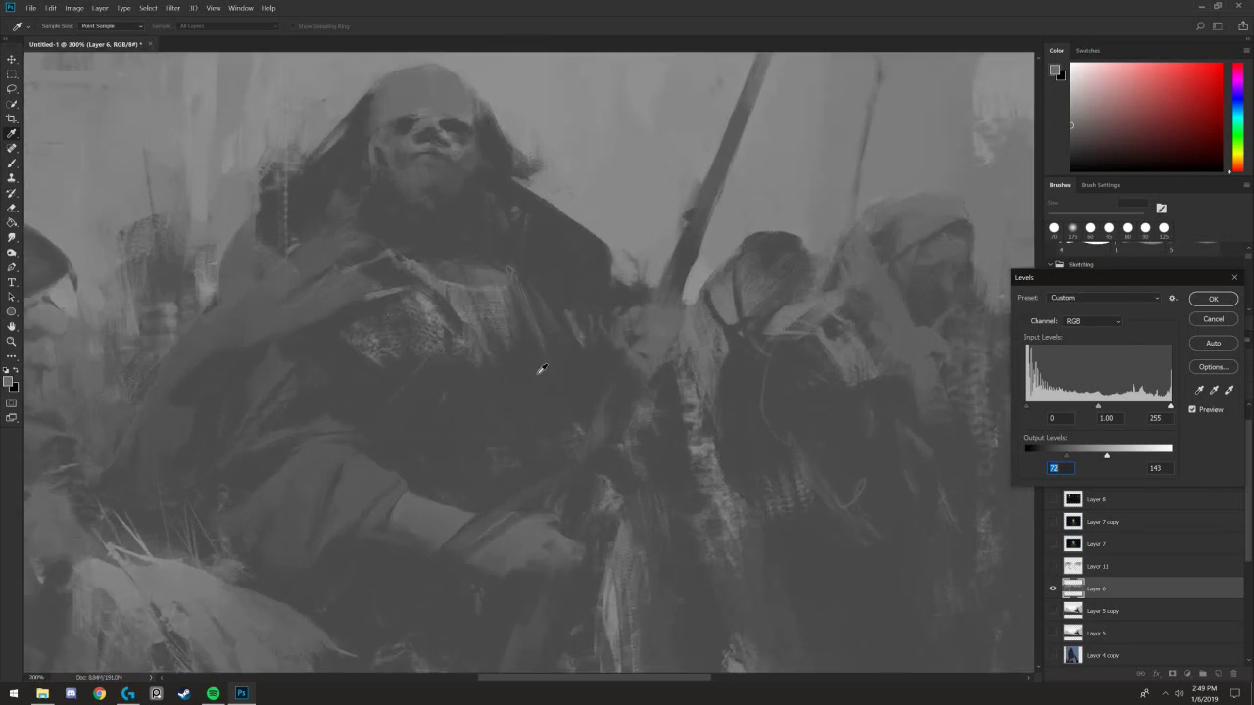
left_click_drag(1056, 459, 1128, 457)
left_click_drag(597, 243, 705, 399)
key("ctrl+plus")
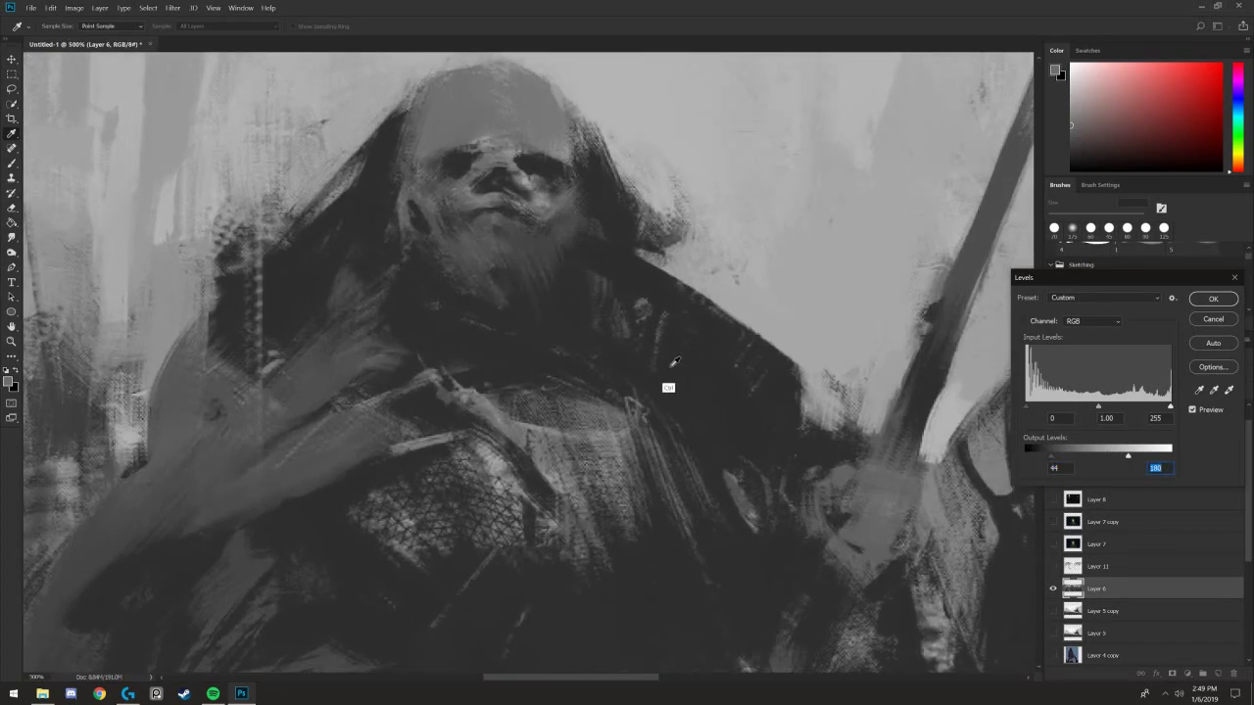
key("ctrl+plus")
key("ctrl+plus")
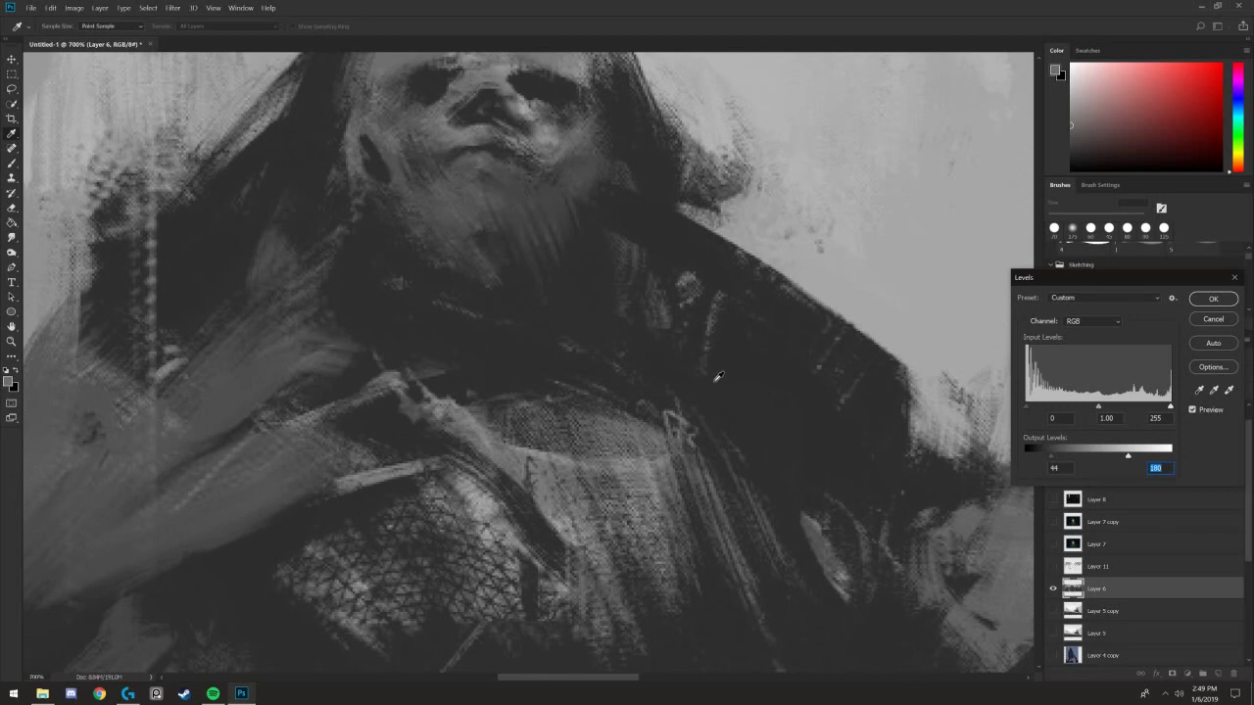
key("ctrl+plus")
key("ctrl+plus")
key("ctrl+plus")
left_click_drag(702, 283, 367, 271)
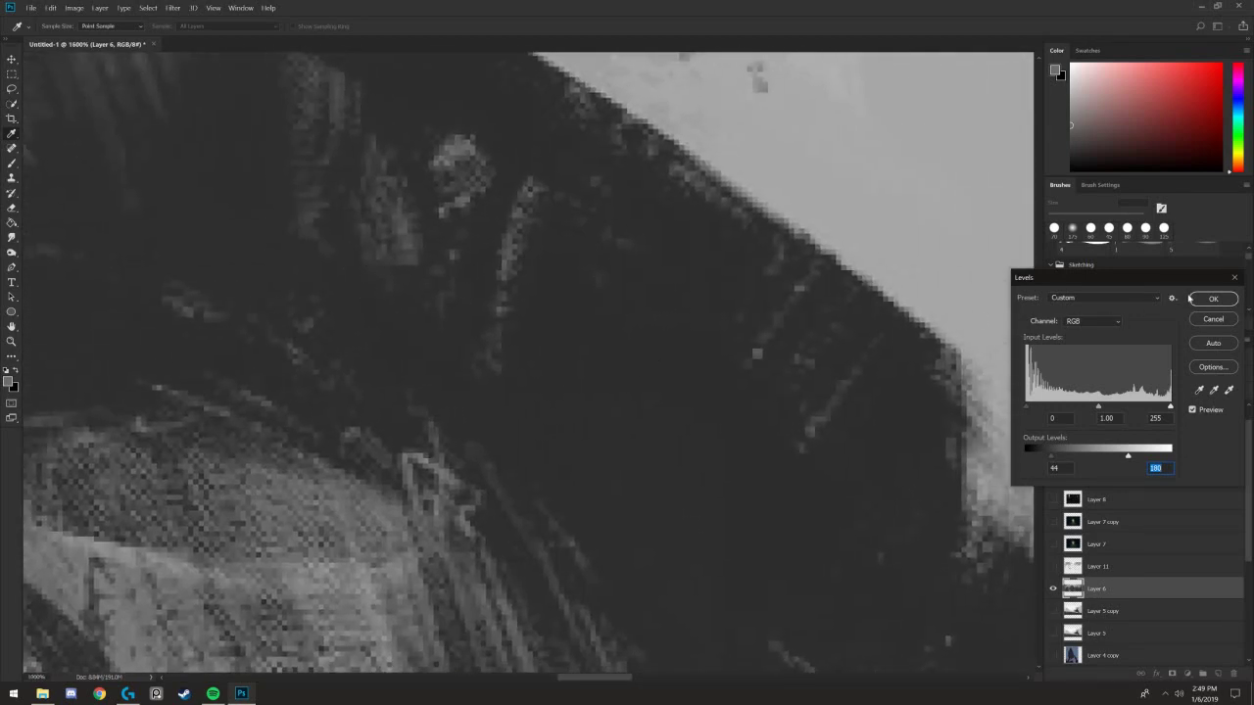
left_click(1191, 297)
- Sample the dark grey of the central figure's cloak and try 3 px brush strokes around its shoulder
left_click_drag(651, 331, 684, 370)
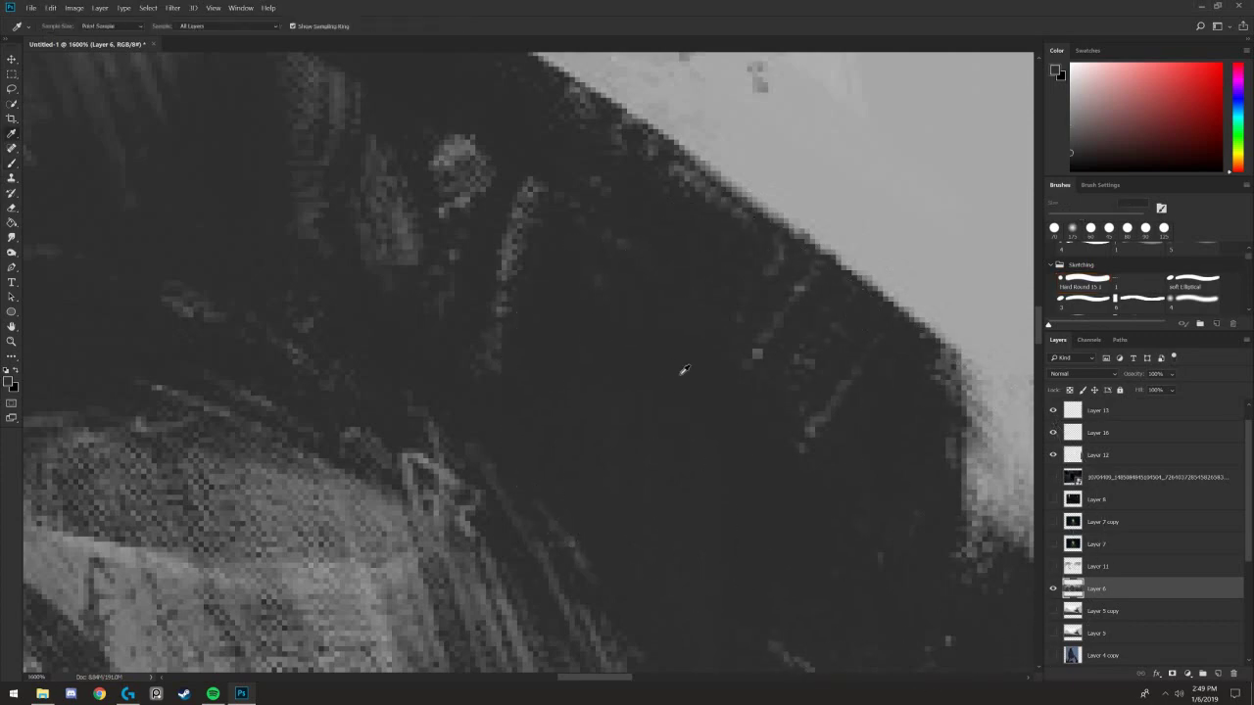
key("b")
key("[")
key("[")
key("[")
key("[")
key("[")
key("[")
key("[")
key("[")
key("[")
mouse_move(741, 208)
left_mouse_down()
mouse_move(751, 165)
mouse_move(721, 157)
left_mouse_up()
mouse_move(700, 190)
left_mouse_down()
mouse_move(696, 159)
mouse_move(605, 353)
mouse_move(598, 336)
left_mouse_up()
- Undo the trial brush strokes around the central figure's shoulder
key("ctrl+alt+z")
key("ctrl+alt+z")
key("ctrl+alt+z")
key("ctrl+minus")
key("ctrl+minus")
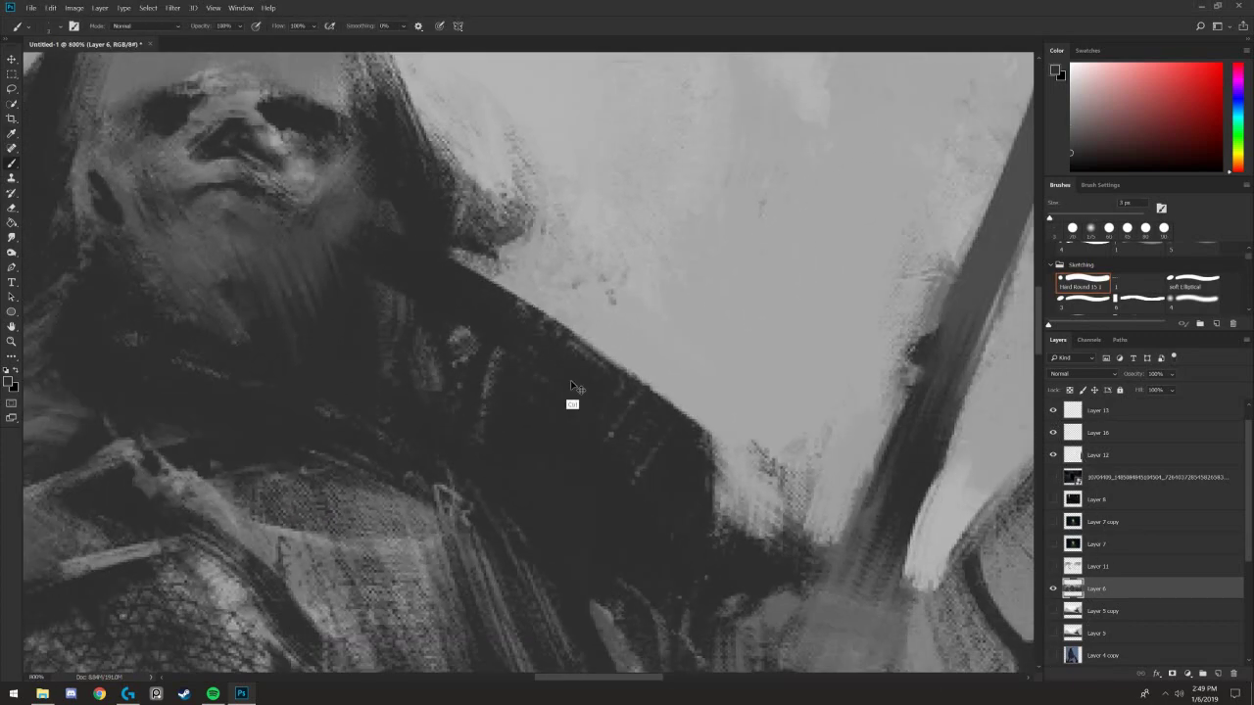
- Switch to black, enlarge the brush, and try solid strokes along the shoulder of the central figure's cloak
key("ctrl+minus")
key("ctrl+minus")
left_click_drag(312, 333, 525, 340)
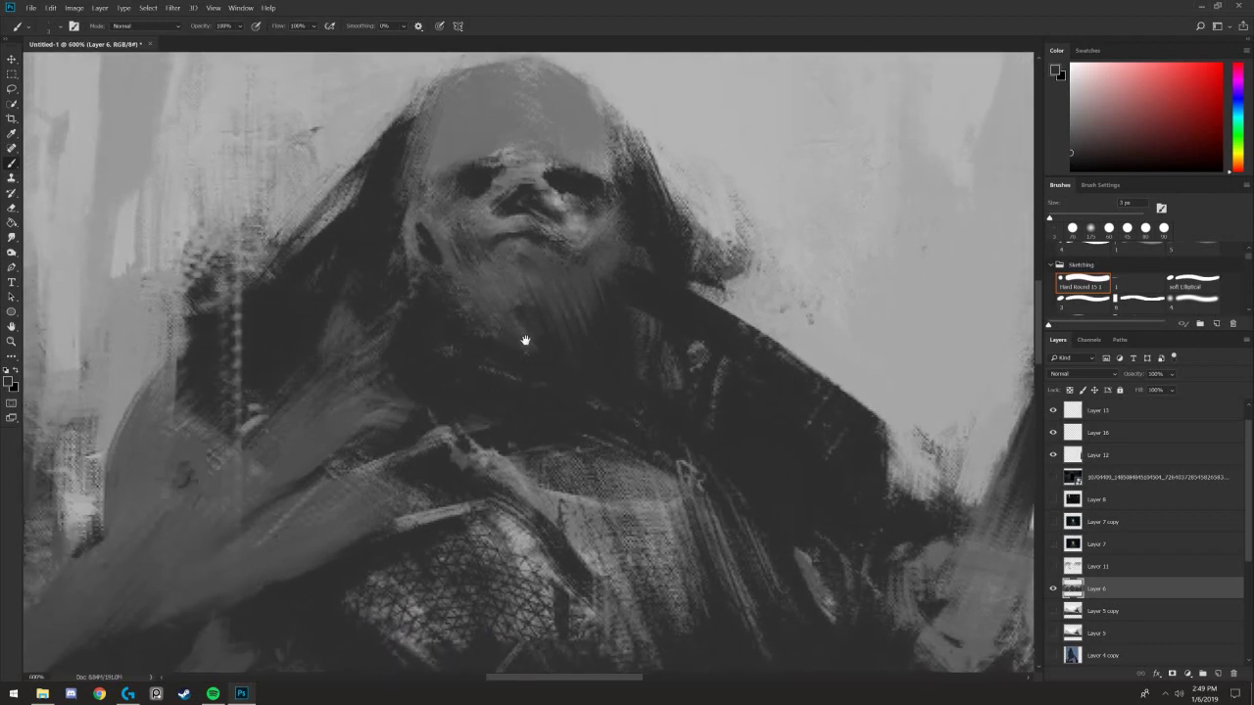
key("ctrl+minus")
key("ctrl+minus")
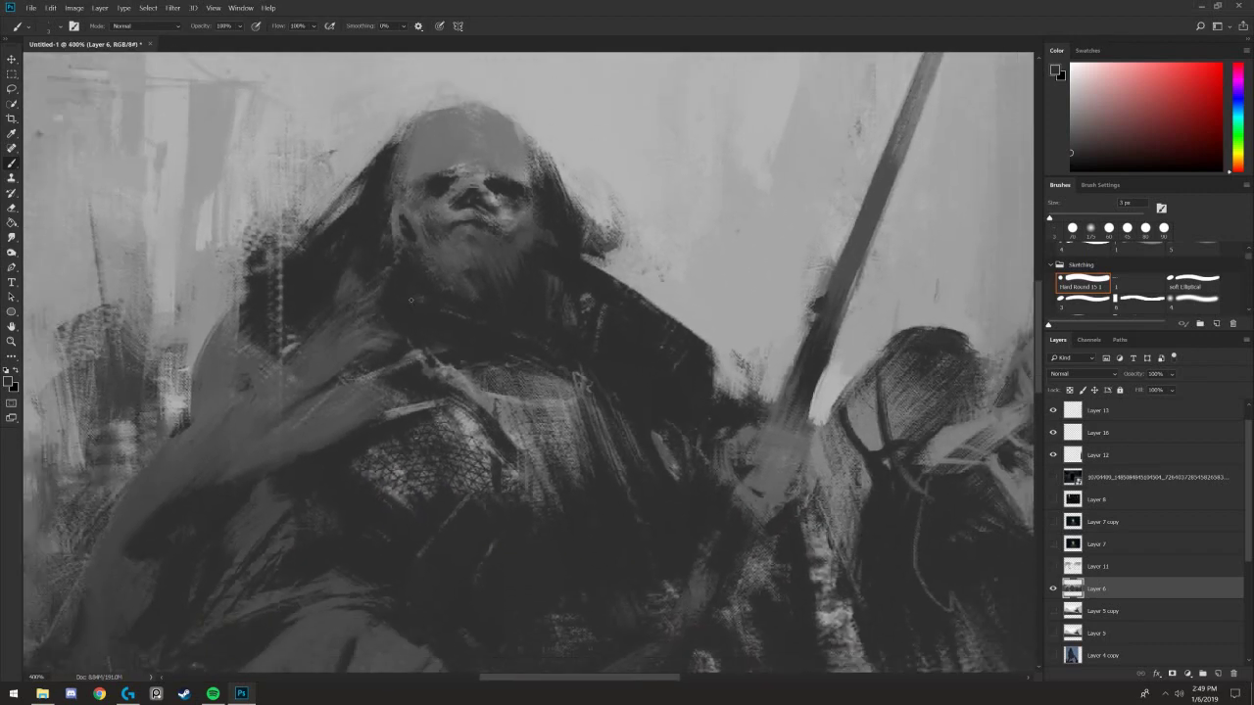
key("ctrl+minus")
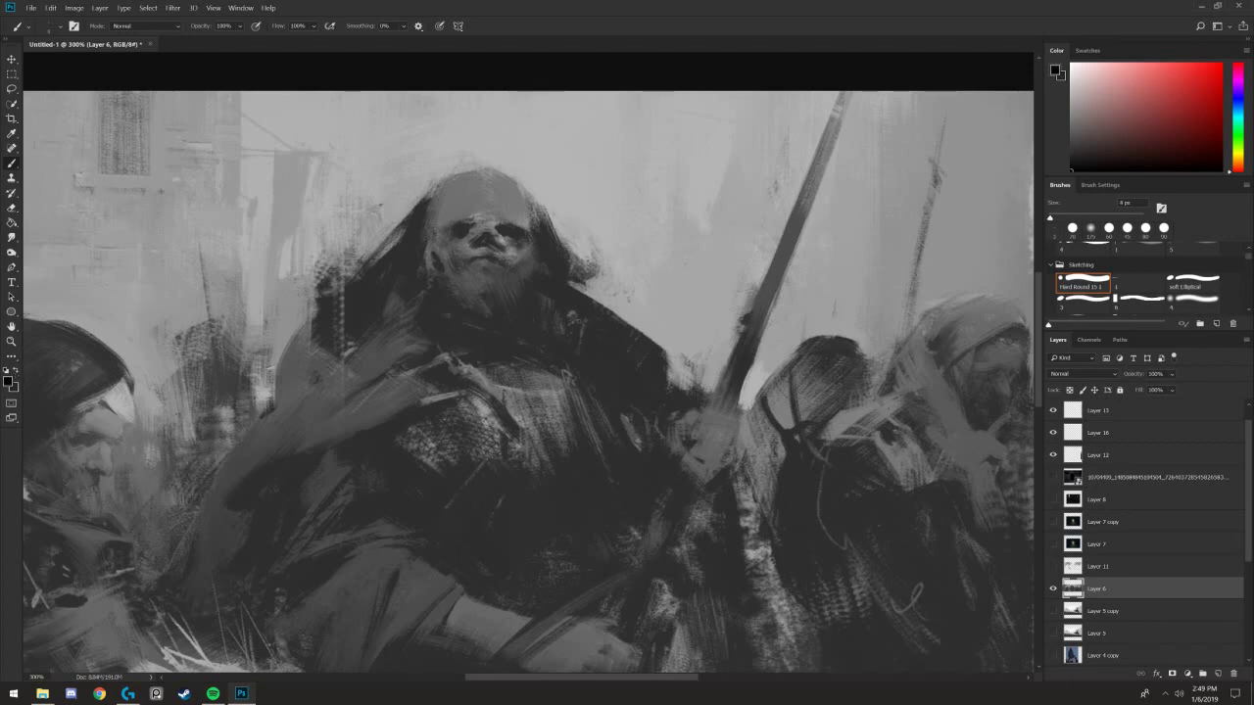
key("bracketright")
key("bracketright")
key("bracketright")
key("bracketright")
key("bracketright")
left_click_drag(594, 342, 615, 386)
key("bracketleft")
mouse_move(555, 344)
left_mouse_down()
mouse_move(529, 308)
mouse_move(534, 325)
mouse_move(643, 396)
left_mouse_up()
key("ctrl+minus")
key("ctrl+plus")
key("ctrl+plus")
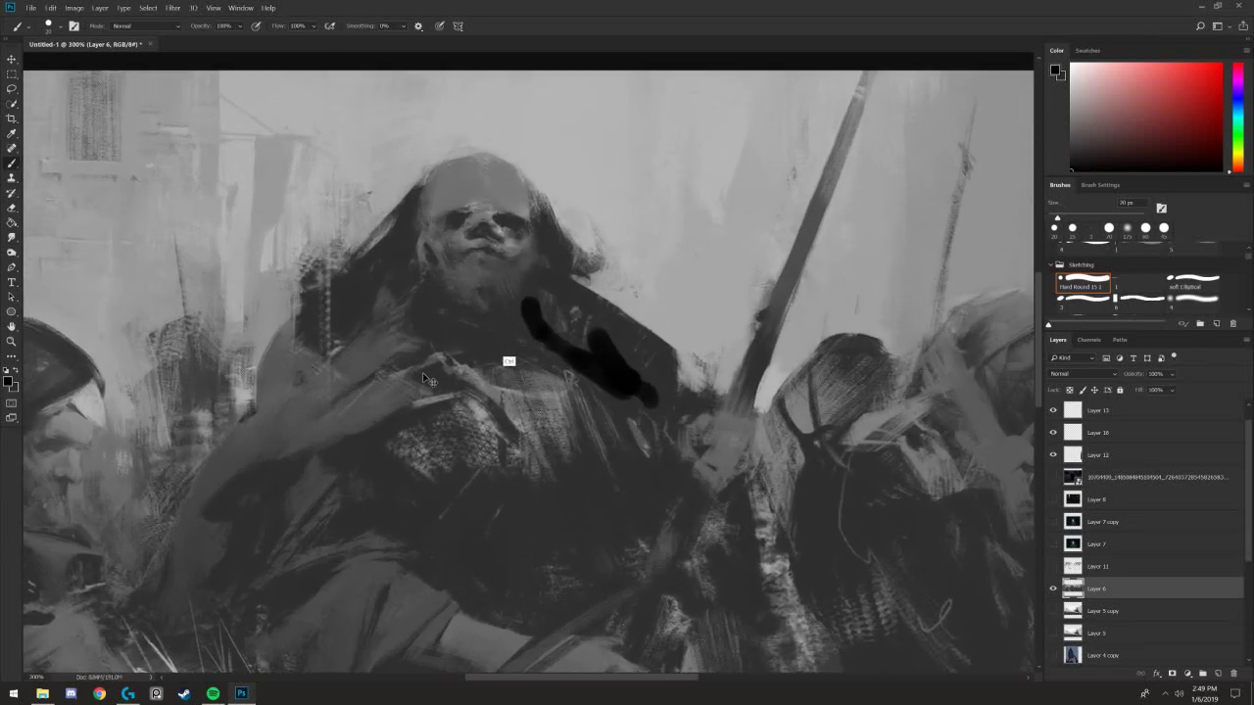
- Try further black strokes on the cloak's shoulder and dabs along the opposite side of the central figure's hood
left_click_drag(648, 341, 656, 378)
key("ctrl+minus")
mouse_move(853, 486)
left_mouse_down()
mouse_move(853, 503)
mouse_move(397, 307)
mouse_move(844, 435)
left_mouse_up()
left_click_drag(477, 324, 284, 314)
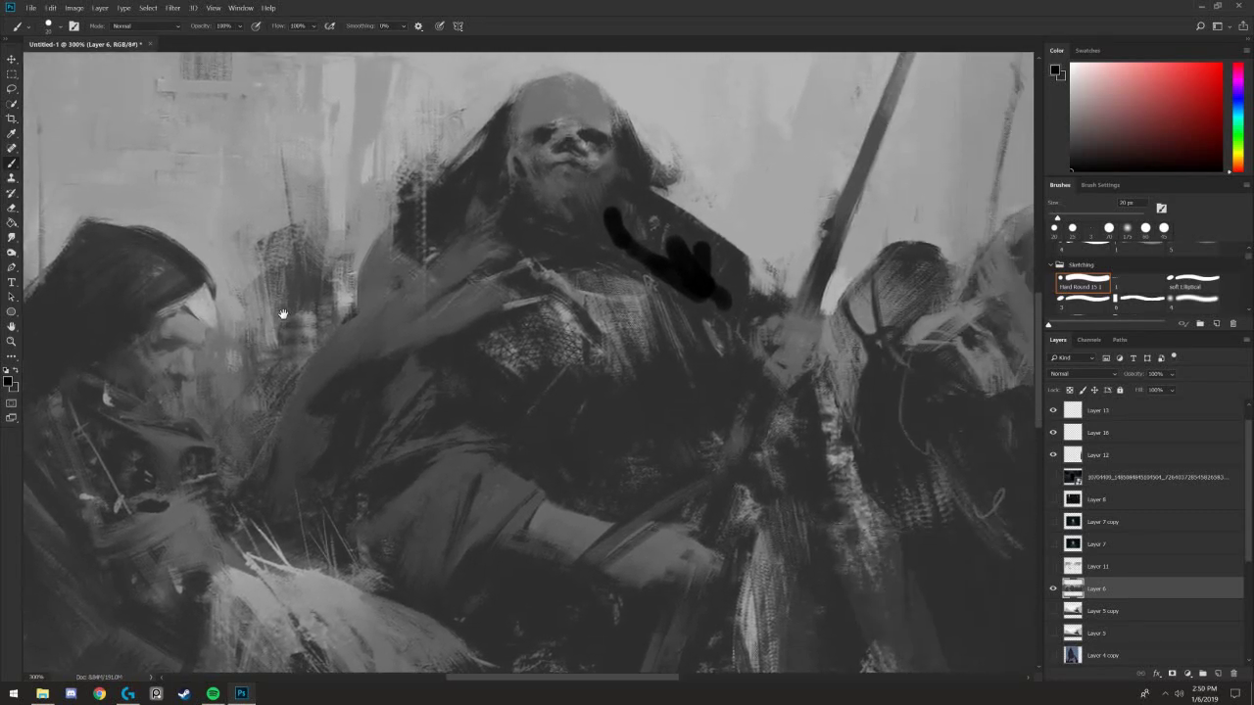
left_click_drag(492, 172, 478, 191)
left_click_drag(462, 202, 455, 217)
left_click_drag(437, 221, 427, 240)
left_click_drag(578, 229, 605, 244)
- Undo all the black trial strokes on the central figure's cloak and hood
key("ctrl+alt+z")
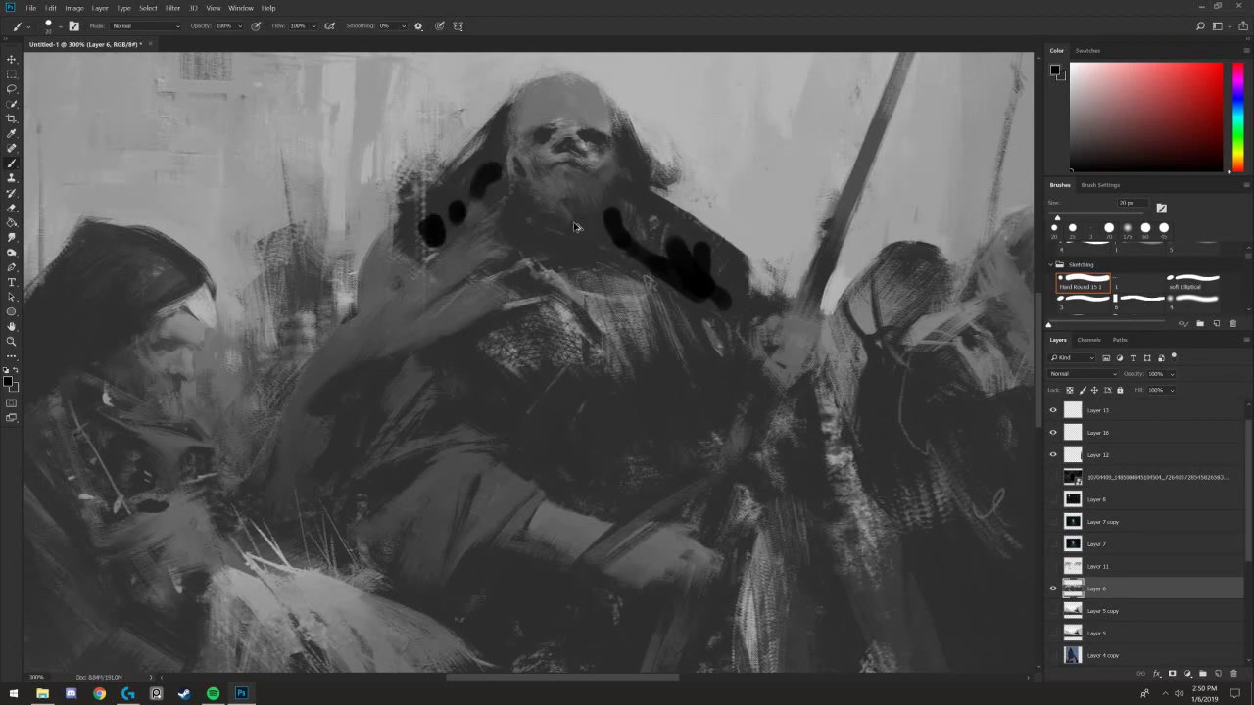
key("ctrl+alt+z")
key("ctrl+alt+z")
key("ctrl+z")
key("ctrl+z")
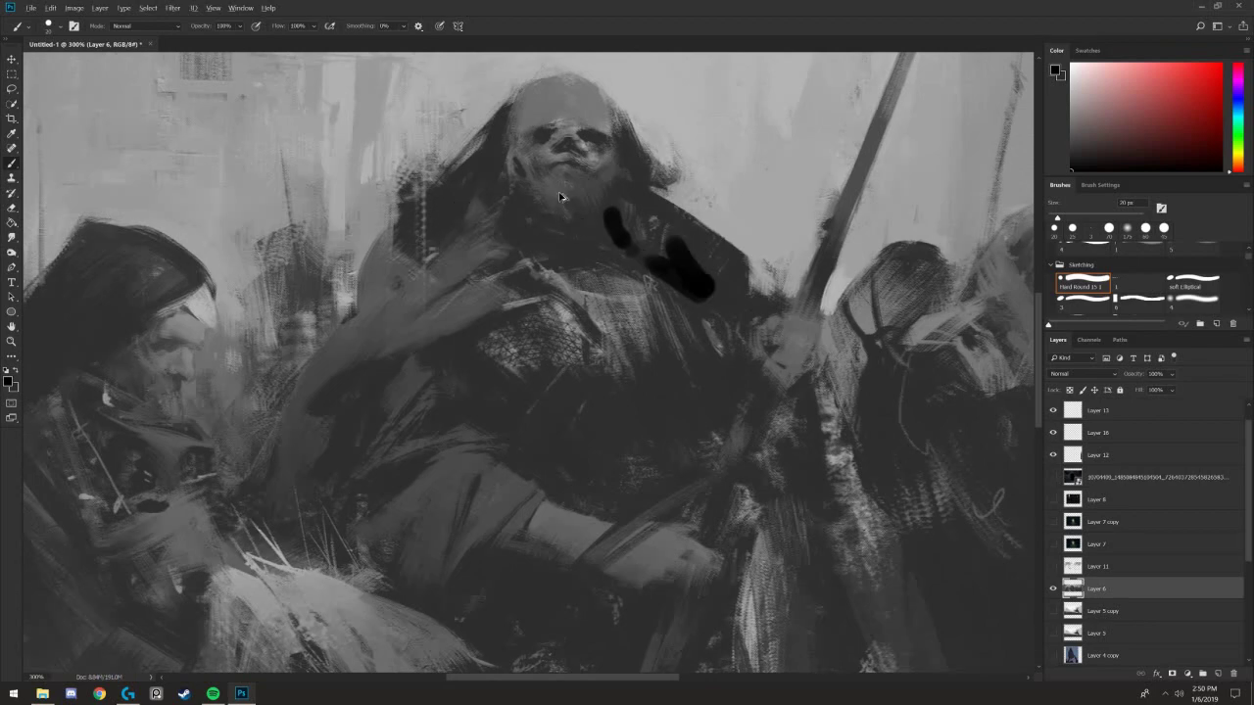
key("ctrl+z")
key("ctrl+z")
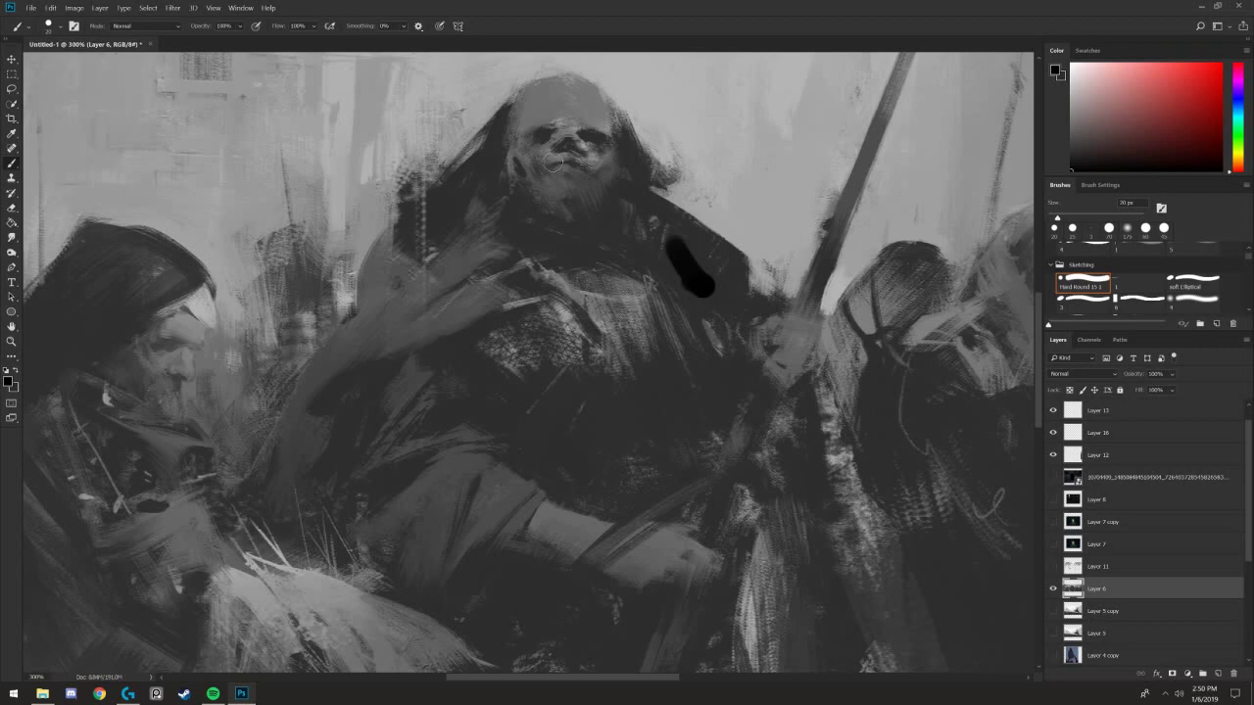
key("ctrl+z")
- Undo the Levels compression on Layer 6 to restore the painting's full tonal range
key("ctrl+minus")
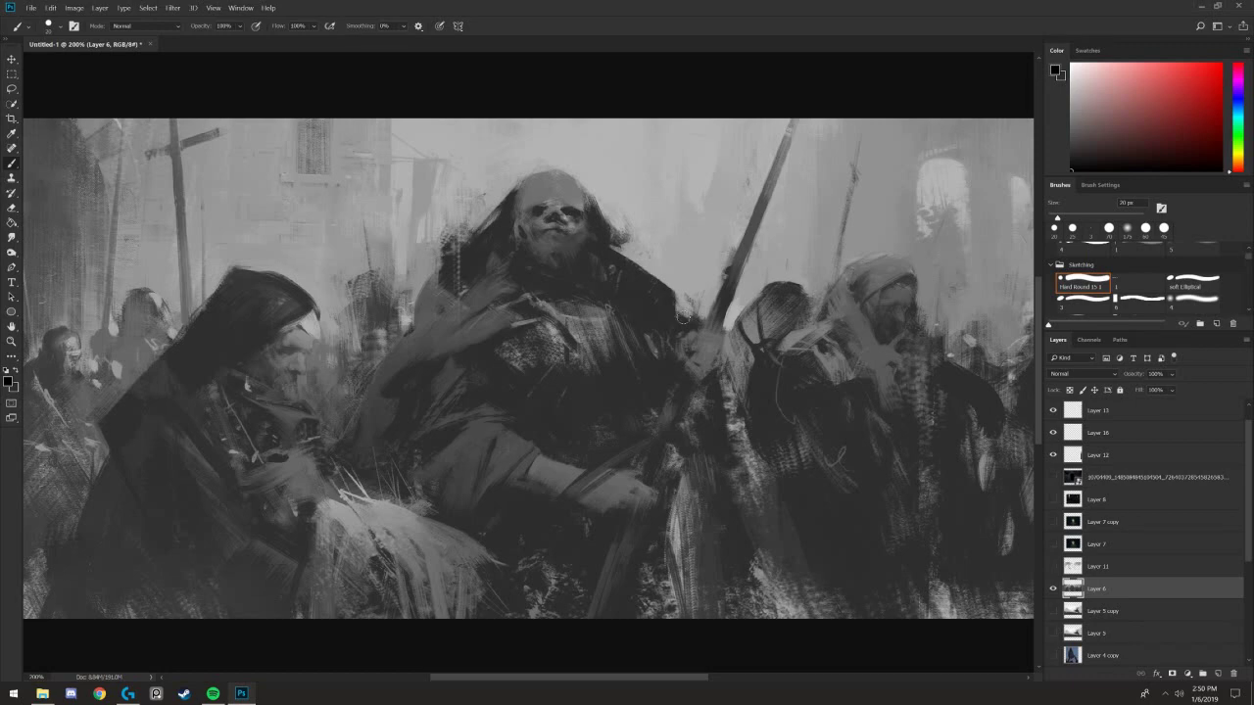
key("ctrl+minus")
key("ctrl+plus")
left_click_drag(595, 244, 498, 294)
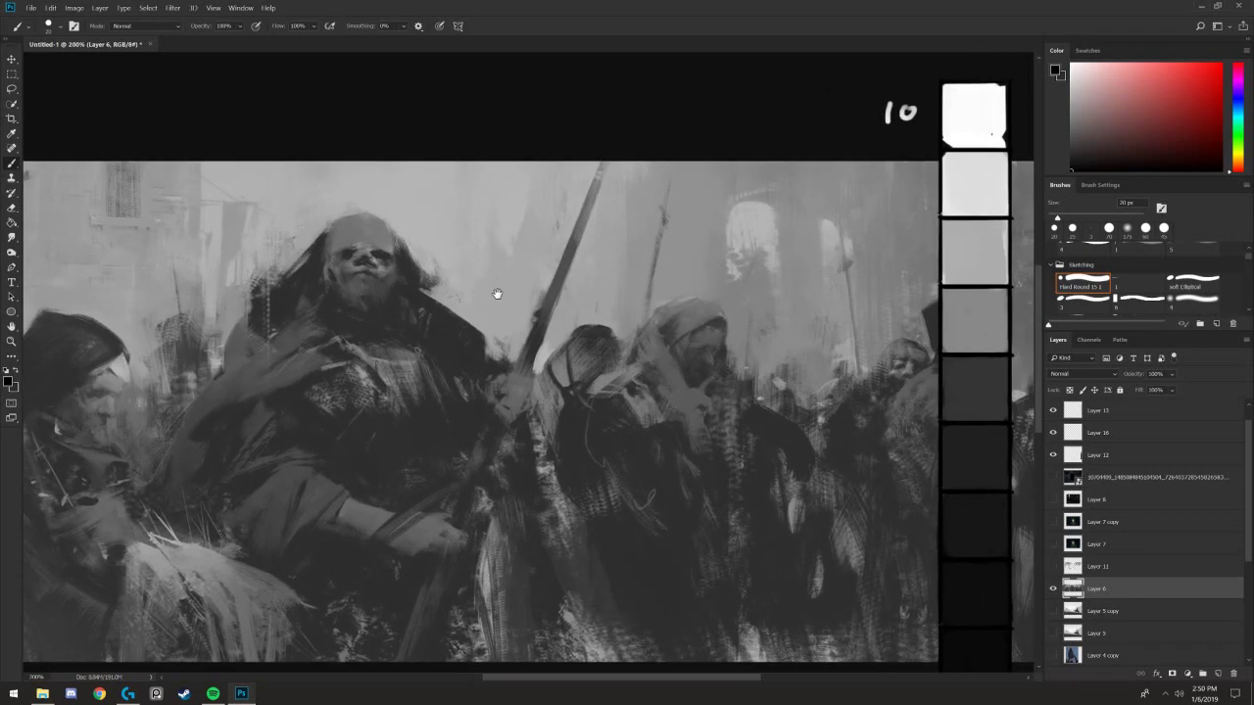
key("ctrl+z")
left_click_drag(369, 331, 350, 263)
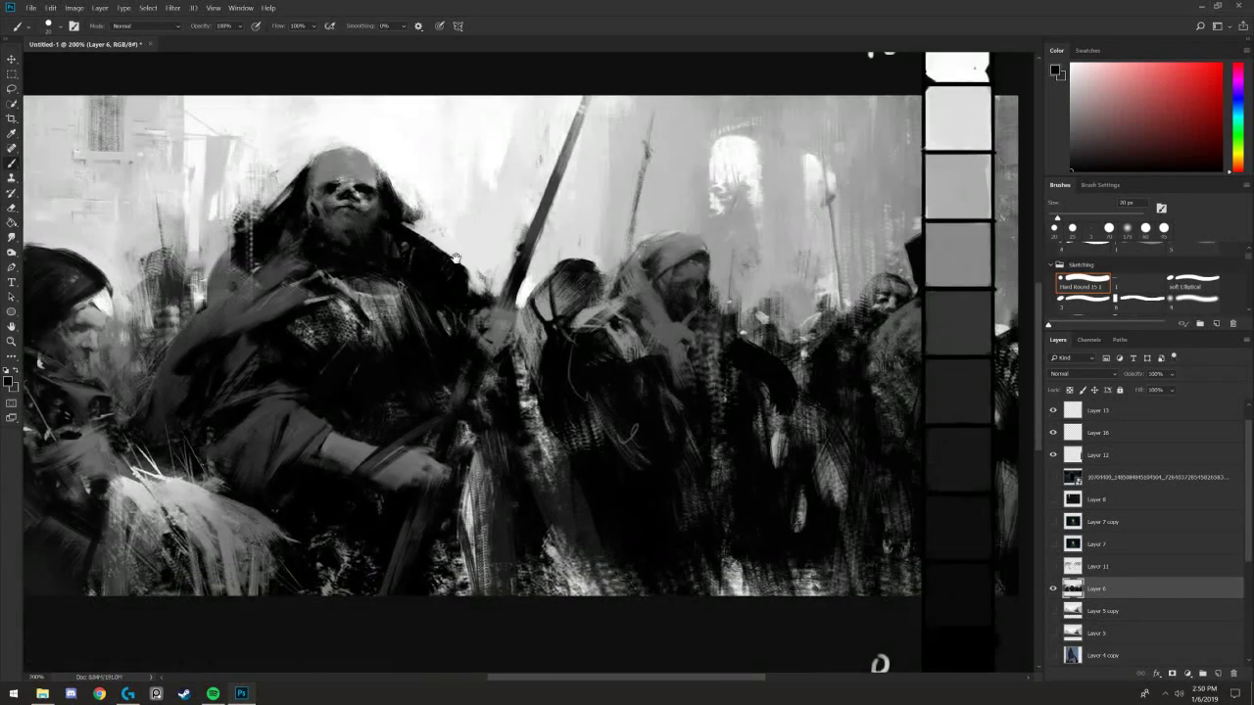
left_click_drag(524, 374, 537, 375)
left_click_drag(406, 326, 534, 317)
- Sample the painting's black, enlarge the brush to 125 px, and try blocking in the central figure's head, shoulders and cloak
left_click(582, 322, "alt")
key("bracketright")
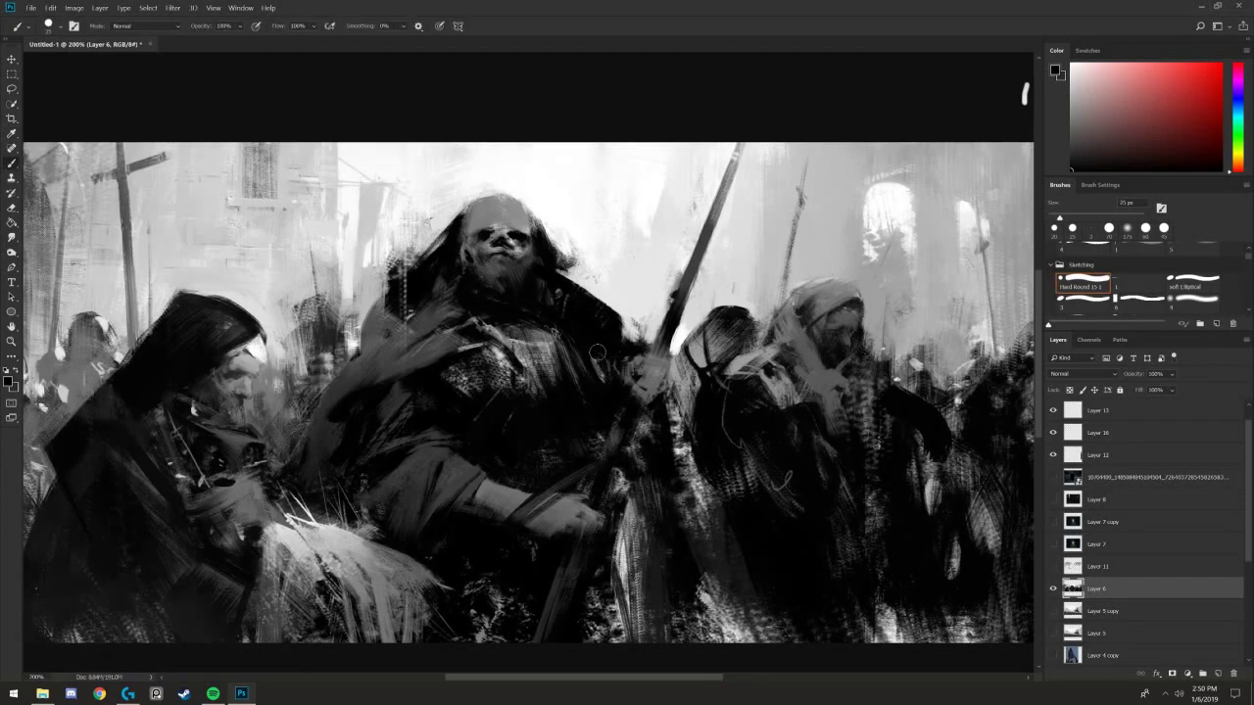
key("bracketright")
key("bracketright")
key("bracketright")
key("bracketright")
key("bracketright")
key("bracketright")
key("bracketright")
key("bracketright")
mouse_move(721, 489)
left_mouse_down()
mouse_move(513, 294)
mouse_move(484, 231)
left_mouse_up()
key("bracketleft")
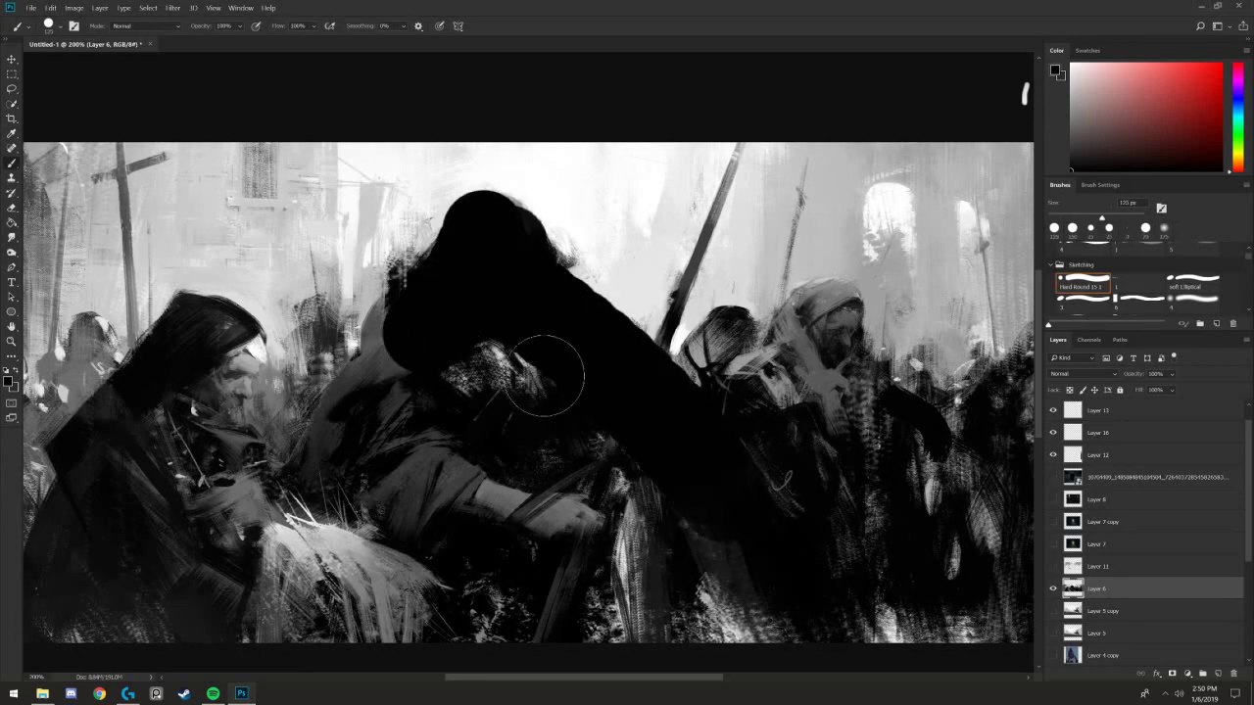
- Try blocking in the surrounding figures and the foreground as one black silhouette, enlarging the brush to 200 px
mouse_move(798, 393)
left_mouse_down()
mouse_move(860, 349)
mouse_move(725, 422)
mouse_move(892, 451)
left_mouse_up()
left_click_drag(746, 352, 636, 431)
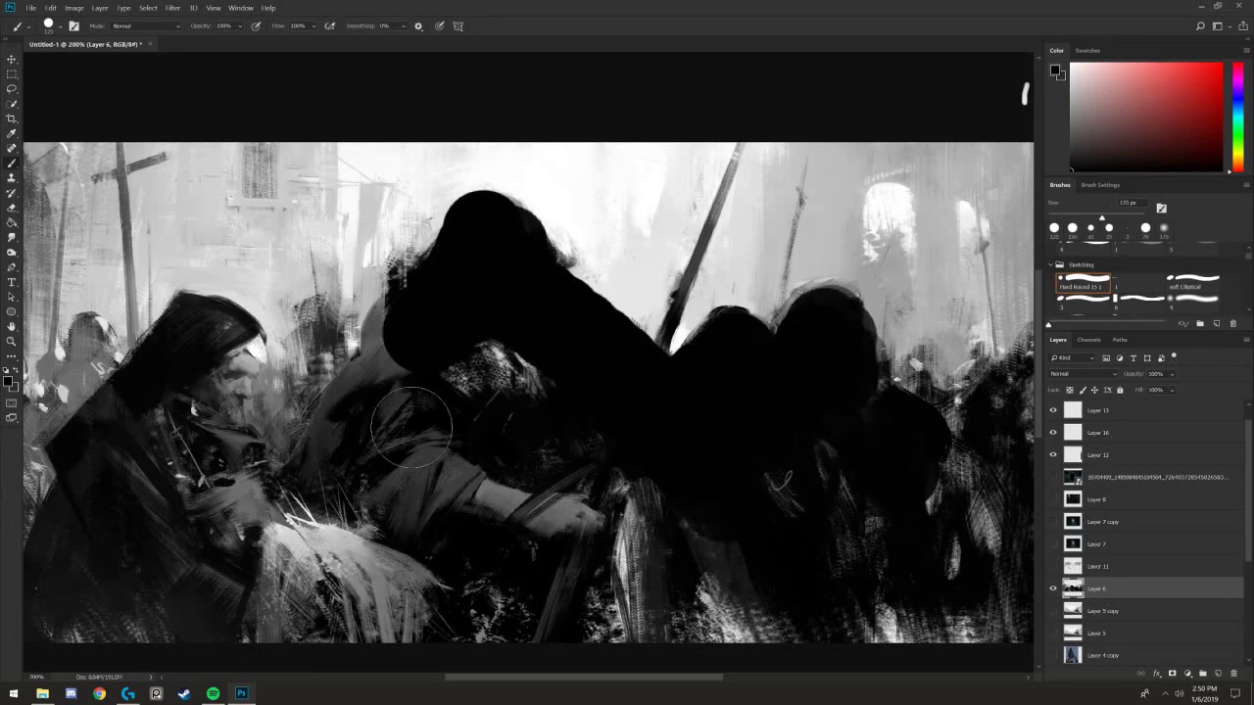
mouse_move(411, 411)
left_mouse_down()
mouse_move(306, 498)
mouse_move(519, 520)
mouse_move(456, 586)
left_mouse_up()
left_click_drag(187, 403, 170, 456)
key("ctrl+minus")
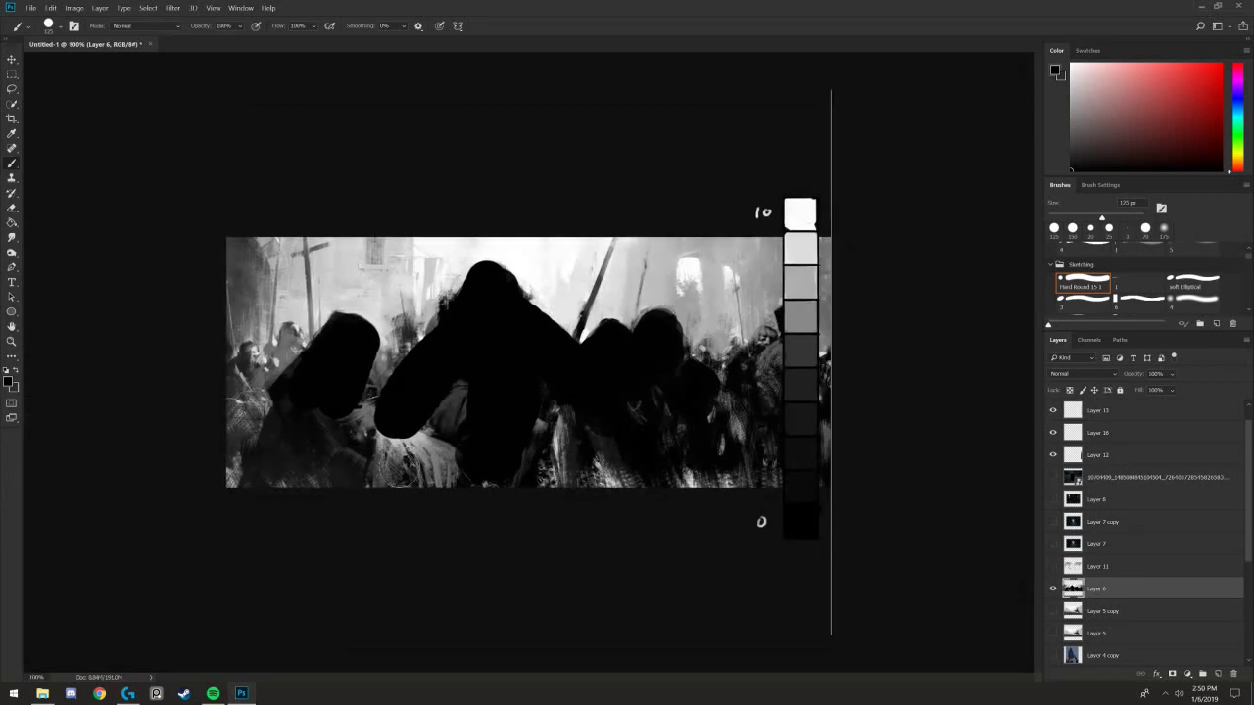
mouse_move(359, 410)
left_mouse_down()
mouse_move(441, 468)
mouse_move(414, 414)
mouse_move(389, 454)
mouse_move(271, 442)
mouse_move(382, 480)
left_mouse_up()
mouse_move(686, 416)
left_mouse_down()
mouse_move(718, 438)
mouse_move(770, 363)
mouse_move(807, 400)
mouse_move(572, 427)
mouse_move(452, 473)
mouse_move(583, 450)
mouse_move(545, 413)
mouse_move(265, 455)
mouse_move(358, 428)
left_mouse_up()
key("ctrl+plus")
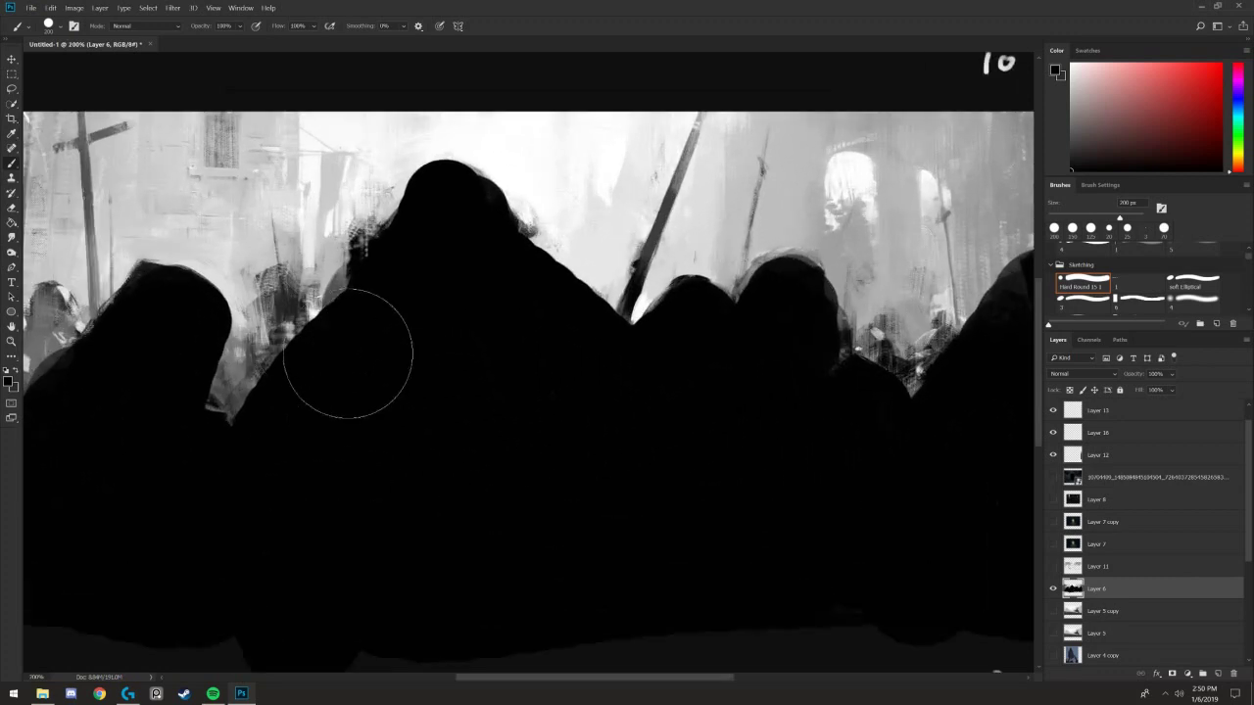
- Sample white from the bright sky and try blocking in the background above the silhouettes with a 175 px brush
key("ctrl+minus")
left_click(569, 262, "alt")
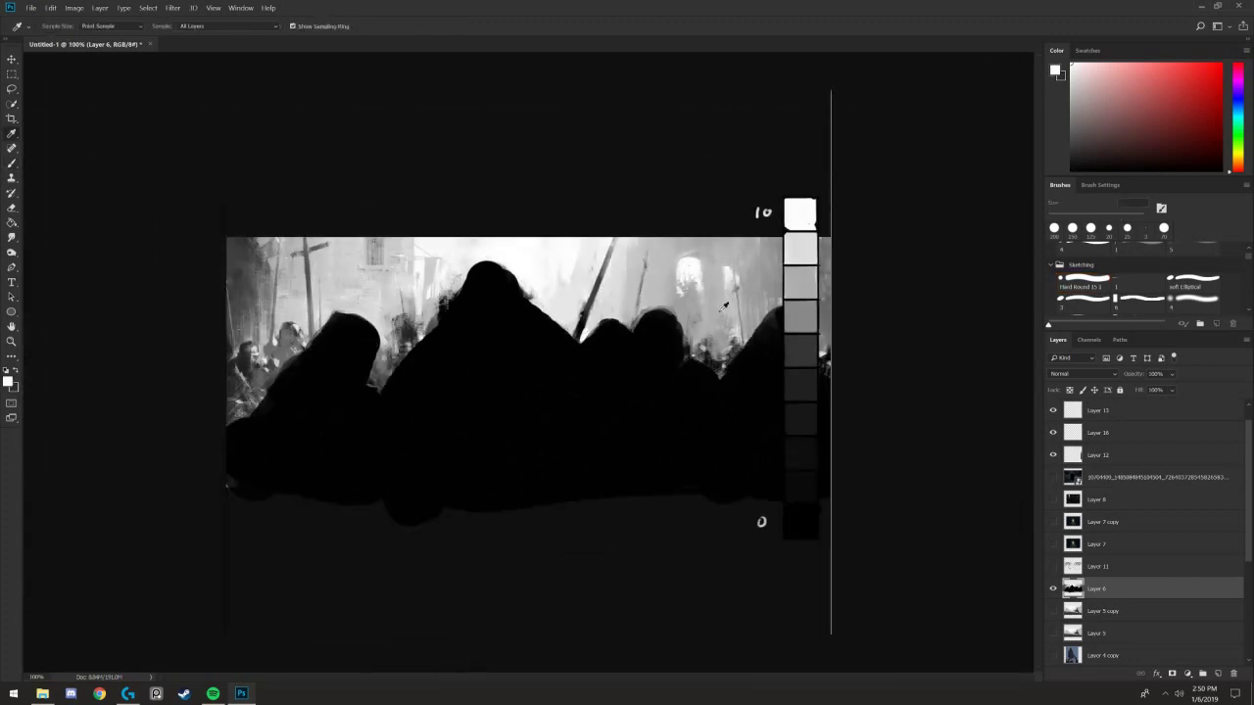
mouse_move(689, 291)
left_mouse_down()
mouse_move(656, 259)
mouse_move(775, 273)
mouse_move(703, 243)
mouse_move(703, 312)
mouse_move(672, 270)
mouse_move(618, 297)
mouse_move(570, 272)
mouse_move(586, 309)
mouse_move(452, 204)
mouse_move(427, 272)
mouse_move(467, 213)
mouse_move(398, 354)
mouse_move(444, 249)
mouse_move(355, 248)
mouse_move(334, 266)
mouse_move(388, 287)
mouse_move(303, 296)
mouse_move(277, 322)
mouse_move(234, 277)
mouse_move(537, 247)
mouse_move(772, 246)
mouse_move(761, 237)
mouse_move(846, 317)
left_mouse_up()
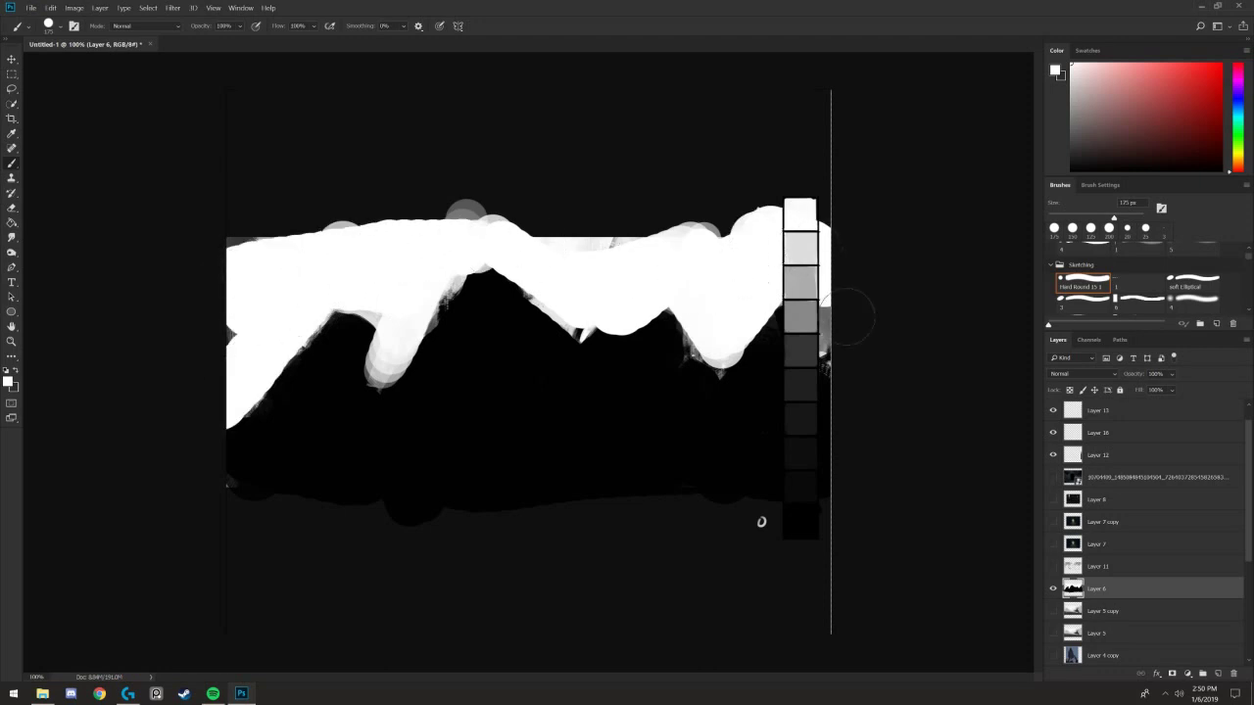
- Examine the simplified black-and-white shapes against the value scale, both close up and at full view
key("ctrl+plus")
key("ctrl+minus")
key("ctrl+plus")
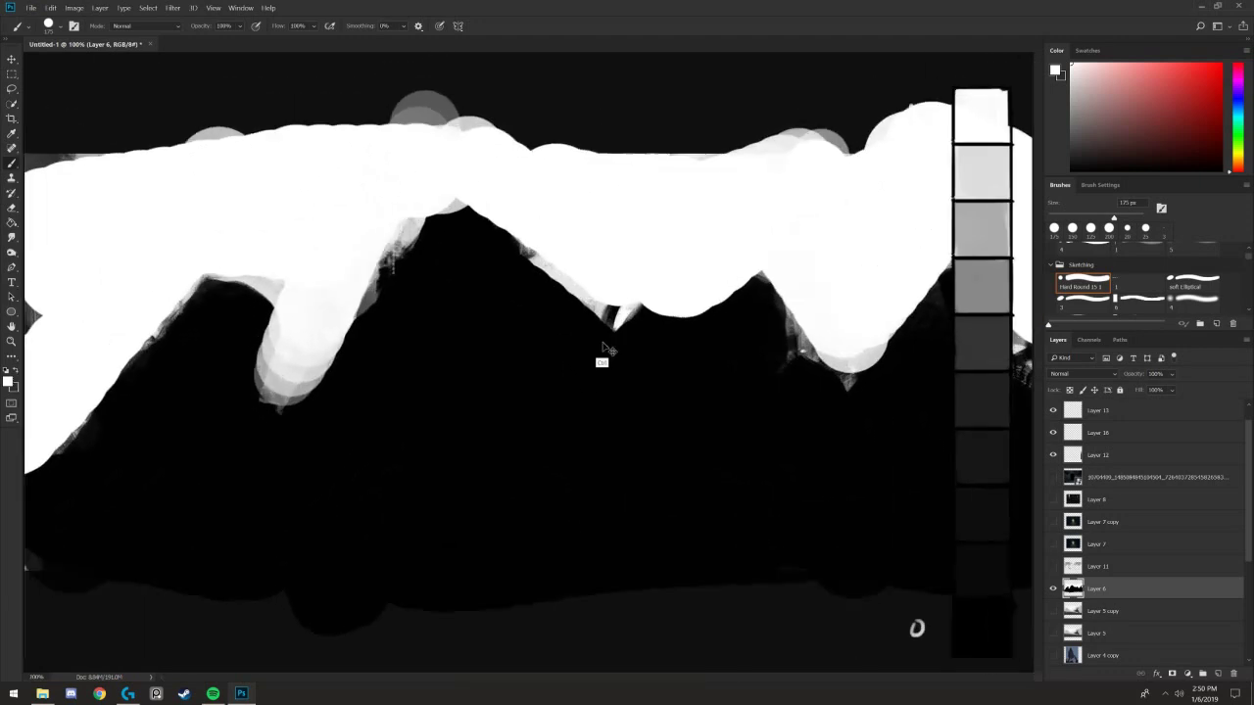
left_click_drag(690, 288, 518, 372)
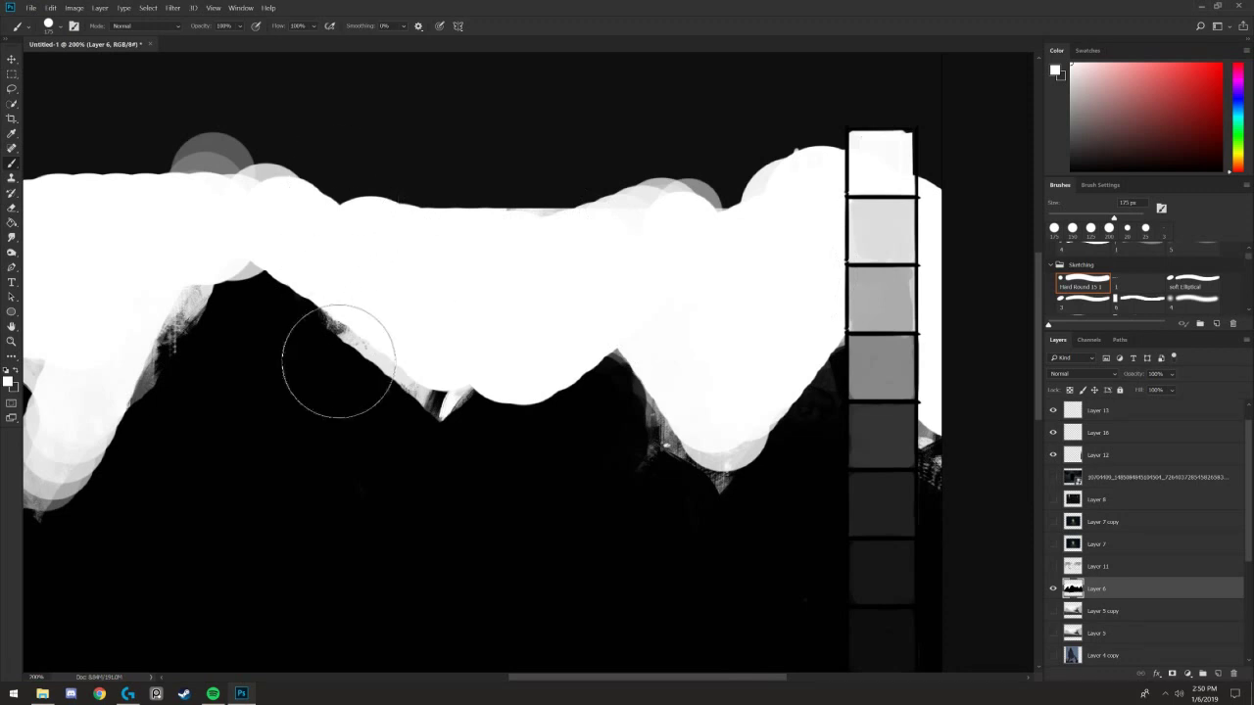
left_click_drag(296, 470, 507, 354)
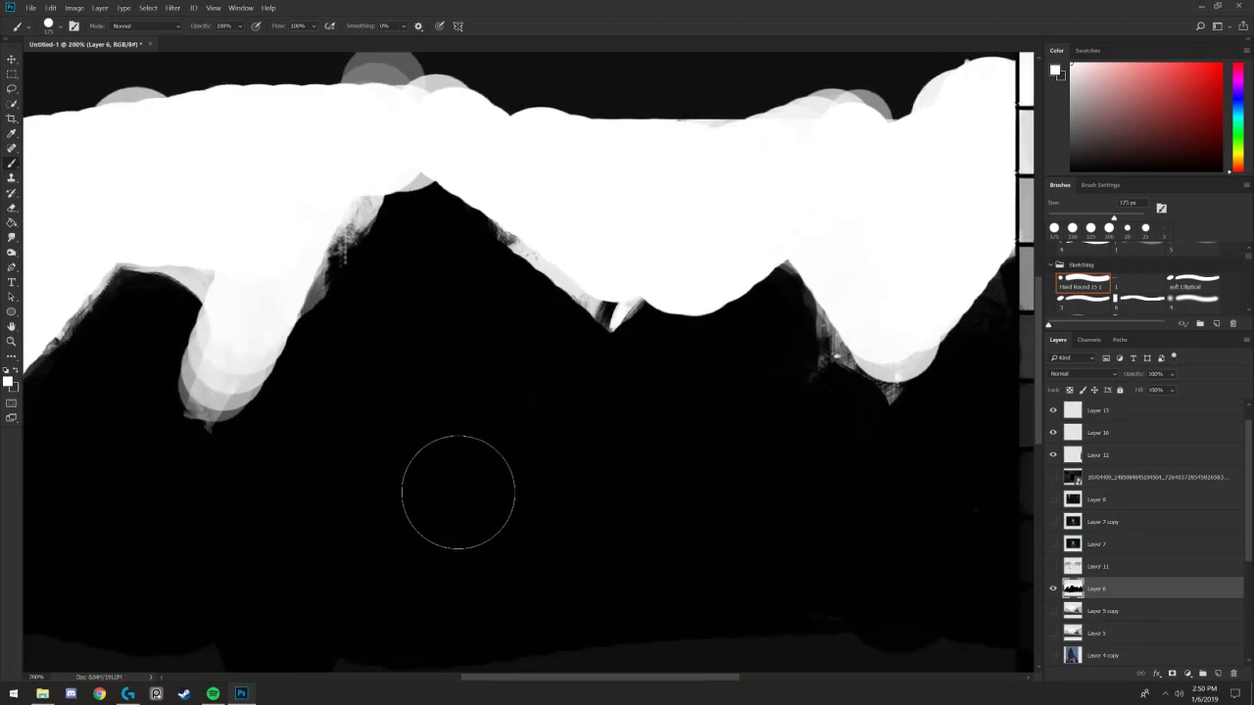
scroll(460, 480, "down", 3)
scroll(465, 471, "up", 3)
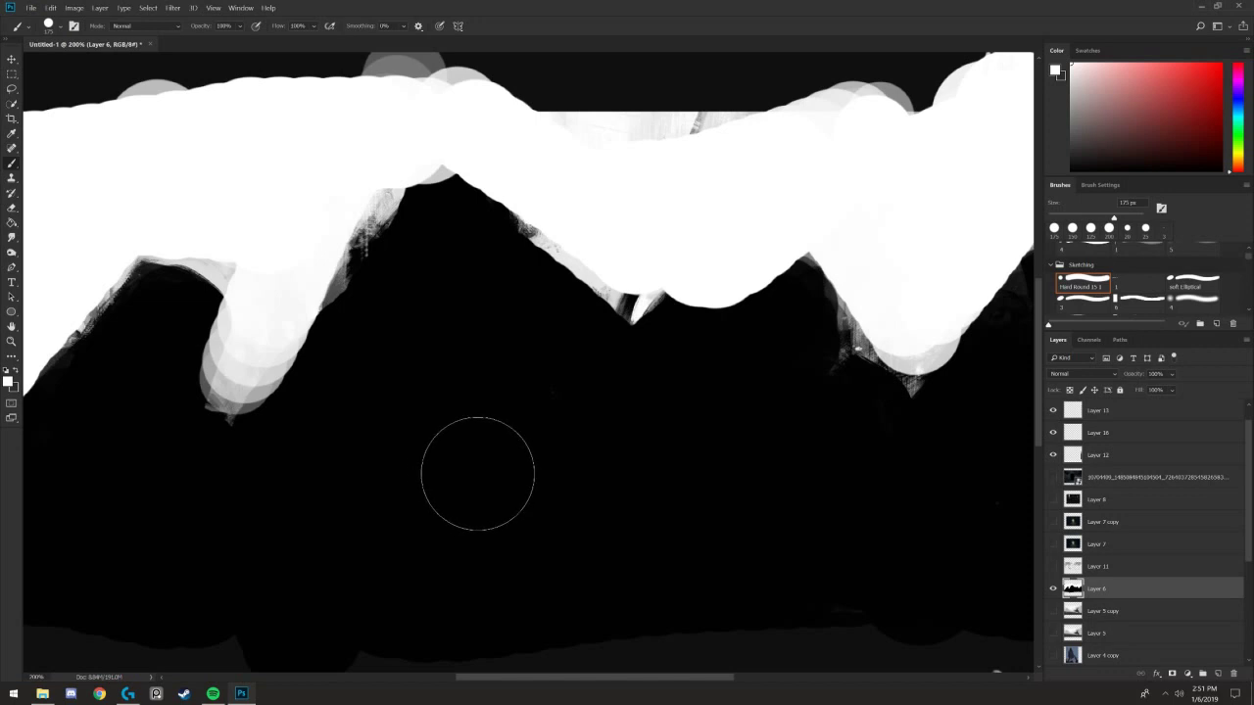
scroll(452, 456, "down", 3)
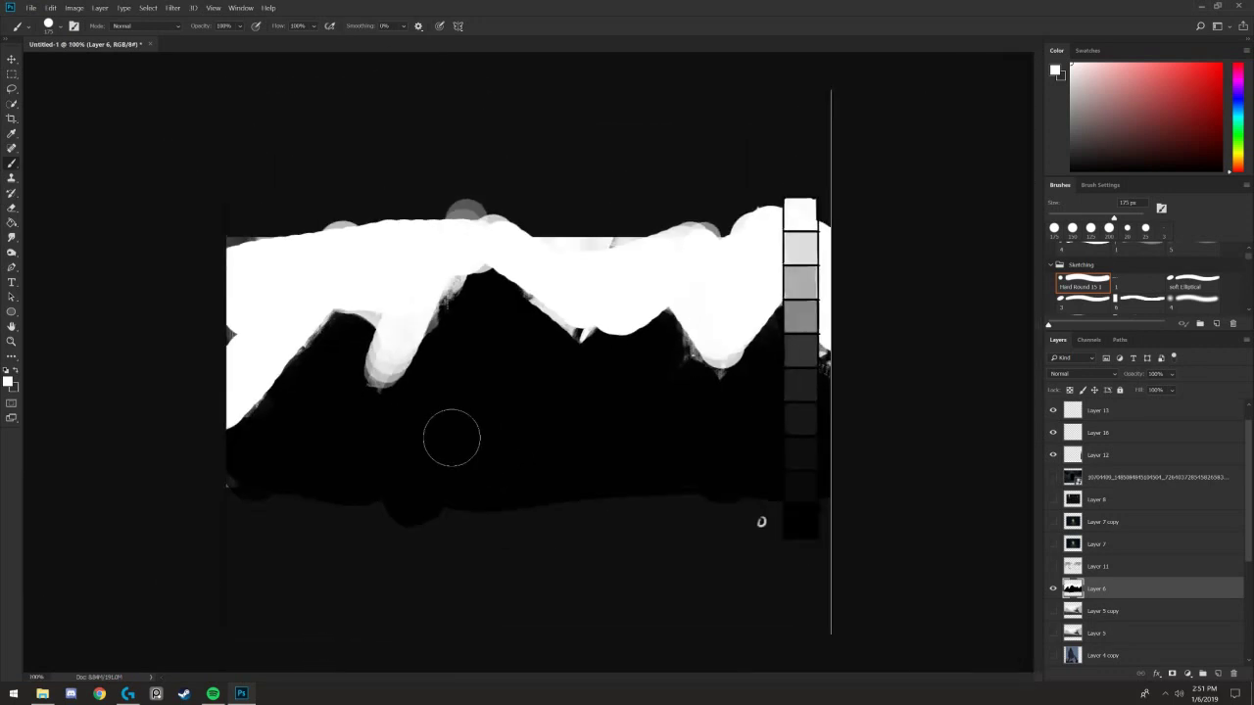
- Undo the white block-in strokes across the background
key("ctrl+z")
key("ctrl+z")
key("ctrl+z")
key("ctrl+z")
key("ctrl+z")
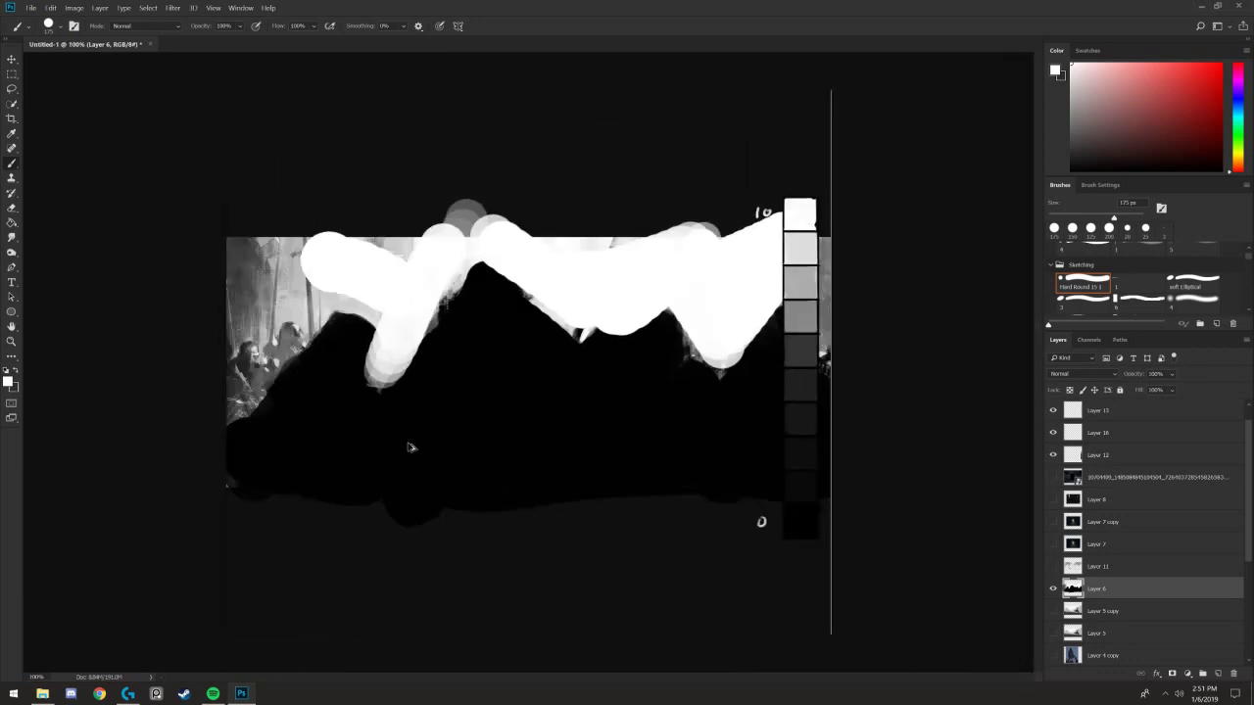
key("ctrl+z")
key("ctrl+z")
key("ctrl+z")
key("ctrl+z")
key("ctrl+z")
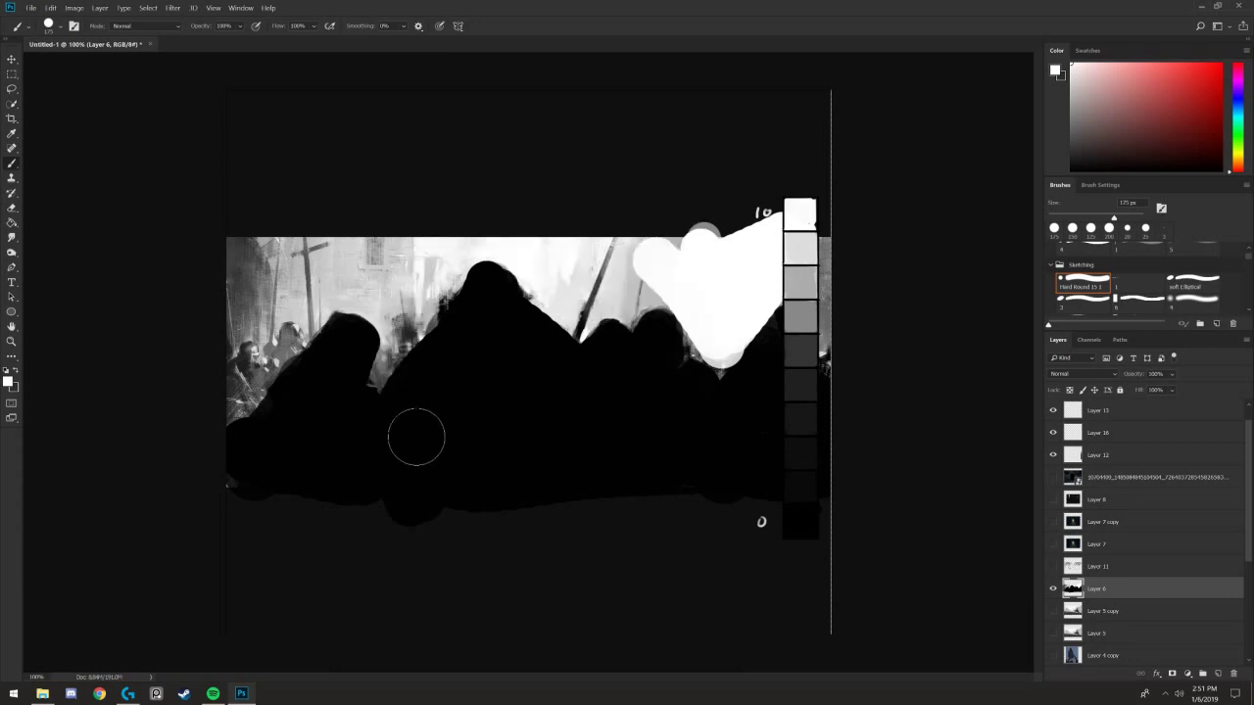
key("ctrl+z")
key("ctrl+z")
key("ctrl+z")
- Undo the black silhouette strokes over the figures and the foreground
key("ctrl+z")
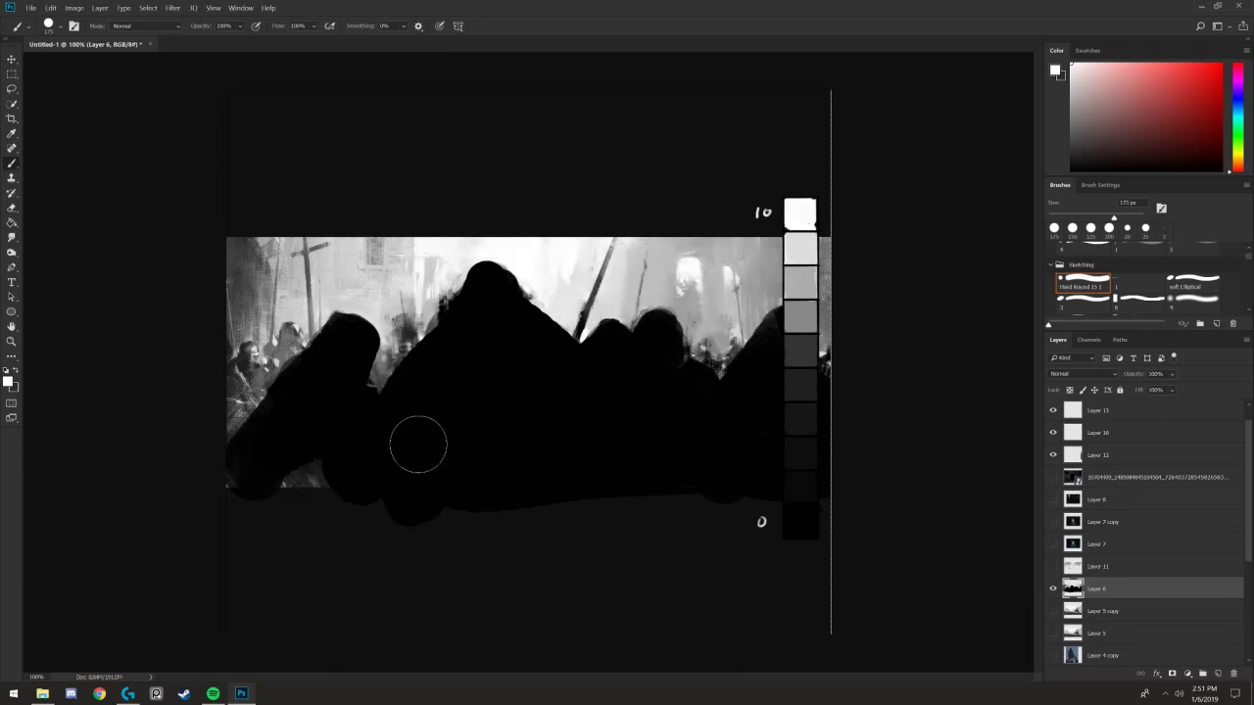
key("ctrl+z")
key("ctrl+z")
key("ctrl+z")
key("ctrl+z")
key("ctrl+z")
key("ctrl+z")
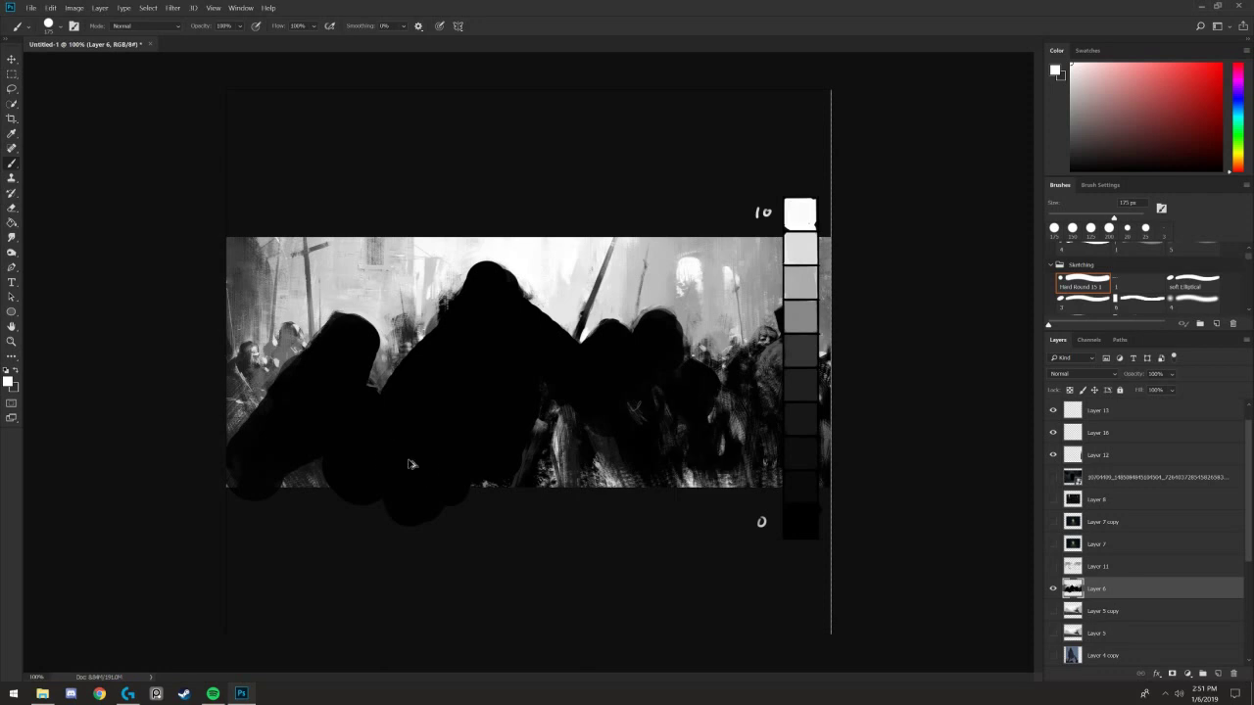
key("ctrl+z")
key("ctrl+z")
key("ctrl+z")
key("ctrl+z")
key("ctrl+z")
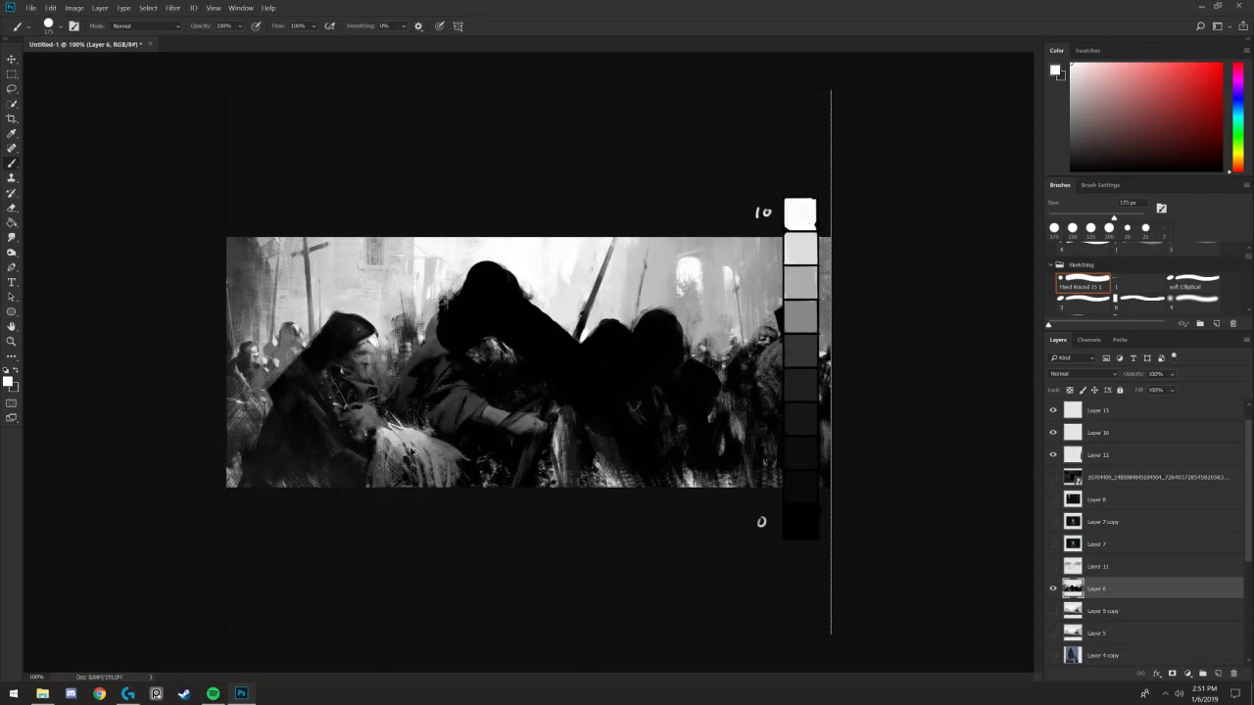
key("ctrl+z")
key("ctrl+z")
key("ctrl+z")
key("ctrl+z")
key("ctrl+z")
key("ctrl+z")
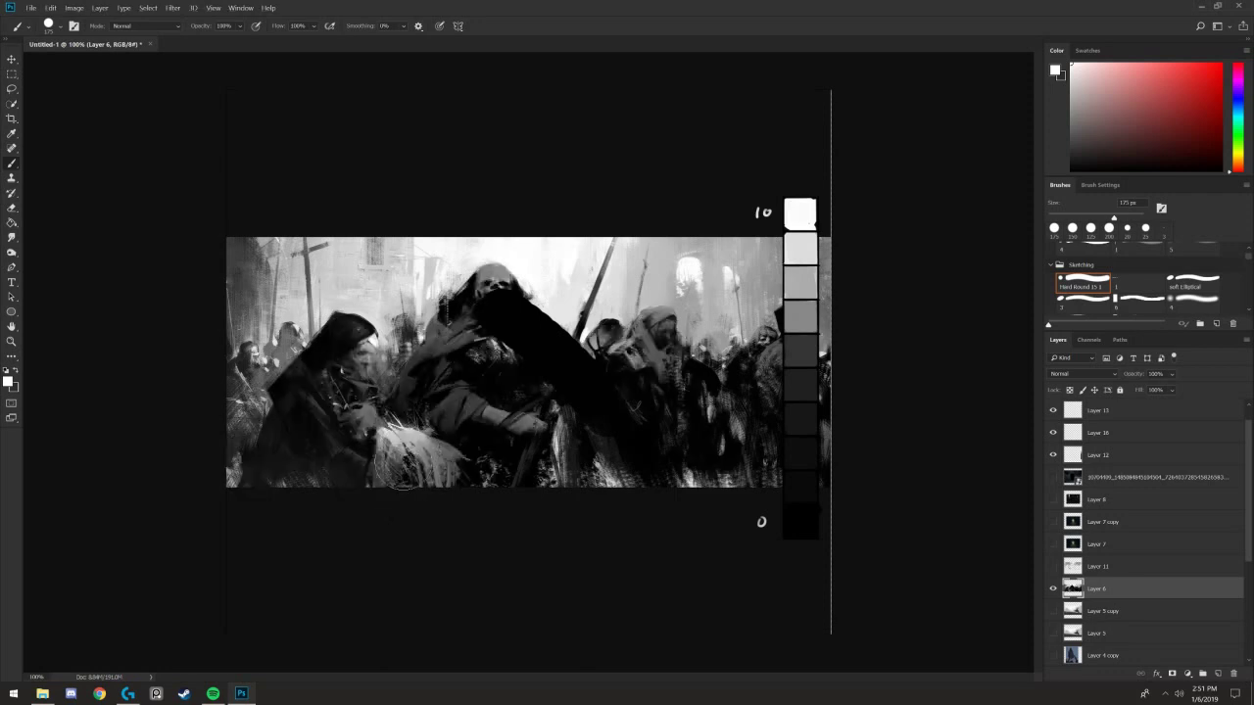
- Sample a light grey from the value scale, try a 175 px dab over the pale foreground straw, and undo it
key("ctrl+plus")
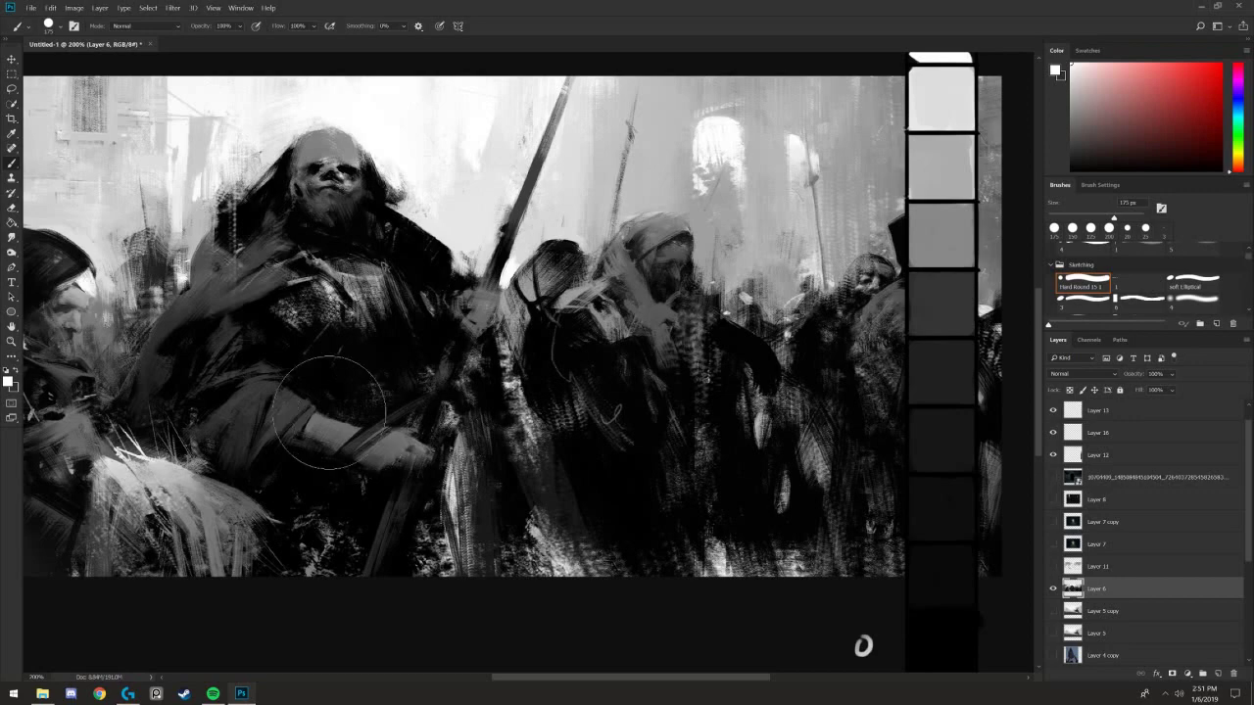
mouse_move(327, 373)
left_mouse_down()
mouse_move(402, 382)
mouse_move(385, 373)
left_mouse_up()
key("alt")
left_click(987, 178, "alt")
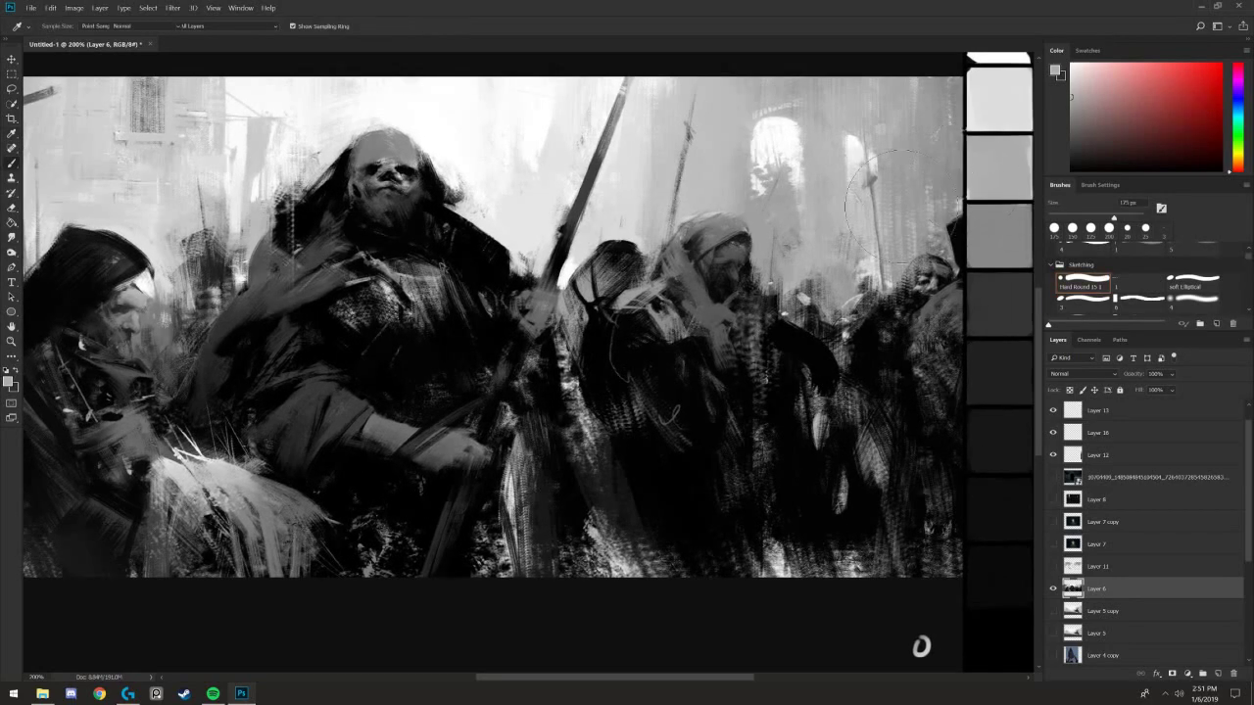
mouse_move(245, 497)
left_mouse_down()
mouse_move(215, 466)
mouse_move(177, 484)
mouse_move(242, 511)
left_mouse_up()
key("ctrl+z")
key("ctrl+minus")
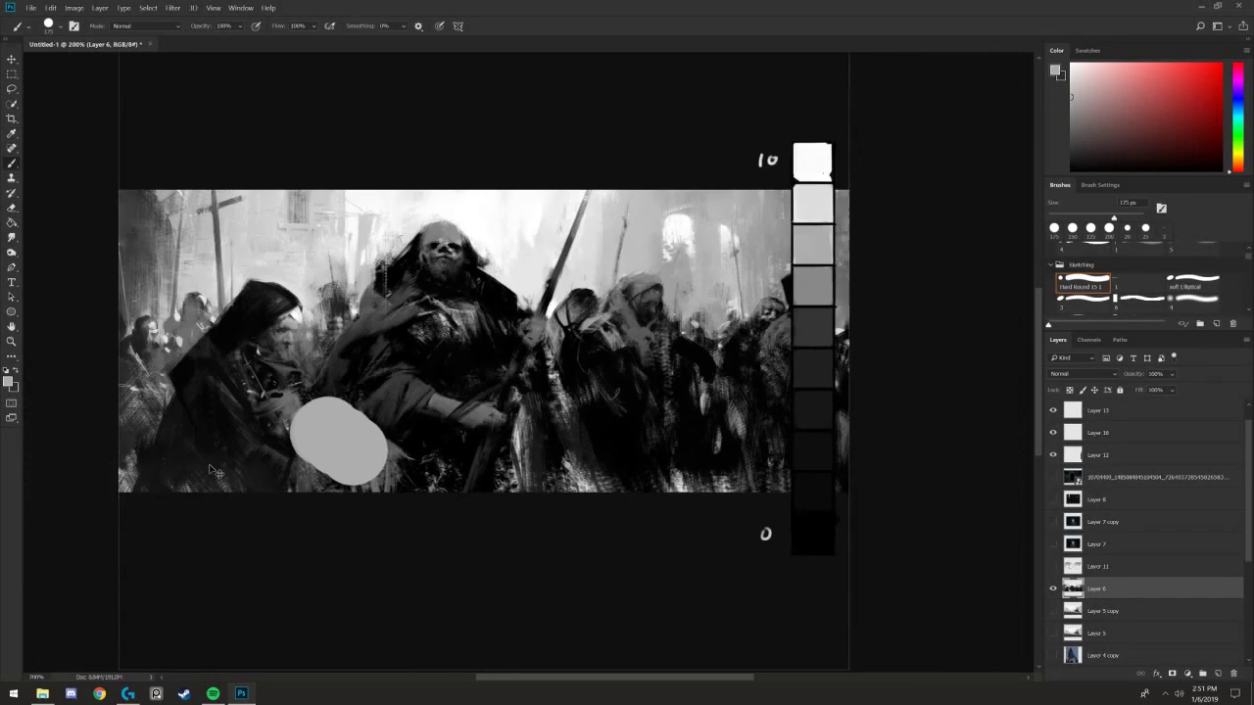
key("ctrl+z")
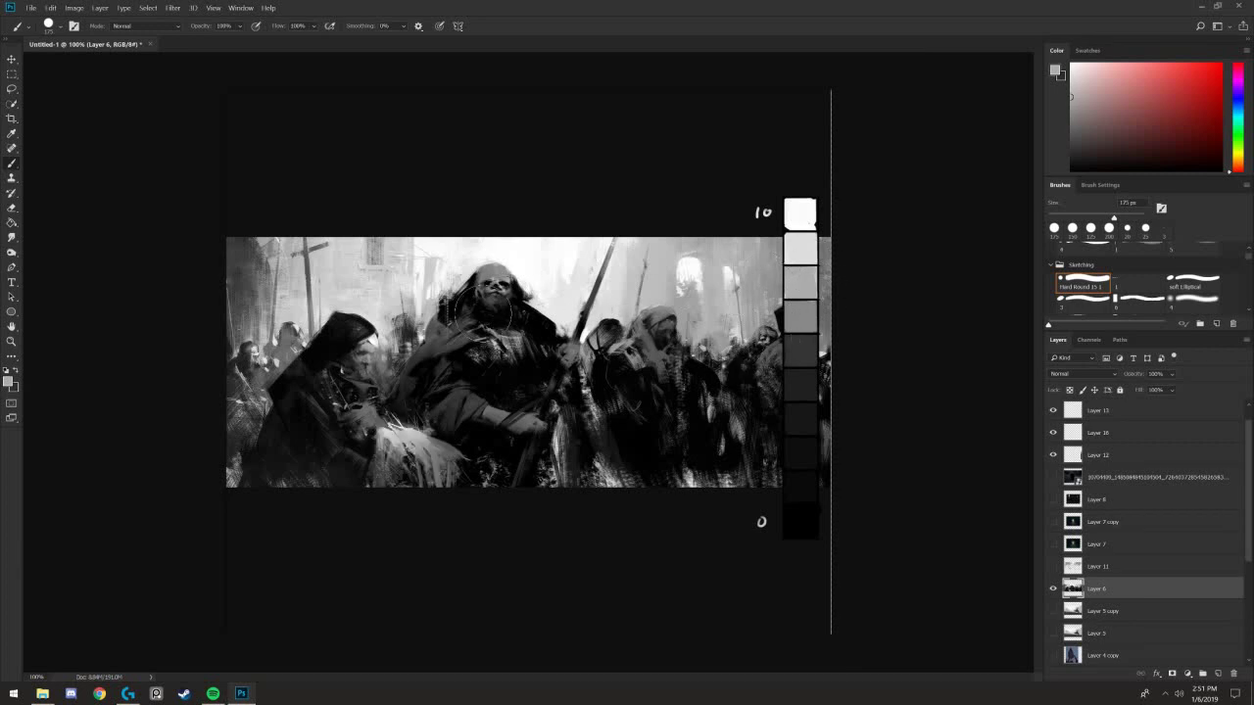
- Sample a dark grey from the lower value scale and try 175 px strokes over the central, right-hand and left-hand figures
left_click(803, 416, "alt")
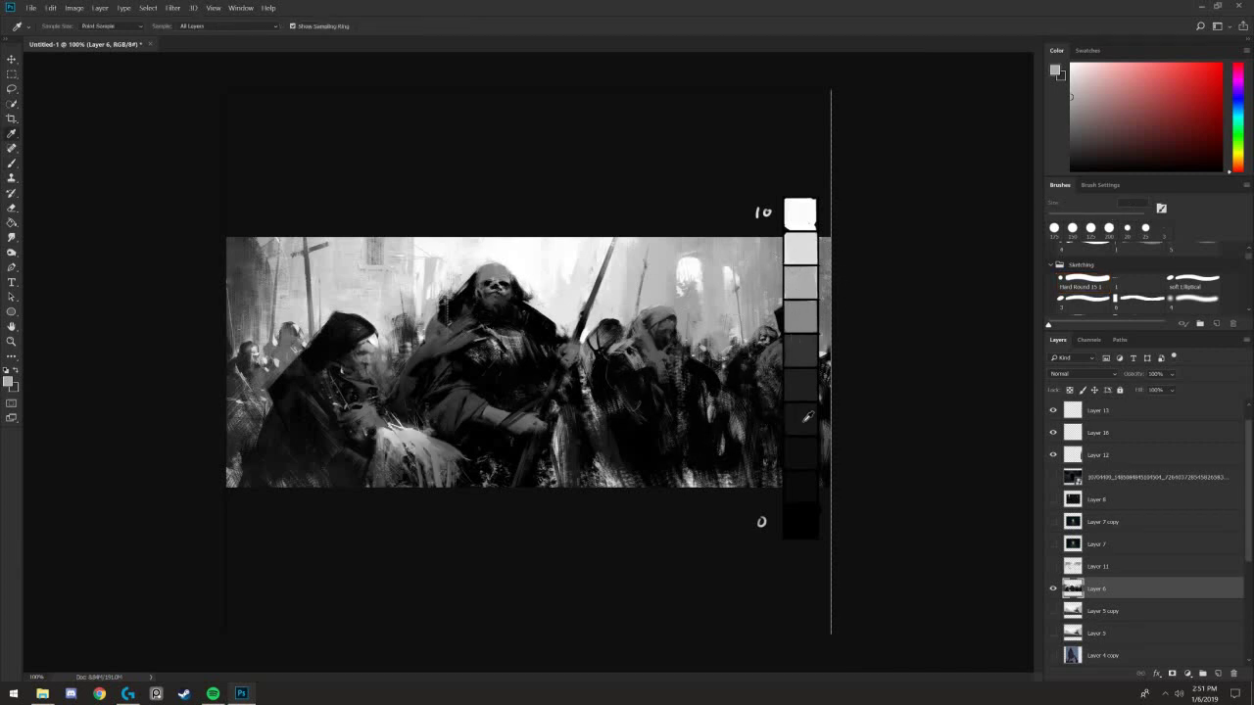
mouse_move(460, 306)
left_mouse_down()
mouse_move(416, 392)
mouse_move(461, 336)
mouse_move(434, 363)
mouse_move(568, 387)
left_mouse_up()
mouse_move(676, 362)
left_mouse_down()
mouse_move(688, 394)
mouse_move(621, 395)
mouse_move(618, 428)
left_mouse_up()
mouse_move(361, 405)
left_mouse_down()
mouse_move(294, 420)
mouse_move(364, 444)
left_mouse_up()
- Undo the dark grey strokes over the central, right-hand and left-hand figures
key("ctrl+alt+z")
key("ctrl+alt+z")
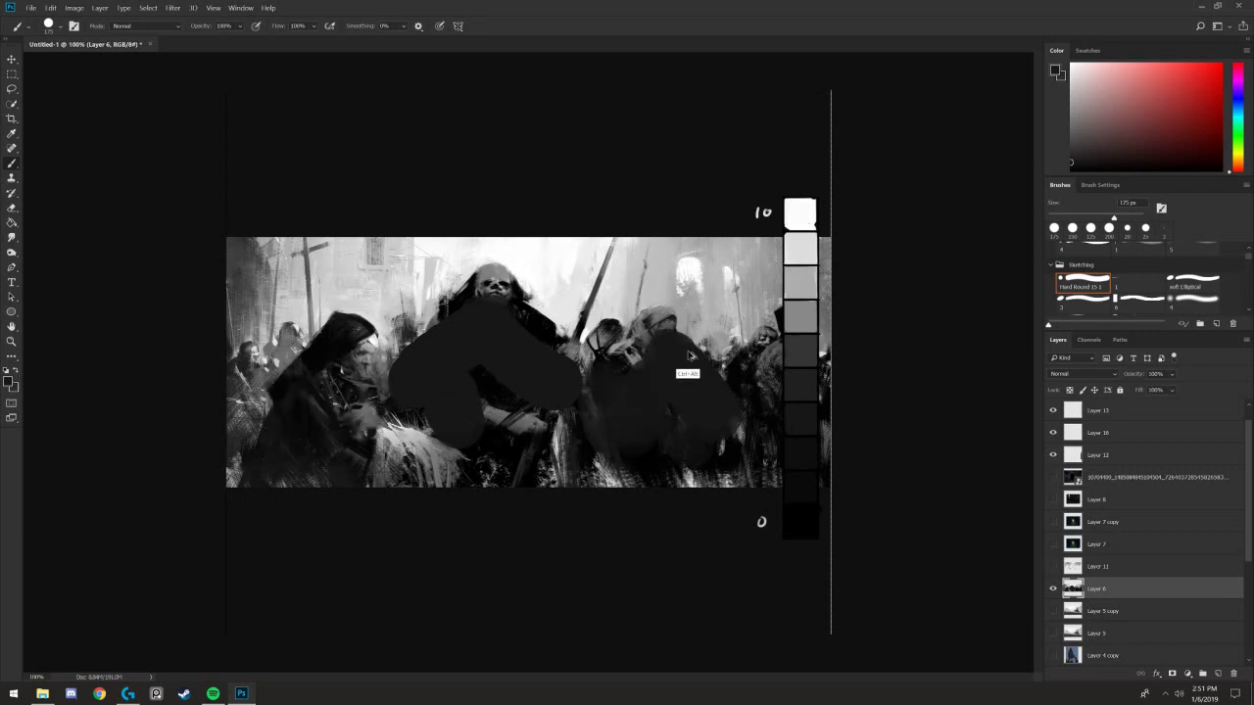
key("ctrl+alt+z")
key("ctrl+alt+z")
key("ctrl+alt+z")
key("ctrl+alt+z")
key("ctrl+alt+z")
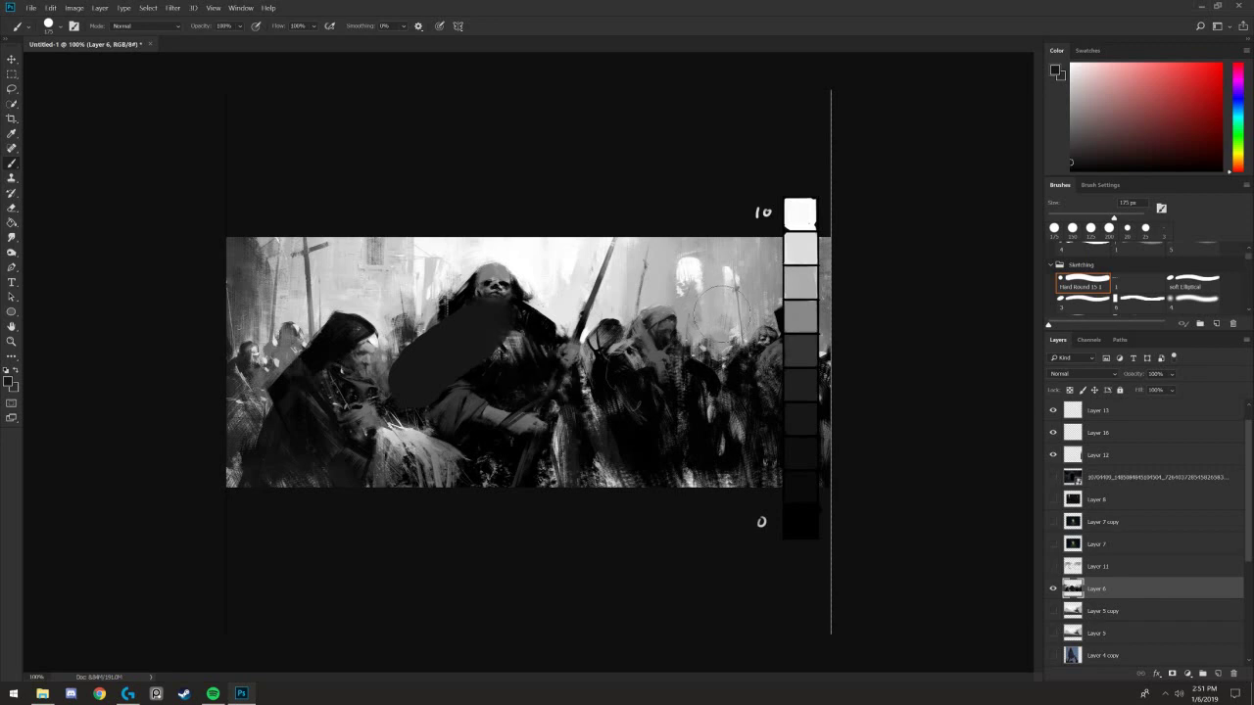
- Sample light grey from the scale's third square, try 125 px dabs across the background beside the staff and left building, and undo them
left_click(800, 282, "alt")
left_click_drag(622, 298, 619, 250)
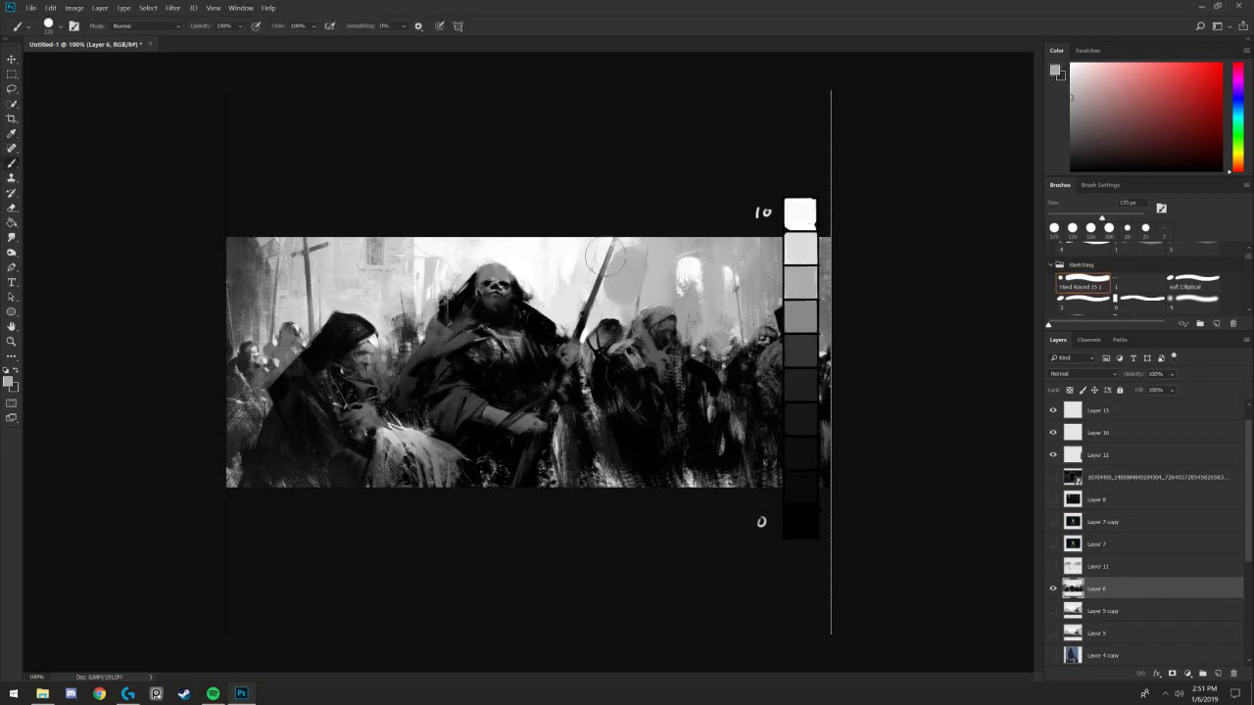
left_click_drag(573, 294, 578, 250)
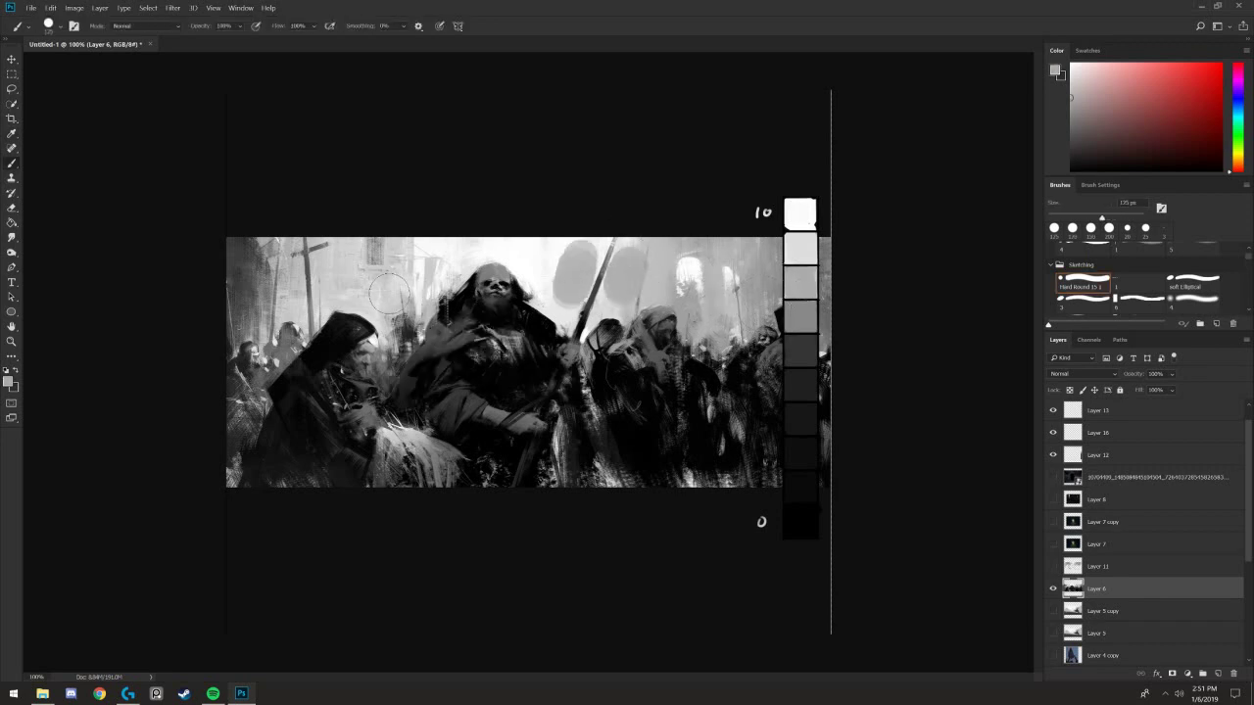
mouse_move(389, 291)
left_mouse_down()
mouse_move(348, 282)
mouse_move(348, 294)
mouse_move(347, 263)
left_mouse_up()
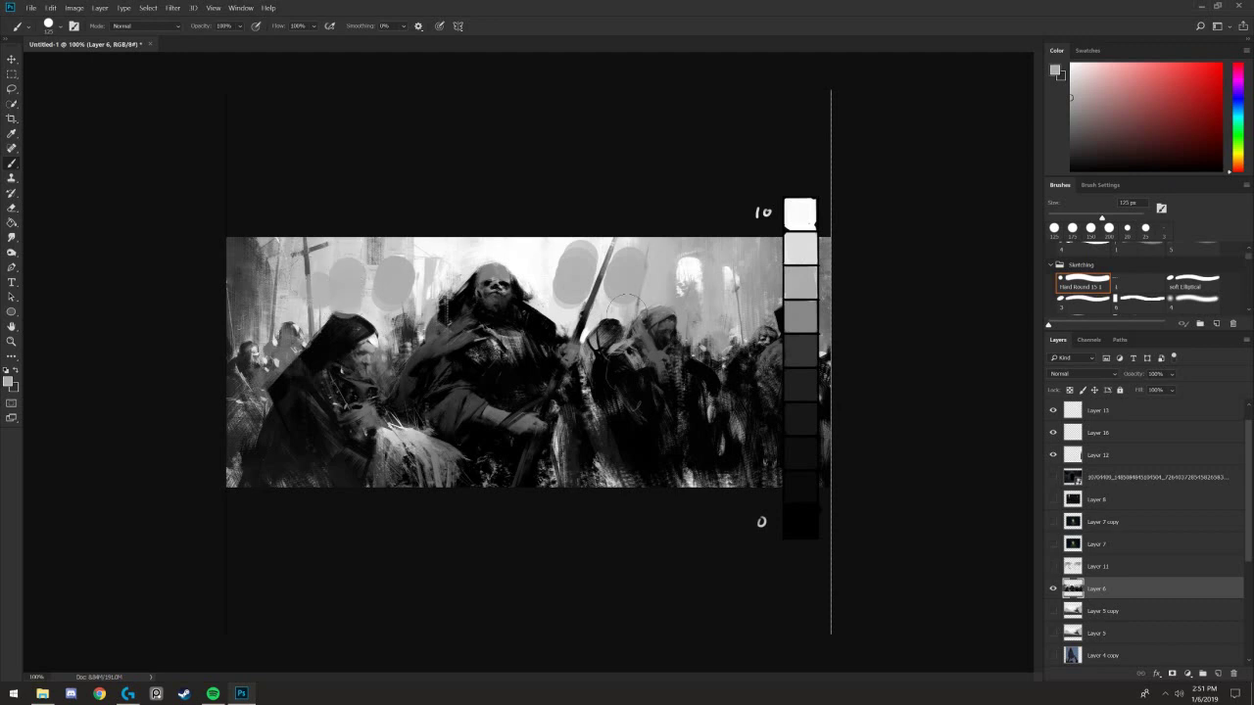
key("ctrl+z")
key("ctrl+z")
key("ctrl+z")
key("ctrl+z")
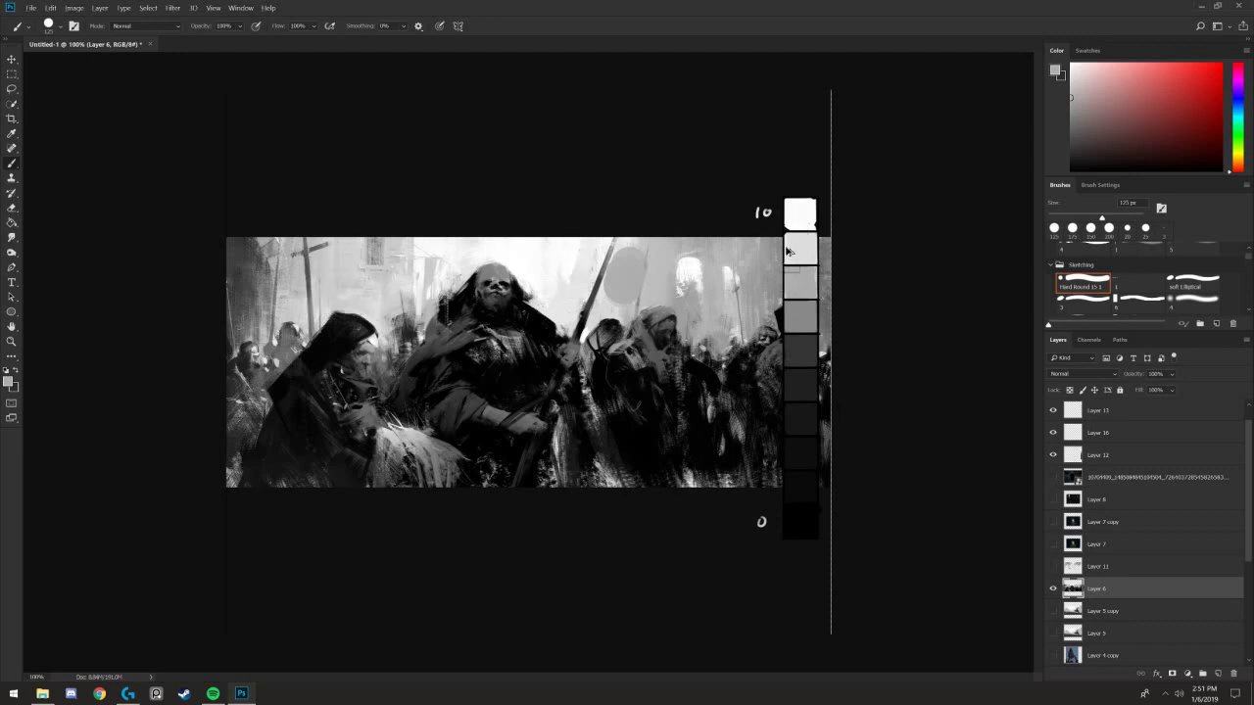
key("ctrl+z")
- Sample the very light grey from the scale's second square, try a 100 px dab on the background, and undo it
left_click(805, 246, "alt")
key("[")
left_click_drag(658, 289, 657, 277)
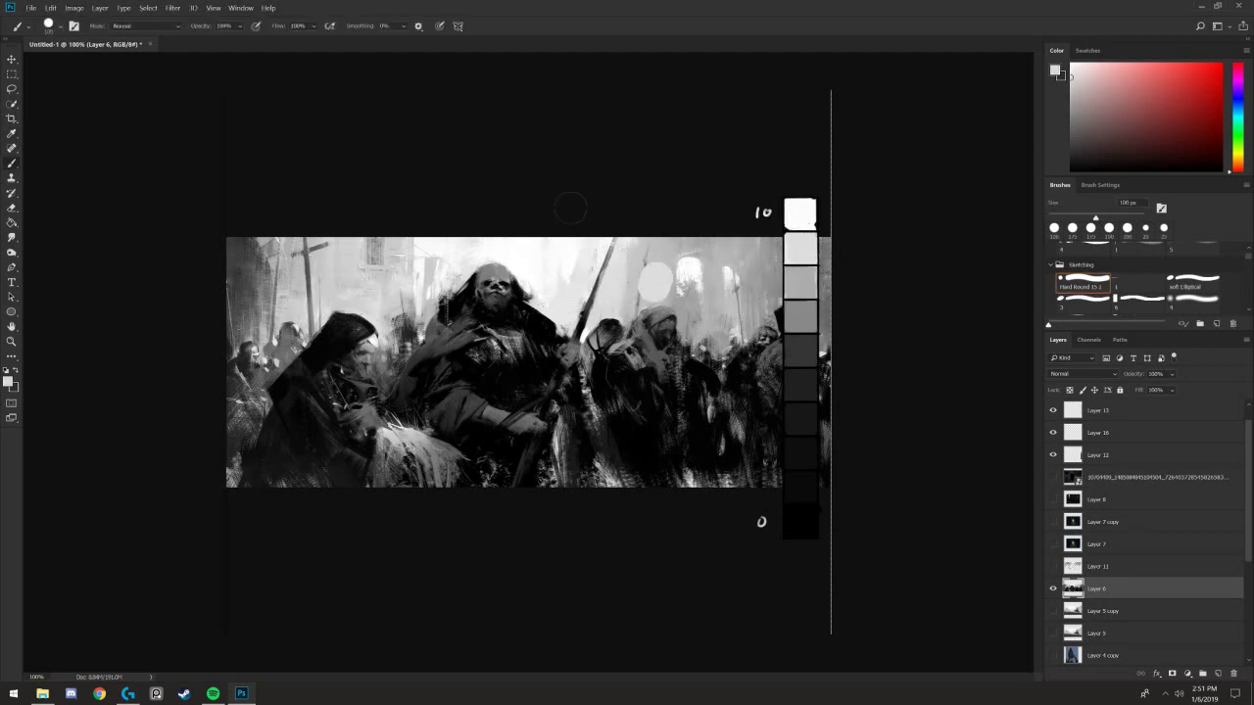
key("ctrl+alt+z")
- Paint out the left hooded figure's face in black with a 90 px brush
key("ctrl+plus")
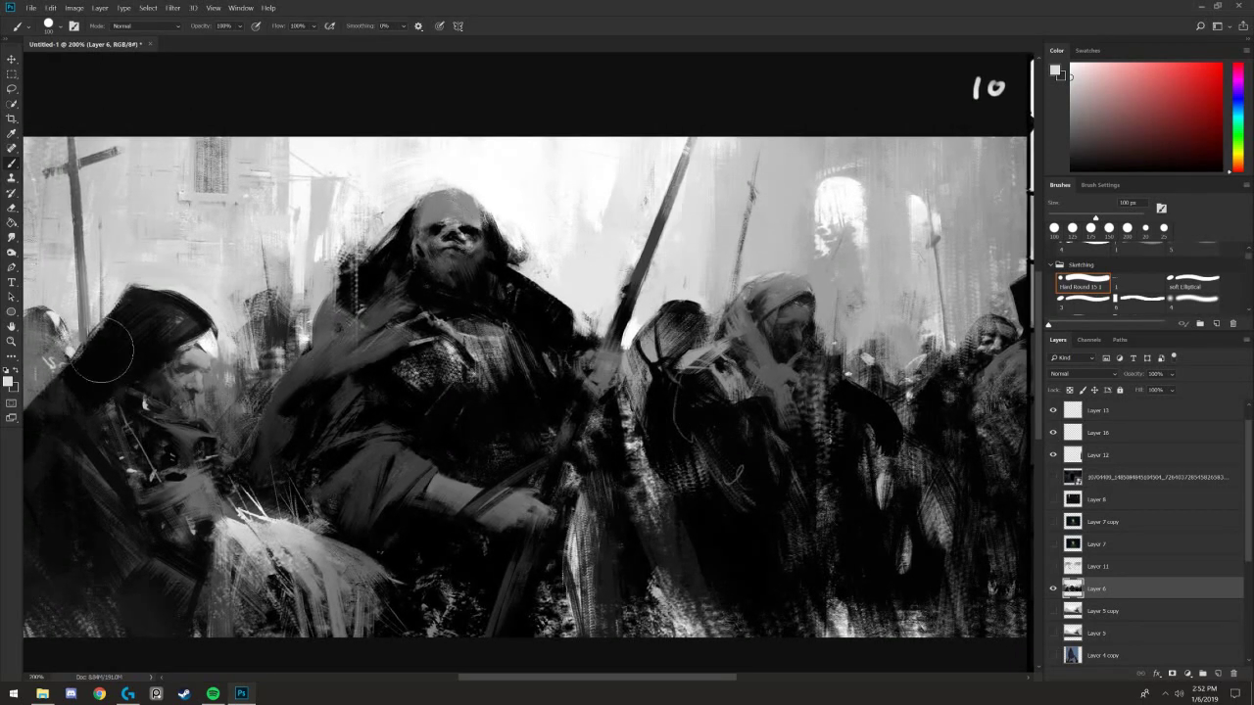
left_click_drag(608, 415, 524, 421)
left_click_drag(389, 370, 529, 361)
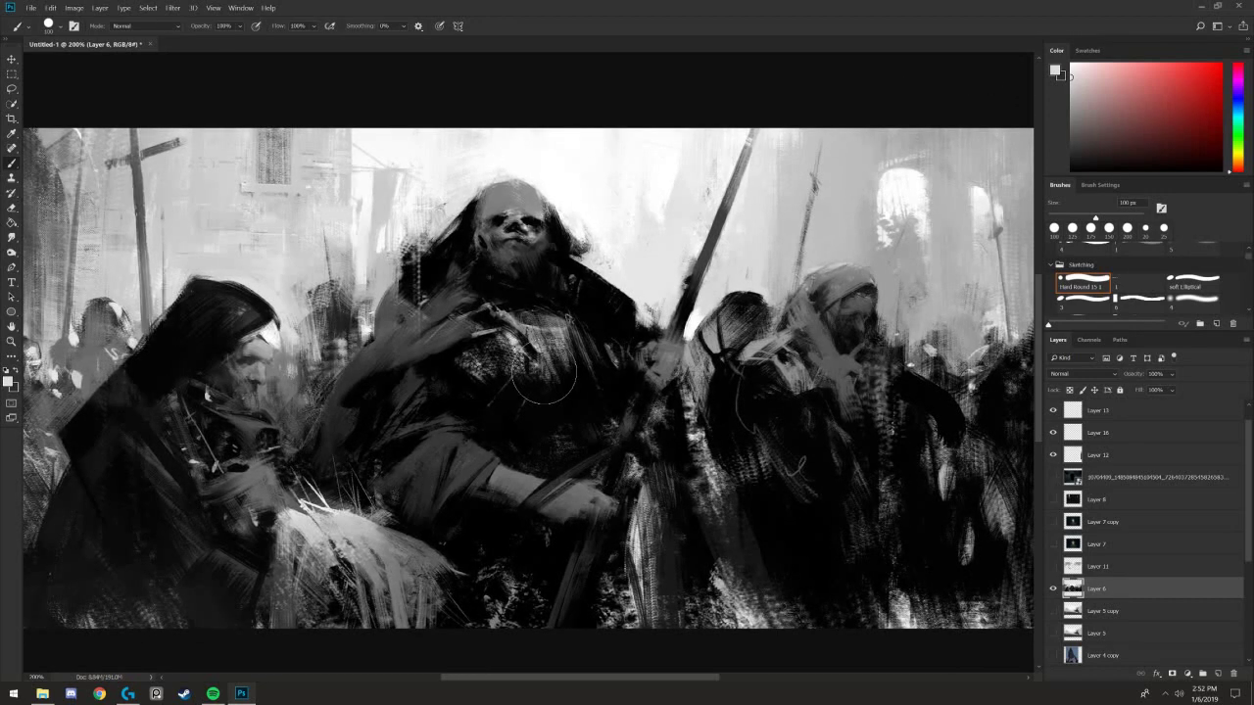
left_click_drag(189, 477, 309, 455)
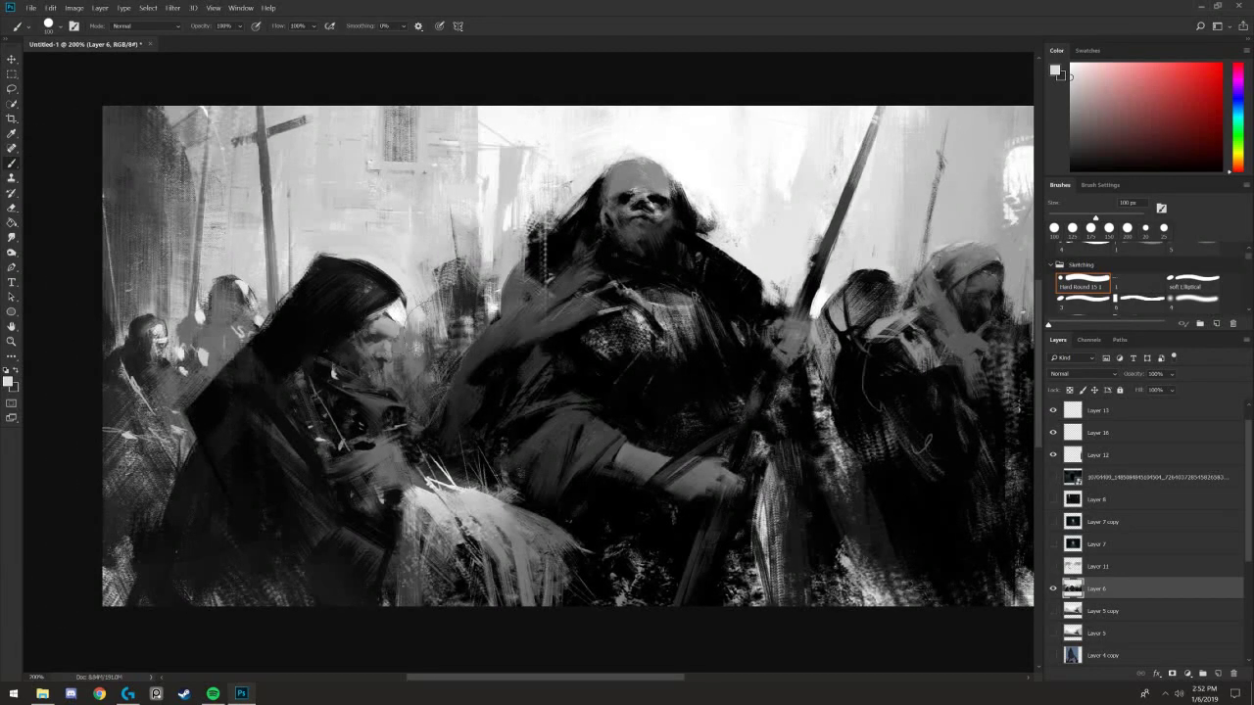
left_click_drag(493, 357, 413, 373)
mouse_move(329, 307)
left_mouse_down()
mouse_move(424, 359)
mouse_move(425, 325)
mouse_move(466, 362)
left_mouse_up()
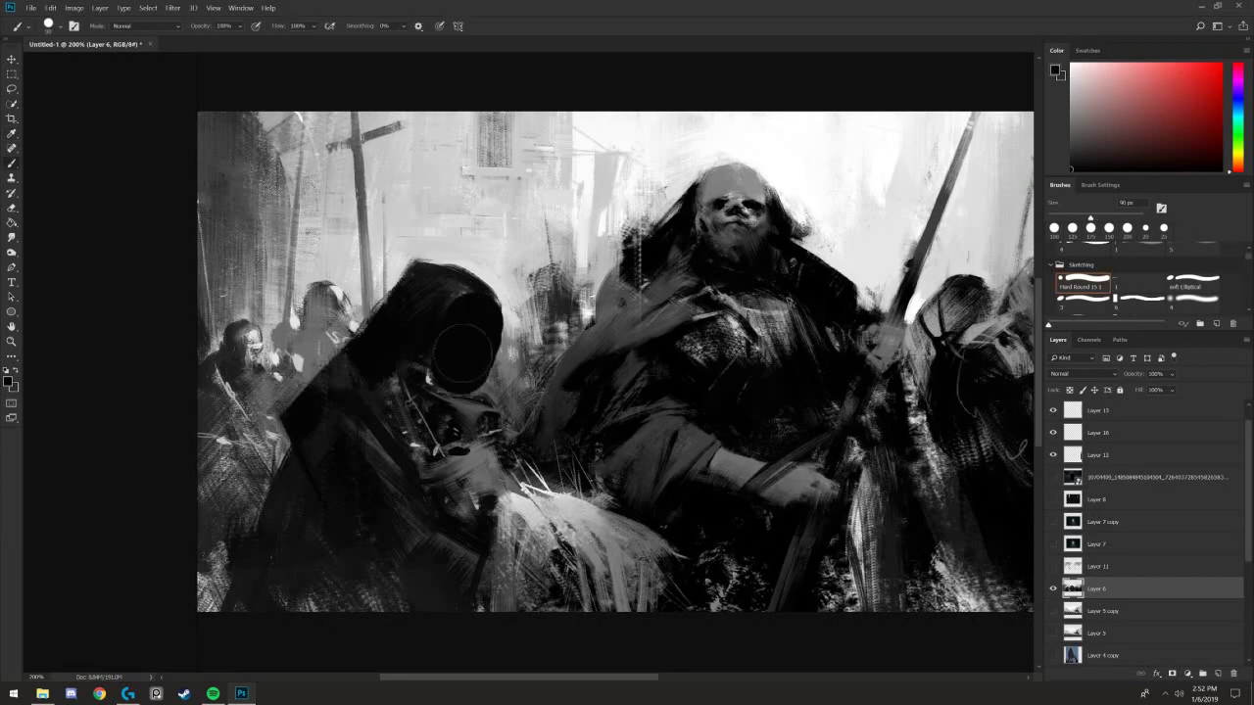
key("[")
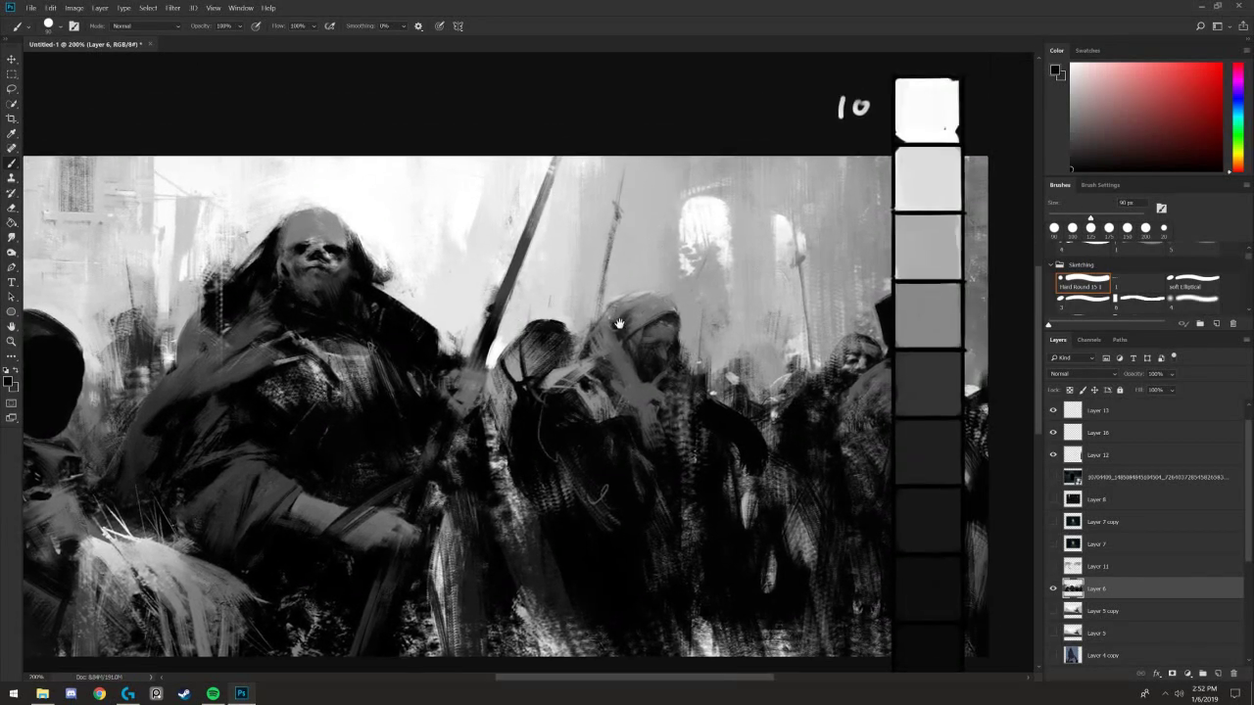
- Paint a light grey face shape inside the left figure's black hood, working down to a 35 px brush
key("i")
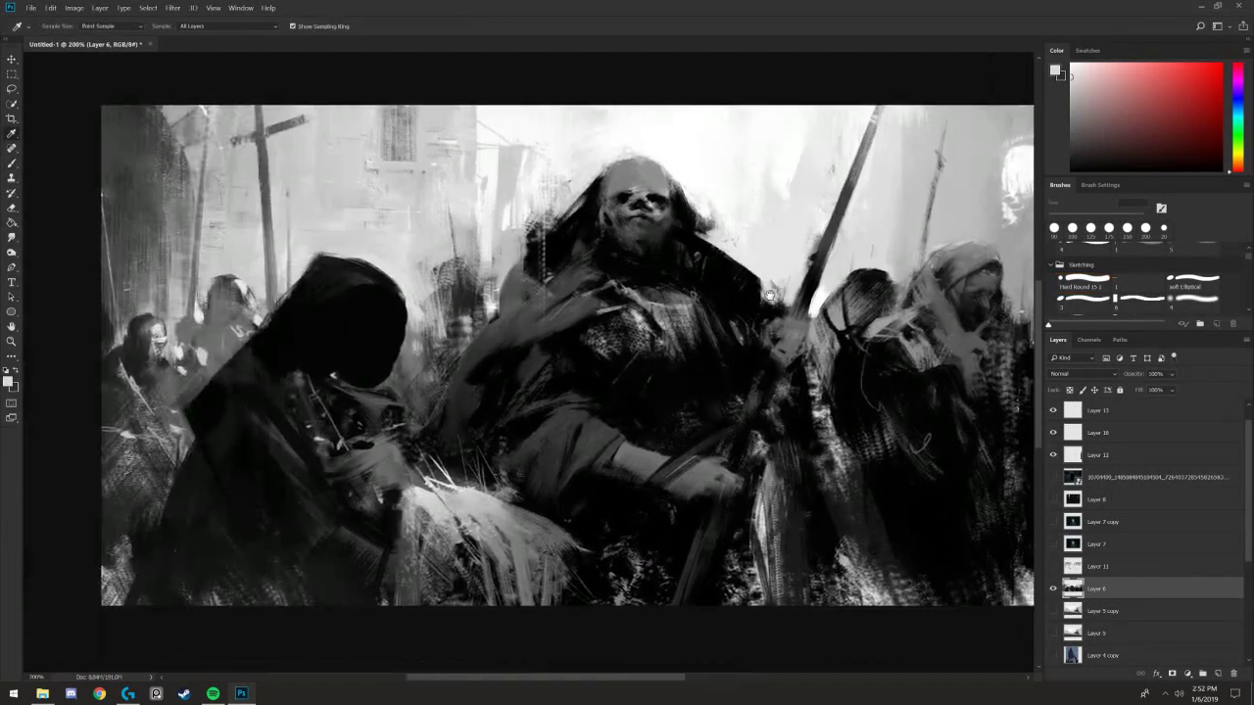
left_click_drag(770, 294, 839, 290)
key("[")
key("[")
mouse_move(449, 314)
left_mouse_down()
mouse_move(425, 347)
mouse_move(458, 322)
mouse_move(425, 331)
left_mouse_up()
left_click(434, 300, "alt")
key("[")
key("[")
key("[")
key("[")
left_click(439, 331, "alt")
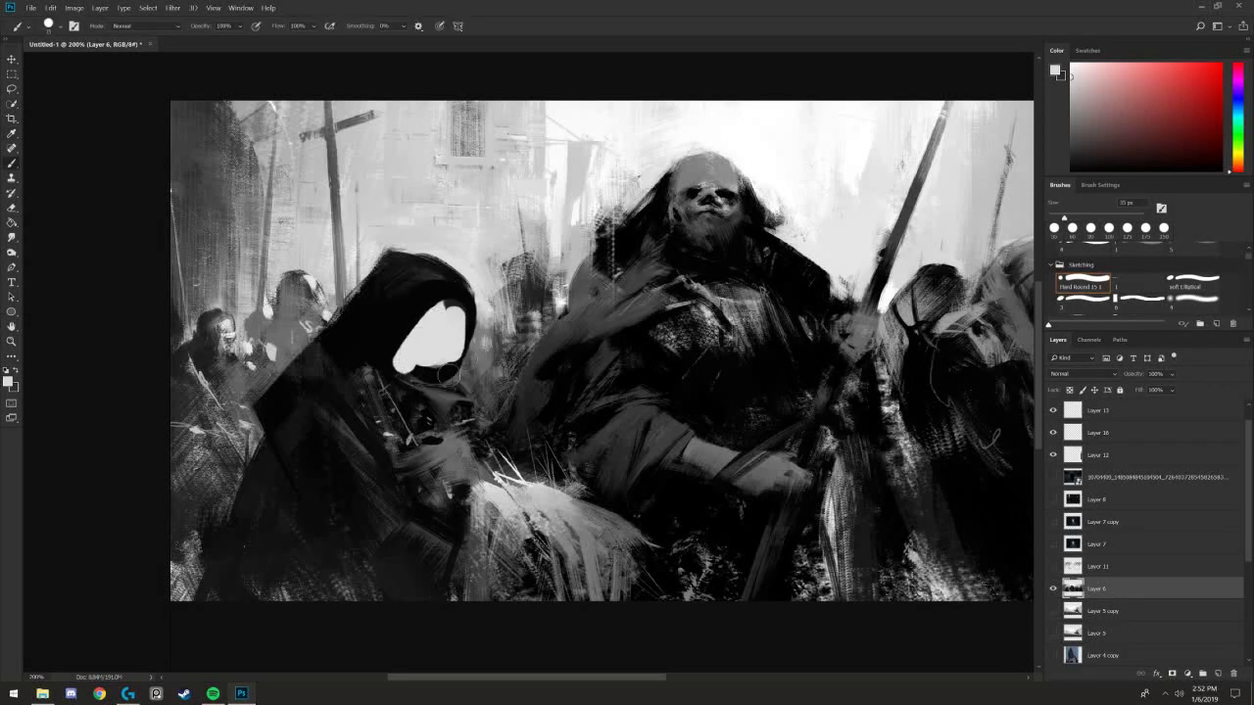
- Paint a white block with a black silhouetted mass on the central figure's chest and start placing small light face spots in it
key("i")
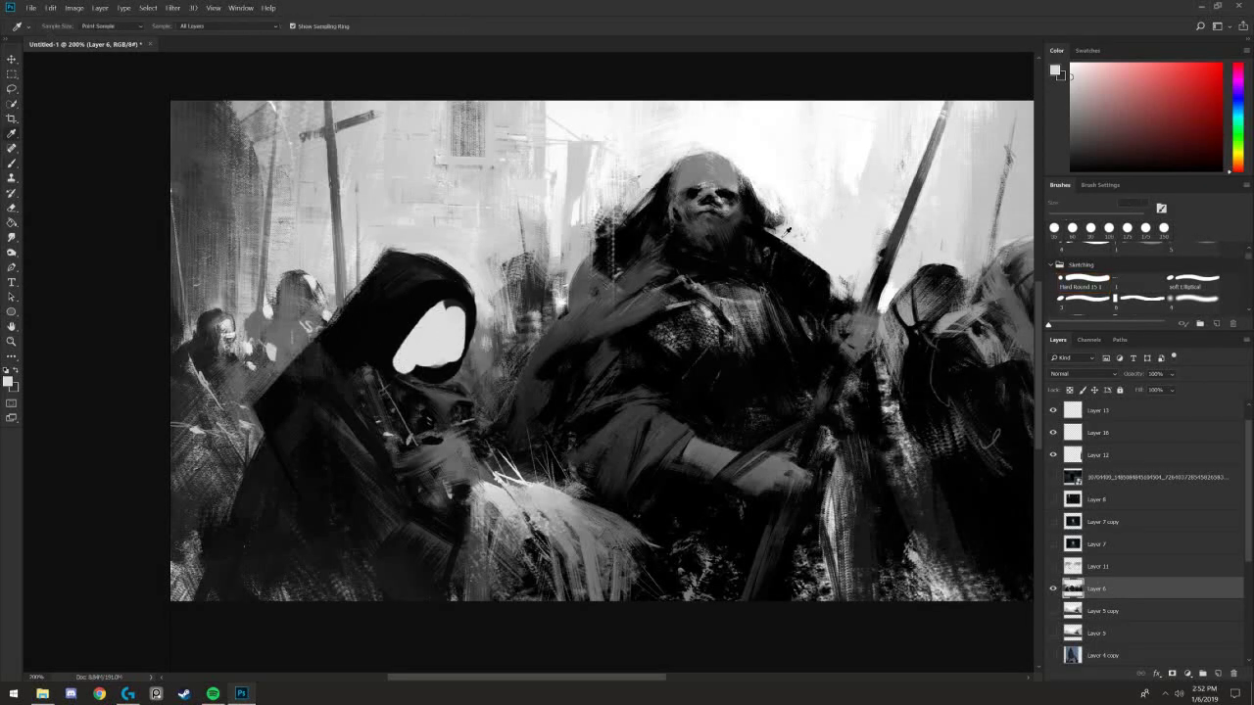
key("b")
mouse_move(660, 343)
left_mouse_down()
mouse_move(773, 372)
mouse_move(666, 338)
mouse_move(722, 406)
mouse_move(773, 396)
mouse_move(676, 411)
mouse_move(760, 427)
left_mouse_up()
key("i")
key("b")
key("x")
key("alt")
left_click(789, 187)
key("b")
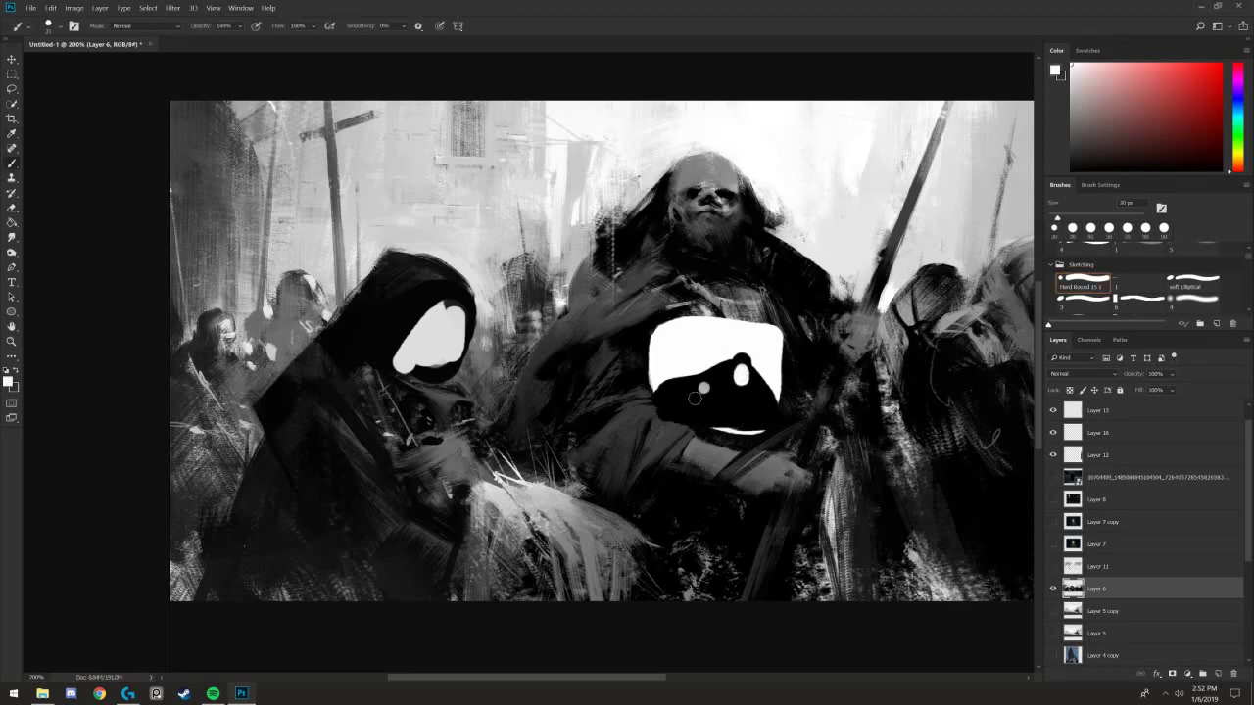
- Add another light face spot to the black mass and draw black facial features on the spots with an 8 px brush
left_click(683, 393)
left_click(752, 385, "alt")
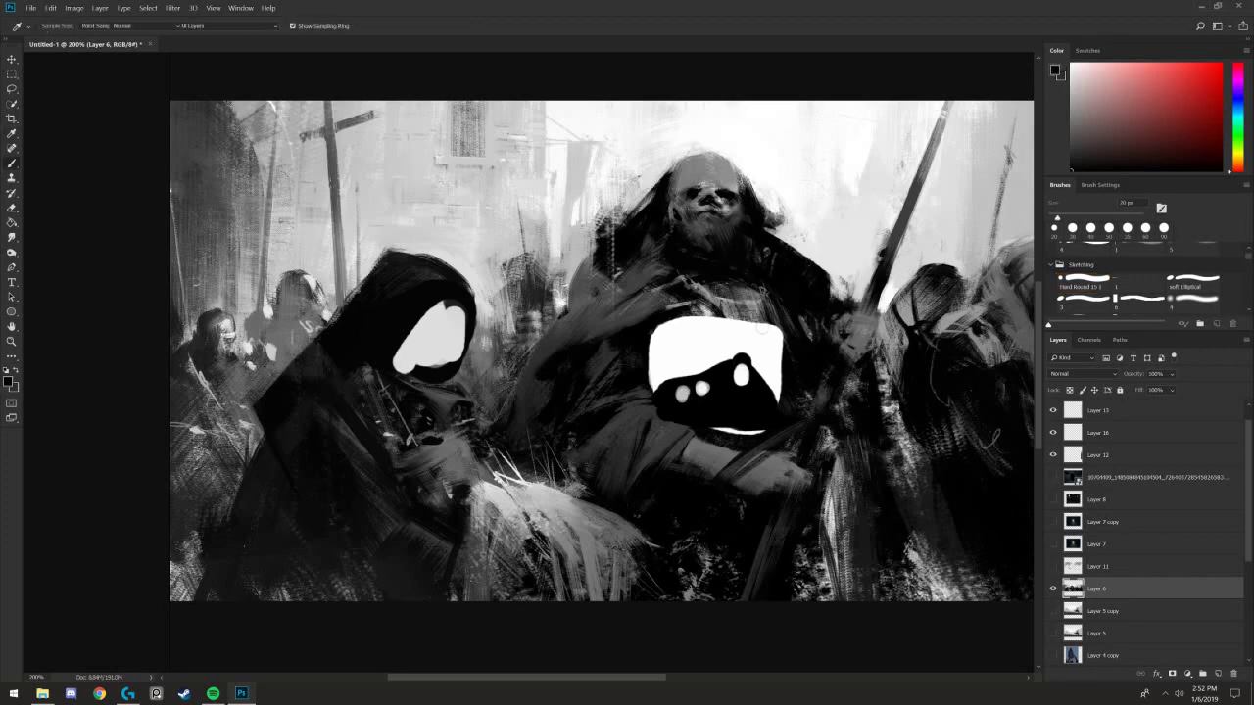
key("[")
key("[")
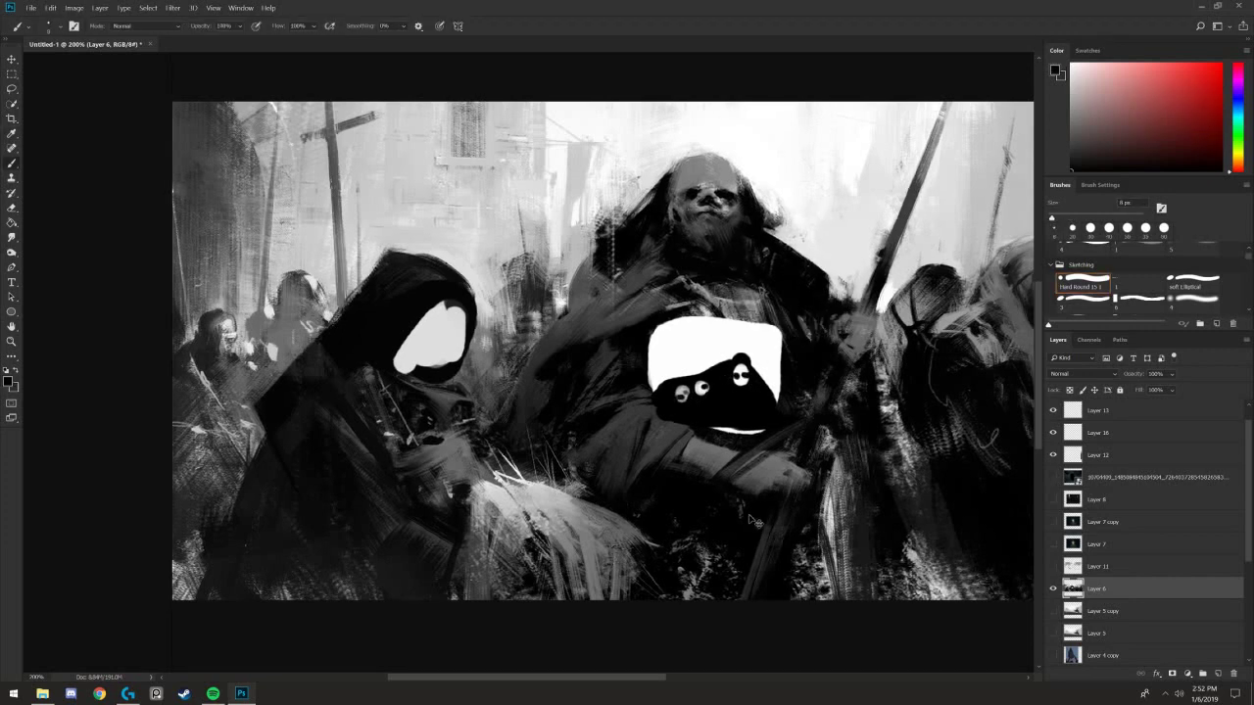
key("ctrl+minus")
key("ctrl+plus")
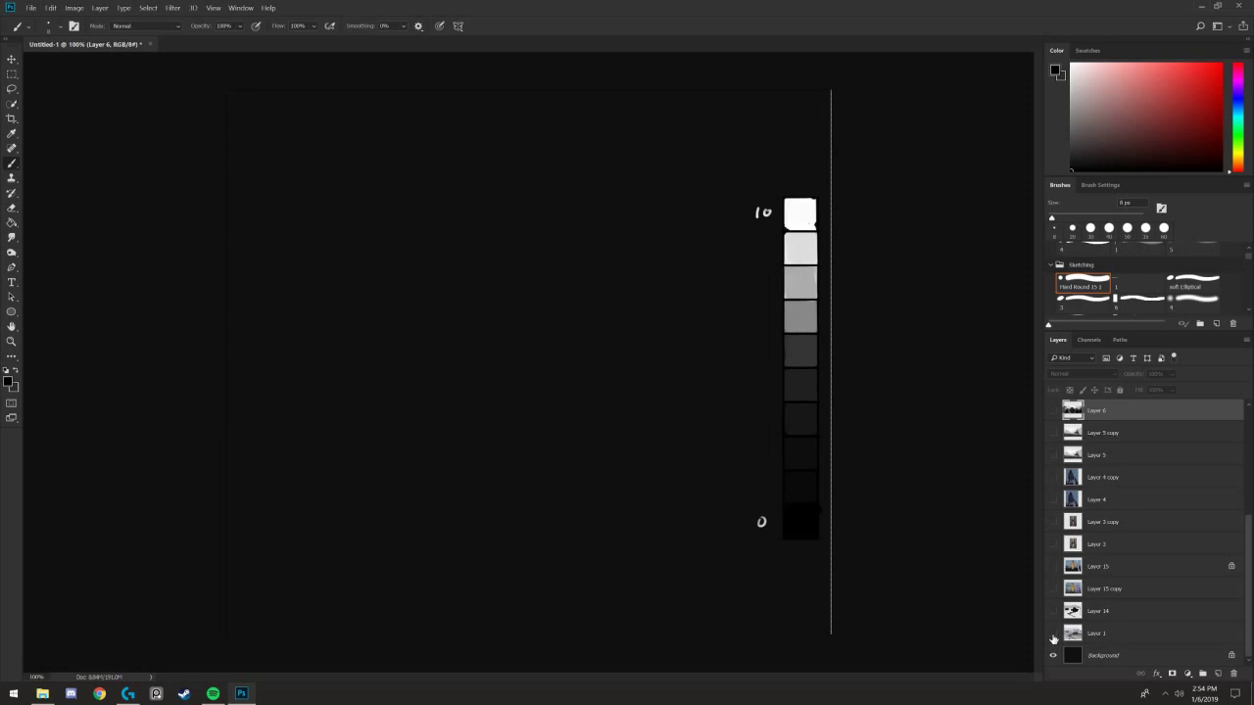
- Show the car-crash painting on Layer 1 and add a new empty layer above it
left_click(1053, 634)
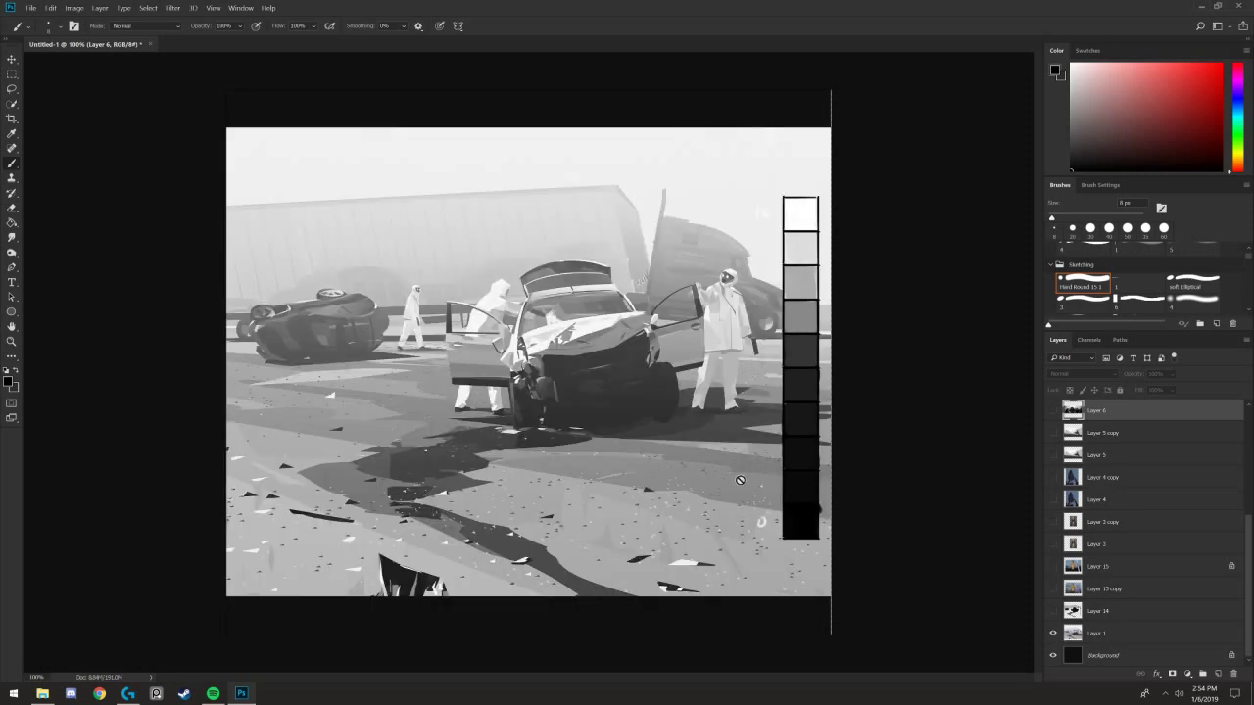
left_click(1107, 634)
left_click(1215, 673)
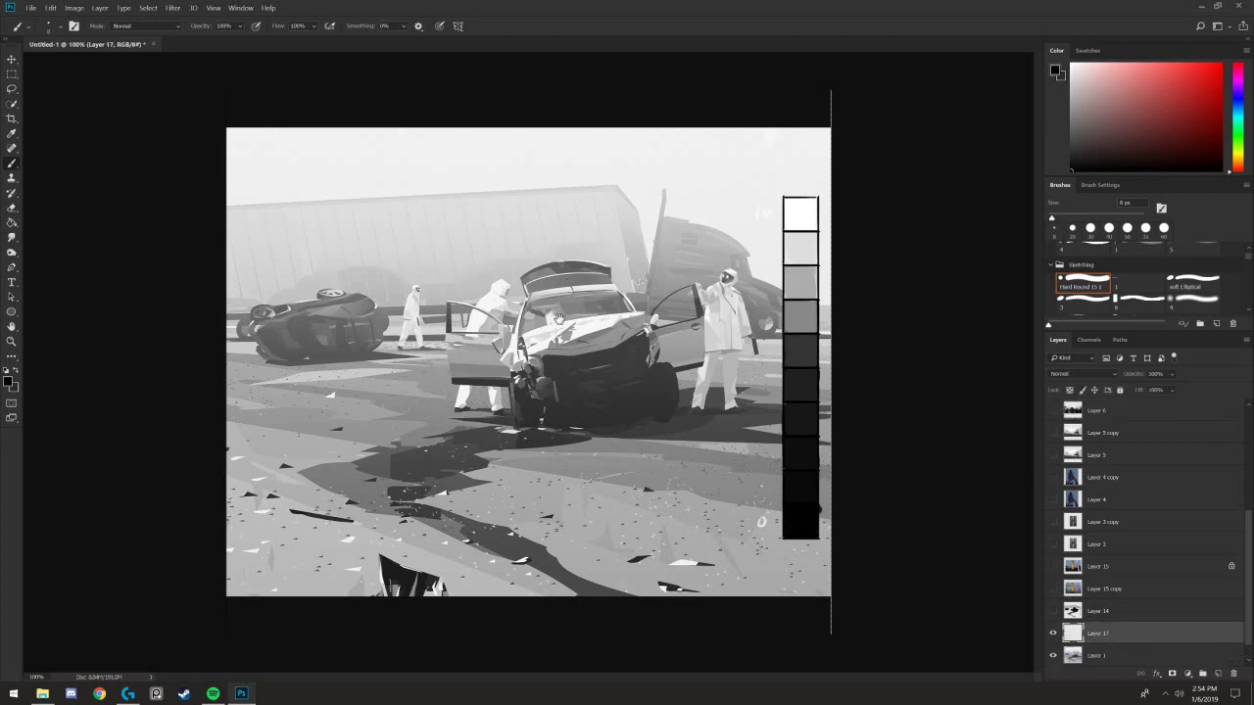
- Sample the dark grey of the wrecked car's front, try 80 px strokes over it on the new layer, and undo them
left_click(633, 378, "alt")
key("bracketright")
key("bracketright")
key("bracketright")
key("bracketright")
key("bracketright")
key("bracketright")
key("bracketright")
key("bracketright")
key("bracketright")
mouse_move(648, 364)
left_mouse_down()
mouse_move(634, 349)
mouse_move(525, 368)
mouse_move(576, 374)
left_mouse_up()
key("ctrl+z")
key("ctrl+z")
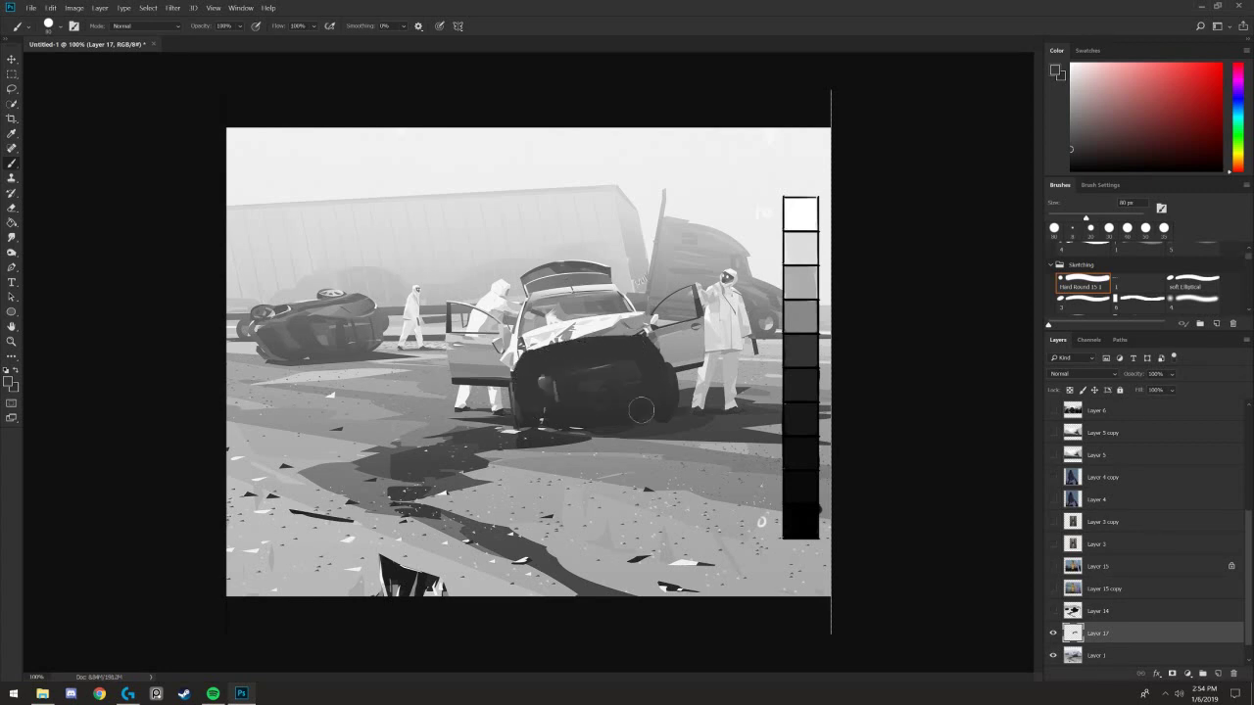
key("ctrl+alt+z")
key("ctrl+alt+z")
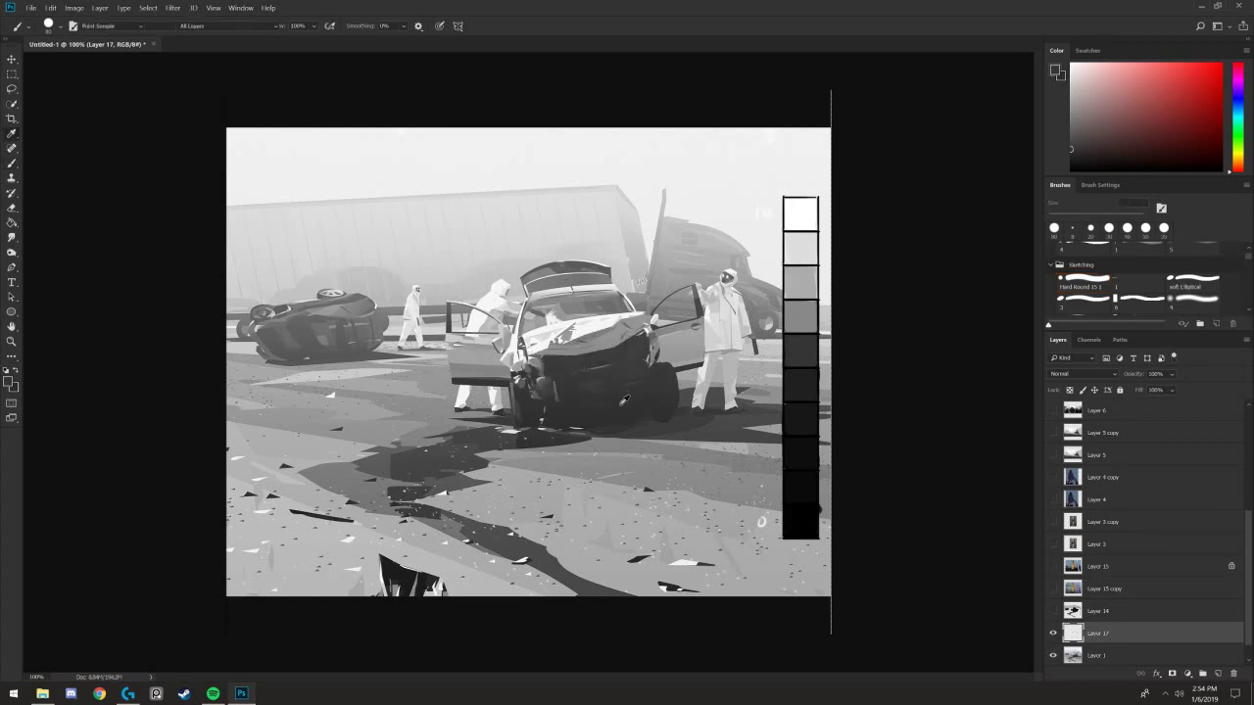
- Resample the car's dark grey, try strokes over the car front and the road in the foreground, and undo them
left_click(609, 398, "alt")
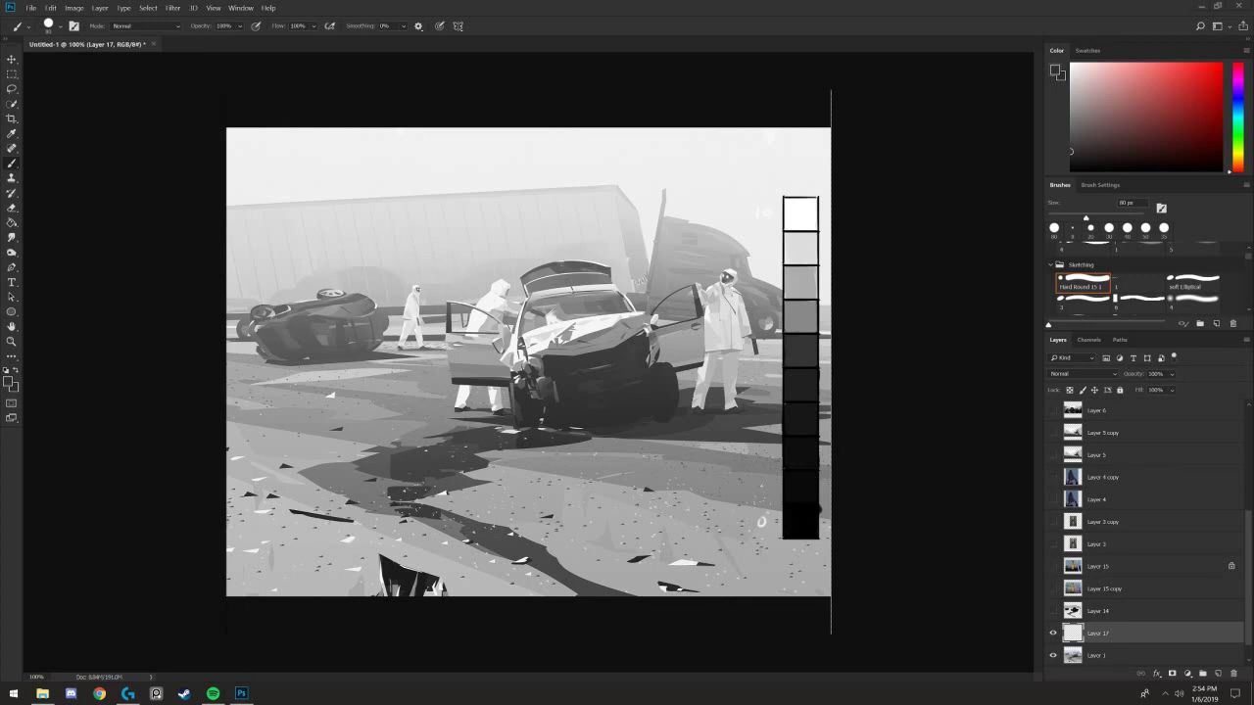
left_click(1053, 633)
key("x")
mouse_move(631, 374)
left_mouse_down()
mouse_move(563, 397)
mouse_move(599, 366)
mouse_move(573, 411)
mouse_move(629, 390)
mouse_move(551, 373)
mouse_move(565, 417)
mouse_move(637, 373)
mouse_move(549, 372)
mouse_move(600, 413)
mouse_move(636, 421)
mouse_move(579, 409)
left_mouse_up()
key("ctrl+z")
left_click_drag(524, 559, 361, 479)
key("ctrl+z")
- Try 45 px near-black strokes alongside the upper value scale and over the car's front wheel, and undo them
key("bracketleft")
key("bracketleft")
mouse_move(742, 208)
left_mouse_down()
mouse_move(727, 327)
mouse_move(754, 399)
left_mouse_up()
key("bracketleft")
key("bracketleft")
key("ctrl+z")
left_click_drag(742, 209, 764, 388)
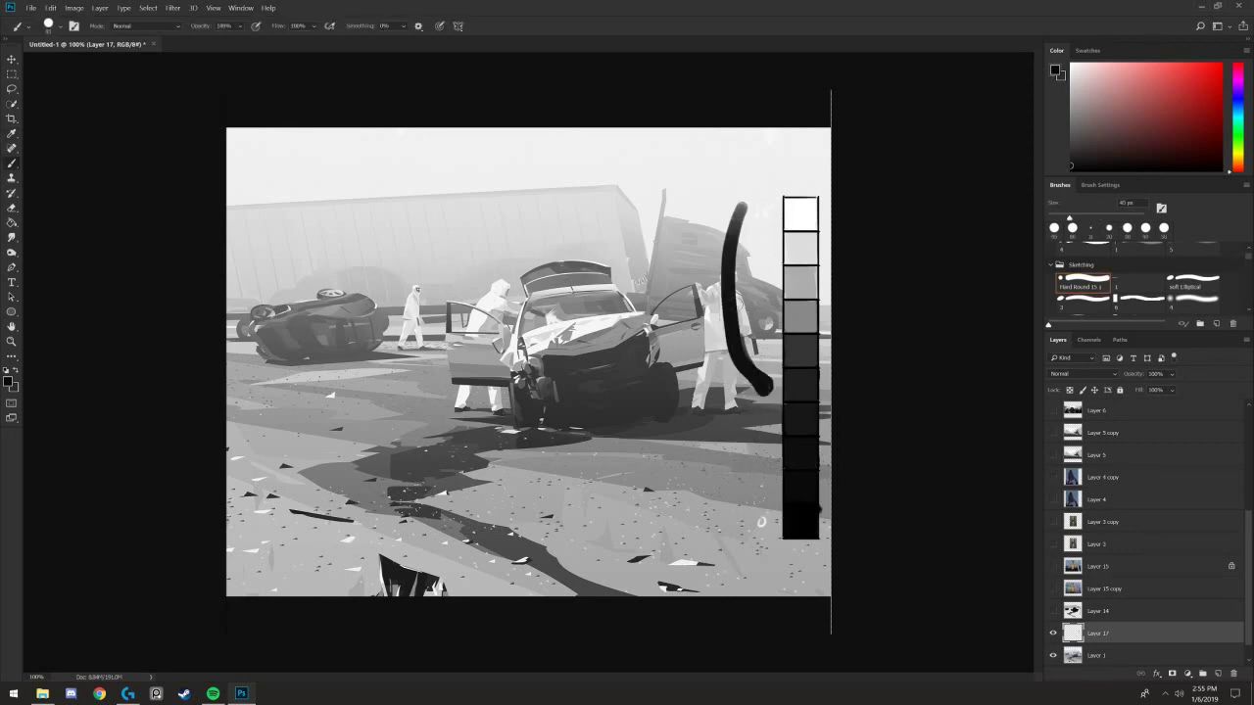
left_click_drag(747, 231, 766, 405)
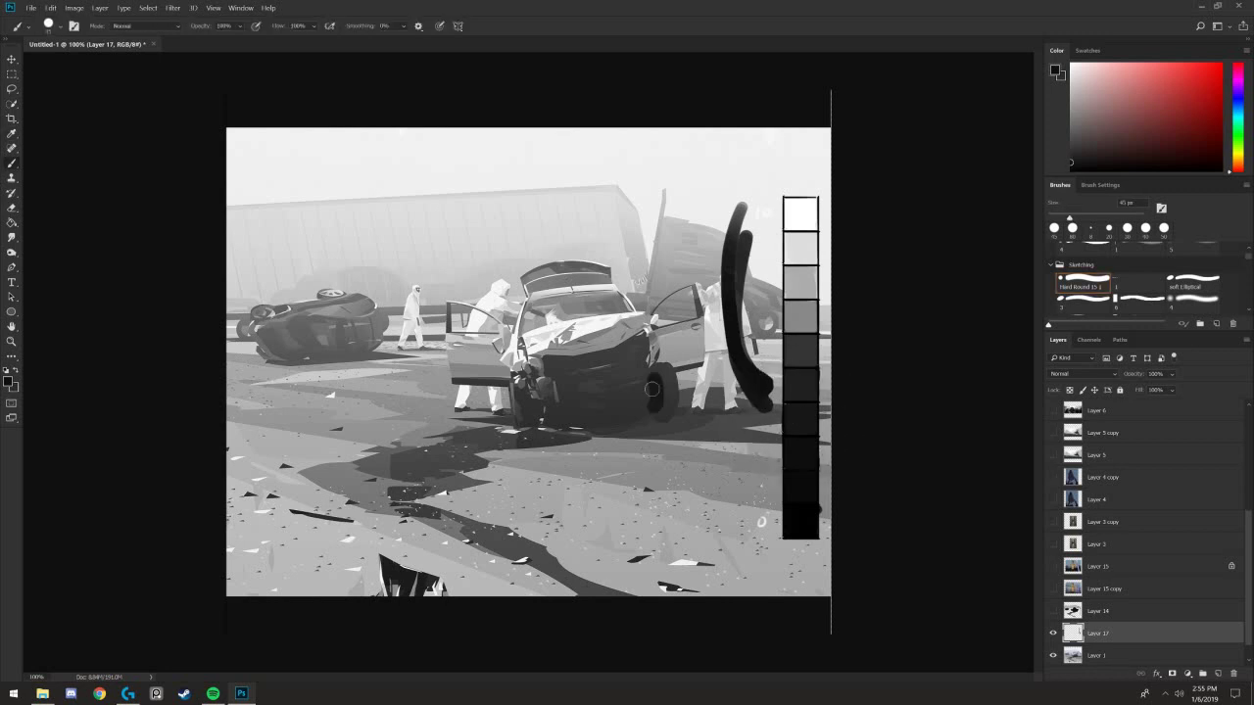
left_click_drag(652, 388, 609, 423)
key("ctrl+z")
key("ctrl+z")
key("ctrl+z")
- Sample the dark grey from the scale's sixth square, try a stroke over the car front, undo it, and sample the fifth square
left_click(798, 377, "alt")
mouse_move(619, 367)
left_mouse_down()
mouse_move(610, 402)
mouse_move(585, 407)
left_mouse_up()
key("ctrl+z")
left_click(784, 341, "alt")
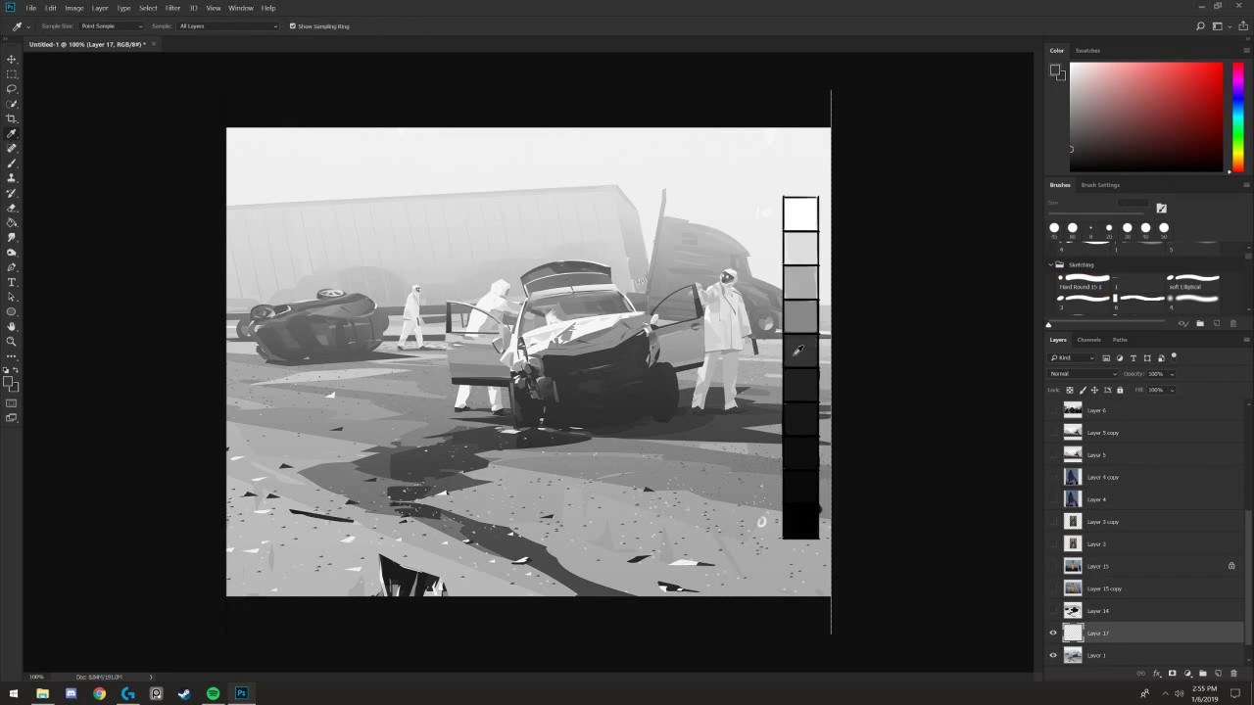
- Sample near-black from the lower value scale, try 45 px strokes beside its upper squares, and undo them
left_click(812, 491, "alt")
mouse_move(751, 207)
left_mouse_down()
mouse_move(764, 340)
mouse_move(735, 302)
mouse_move(762, 340)
mouse_move(754, 208)
mouse_move(760, 346)
left_mouse_up()
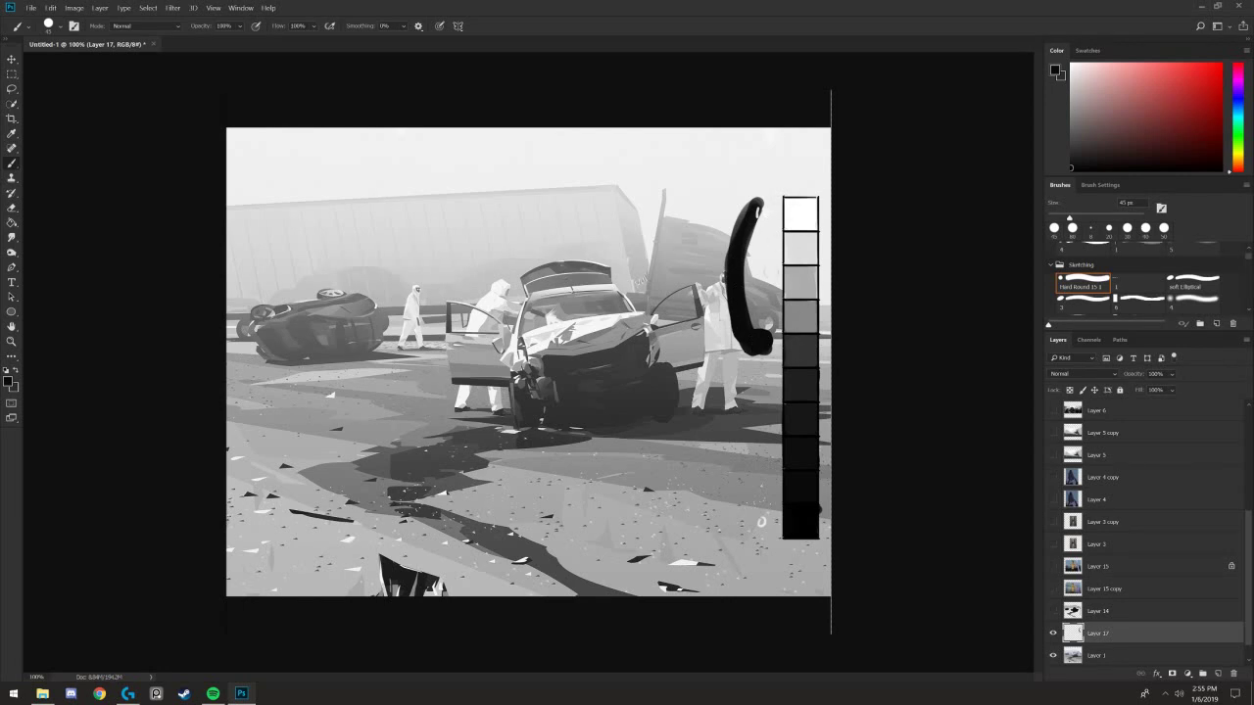
key("ctrl+z")
key("ctrl+z")
key("ctrl+z")
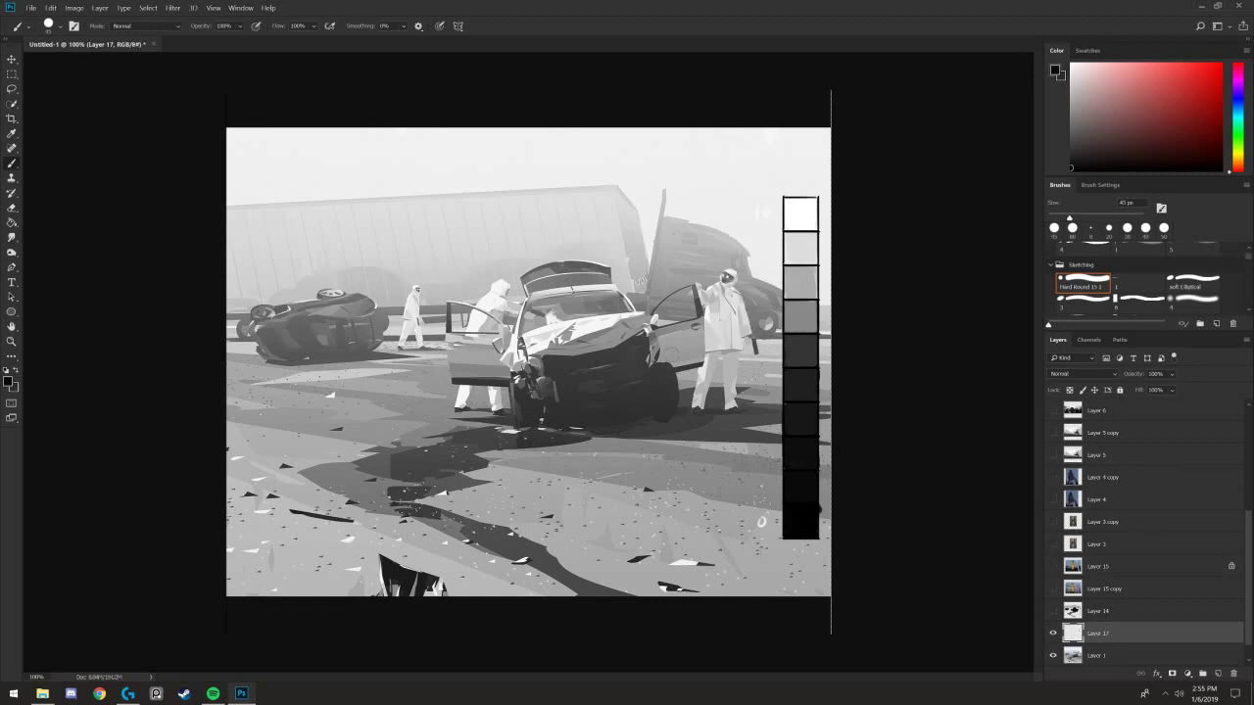
- Sample white from the top of the value scale, try 45 px strokes in the sky above the truck cab, and undo them
scroll(751, 251, "up", 1)
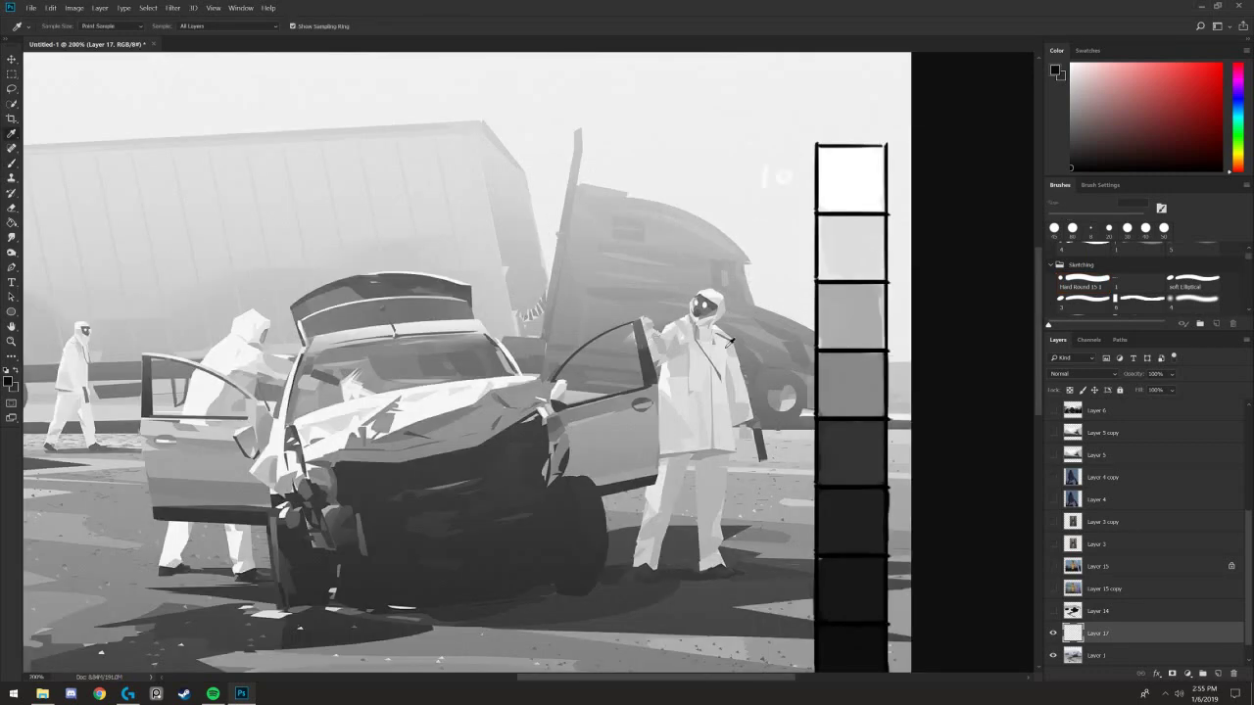
mouse_move(547, 189)
left_mouse_down()
mouse_move(571, 291)
mouse_move(557, 294)
left_mouse_up()
left_click(851, 283, "alt")
mouse_move(714, 231)
left_mouse_down()
mouse_move(672, 186)
mouse_move(688, 239)
mouse_move(849, 353)
mouse_move(723, 208)
mouse_move(682, 242)
mouse_move(721, 237)
mouse_move(672, 270)
left_mouse_up()
left_click(848, 350, "alt")
key("ctrl+z")
left_click(850, 284, "alt")
key("ctrl+z")
mouse_move(761, 174)
left_mouse_down()
mouse_move(725, 232)
mouse_move(760, 215)
mouse_move(714, 258)
left_mouse_up()
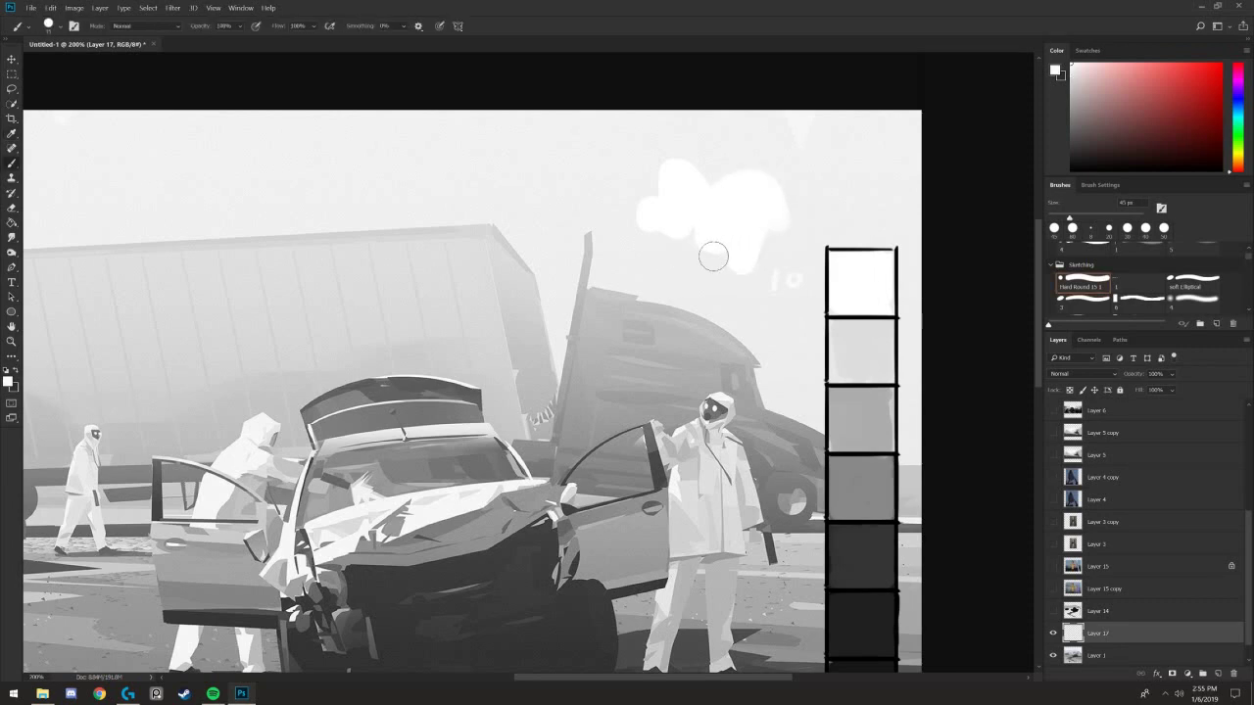
key("ctrl+z")
key("ctrl+z")
- Sample dark grey from the scale's fifth square, try a 70 px stroke over the background truck cab, and undo it
left_click_drag(739, 326, 709, 193)
left_click(833, 422, "alt")
key("bracketright")
key("bracketright")
key("bracketright")
mouse_move(733, 279)
left_mouse_down()
mouse_move(752, 349)
mouse_move(668, 226)
mouse_move(593, 280)
mouse_move(566, 178)
mouse_move(541, 286)
mouse_move(540, 233)
left_mouse_up()
key("ctrl+z")
- Sample mid grey from the scale's fourth square, try blocking in the truck cab at 70 px, and undo the strokes
left_click(831, 358, "alt")
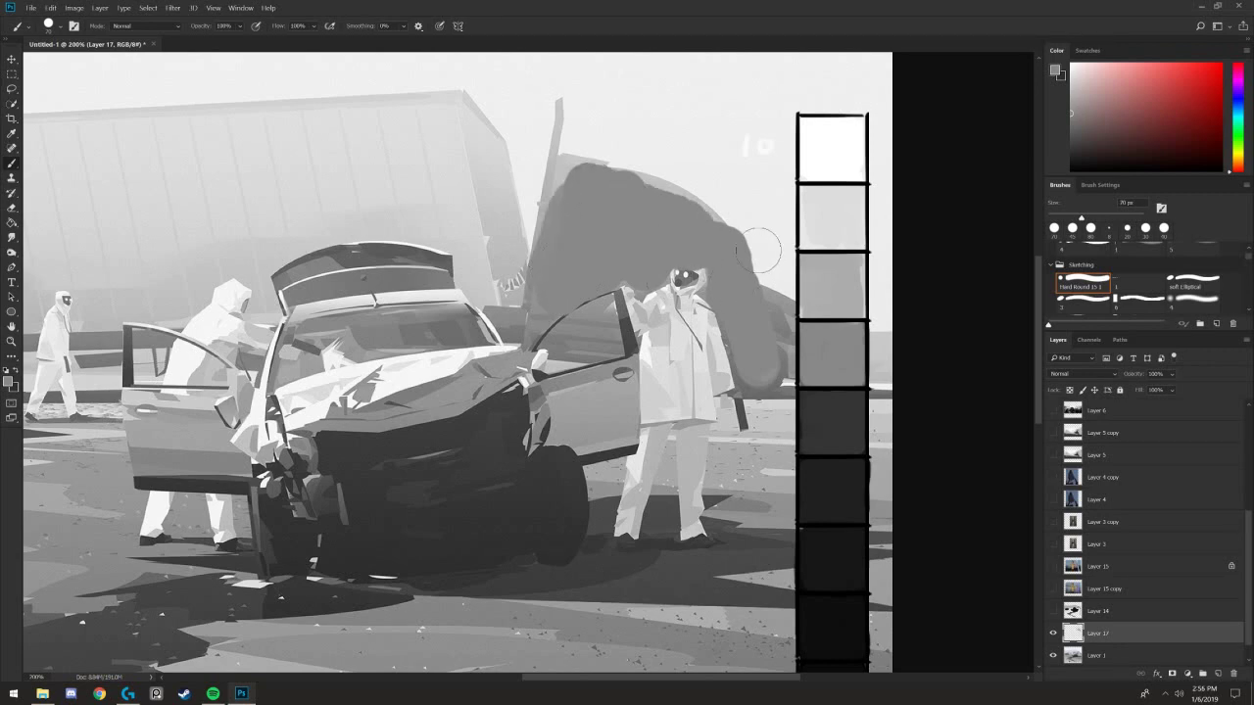
key("ctrl+z")
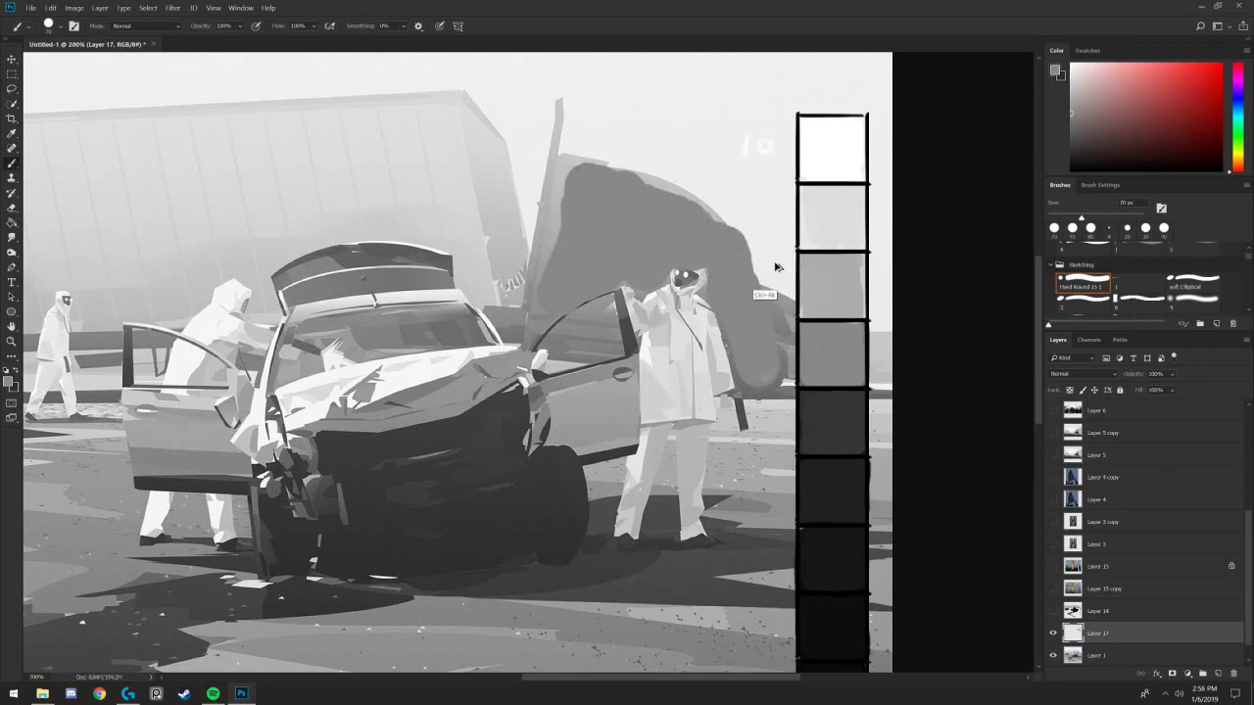
key("ctrl+z")
key("ctrl+z")
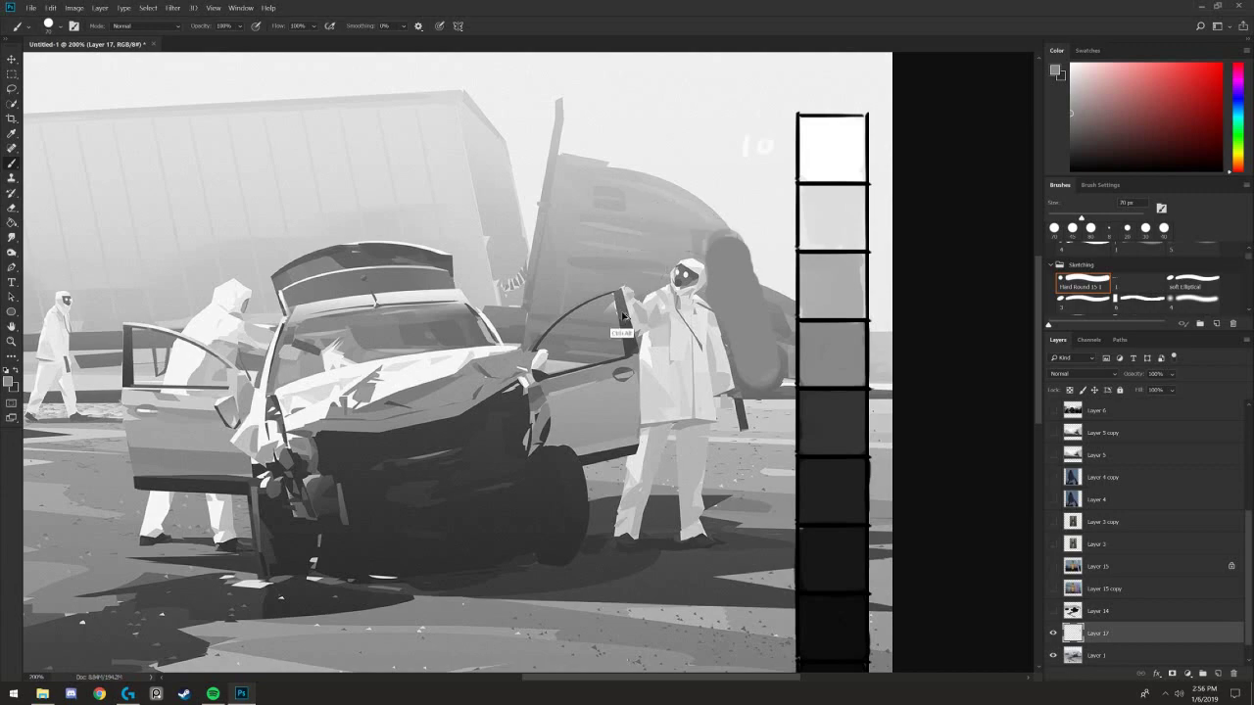
key("ctrl+z")
key("ctrl+minus")
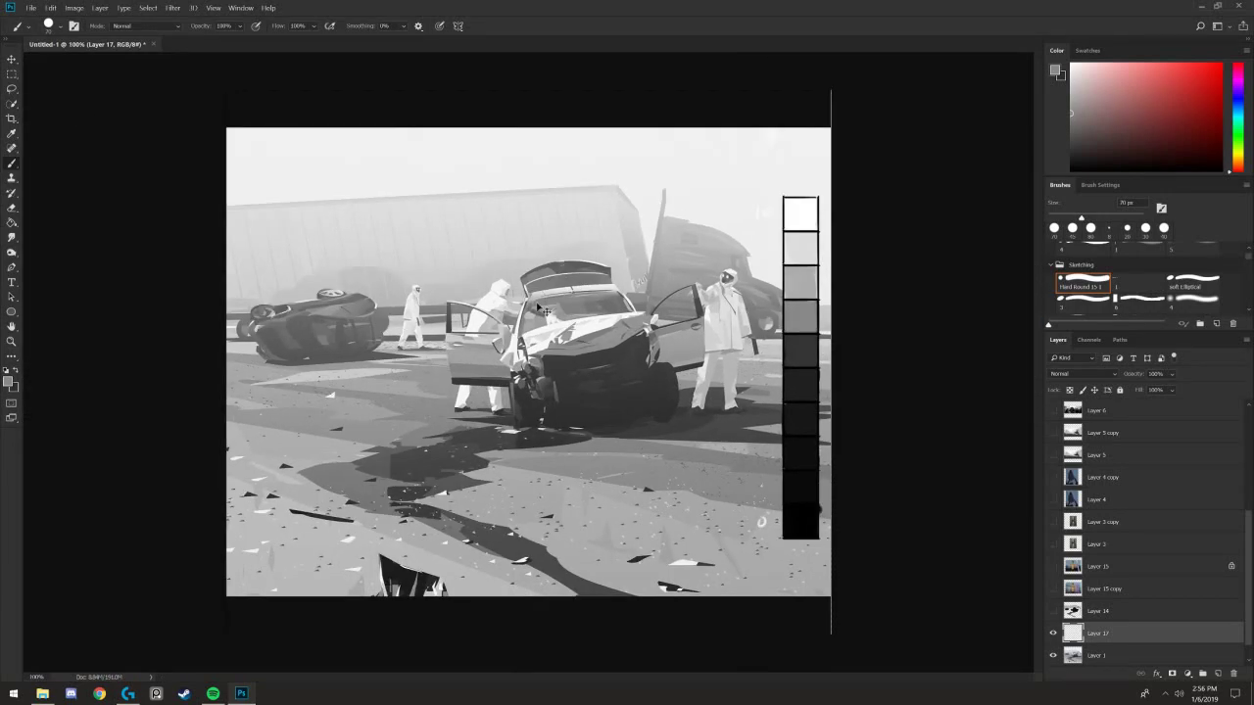
- Sample white from the top of the value scale and block in the head and coat of the figure beside the truck cab
key("ctrl+plus")
left_click_drag(537, 306, 419, 348)
key("ctrl+minus")
key("ctrl+plus")
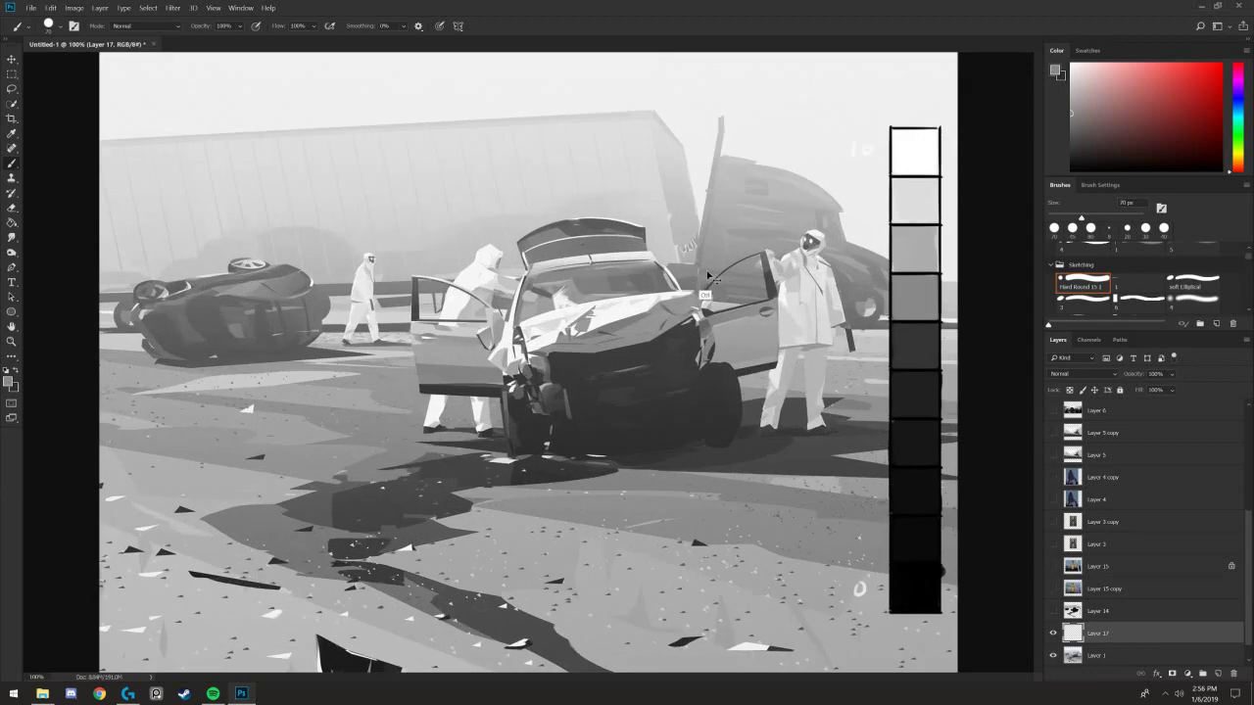
left_click_drag(819, 230, 566, 253)
left_click_drag(688, 267, 665, 354)
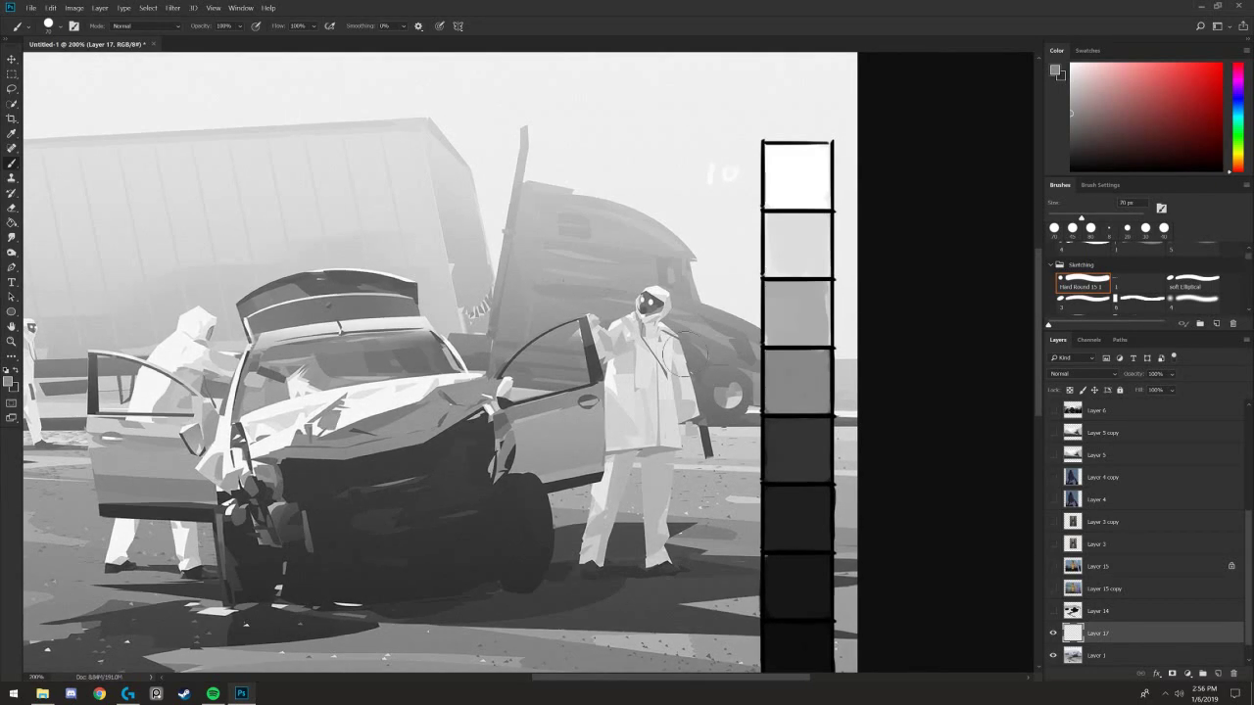
key("alt")
left_click(801, 174)
key("b")
mouse_move(650, 299)
left_mouse_down()
mouse_move(668, 377)
mouse_move(637, 451)
mouse_move(621, 342)
left_mouse_up()
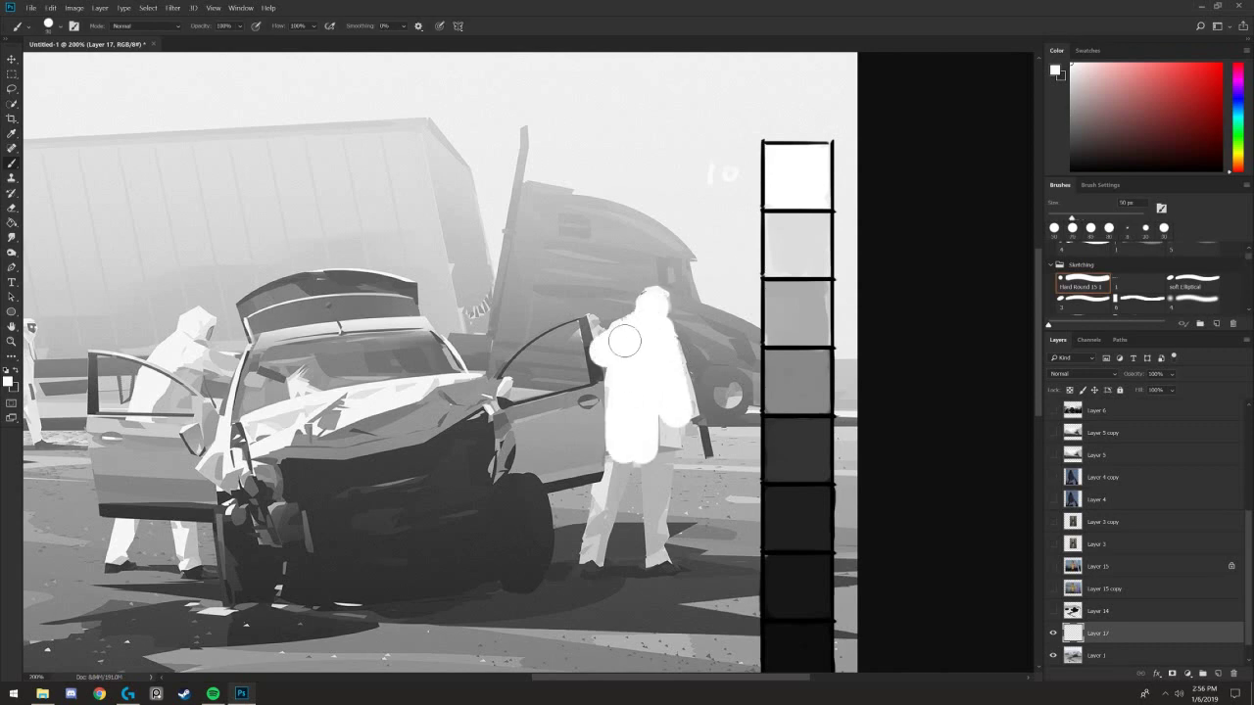
- Try blocking in the background truck cab with the light grey sampled from the scale's third square
left_click(790, 316, "alt")
mouse_move(725, 387)
left_mouse_down()
mouse_move(683, 306)
mouse_move(686, 257)
mouse_move(627, 235)
mouse_move(578, 257)
mouse_move(558, 338)
mouse_move(602, 206)
mouse_move(710, 333)
mouse_move(735, 387)
mouse_move(582, 269)
mouse_move(573, 328)
mouse_move(544, 218)
mouse_move(543, 293)
left_mouse_up()
key("bracketright")
key("ctrl+minus")
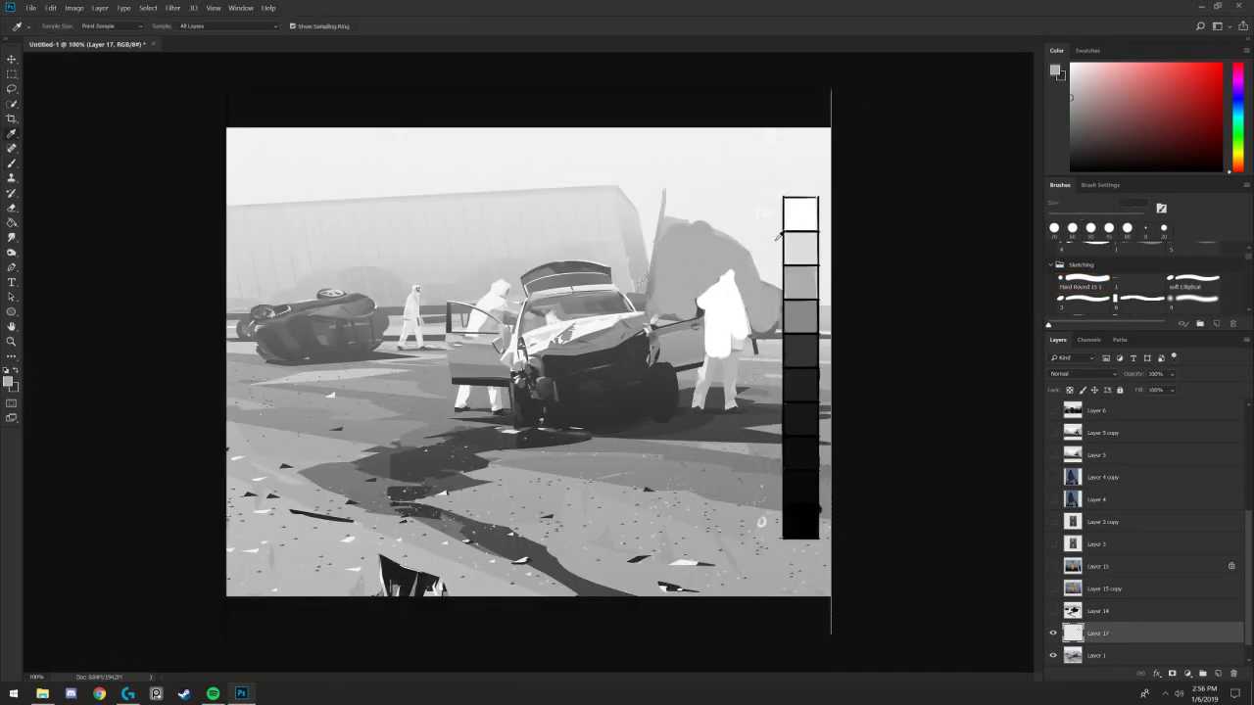
- Try light grey behind the figure leaning into the car and white over that figure, sampling both from the top scale squares
mouse_move(499, 268)
left_mouse_down()
mouse_move(469, 286)
mouse_move(512, 246)
mouse_move(513, 286)
mouse_move(516, 274)
mouse_move(464, 259)
mouse_move(559, 233)
mouse_move(473, 276)
mouse_move(468, 286)
mouse_move(502, 294)
mouse_move(473, 322)
mouse_move(502, 306)
mouse_move(476, 324)
mouse_move(505, 338)
left_mouse_up()
left_click(796, 202, "alt")
key("alt")
left_click(801, 235, "alt")
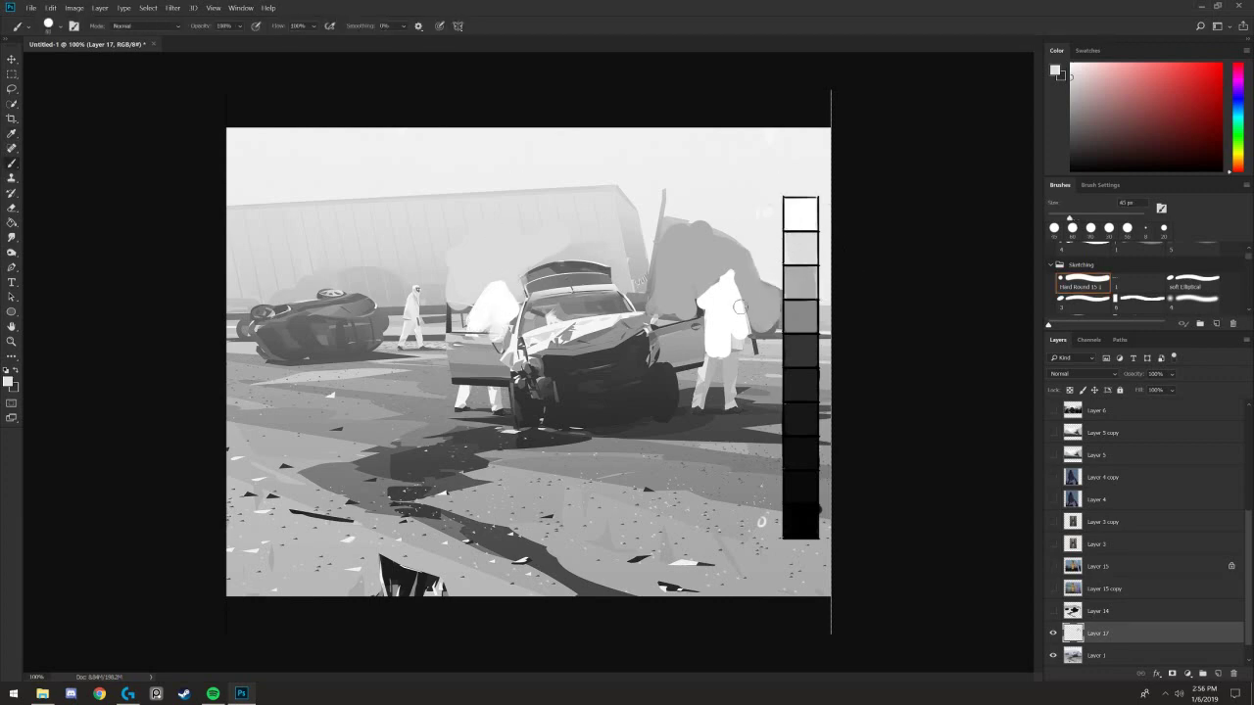
- Sample dark grey from the wrecked car's raised hatch and try a stroke along the leaning figure's head
scroll(480, 274, "up", 4)
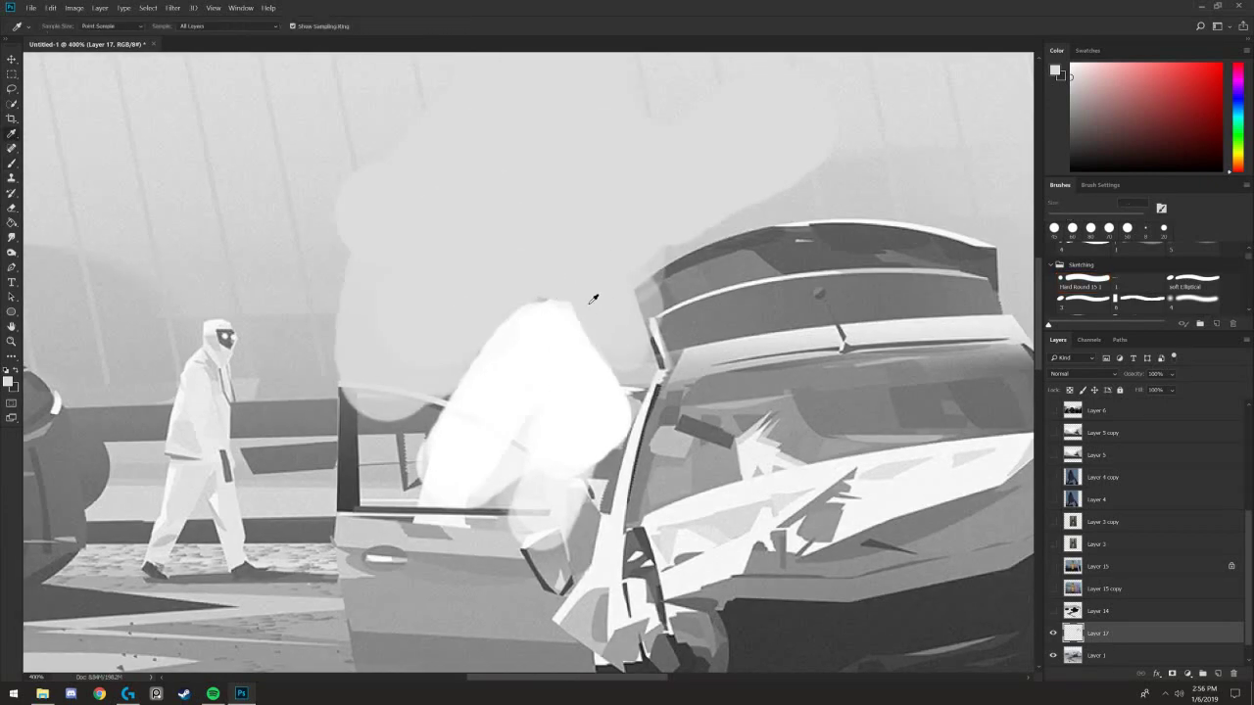
left_click(601, 297, "alt")
left_click(727, 235, "alt")
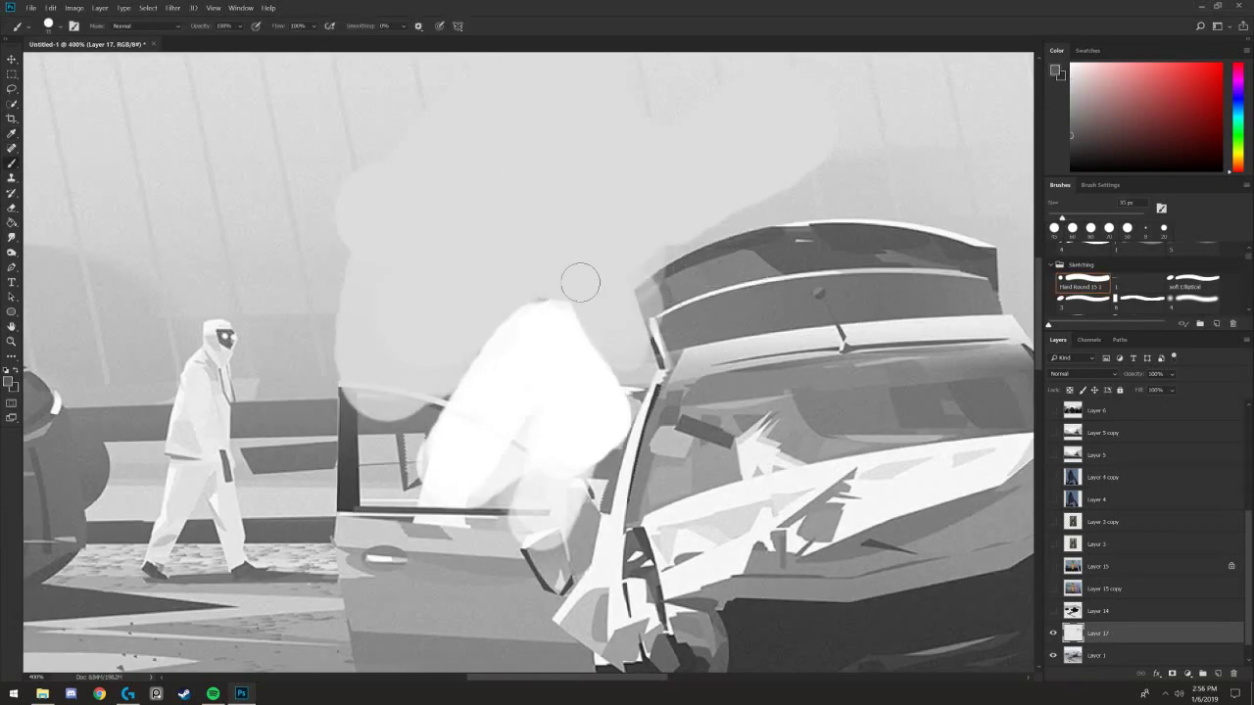
left_click_drag(579, 283, 541, 328)
scroll(542, 328, "down", 5)
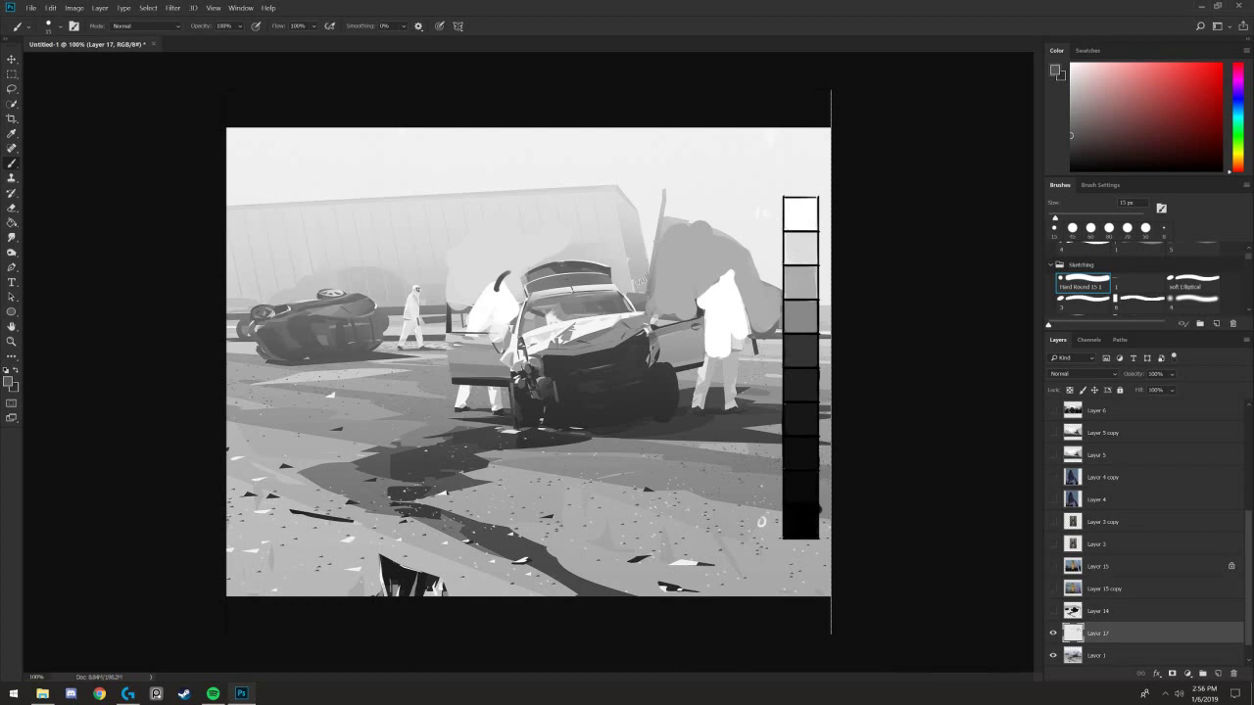
- Try white and light grey test strokes beside the upper squares of the value scale
left_click(799, 211, "alt")
key("bracketright")
left_click_drag(777, 227, 758, 209)
key("bracketright")
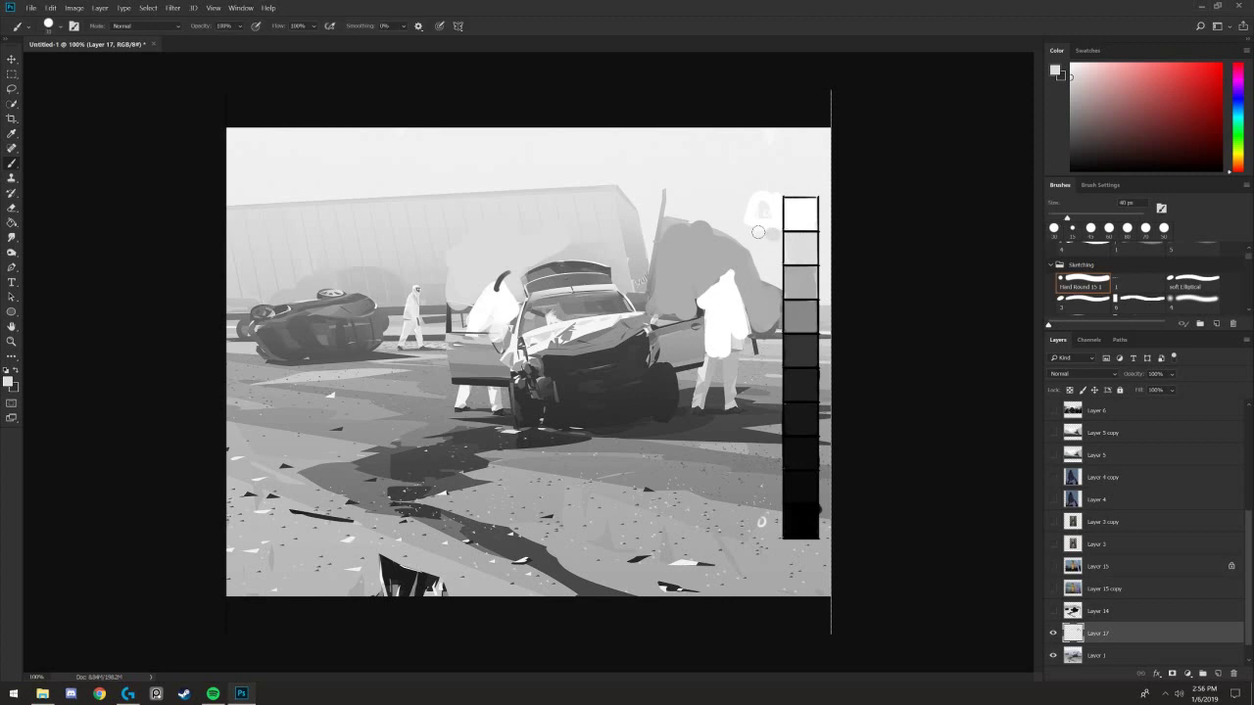
- Undo the test strokes on the scale, leaning figure, trailer and truck cab, keeping the white-filled standing figure
key("ctrl+z")
key("ctrl+alt+z")
key("ctrl+alt+z")
key("ctrl+alt+z")
key("ctrl+alt+z")
key("ctrl+alt+z")
key("ctrl+alt+z")
key("ctrl+alt+z")
key("ctrl+alt+z")
key("ctrl+alt+z")
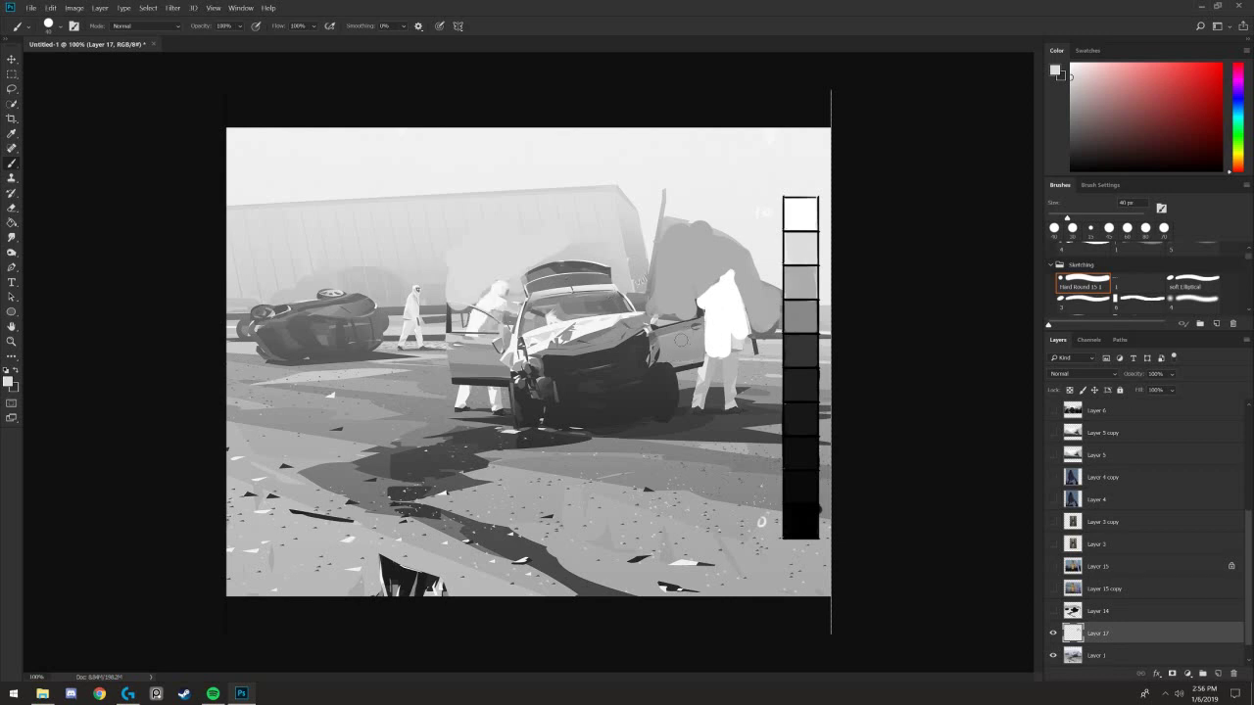
key("ctrl+alt+z")
key("ctrl+alt+z")
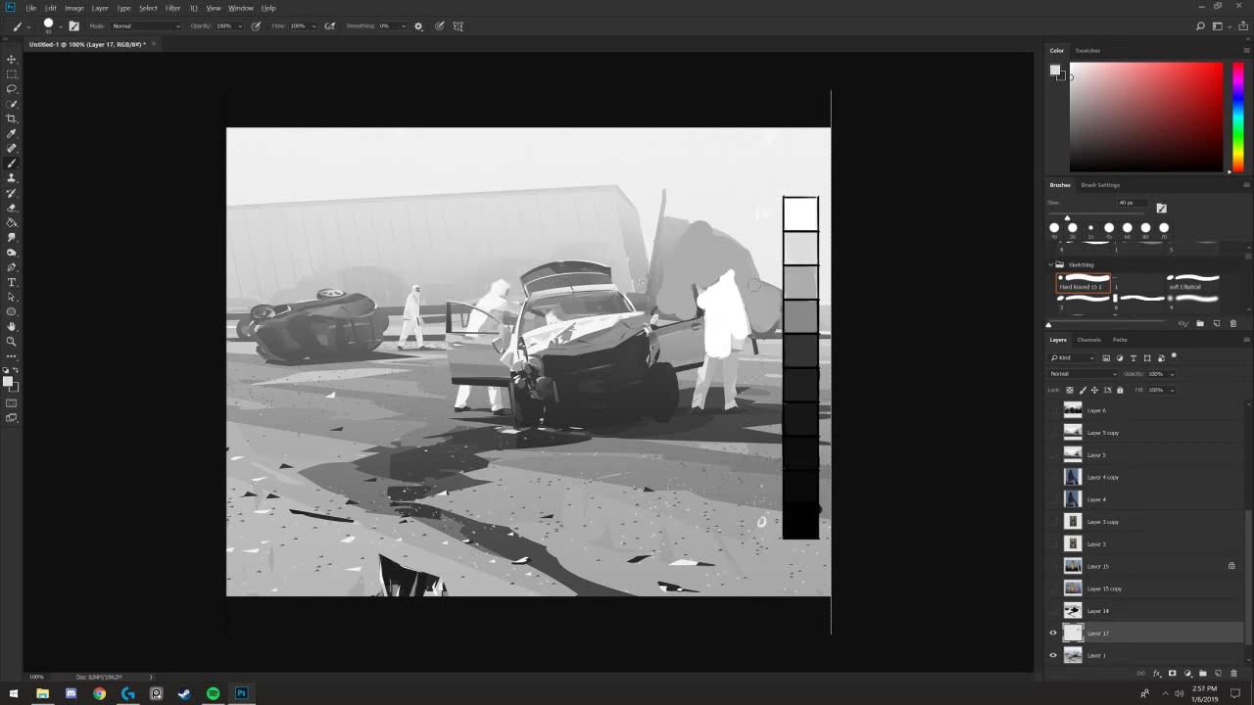
key("ctrl+alt+z")
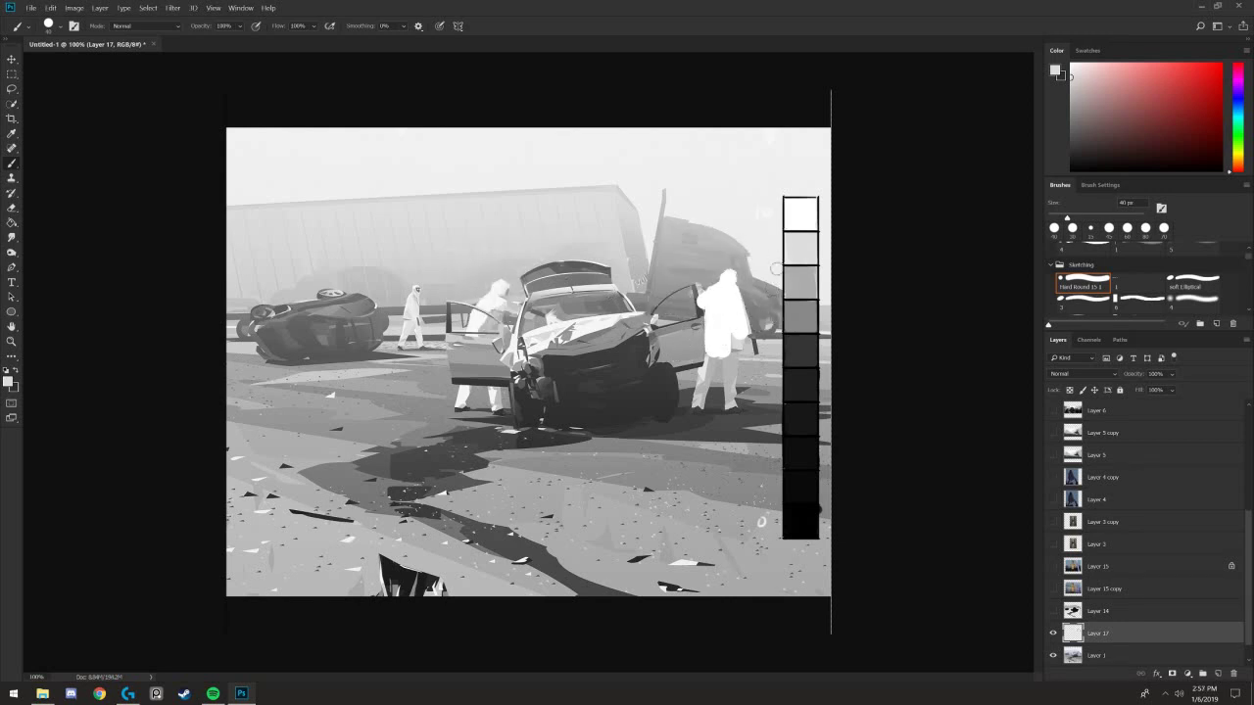
- Show the simplified black, grey and white block-in on Layer 14 to compare it with the car-crash painting, and hide it again
left_click(1051, 611)
left_click(1100, 612)
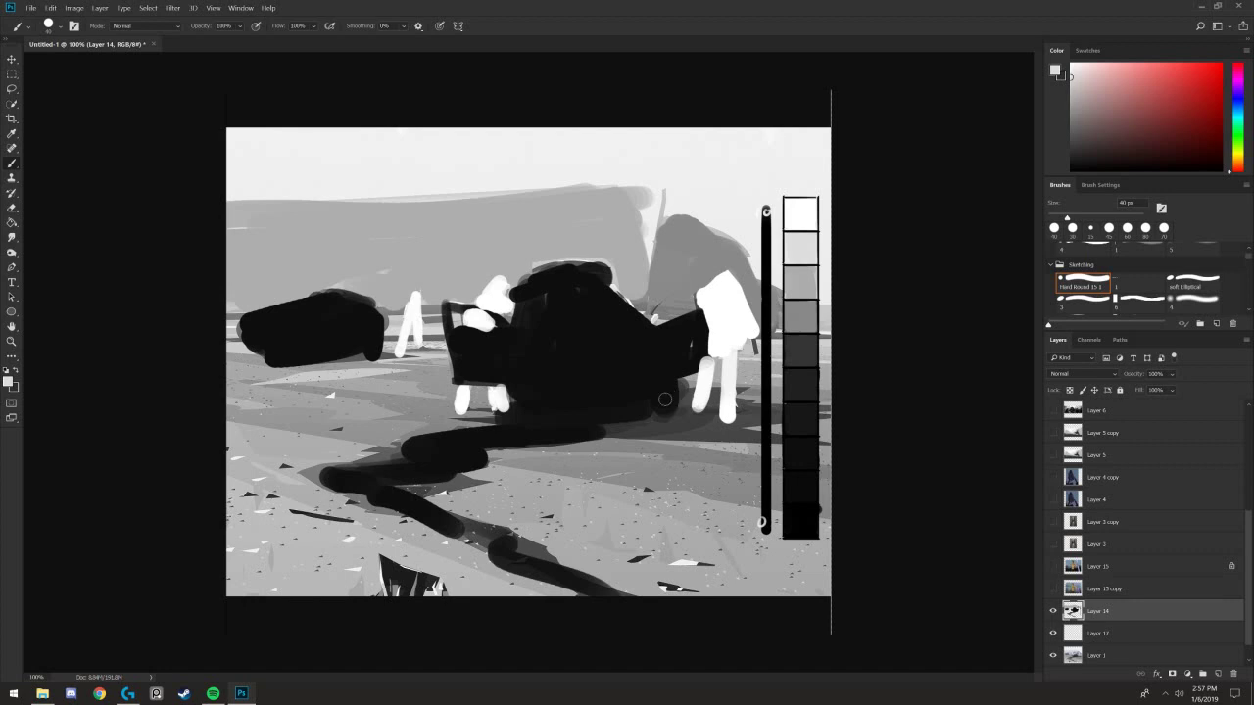
left_click(1053, 611)
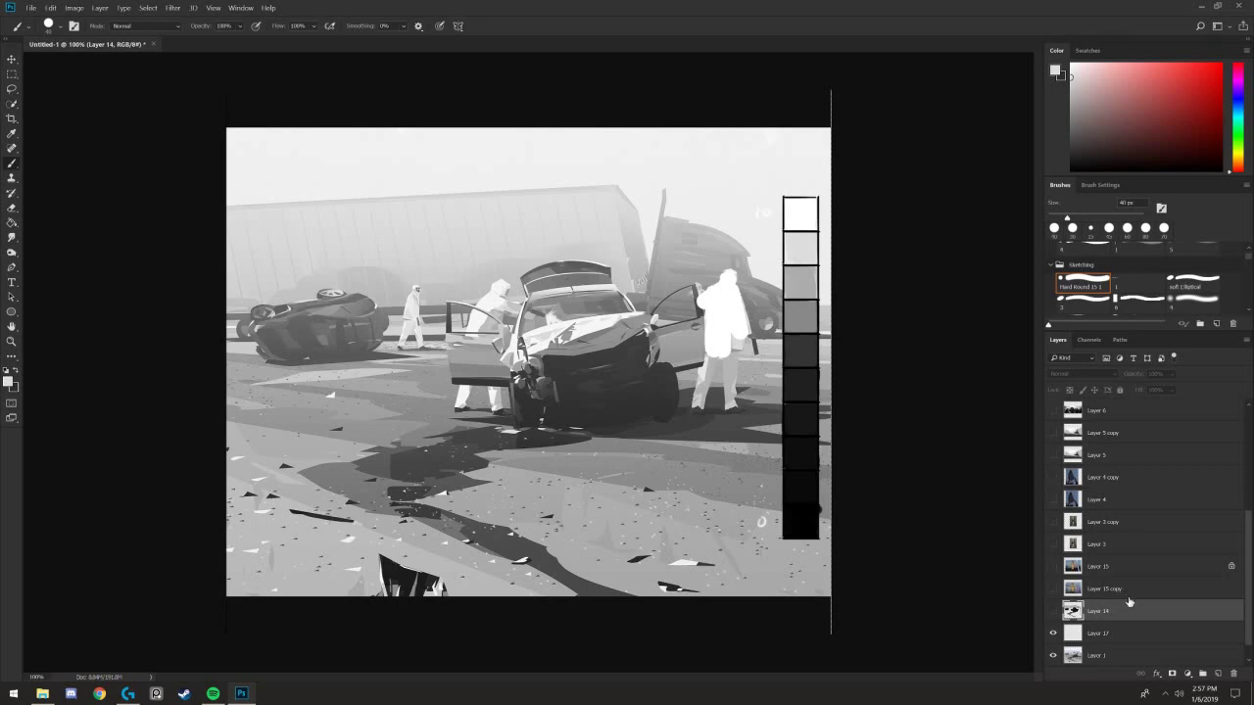
- Show and select Layer 15 copy to examine the low-contrast painting of the staff-wielding figure against the value scale
left_click(1053, 589)
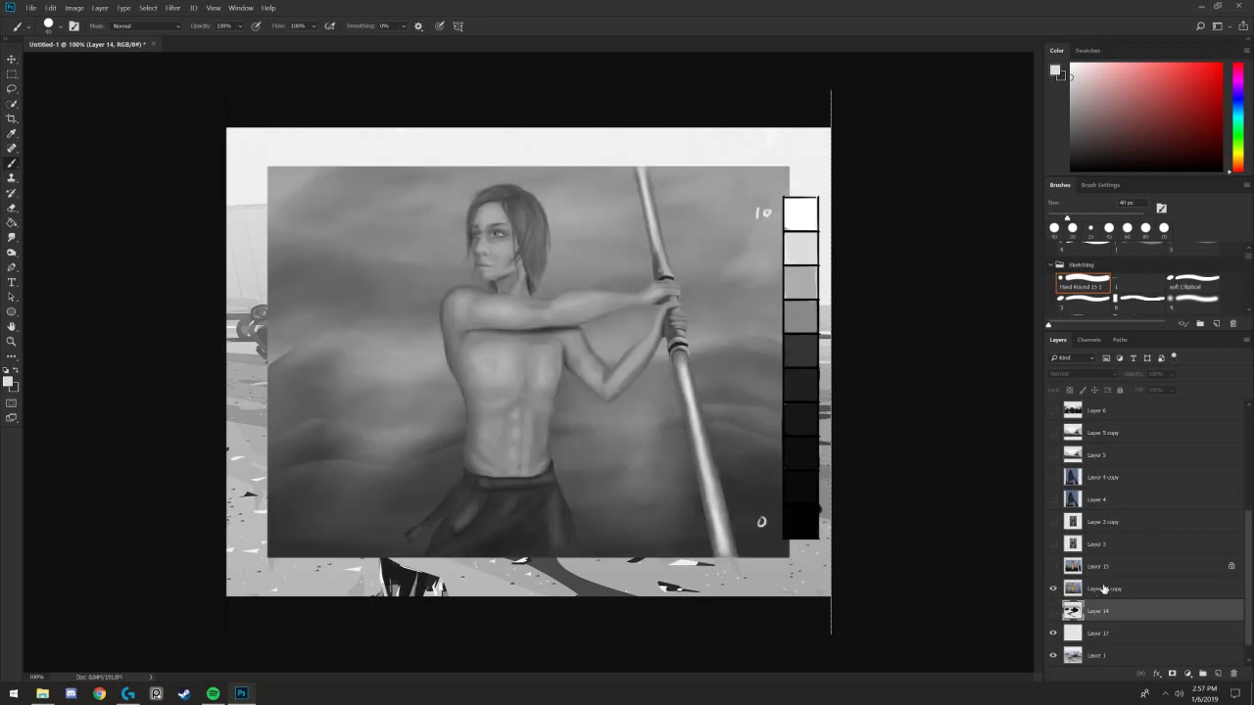
left_click(1097, 590)
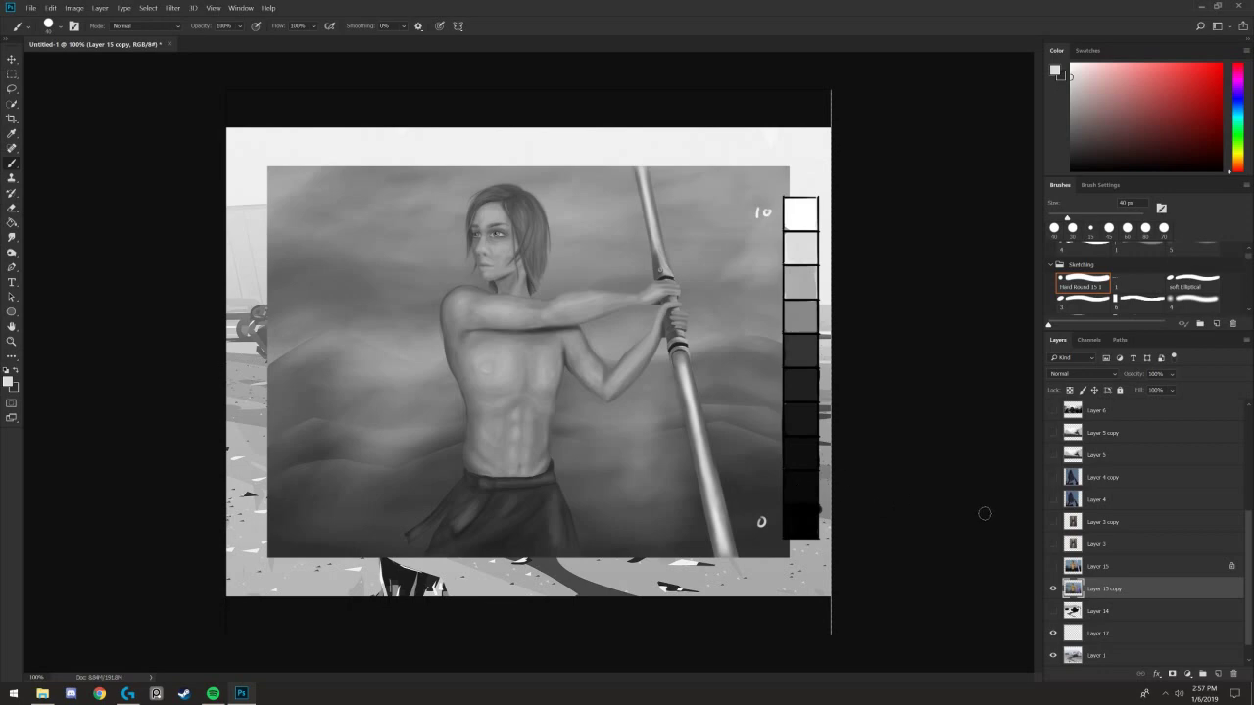
key("ctrl+plus")
key("ctrl+minus")
- Toggle Layer 15 over Layer 15 copy to compare the high-contrast and low-contrast versions of the figure, leaving Layer 15 hidden
left_click(1053, 569)
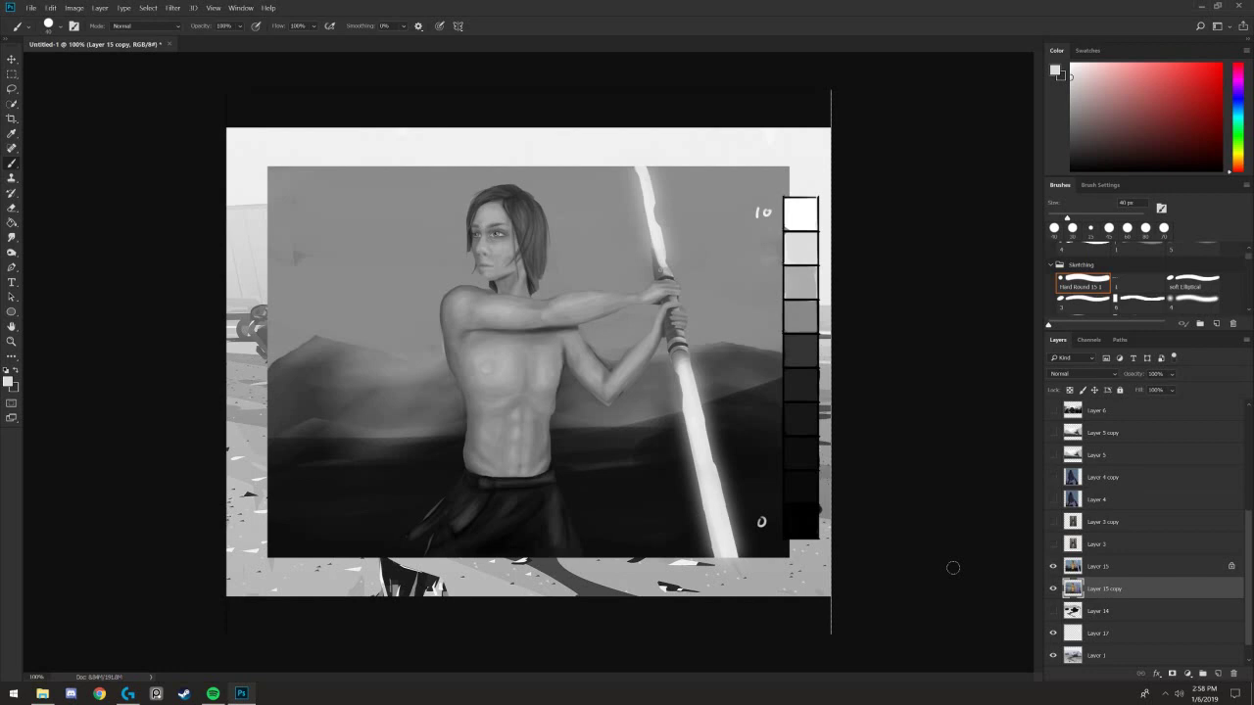
left_click(1053, 567)
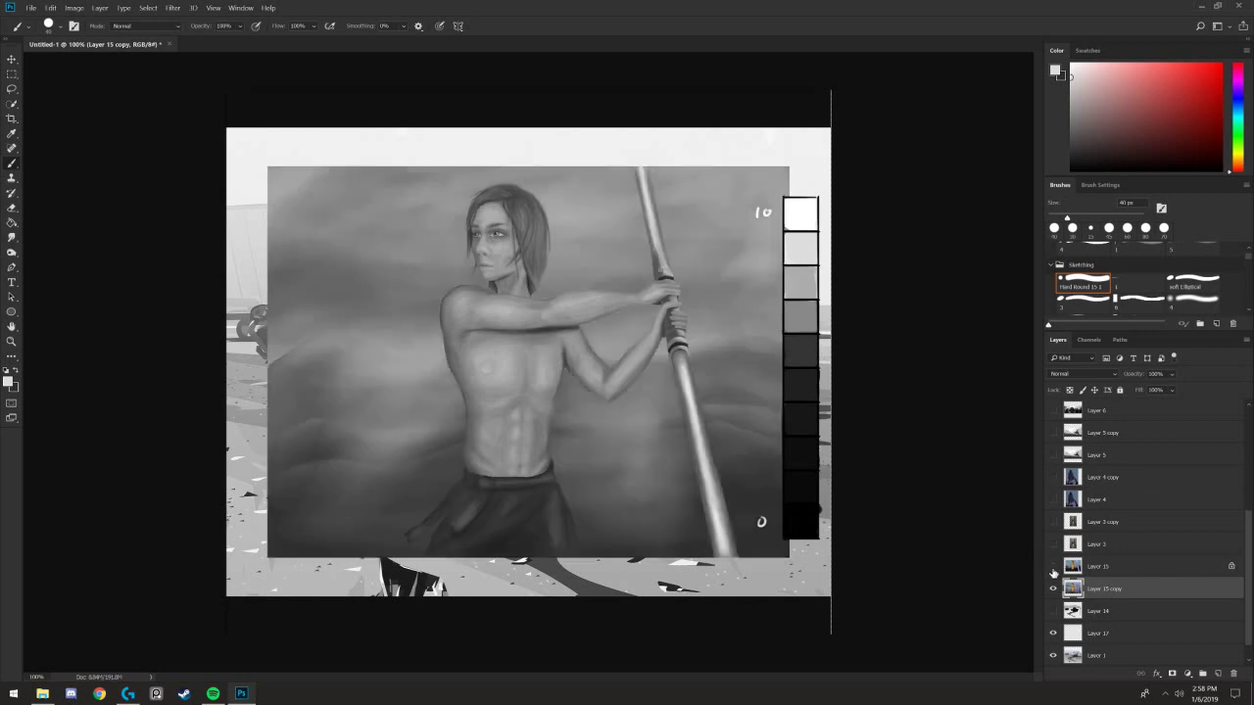
key("ctrl+plus")
left_click_drag(578, 444, 640, 503)
left_click(1053, 567)
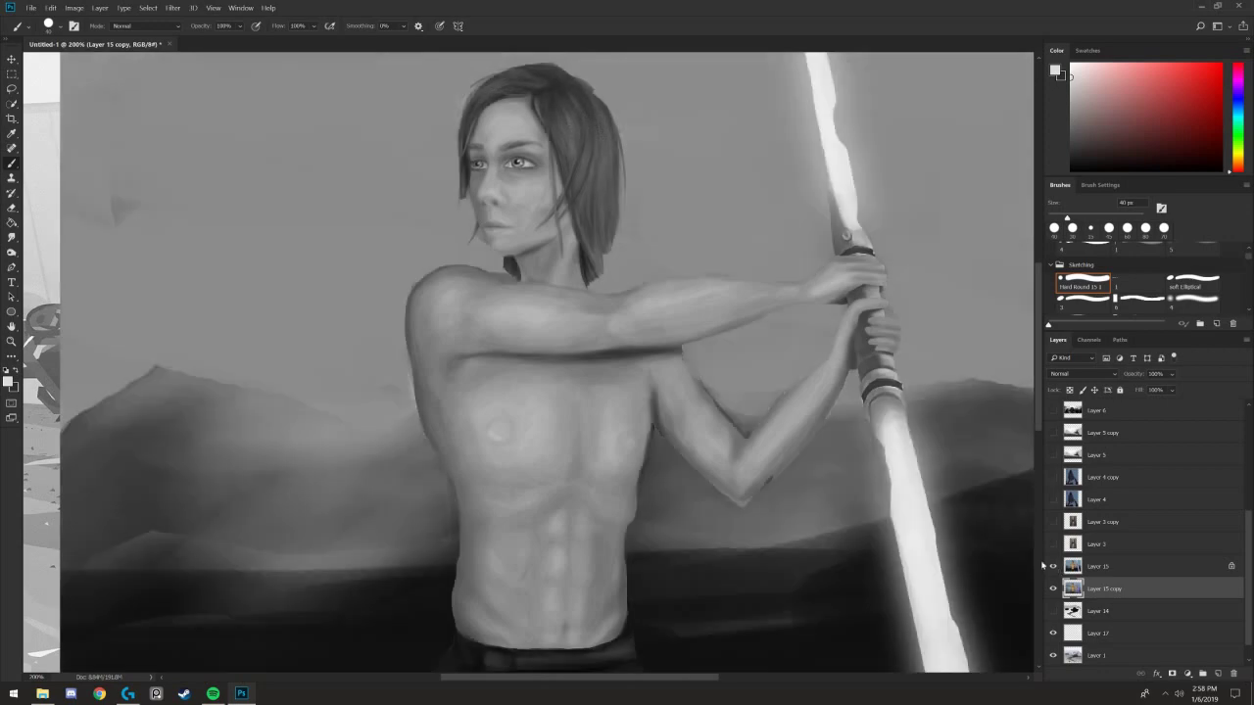
left_click_drag(902, 560, 791, 443)
key("ctrl+minus")
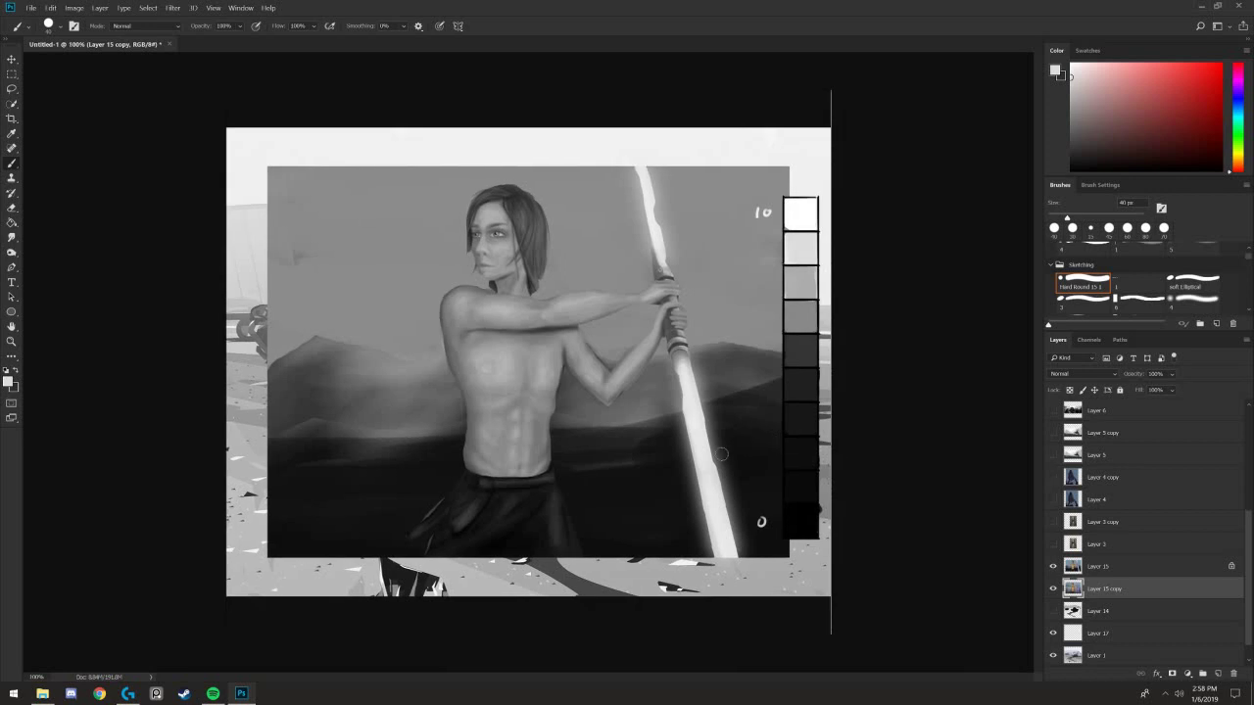
left_click(1053, 566)
- Show the portrait on Layer 3 and toggle its visibility to compare it with the Layer 15 copy painting
left_click(1053, 545)
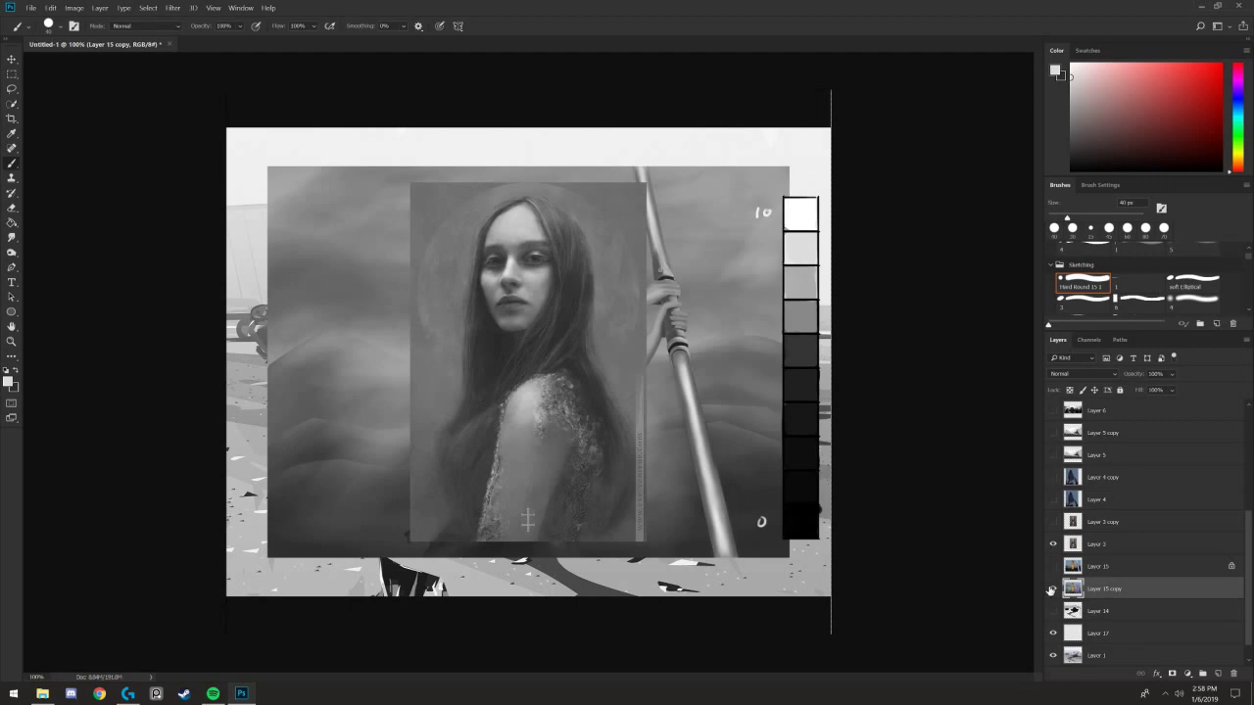
left_click(1053, 589)
left_click(1053, 545)
left_click(1053, 546)
left_click(1053, 545)
left_click(1053, 546)
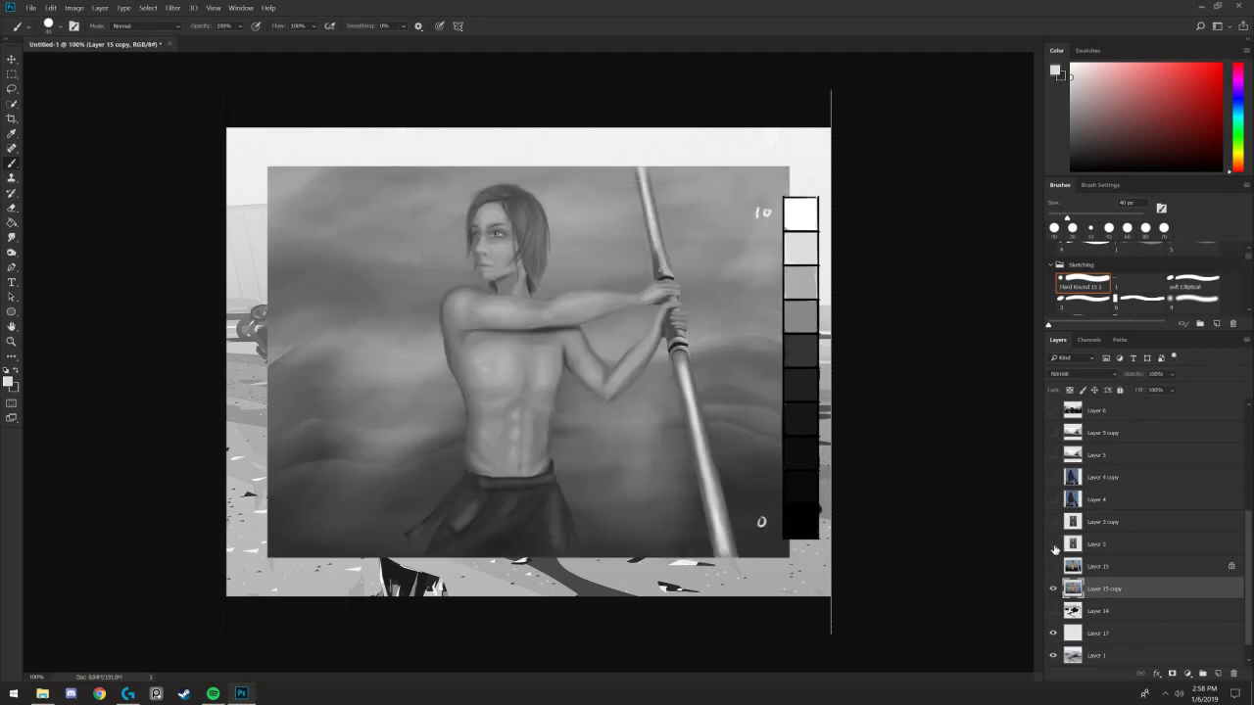
left_click(1053, 546)
left_click(1053, 546)
left_click(1053, 546)
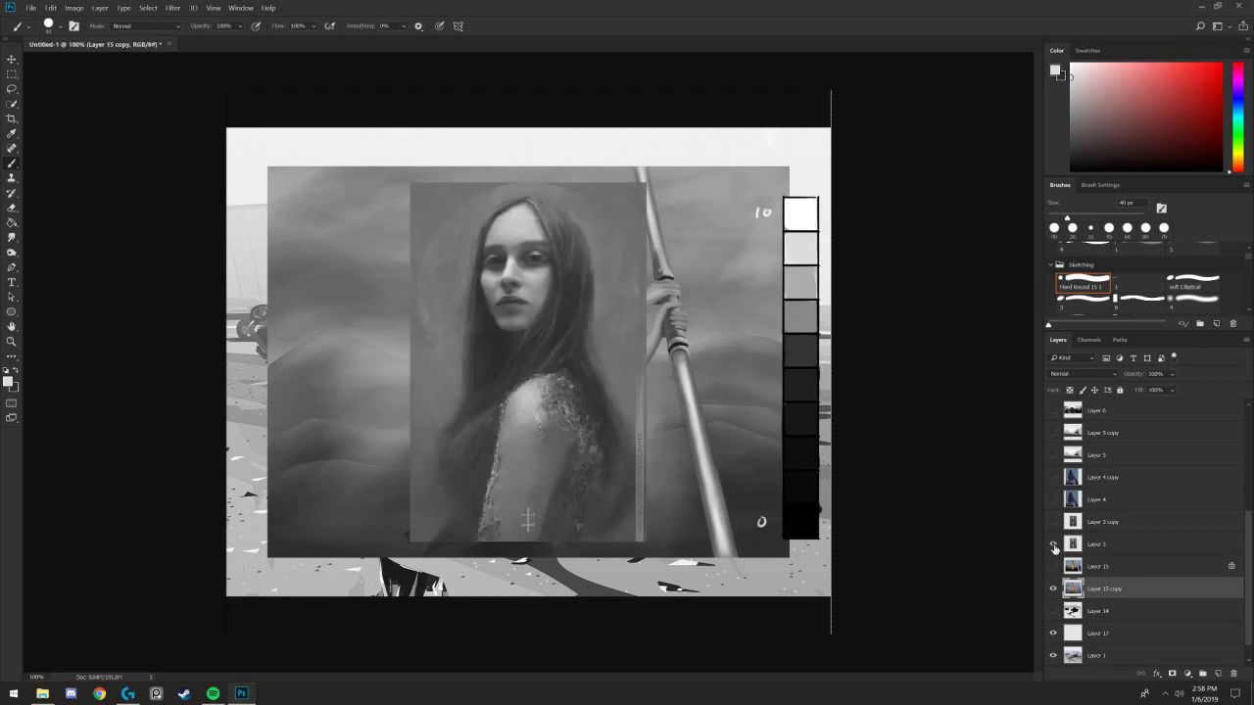
left_click(1053, 546)
left_click(1053, 546)
- Isolate the portrait beside the value scale by hiding Layer 15 copy, the car-crash painting and Layer 17
left_click(1053, 589)
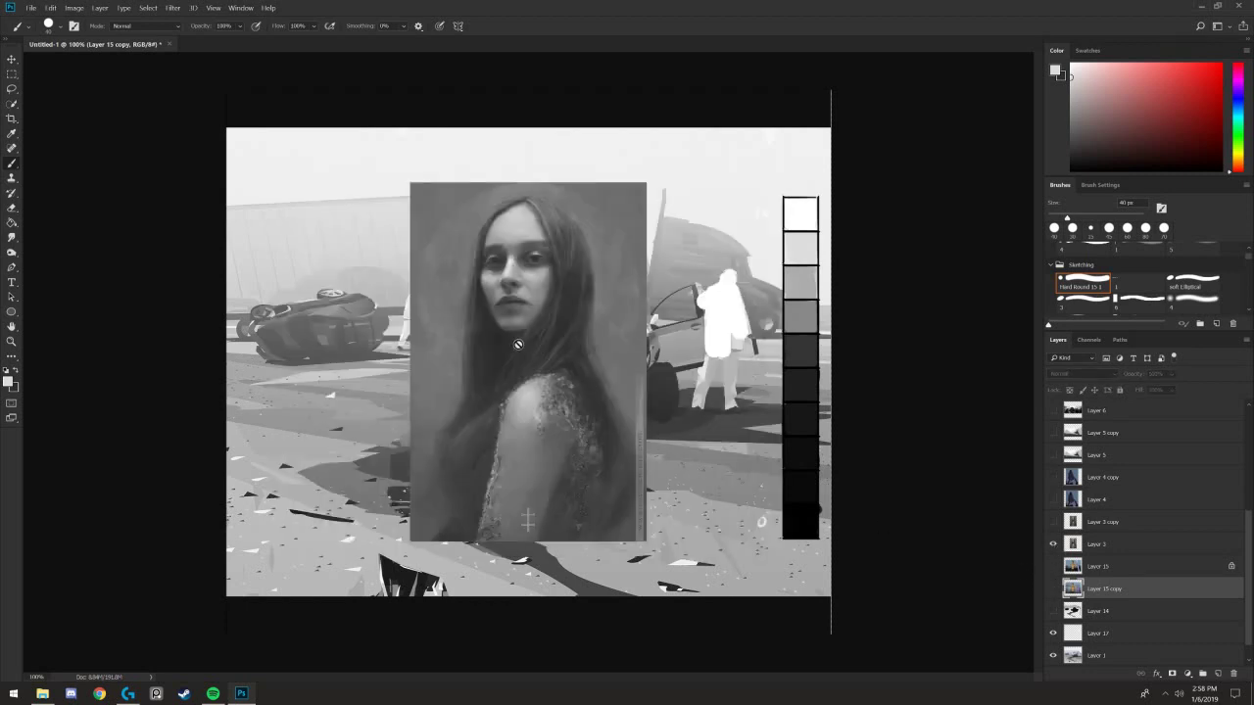
left_click(1053, 655)
left_click(1053, 633)
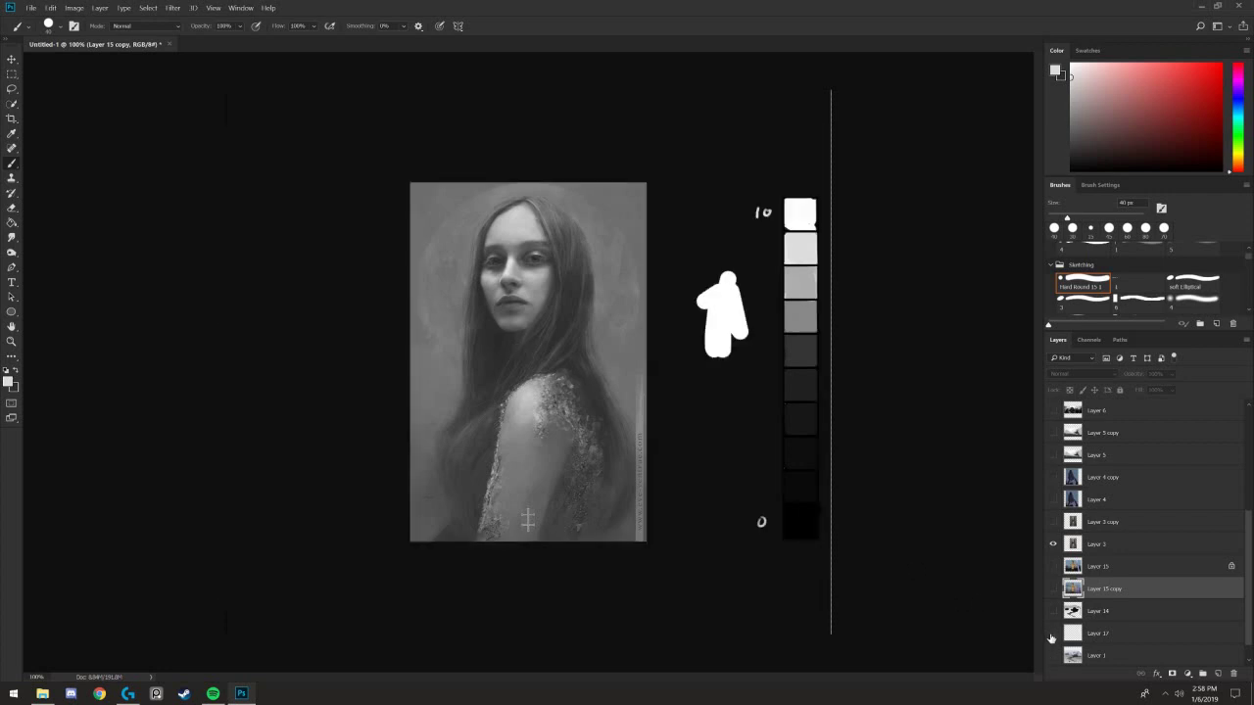
key("ctrl+plus")
key("ctrl+minus")
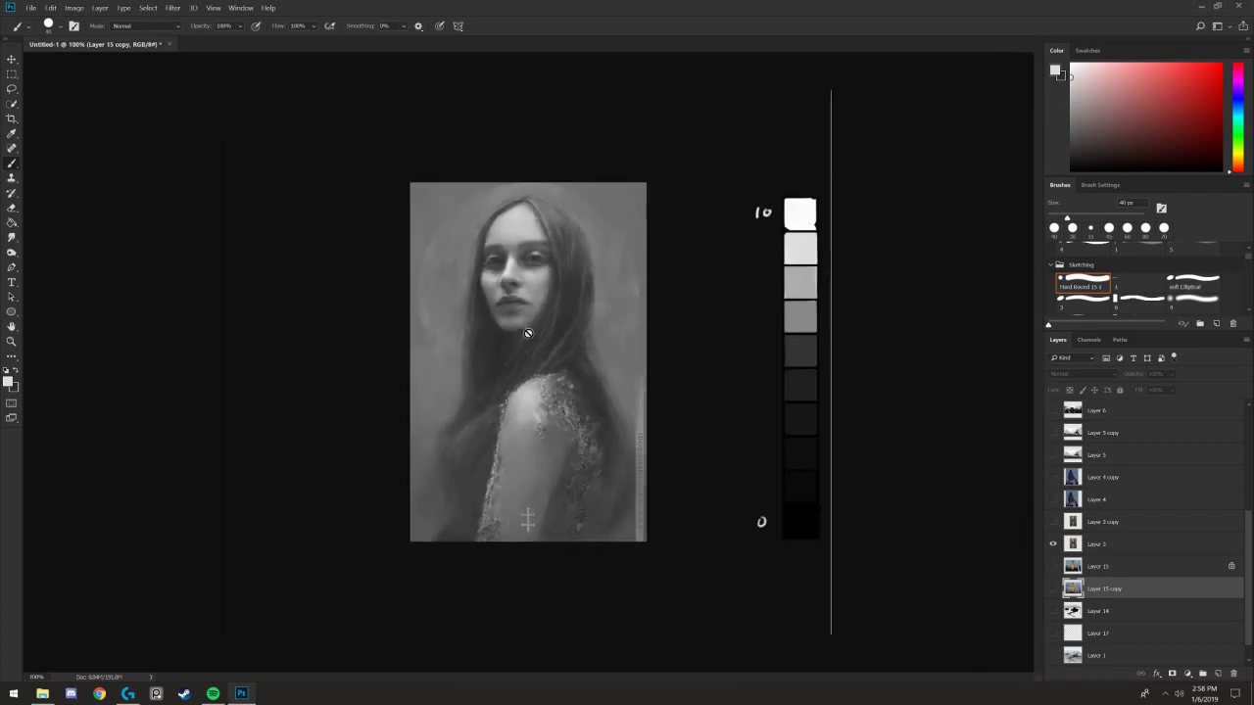
- Select Layer 3, sample the portrait's background grey and block in the upper background to the right of the hair
left_click(1092, 548)
key("ctrl+plus")
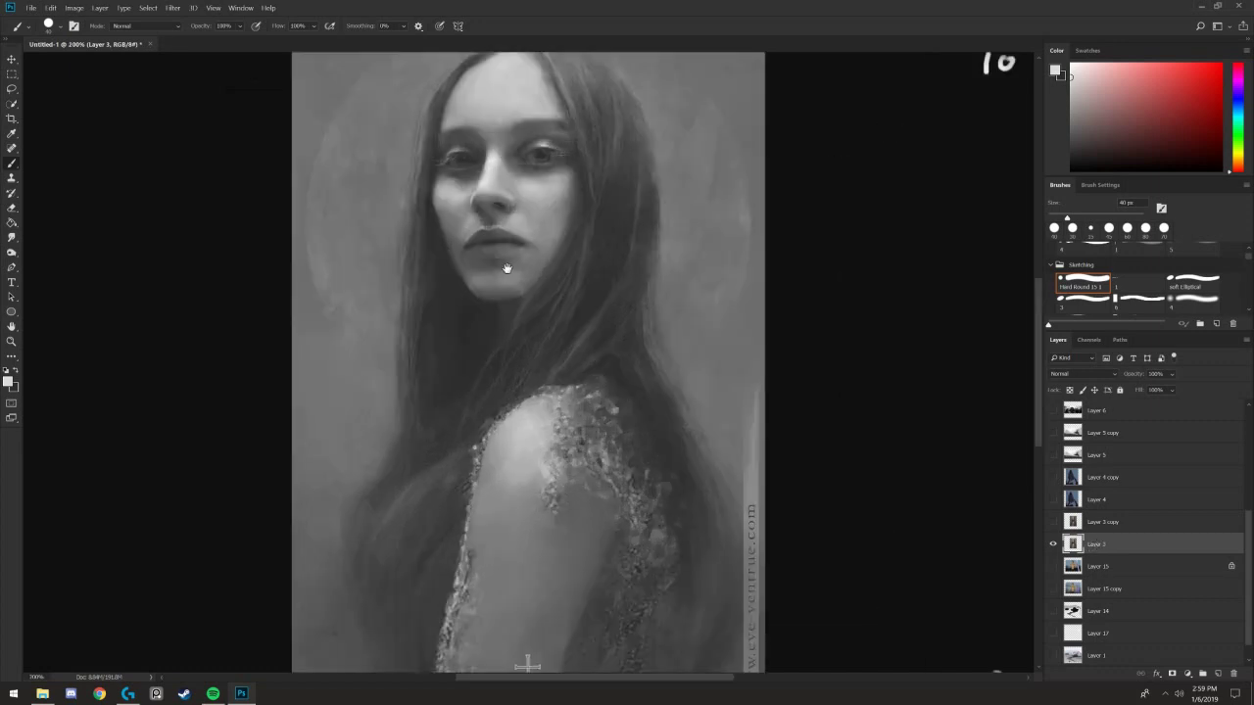
left_click_drag(506, 259, 440, 396)
left_click_drag(632, 275, 553, 251)
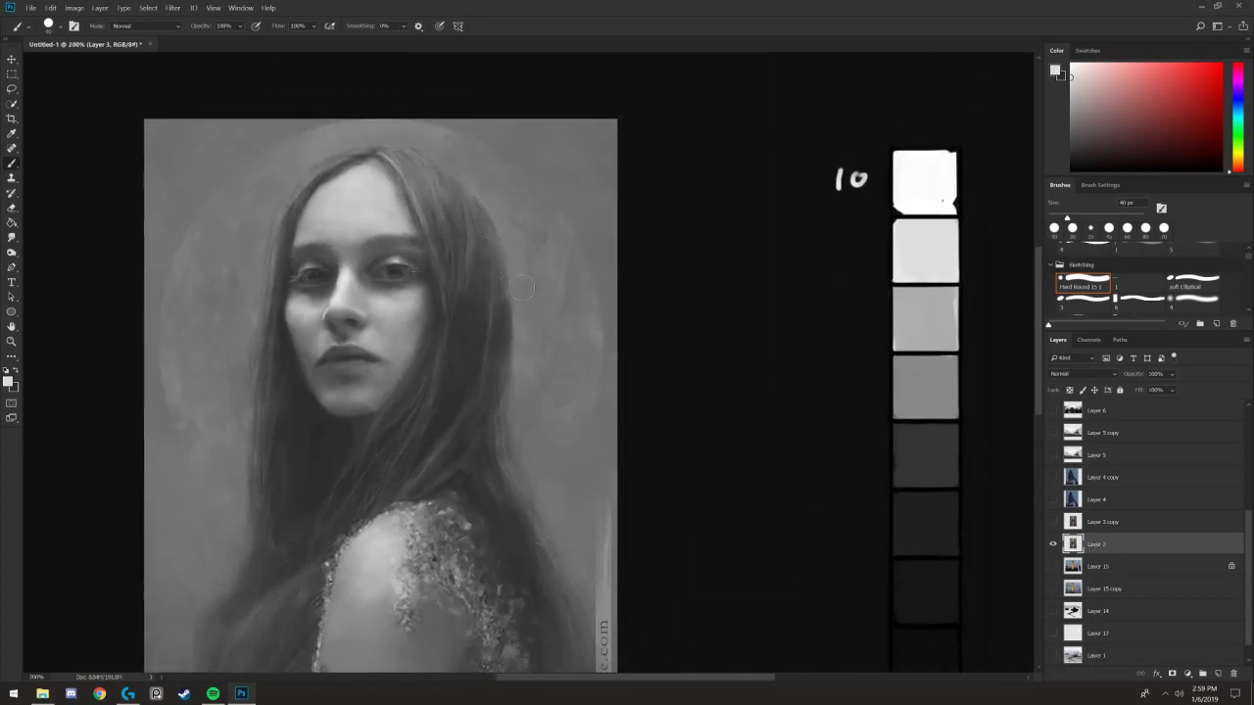
left_click(549, 275, "alt")
key("bracketright")
mouse_move(555, 415)
left_mouse_down()
mouse_move(545, 175)
mouse_move(500, 145)
mouse_move(523, 294)
mouse_move(572, 232)
mouse_move(584, 344)
mouse_move(567, 137)
left_mouse_up()
- Block in the hair on the right with its sampled dark grey and the right part of the face with the forehead's light grey
left_click(471, 325, "alt")
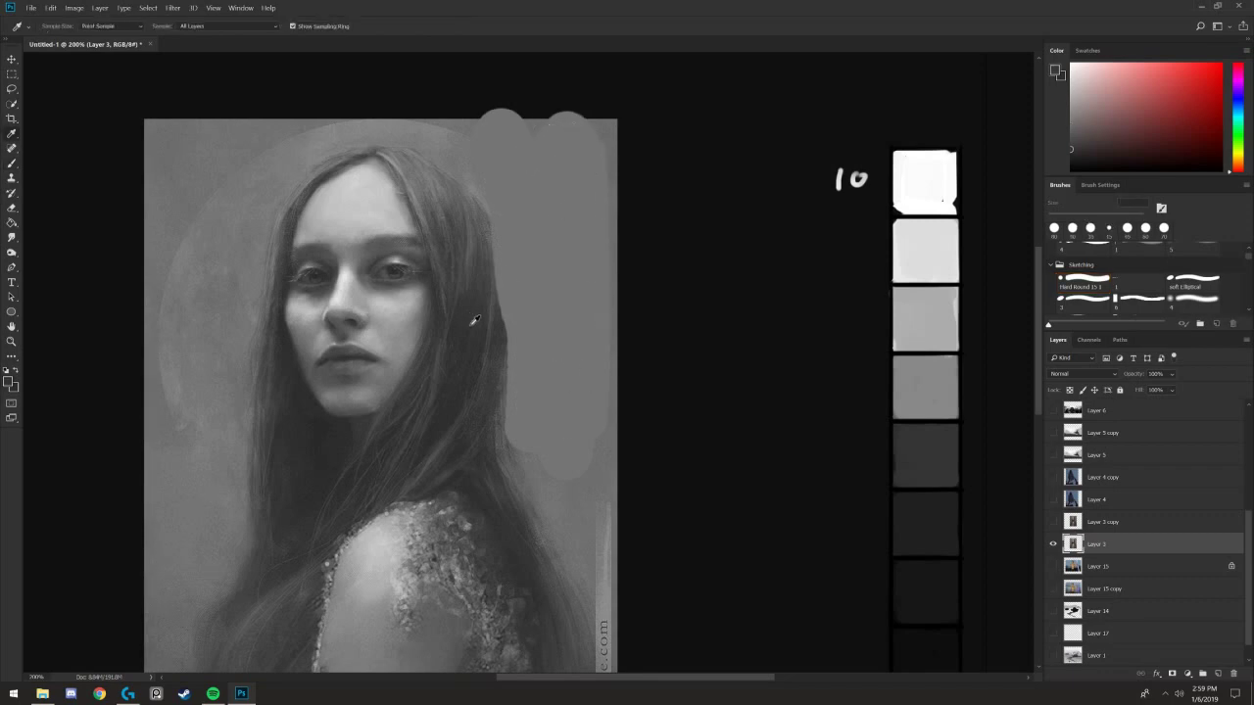
mouse_move(471, 324)
left_mouse_down()
mouse_move(475, 420)
mouse_move(466, 322)
mouse_move(390, 436)
mouse_move(434, 189)
mouse_move(455, 235)
mouse_move(402, 348)
mouse_move(353, 284)
mouse_move(335, 351)
left_mouse_up()
left_click(378, 193, "alt")
key("bracketright")
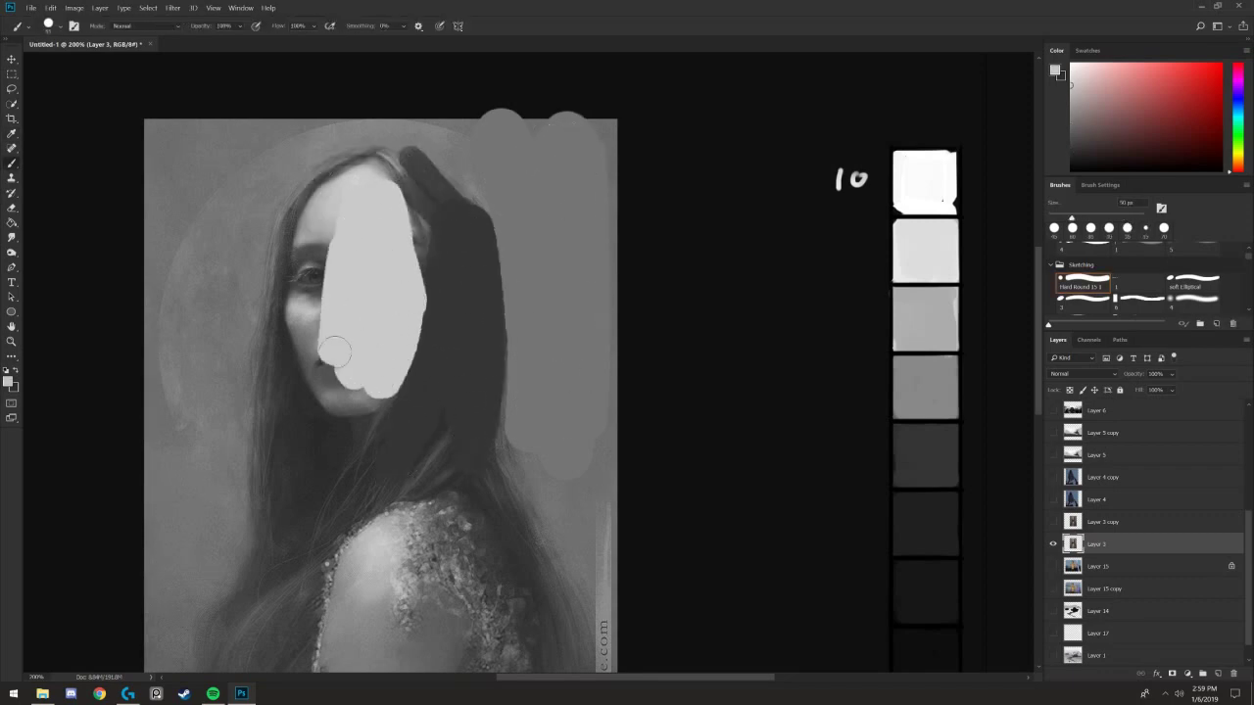
- Sample a dark grey from the shadowed eye area and block in both eye sockets and the mouth
left_click(324, 235, "alt")
mouse_move(364, 257)
left_mouse_down()
mouse_move(406, 286)
mouse_move(358, 265)
mouse_move(296, 294)
left_mouse_up()
left_click_drag(338, 351, 358, 370)
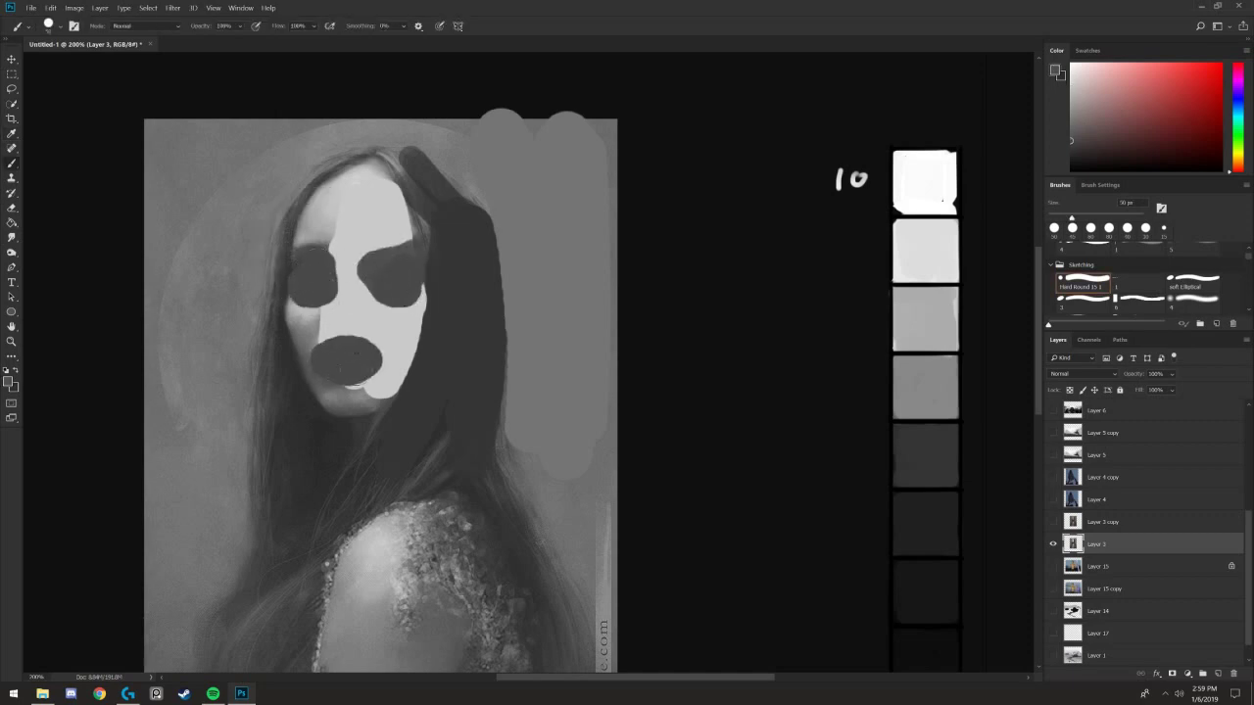
- Sample the light face grey and fill the remaining cheek, jaw, chin and forehead areas, reducing the brush to 40 px
left_click(347, 311, "alt")
left_click_drag(318, 319, 301, 340)
key("bracketleft")
key("bracketleft")
left_click_drag(372, 392, 336, 403)
left_click_drag(303, 352, 333, 399)
left_click_drag(299, 323, 294, 338)
mouse_move(331, 227)
left_mouse_down()
mouse_move(315, 239)
mouse_move(343, 188)
left_mouse_up()
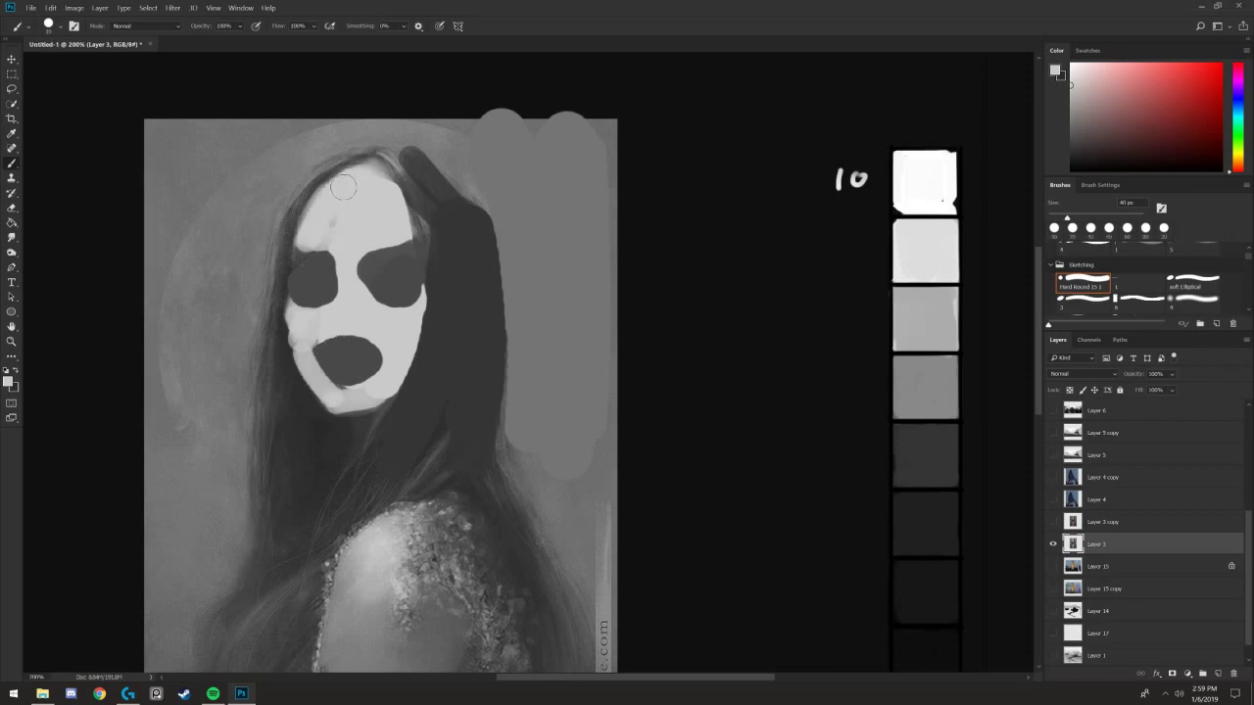
- Sample the dark hair grey and fill the gaps between the forehead and the upper right hair at 40 px
key("ctrl+minus")
left_click_drag(435, 357, 508, 300)
key("ctrl+plus")
left_click_drag(601, 160, 578, 258)
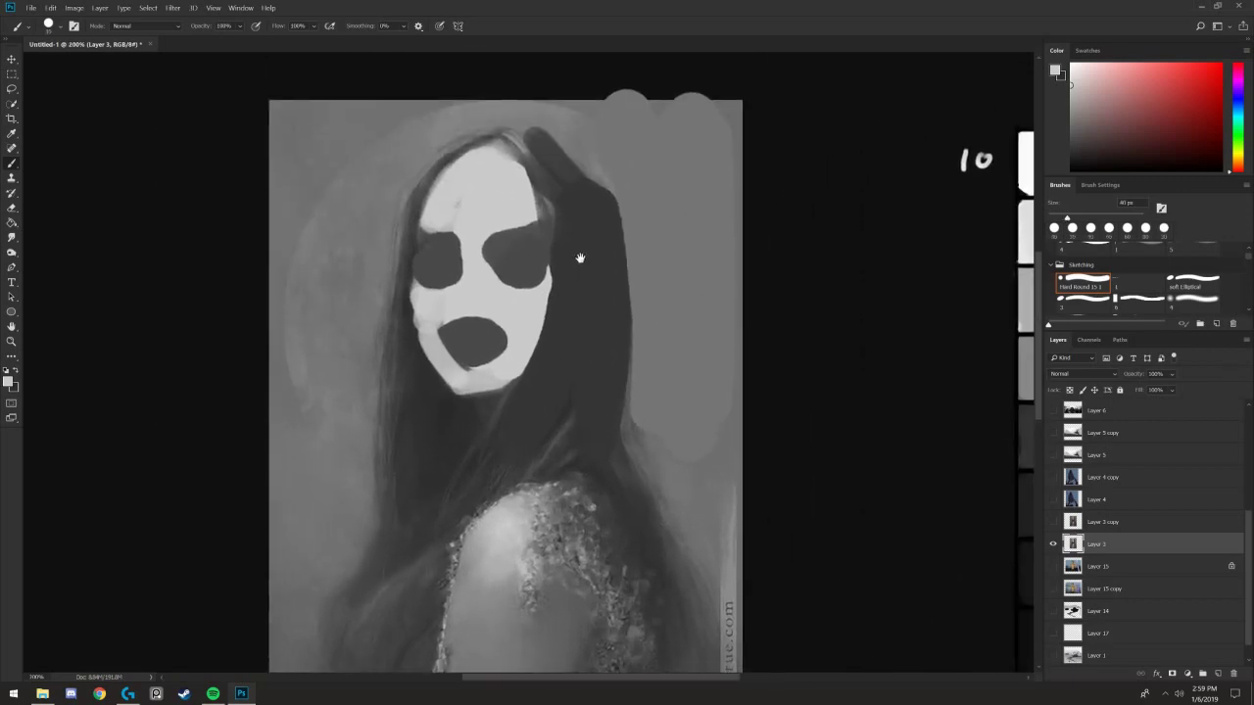
left_click(584, 205, "alt")
left_click_drag(557, 155, 576, 165)
mouse_move(538, 206)
left_mouse_down()
mouse_move(547, 163)
mouse_move(529, 151)
left_mouse_up()
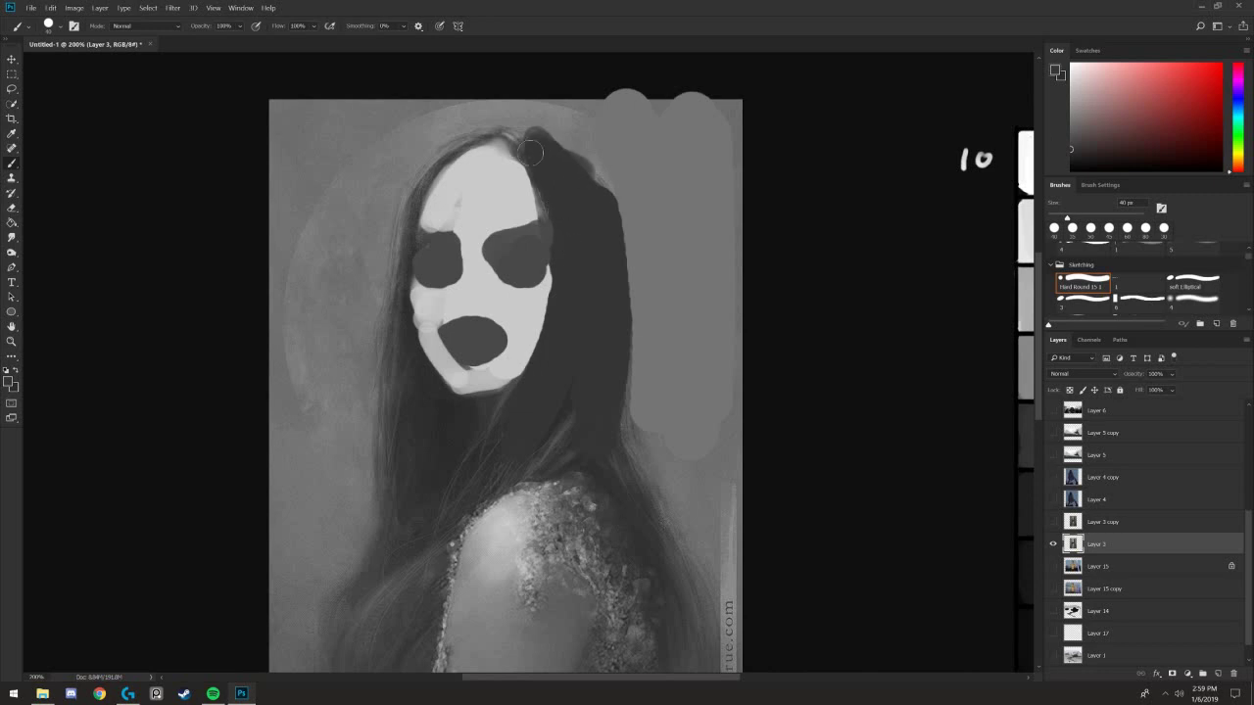
- Enlarge the brush to 50 px and block in the hair below the chin and down the left side of the face
key("bracketright")
key("bracketright")
mouse_move(439, 422)
left_mouse_down()
mouse_move(431, 406)
mouse_move(393, 506)
left_mouse_up()
left_click_drag(399, 429, 393, 312)
key("ctrl+minus")
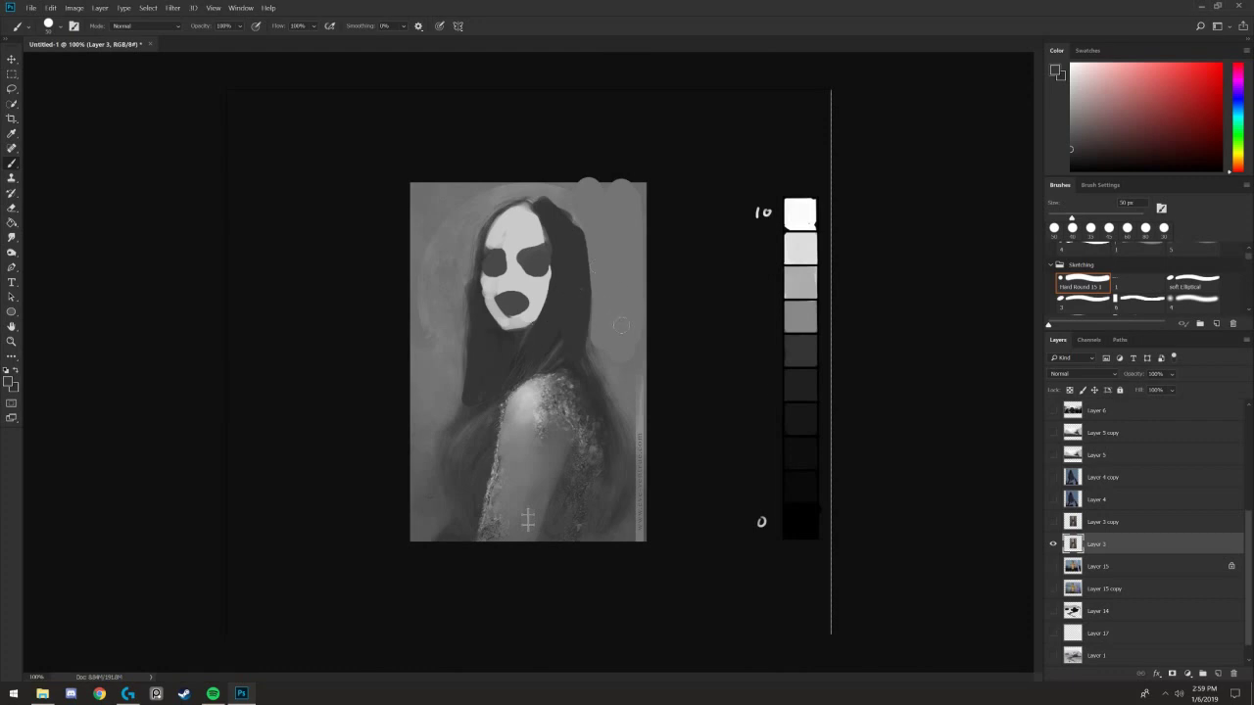
- Undo the recent grey block-in strokes over the portrait's face, eyes, mouth and surrounding hair
key("ctrl+z")
key("ctrl+z")
key("ctrl+z")
key("ctrl+z")
key("ctrl+z")
key("ctrl+z")
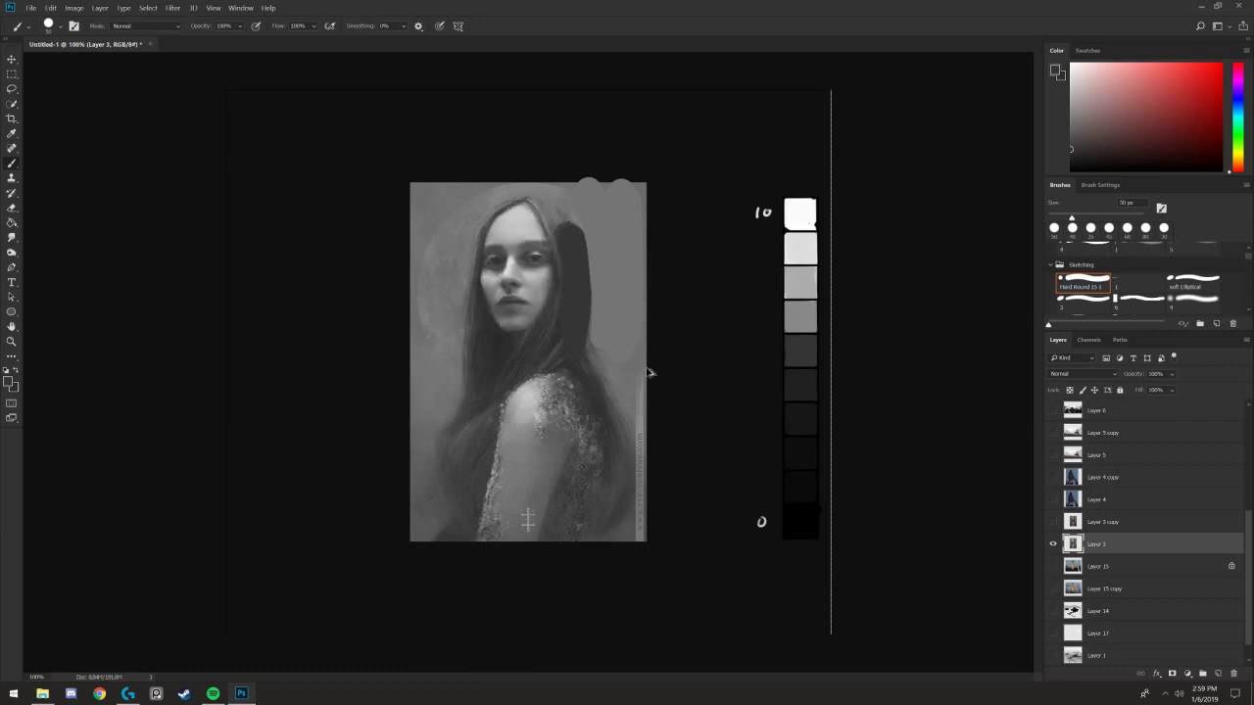
- Show and activate the simplified portrait copy, sample its dark hair grey and fill the upper hair beside the forehead at 45 px
left_click(1054, 521)
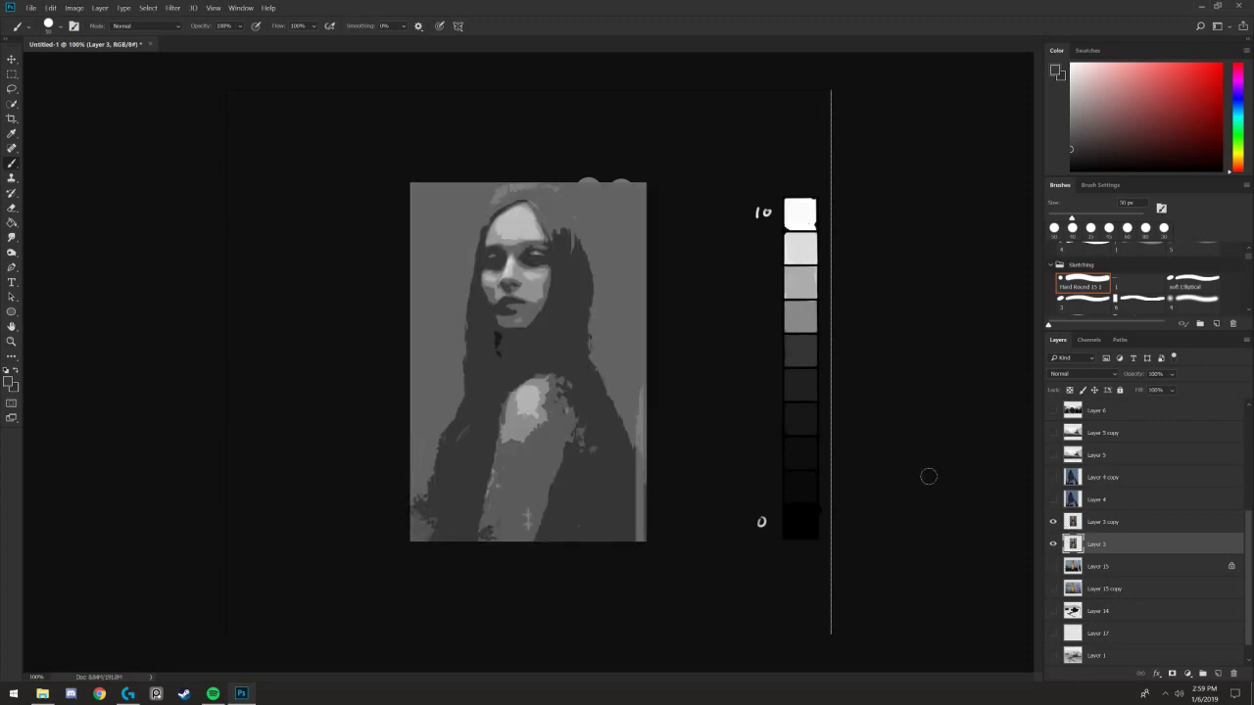
key("ctrl+plus")
left_click_drag(719, 347, 607, 420)
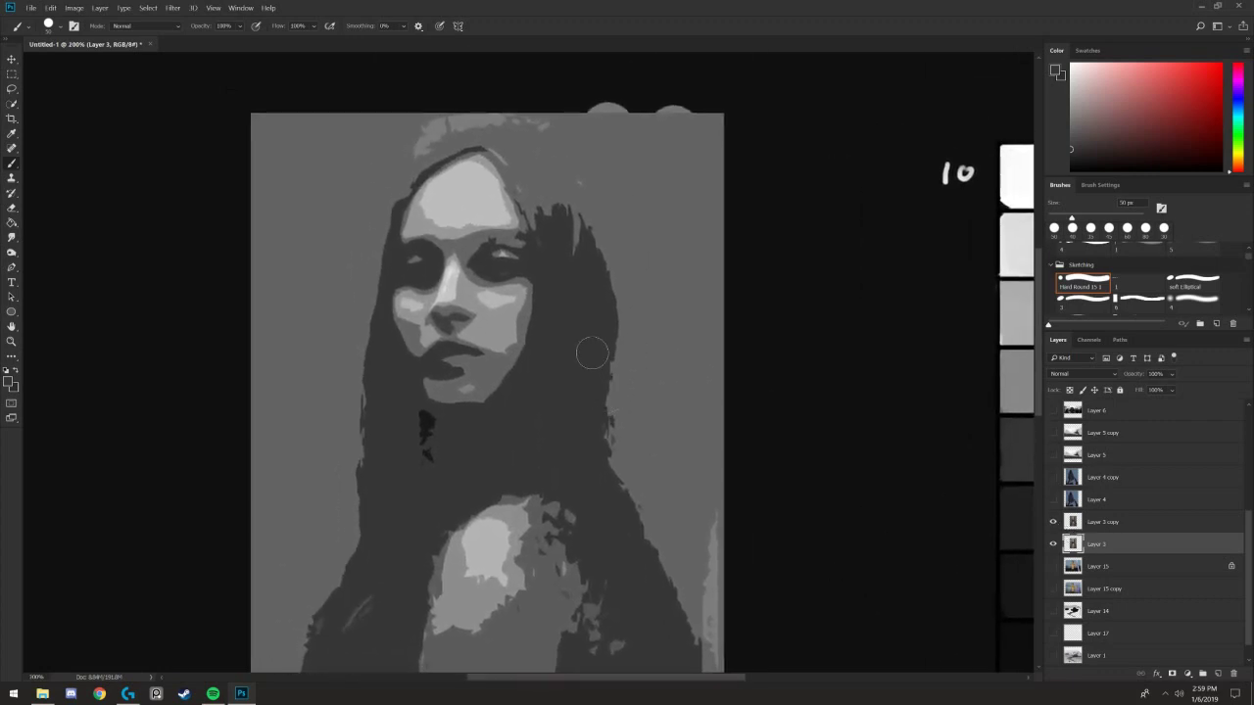
left_click(1149, 521)
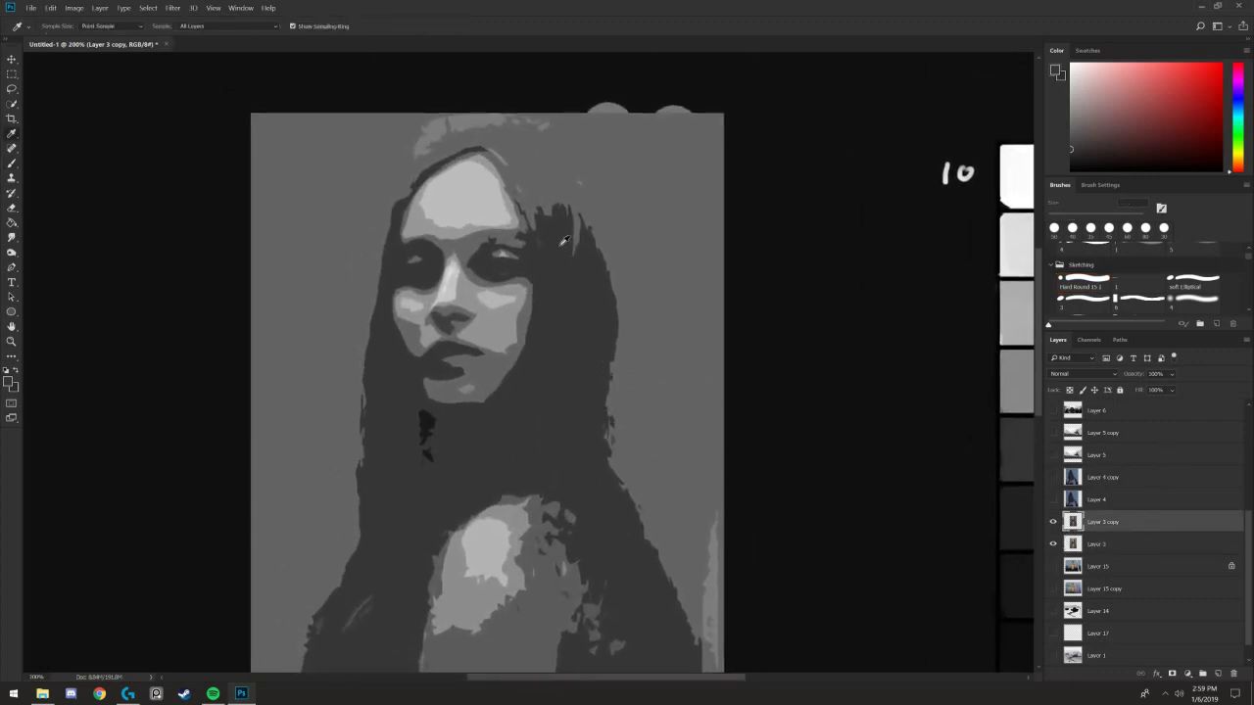
left_click(563, 241, "alt")
key("[")
mouse_move(585, 252)
left_mouse_down()
mouse_move(506, 163)
mouse_move(531, 228)
left_mouse_up()
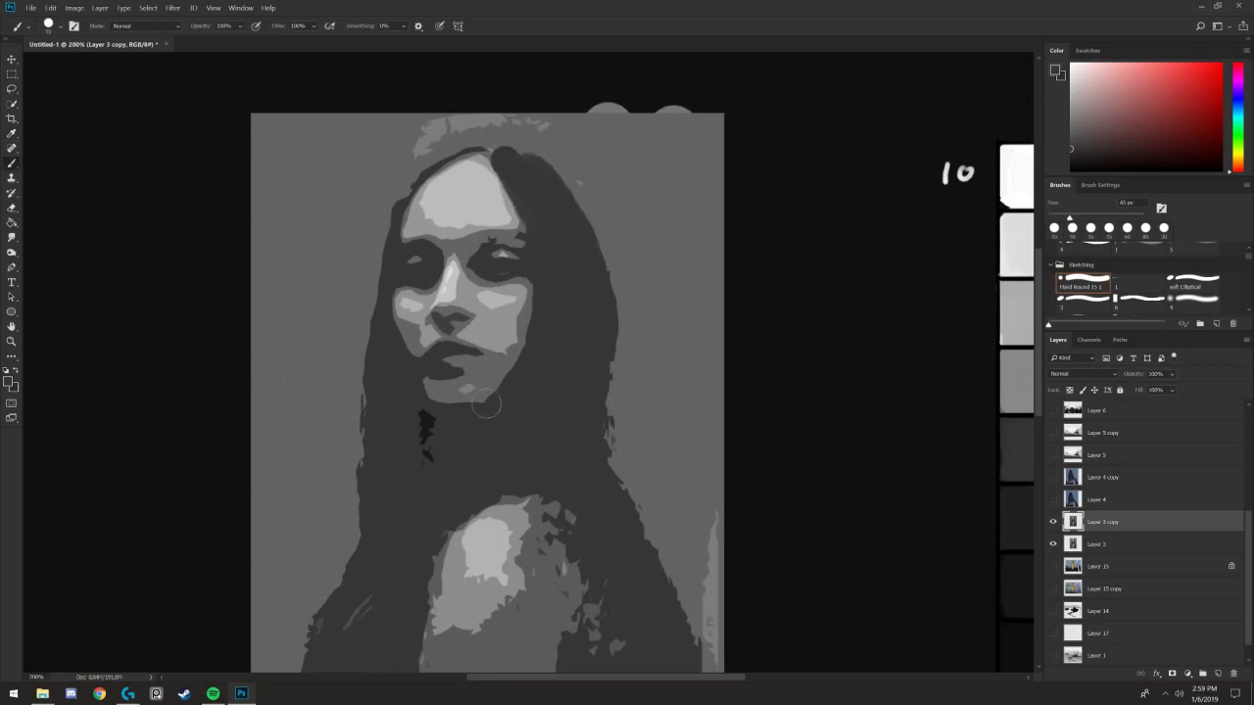
- Sample the middle face grey and simplify the lower forehead, nose bridge and cheek shapes on the portrait copy
left_click(489, 339, "alt")
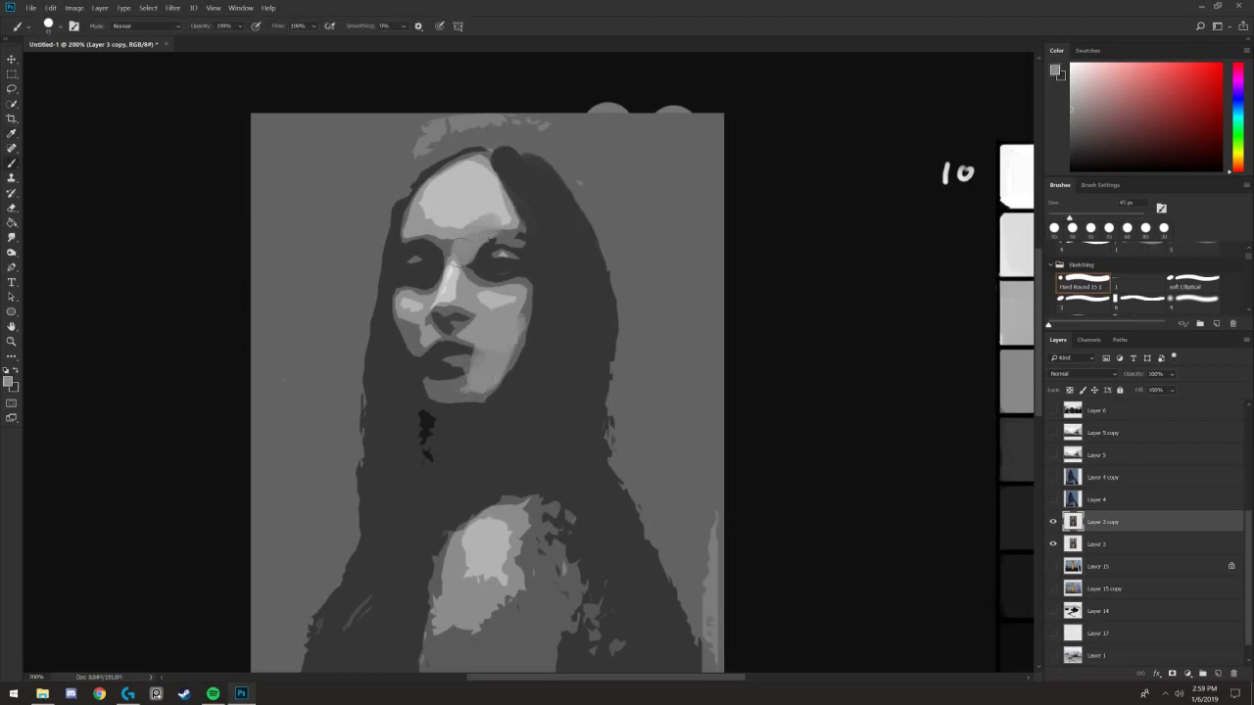
key("ctrl+minus")
key("ctrl+minus")
key("ctrl+plus")
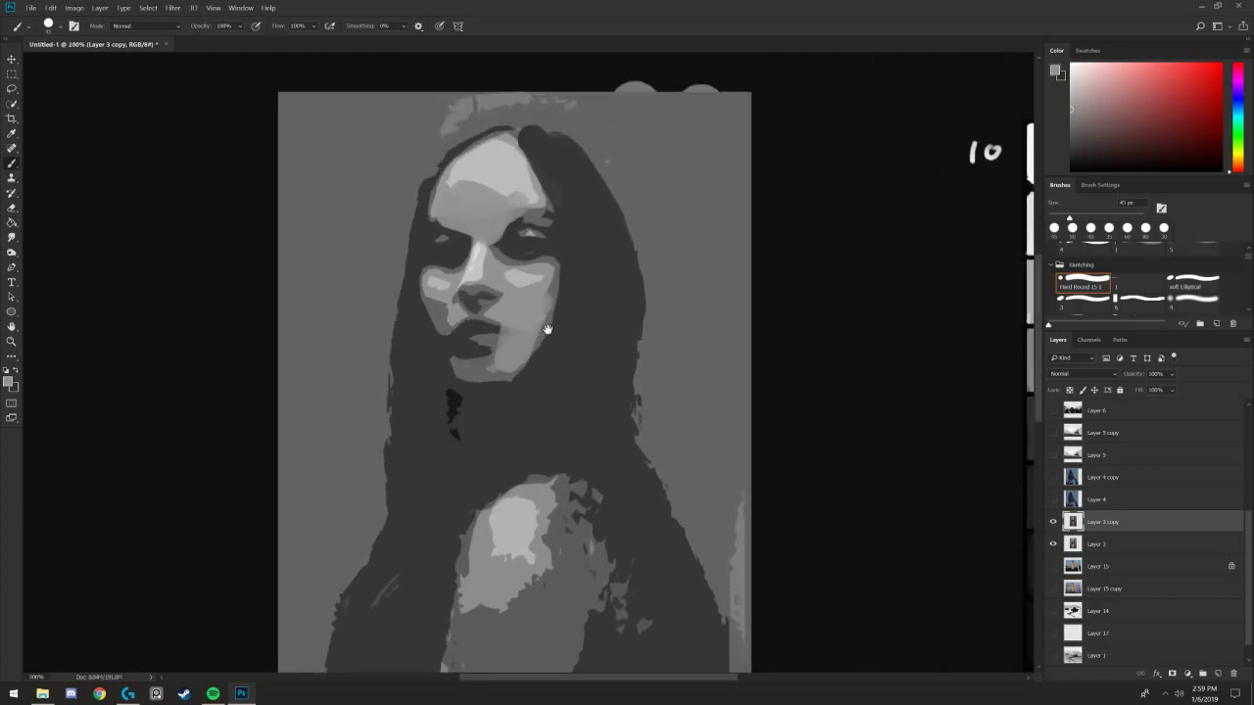
- Hide the simplified portrait copy, then show the cloaked figure painting on Layer 4 and make it active
left_click(1053, 522)
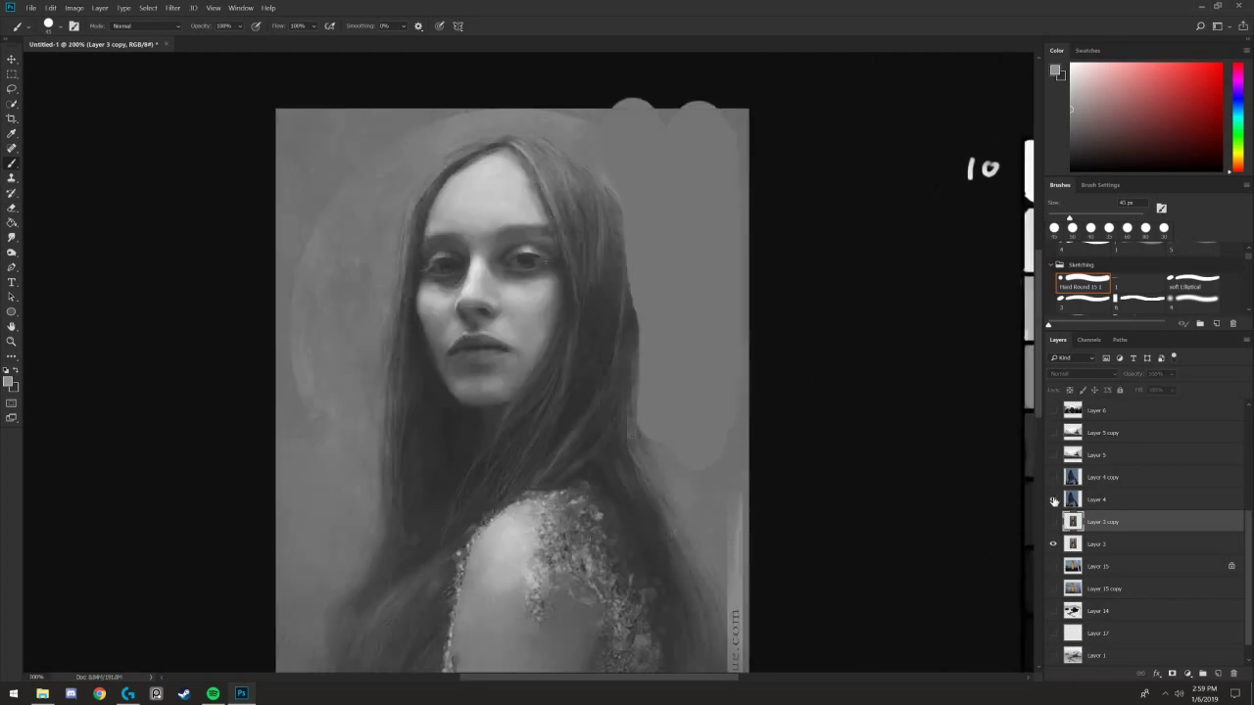
left_click(1053, 501)
key("ctrl+minus")
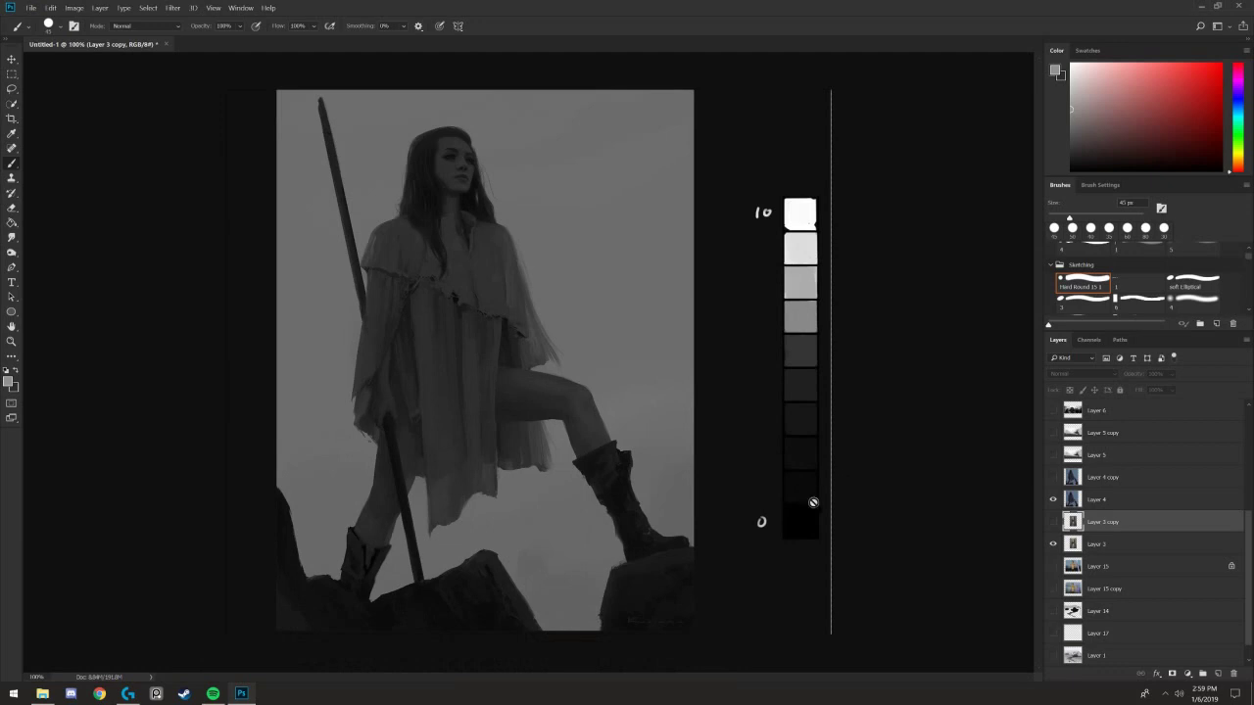
left_click(1115, 499)
- Activate Layer 13 and test a dark grey stroke over the sky beside the cloaked figure
scroll(1053, 617, "down", 1)
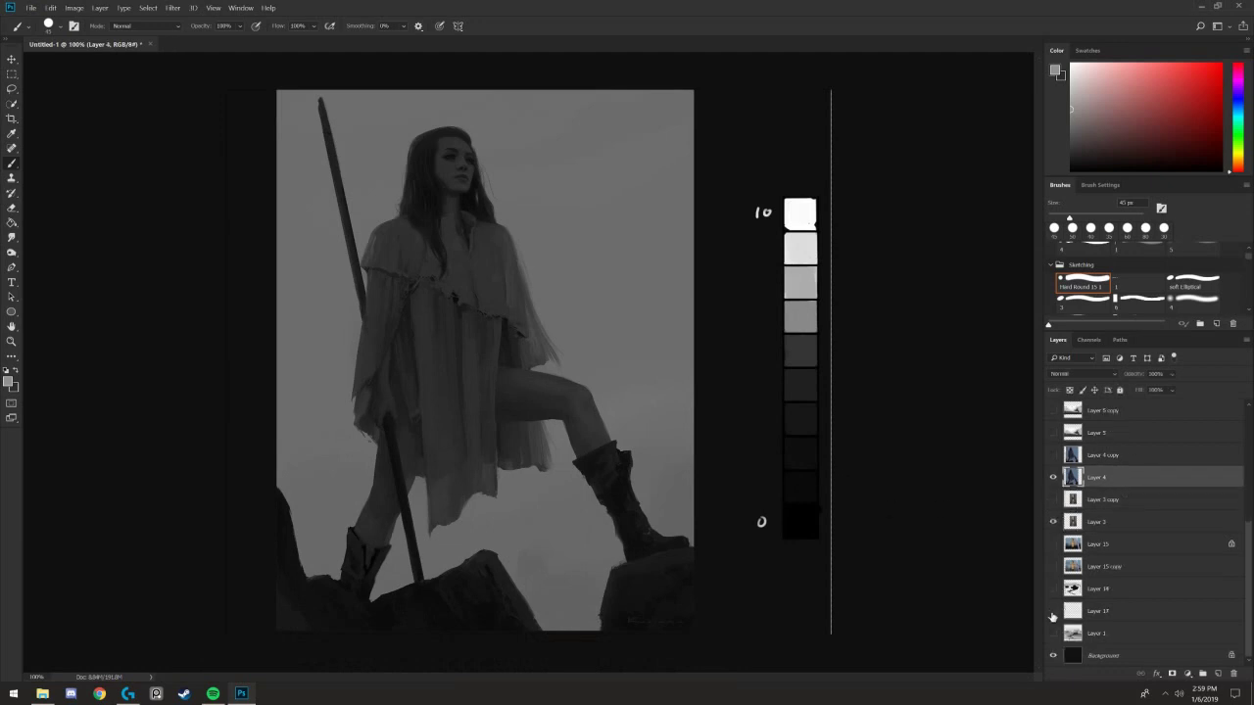
scroll(1053, 536, "up", 2)
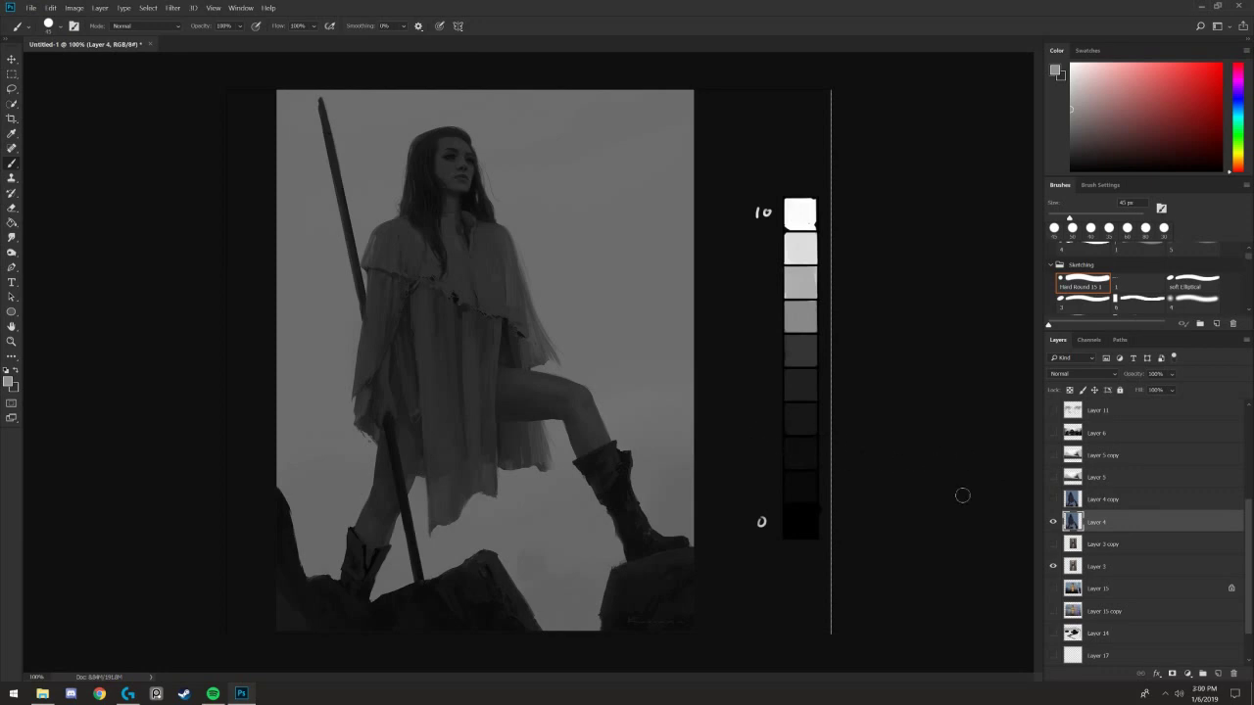
scroll(1114, 435, "up", 7)
scroll(1114, 435, "up", 1)
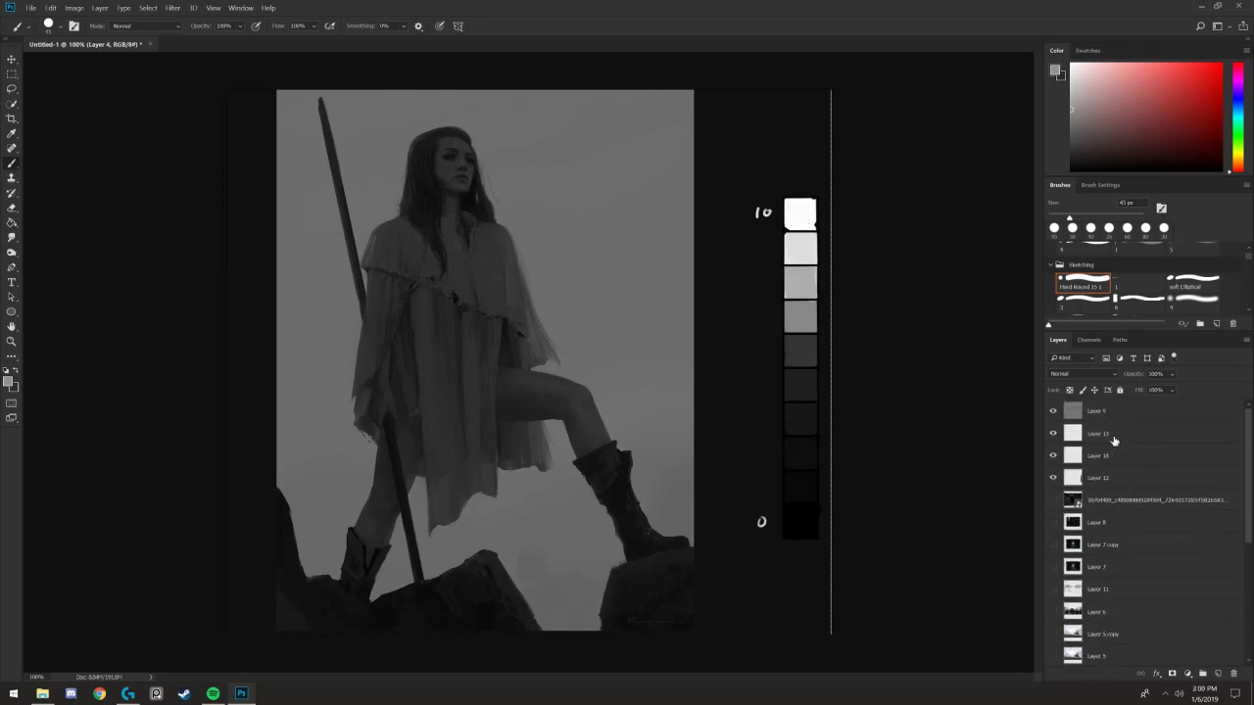
left_click(1115, 433)
left_click(801, 413, "alt")
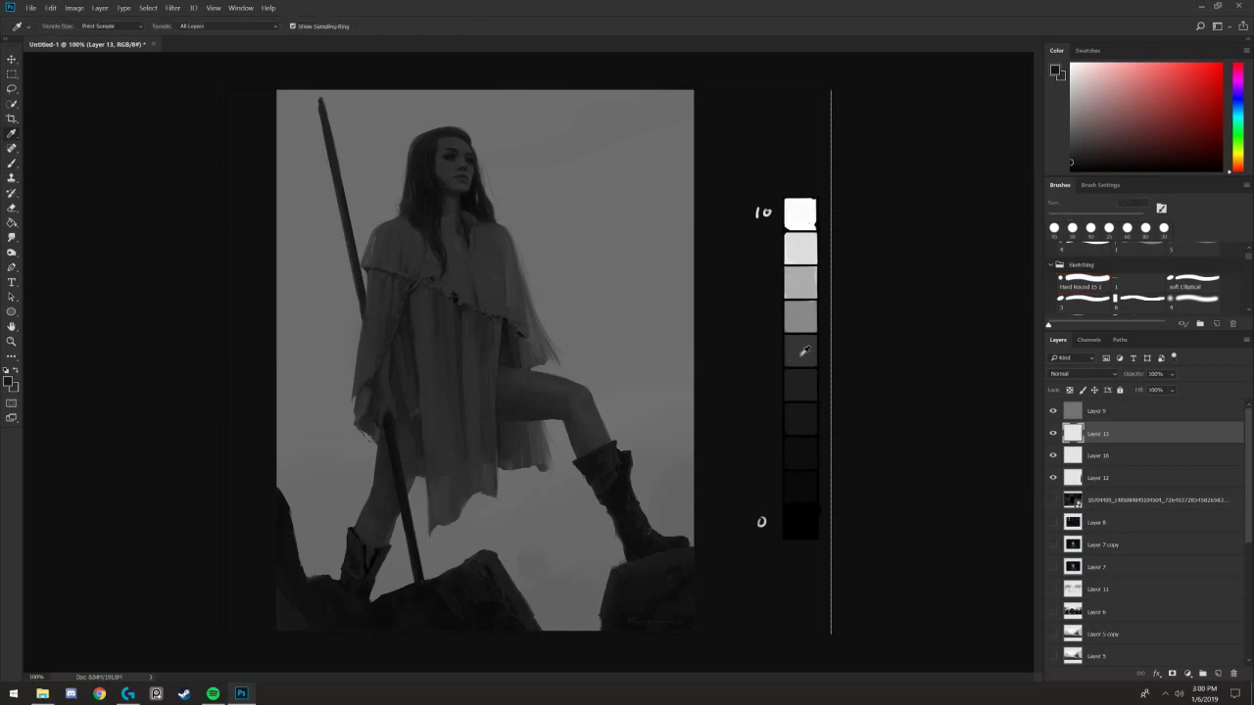
left_click(637, 345, "alt")
mouse_move(642, 299)
left_mouse_down()
mouse_move(627, 337)
mouse_move(666, 339)
mouse_move(608, 348)
left_mouse_up()
key("ctrl+z")
- Sample greys from the middle of the value scale, test one against the sky and undo the test strokes
left_click(793, 345, "alt")
left_click(794, 319, "alt")
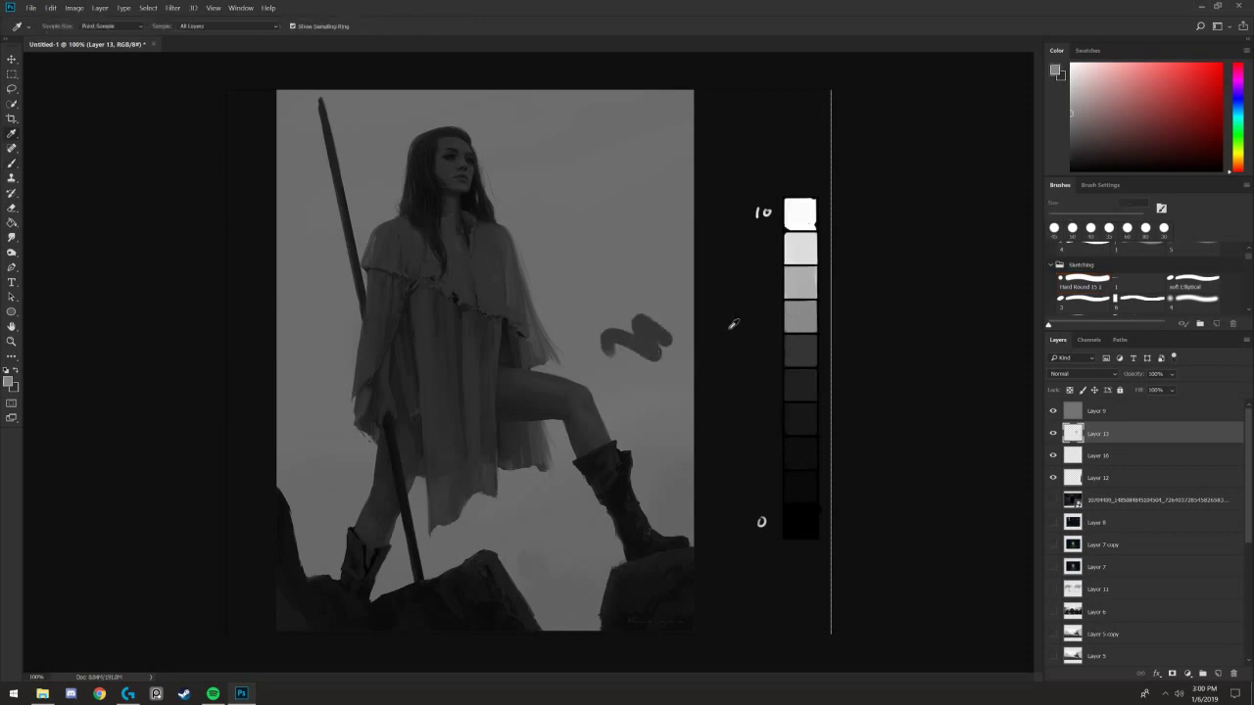
left_click(663, 306, "alt")
mouse_move(649, 311)
left_mouse_down()
mouse_move(635, 329)
mouse_move(666, 309)
mouse_move(627, 322)
left_mouse_up()
key("ctrl+z")
key("ctrl+z")
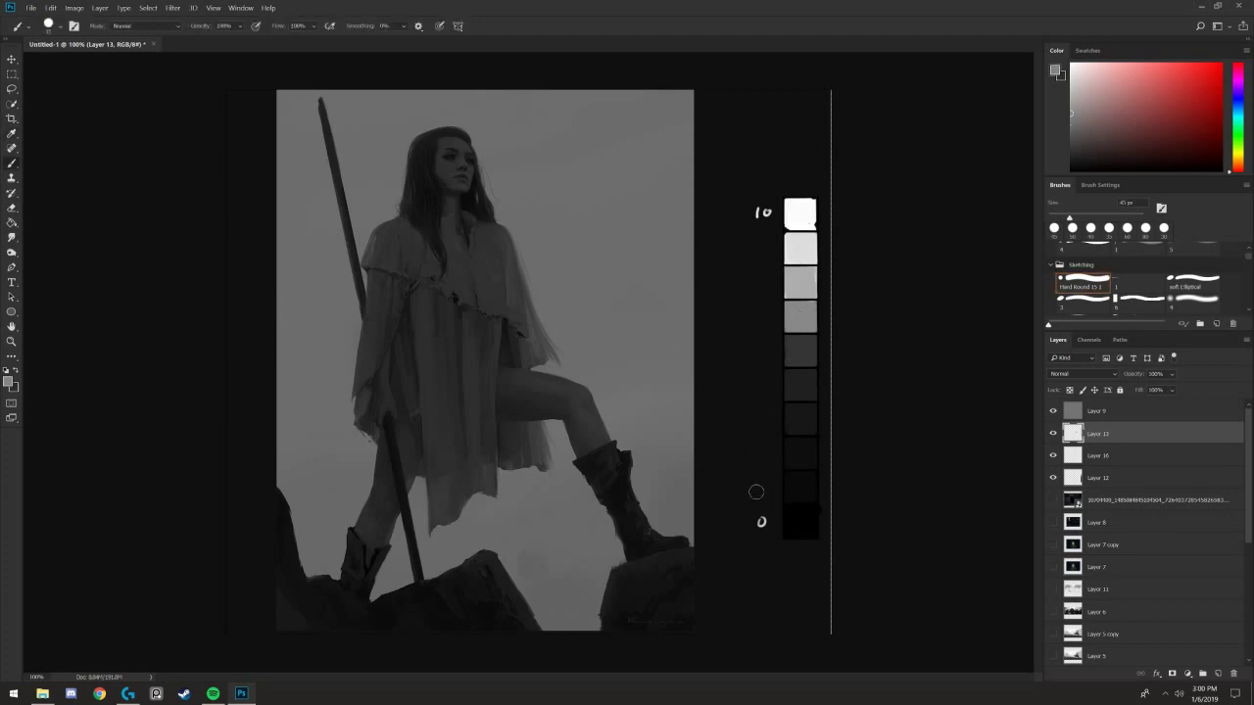
- Sample the black at value 0, test it over the figure's raised boot and undo the stroke
key("i")
left_click(786, 517)
key("b")
left_click_drag(646, 470, 576, 561)
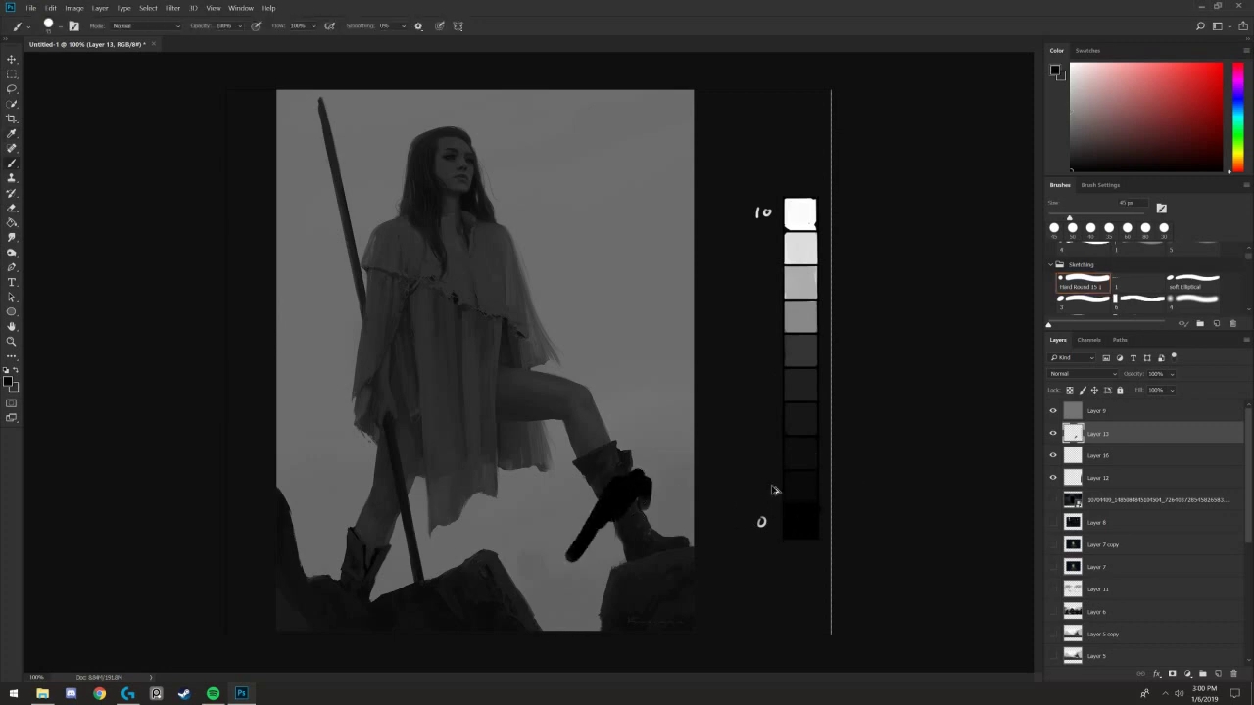
key("ctrl+z")
- Mark the dark half of the value scale with a curved black stroke alongside it, then remove the mark
left_click_drag(759, 345, 764, 481)
key("ctrl+z")
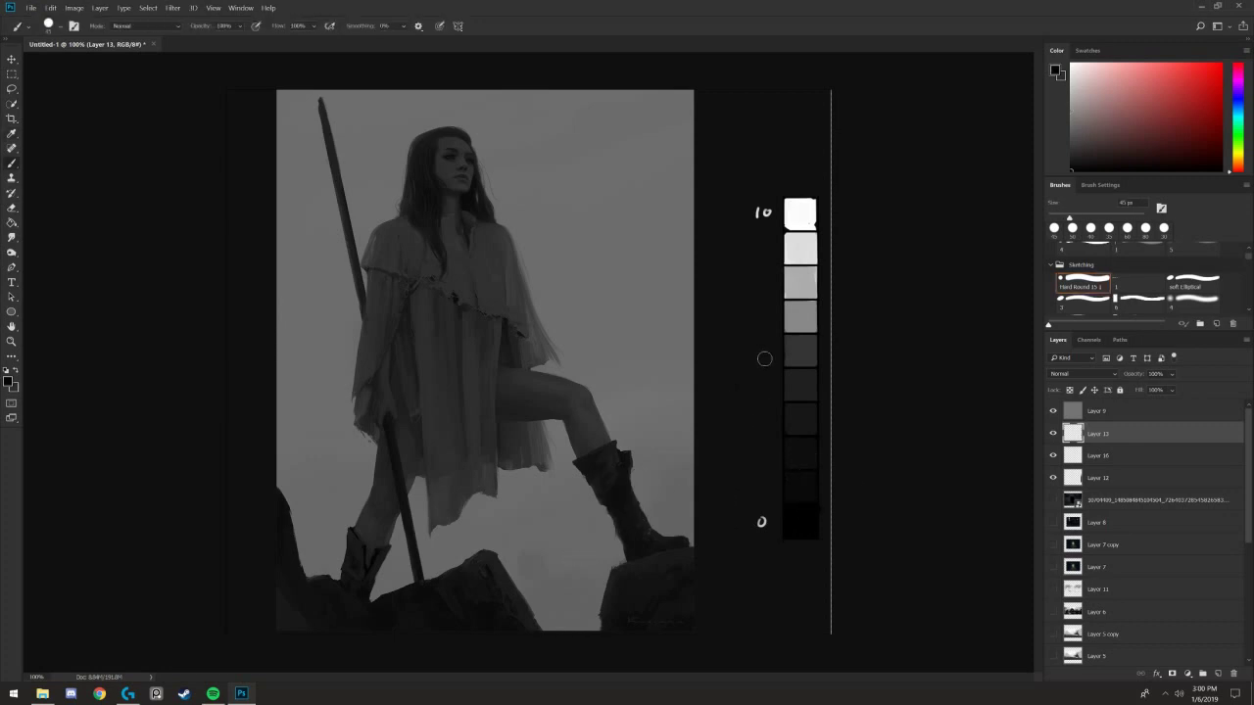
mouse_move(761, 347)
left_mouse_down()
mouse_move(744, 386)
mouse_move(753, 471)
mouse_move(760, 375)
mouse_move(763, 477)
left_mouse_up()
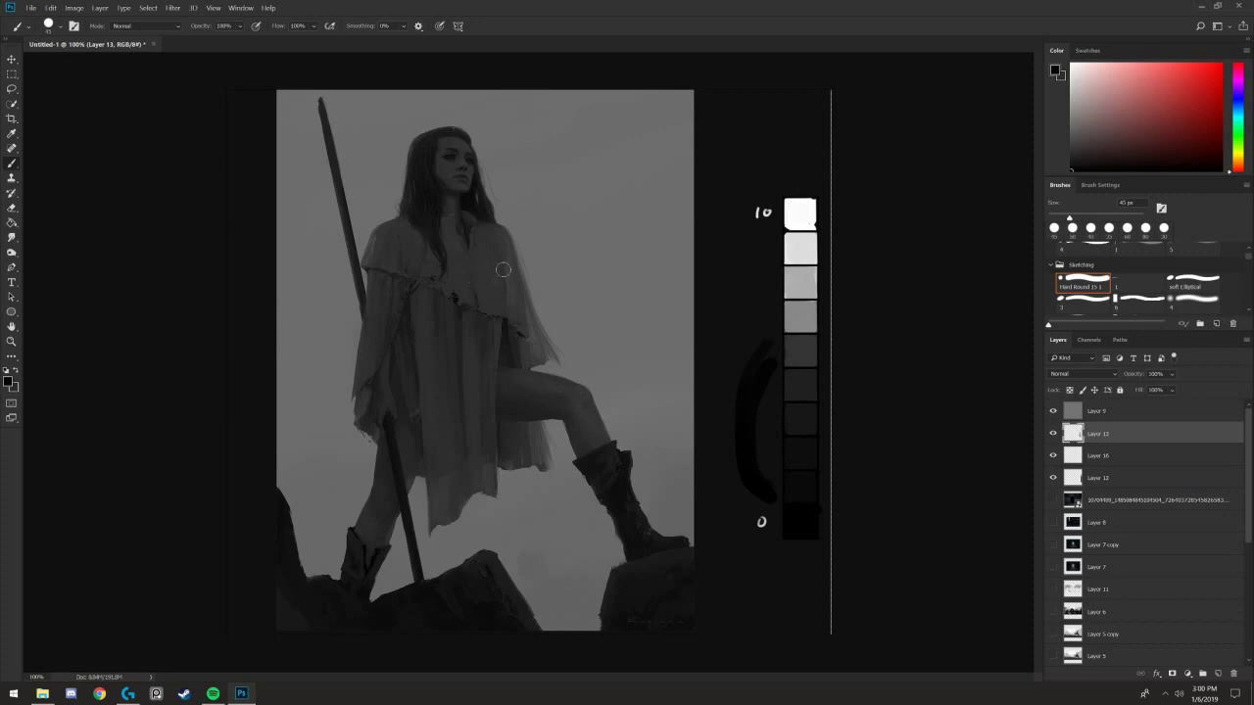
key("ctrl+z")
- Sample the second-lightest value from the scale and add a new layer directly above Layer 4
left_click(809, 244, "alt")
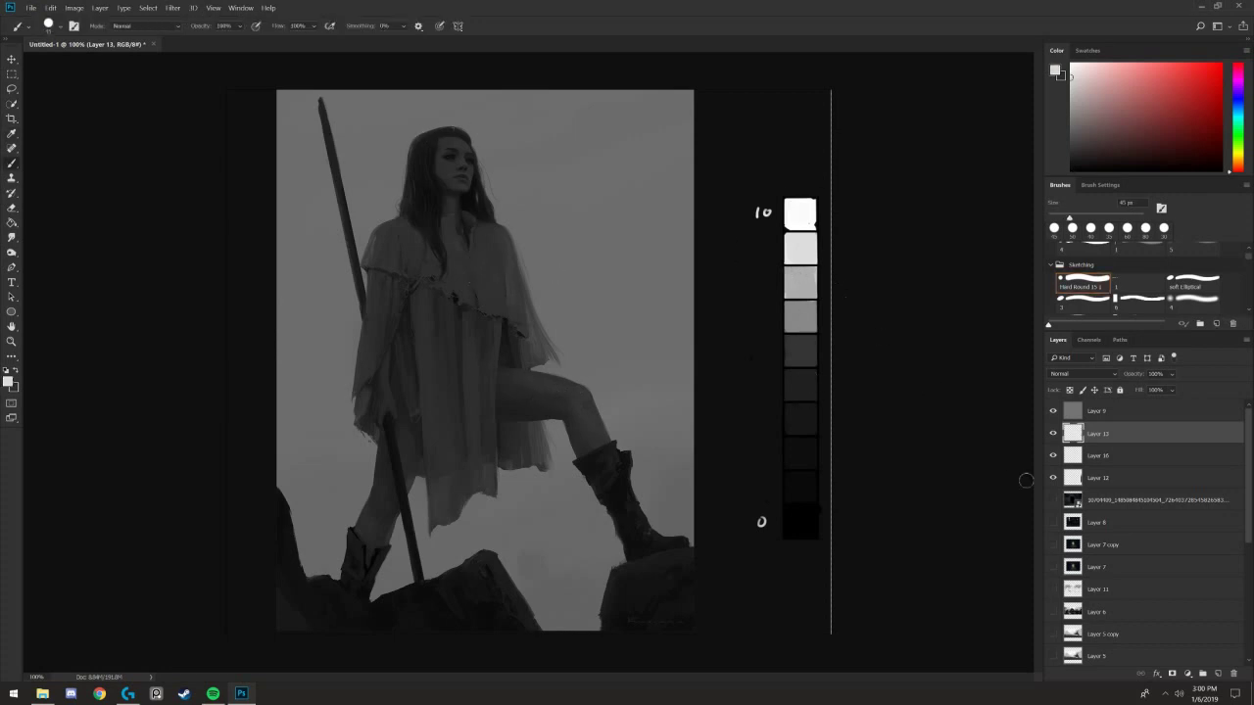
scroll(1122, 563, "down", 2)
scroll(1122, 578, "down", 2)
left_click(1125, 570)
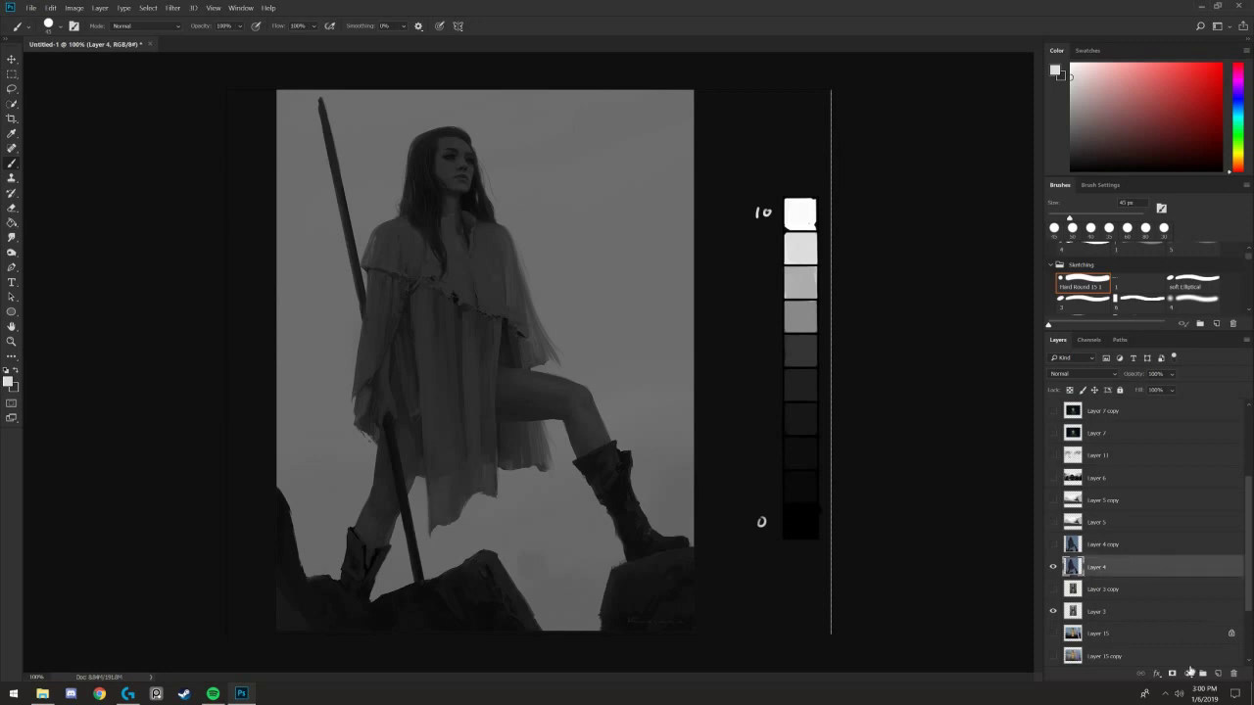
left_click(1218, 674)
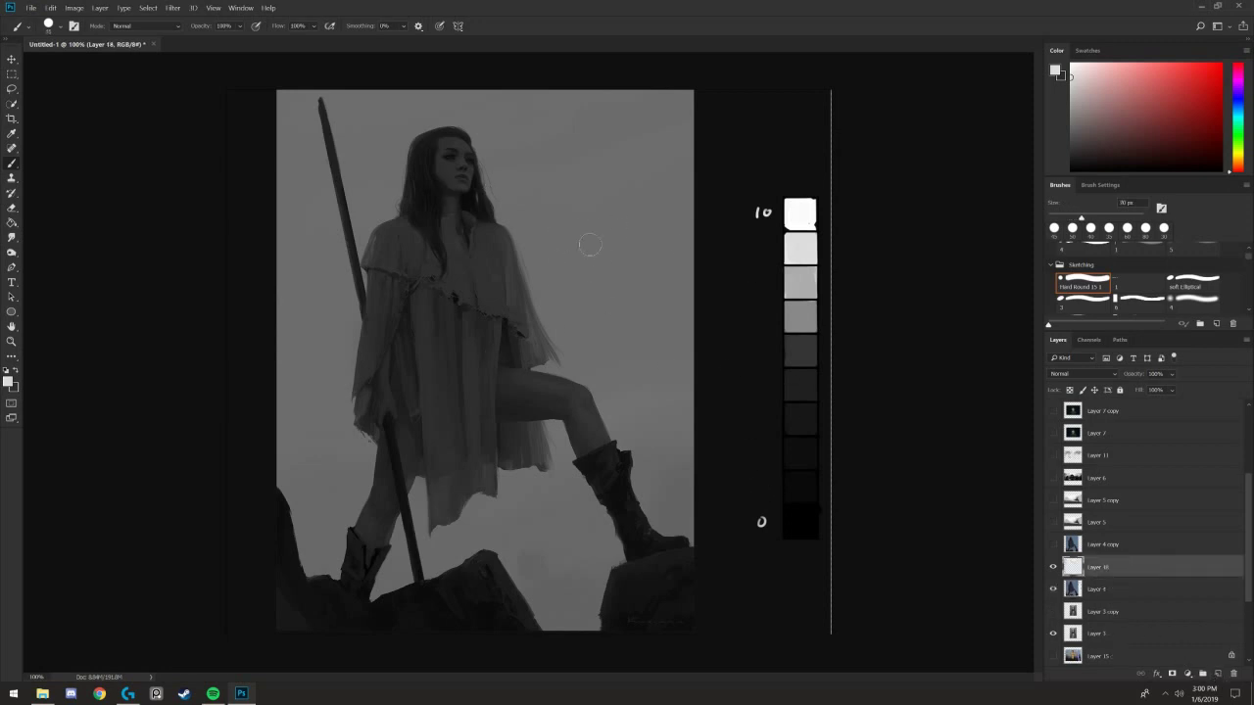
- Paint the sampled light grey over the sky on both sides of the cloaked figure's head and upper body
left_click_drag(596, 174, 554, 272)
mouse_move(520, 171)
left_mouse_down()
mouse_move(534, 213)
mouse_move(524, 259)
mouse_move(509, 186)
mouse_move(490, 167)
mouse_move(495, 156)
mouse_move(549, 187)
mouse_move(551, 162)
mouse_move(509, 137)
left_mouse_up()
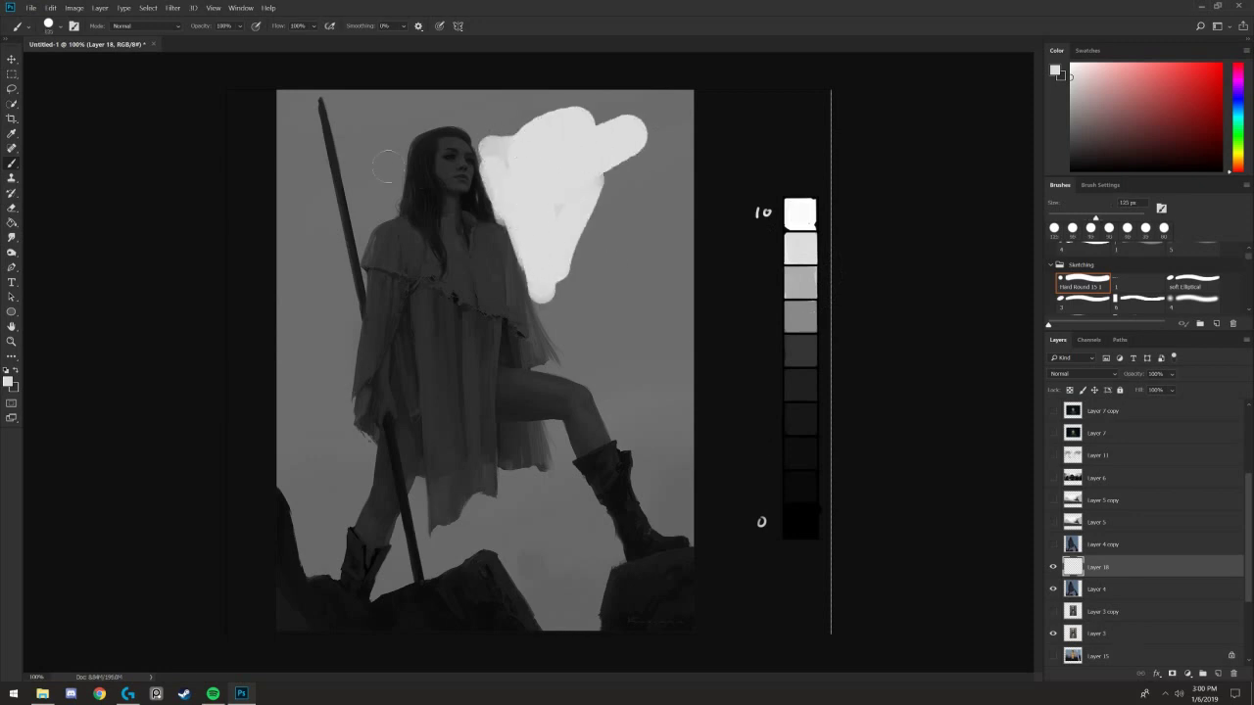
mouse_move(396, 159)
left_mouse_down()
mouse_move(389, 195)
mouse_move(365, 209)
mouse_move(363, 243)
mouse_move(353, 182)
mouse_move(365, 173)
mouse_move(352, 171)
mouse_move(332, 235)
mouse_move(342, 311)
left_mouse_up()
mouse_move(358, 324)
left_mouse_down()
mouse_move(287, 358)
mouse_move(293, 382)
mouse_move(302, 370)
mouse_move(244, 379)
left_mouse_up()
key("bracketright")
mouse_move(327, 228)
left_mouse_down()
mouse_move(331, 345)
mouse_move(294, 208)
left_mouse_up()
- Examine the contrast between the figure and the lightened sky at thumbnail size and at 100%
key("ctrl+minus")
key("ctrl+minus")
key("ctrl+minus")
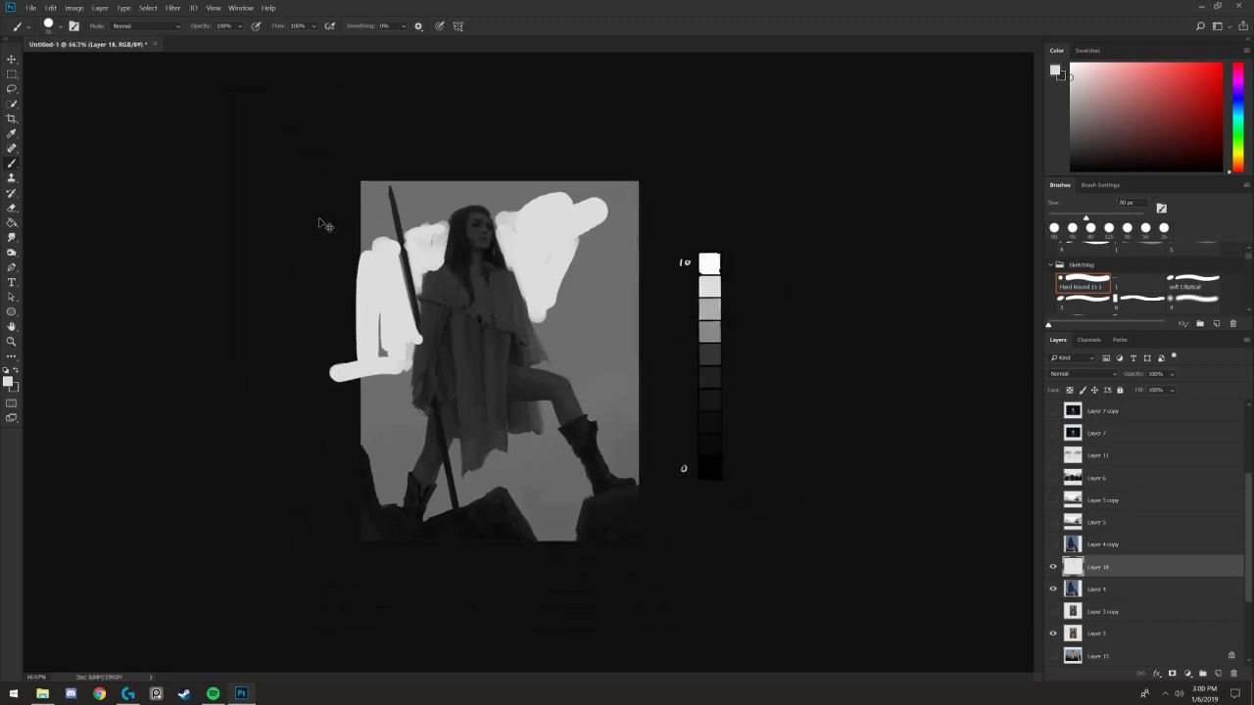
key("ctrl+minus")
key("ctrl+minus")
key("ctrl+minus")
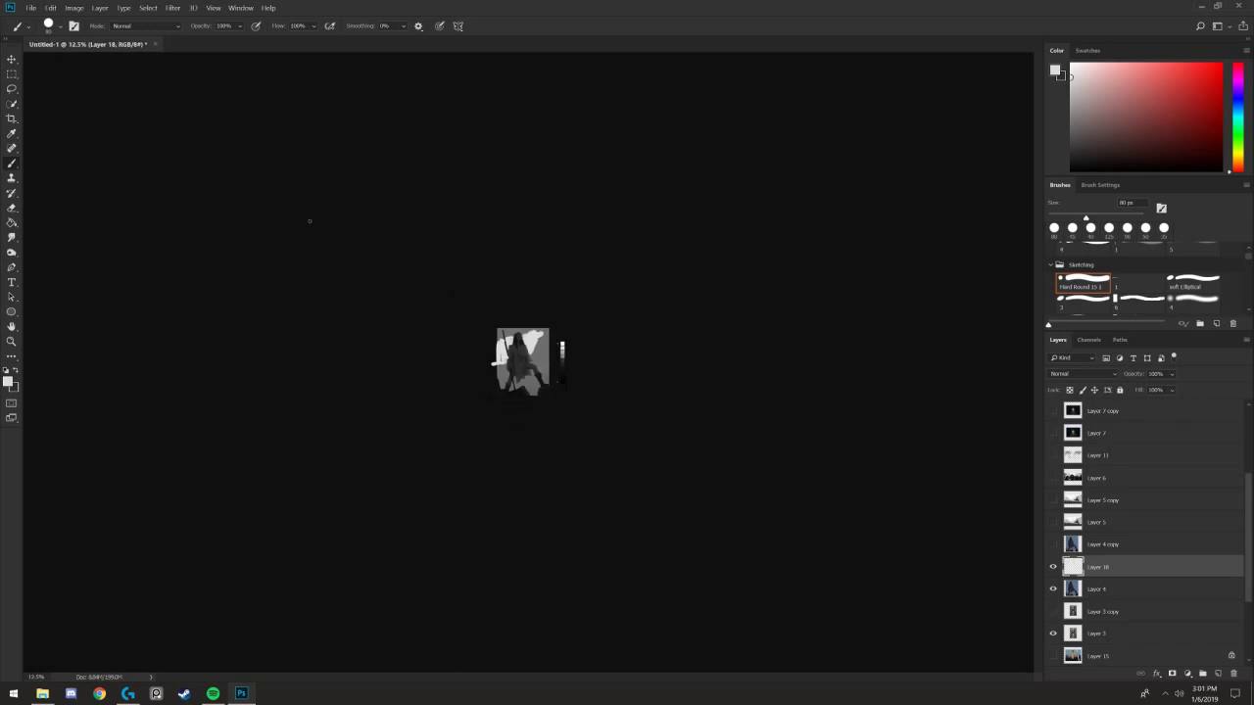
key("ctrl+plus")
key("ctrl+plus")
key("ctrl+plus")
key("ctrl+plus")
key("ctrl+plus")
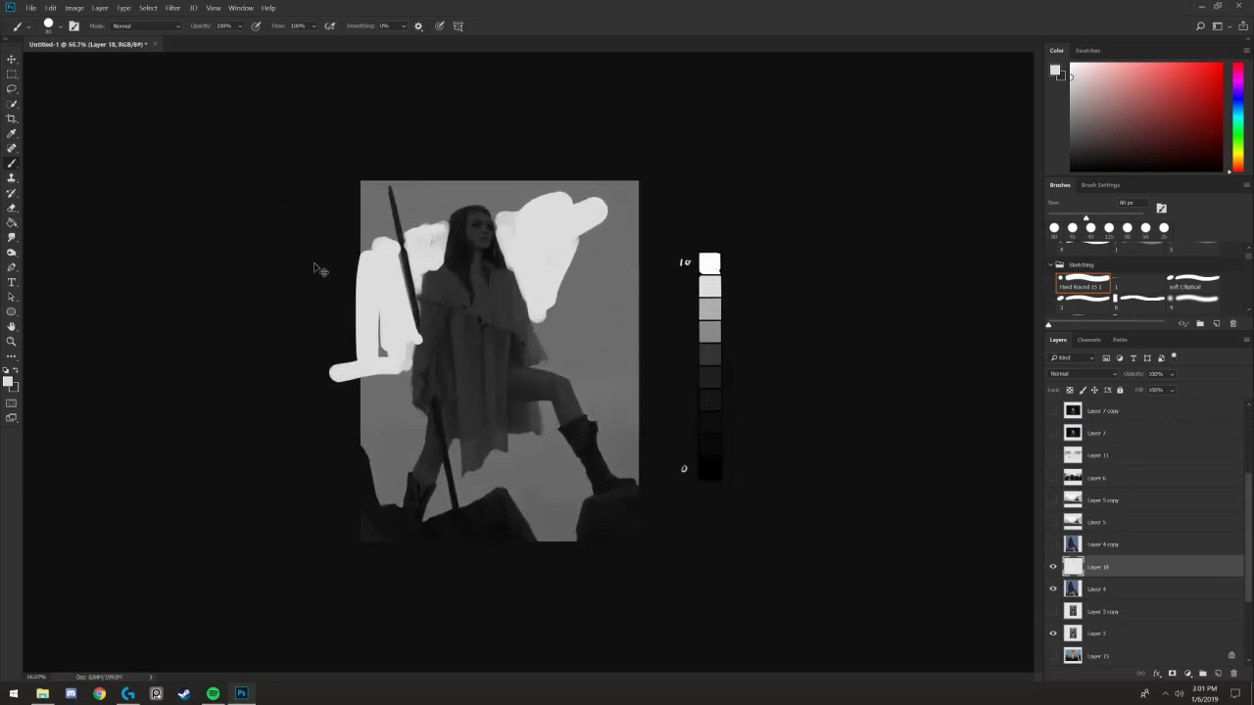
key("ctrl+plus")
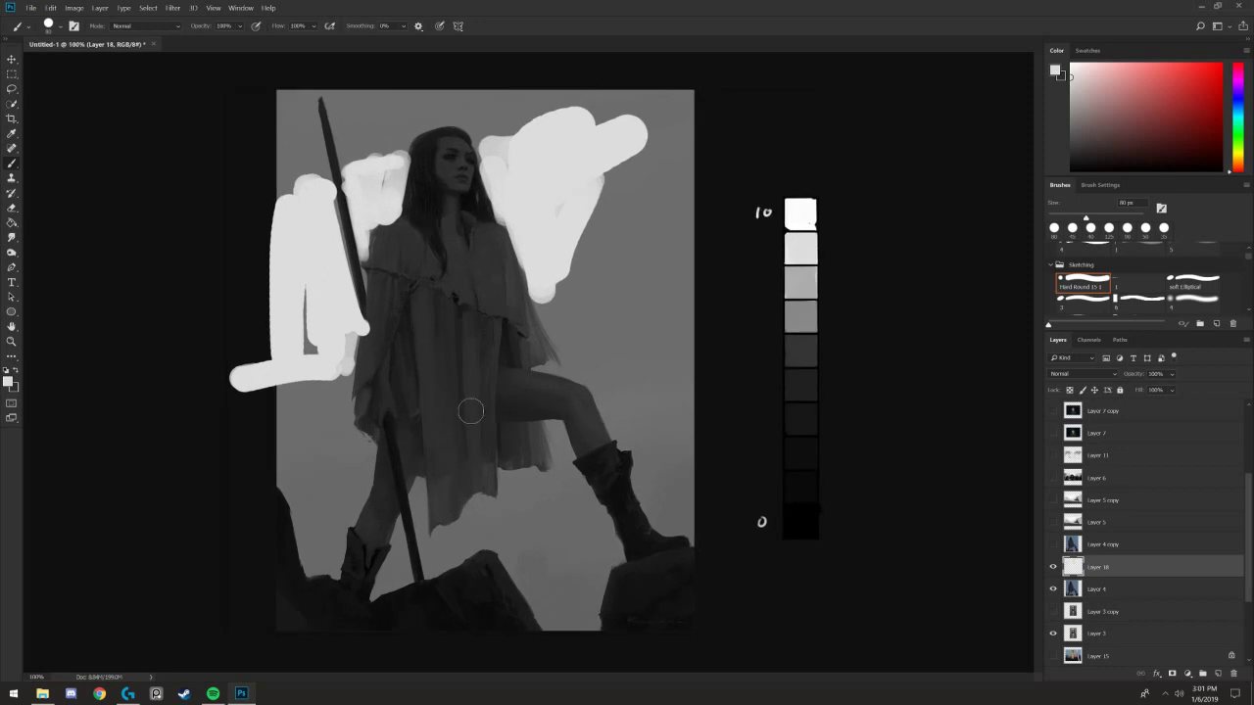
- Hide the light sky layer and examine the original cloaked figure painting at thumbnail size
left_click(1054, 566)
key("ctrl+minus")
key("ctrl+minus")
key("ctrl+minus")
key("ctrl+minus")
key("ctrl+minus")
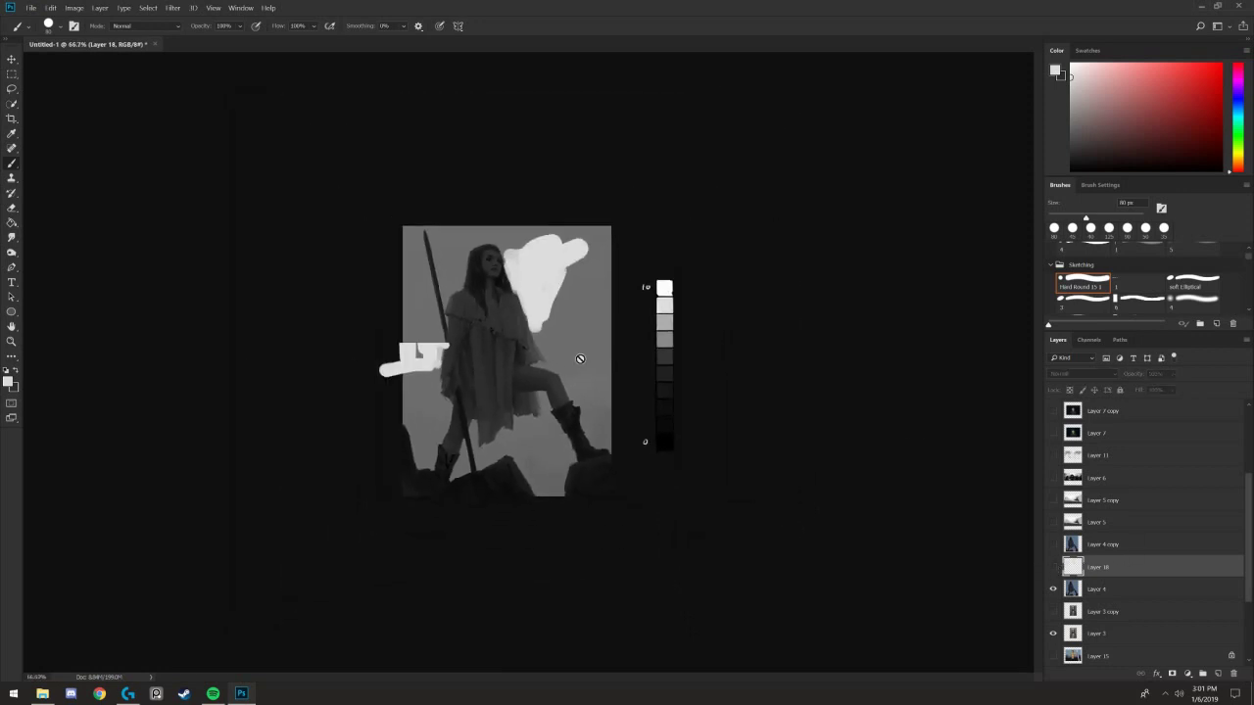
key("ctrl+plus")
key("ctrl+plus")
key("ctrl+plus")
key("ctrl+plus")
key("ctrl+plus")
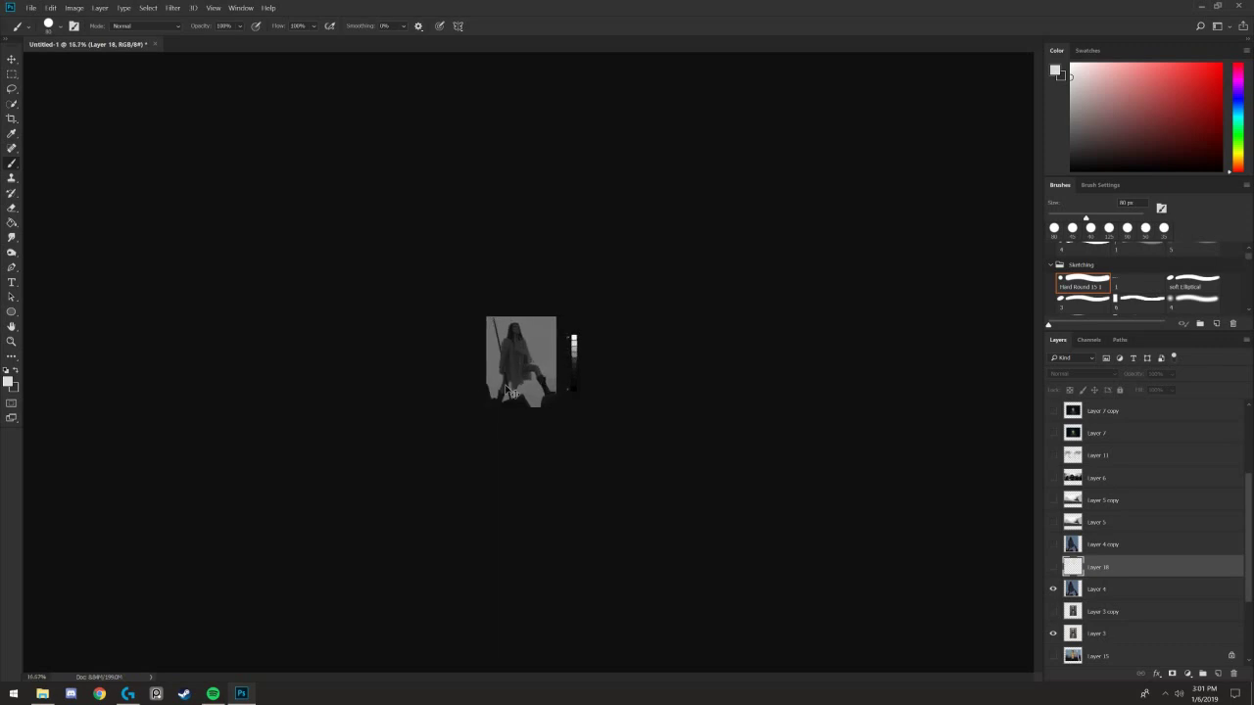
- Show the horse rider painting on Layer 5 and make its layer active
left_click(1053, 524)
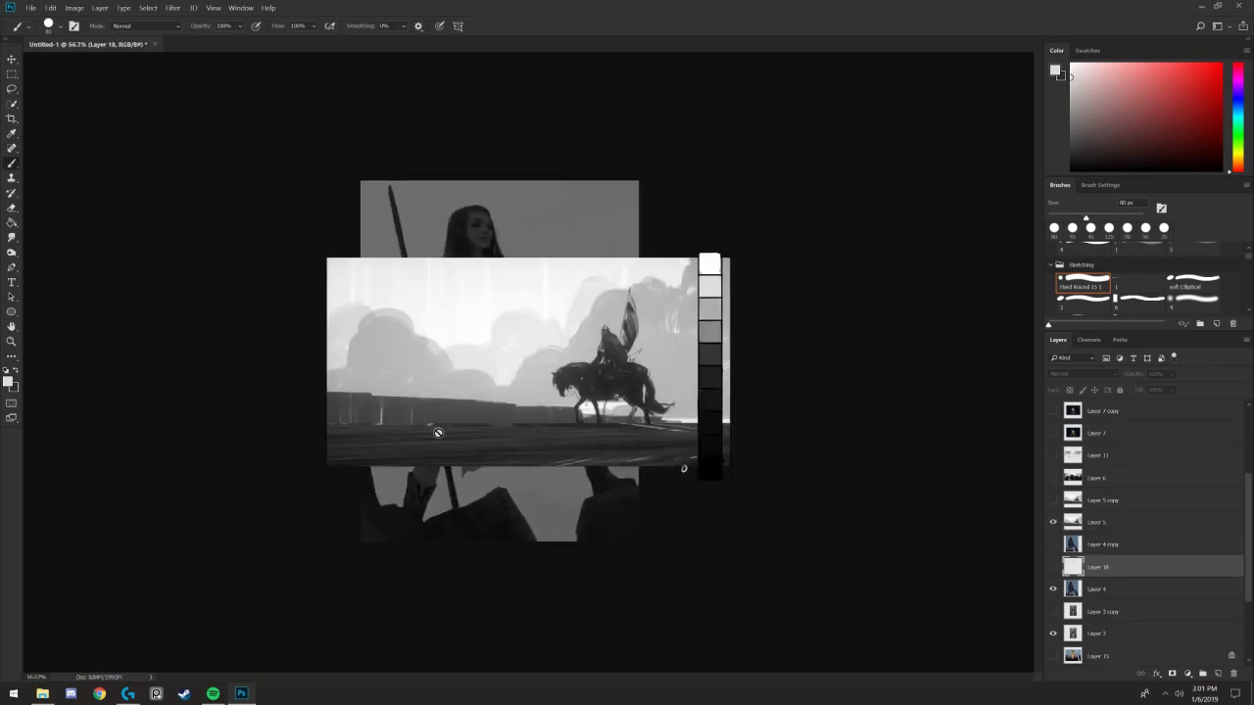
key("ctrl+plus")
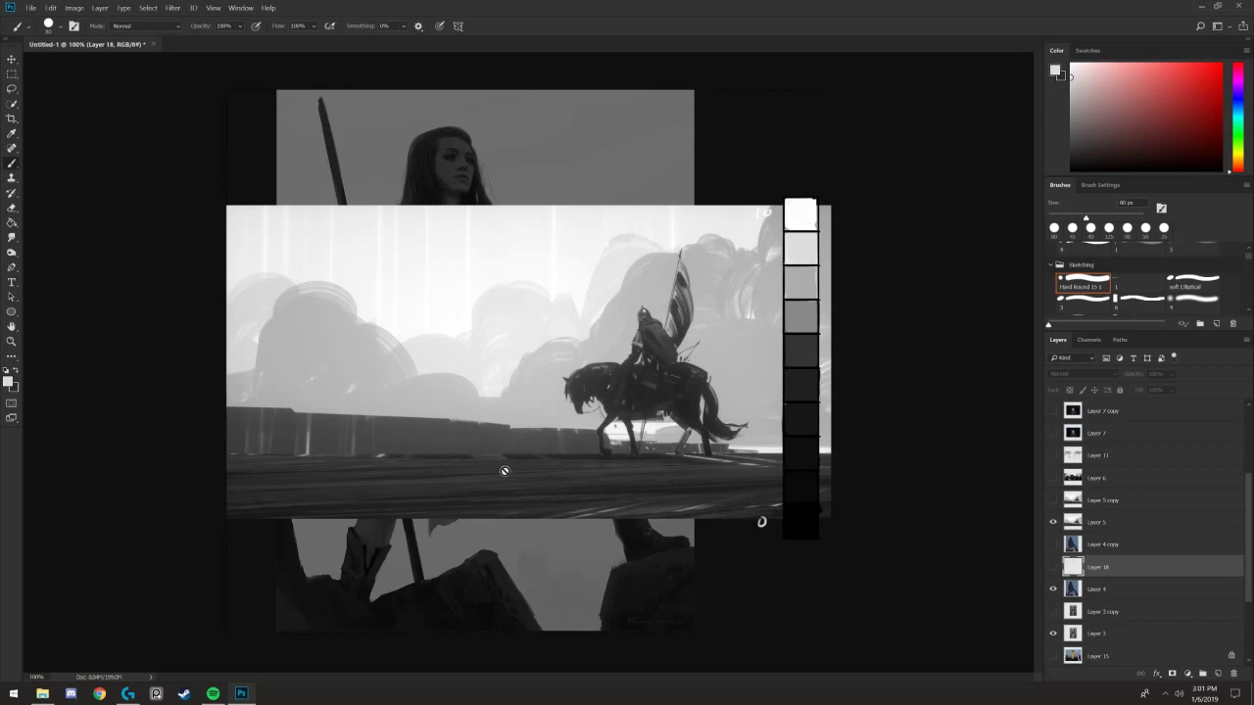
left_click(1113, 528)
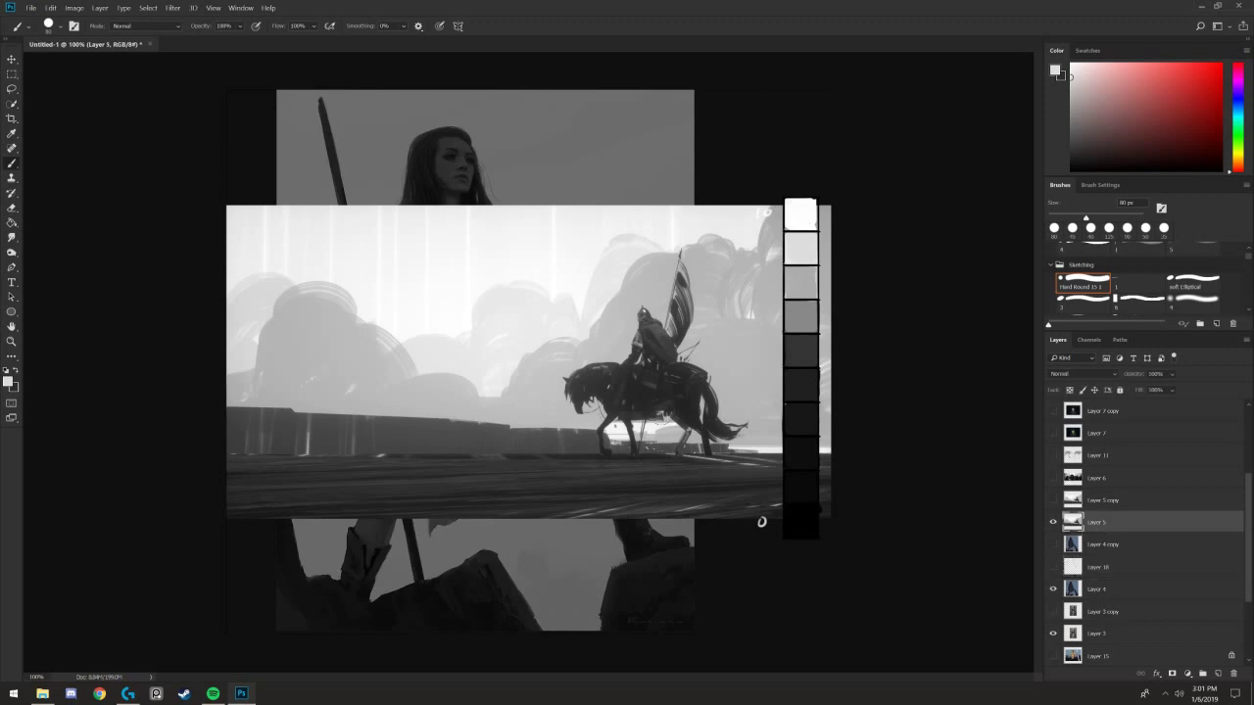
- Sample a near-black from the value scale, test it over the horse and undo the stroke
left_click(783, 492, "alt")
mouse_move(685, 407)
left_mouse_down()
mouse_move(698, 409)
mouse_move(680, 392)
mouse_move(652, 407)
left_mouse_up()
key("ctrl+z")
- Examine the horse and rider's dark values up close, then view the whole painting beside the value scale
key("alt")
scroll(752, 444, "up", 6)
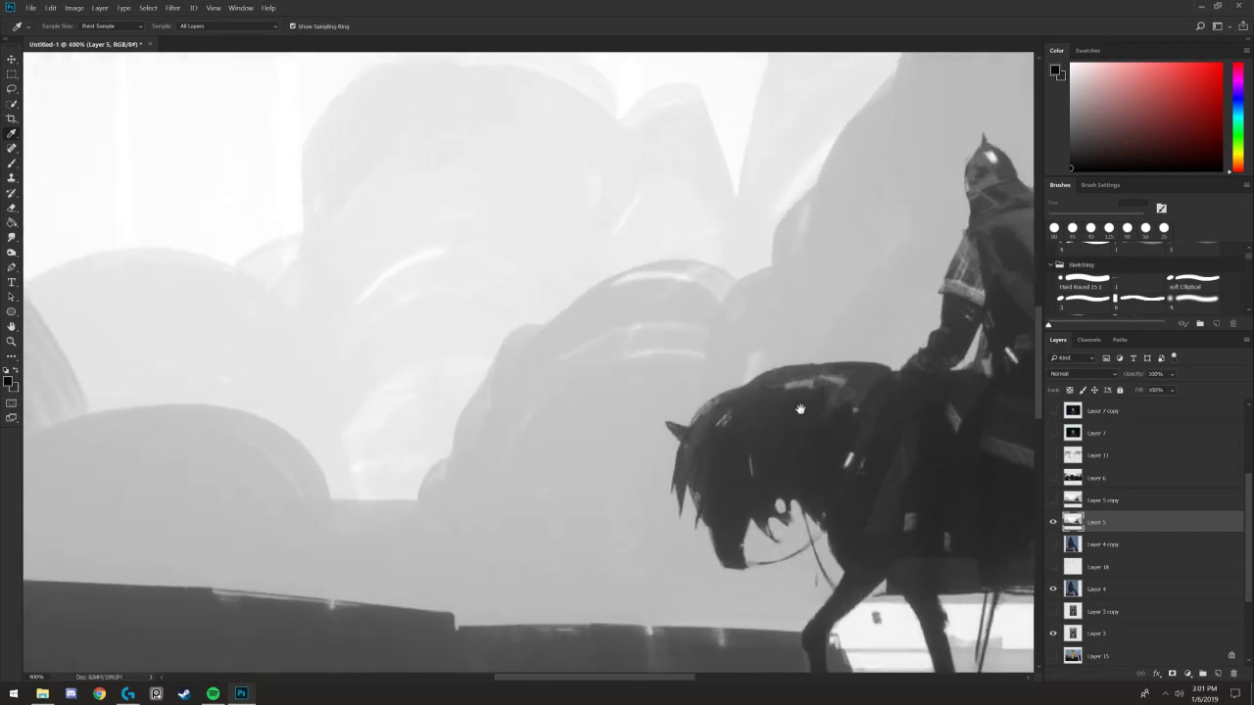
scroll(546, 339, "down", 1)
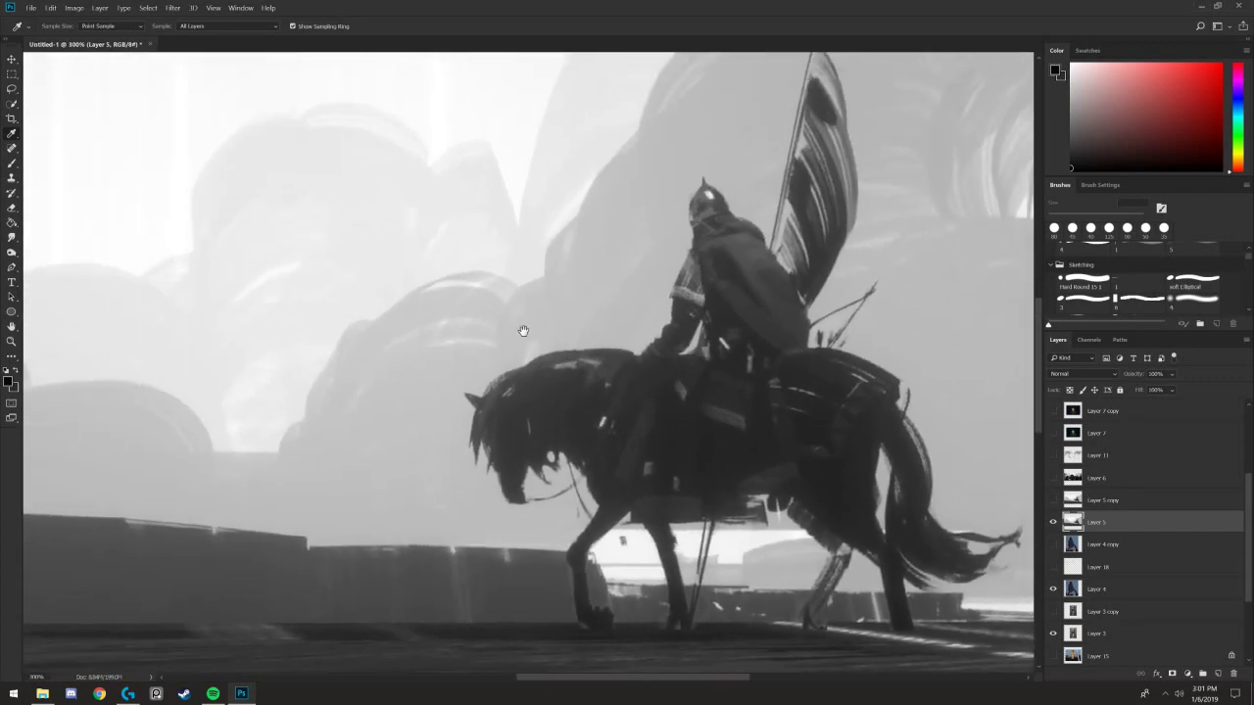
key("ctrl+minus")
key("ctrl+plus")
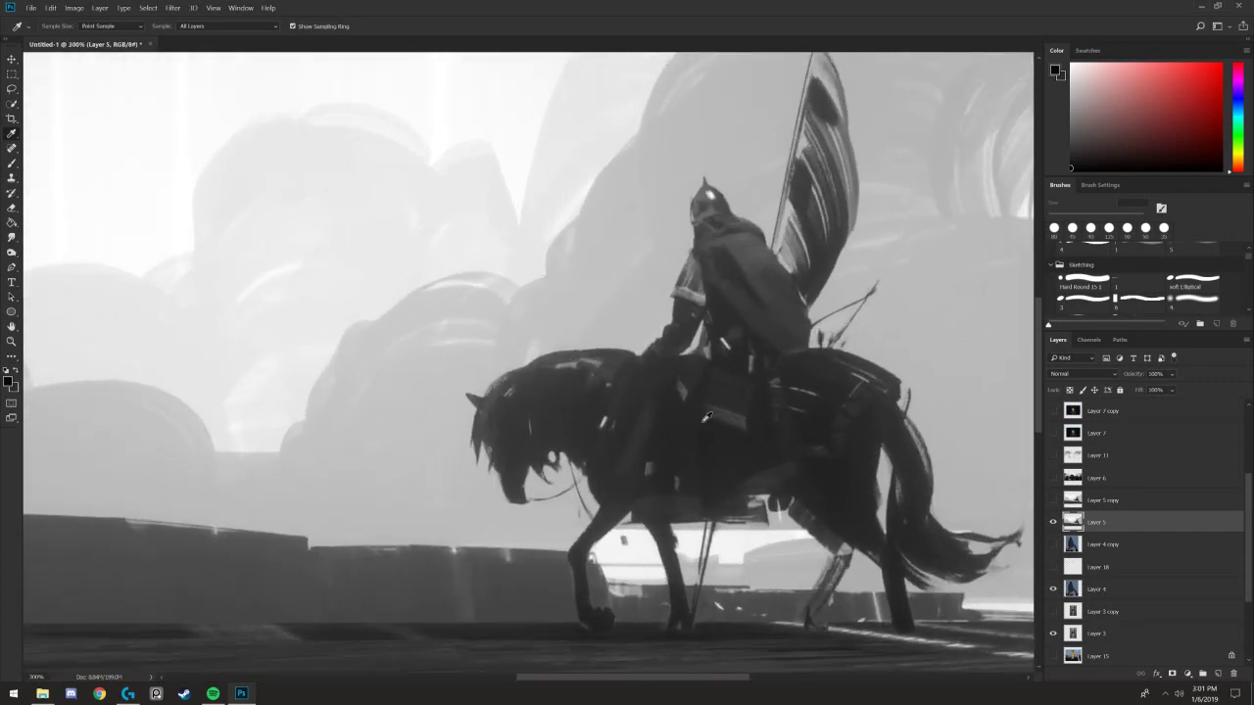
scroll(761, 434, "down", 3)
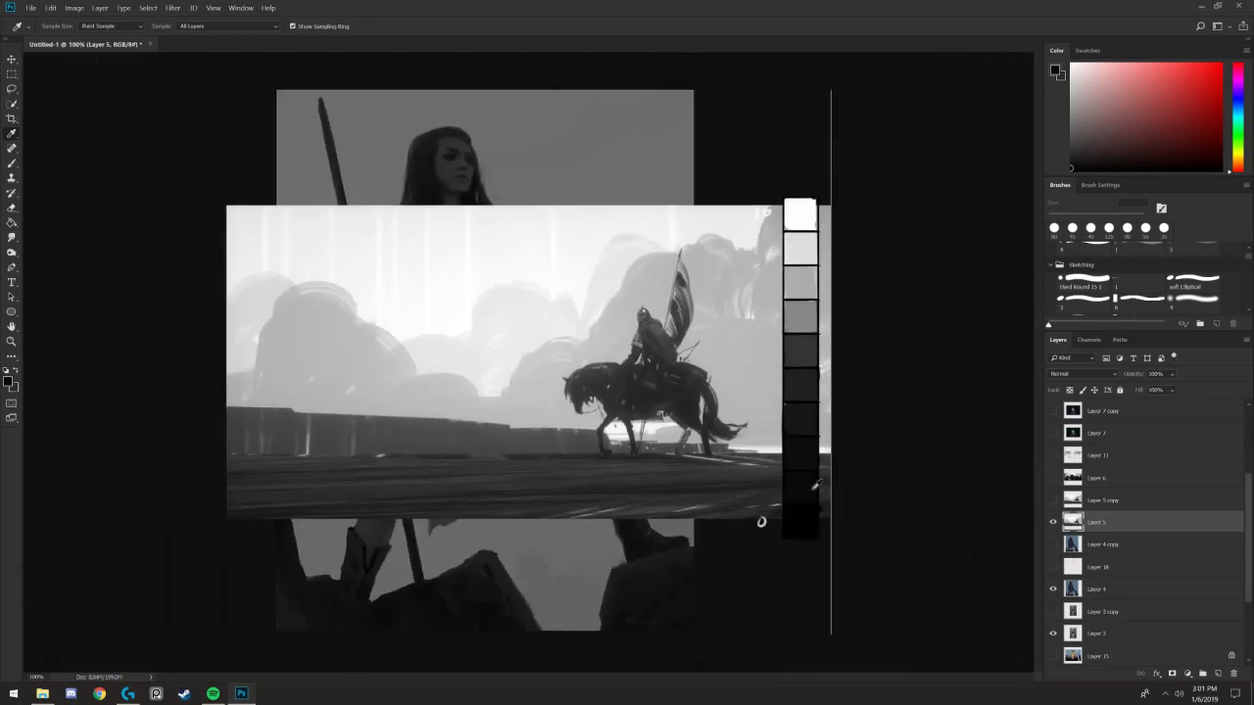
- Sample a dark grey, paint a test stroke over the horse's body and undo it
left_click_drag(693, 401, 662, 401)
key("b")
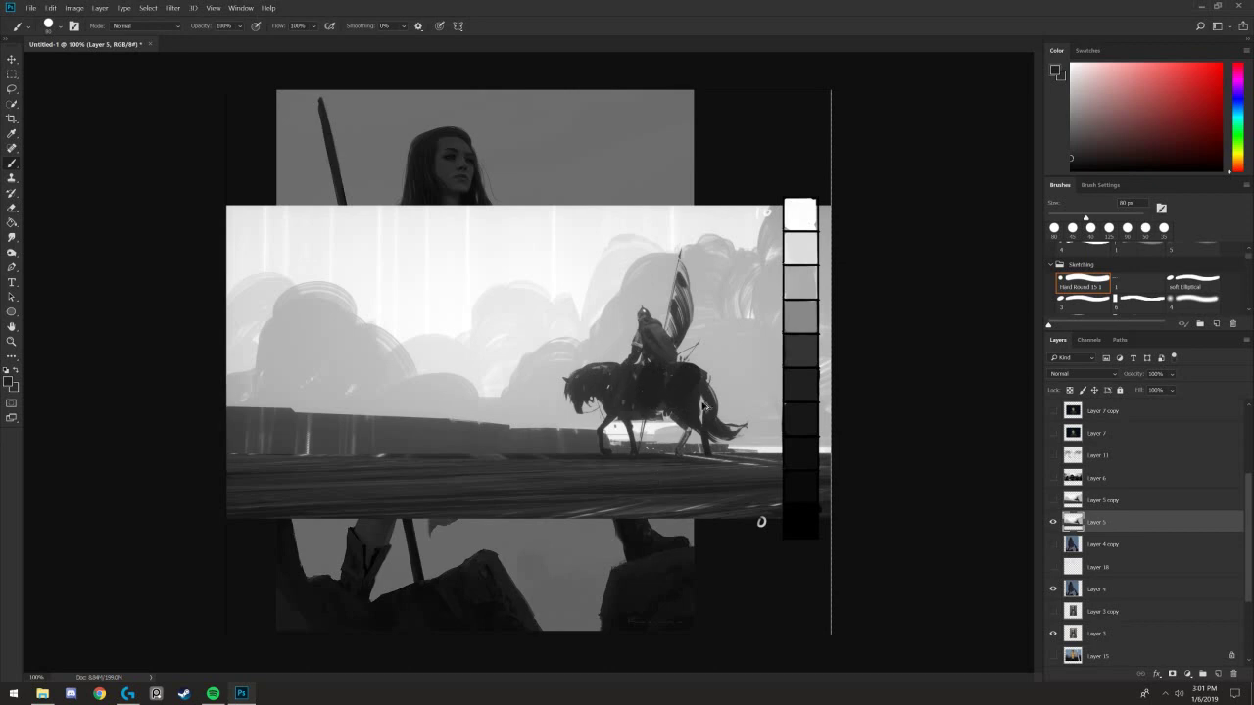
key("[")
left_click_drag(648, 410, 648, 425)
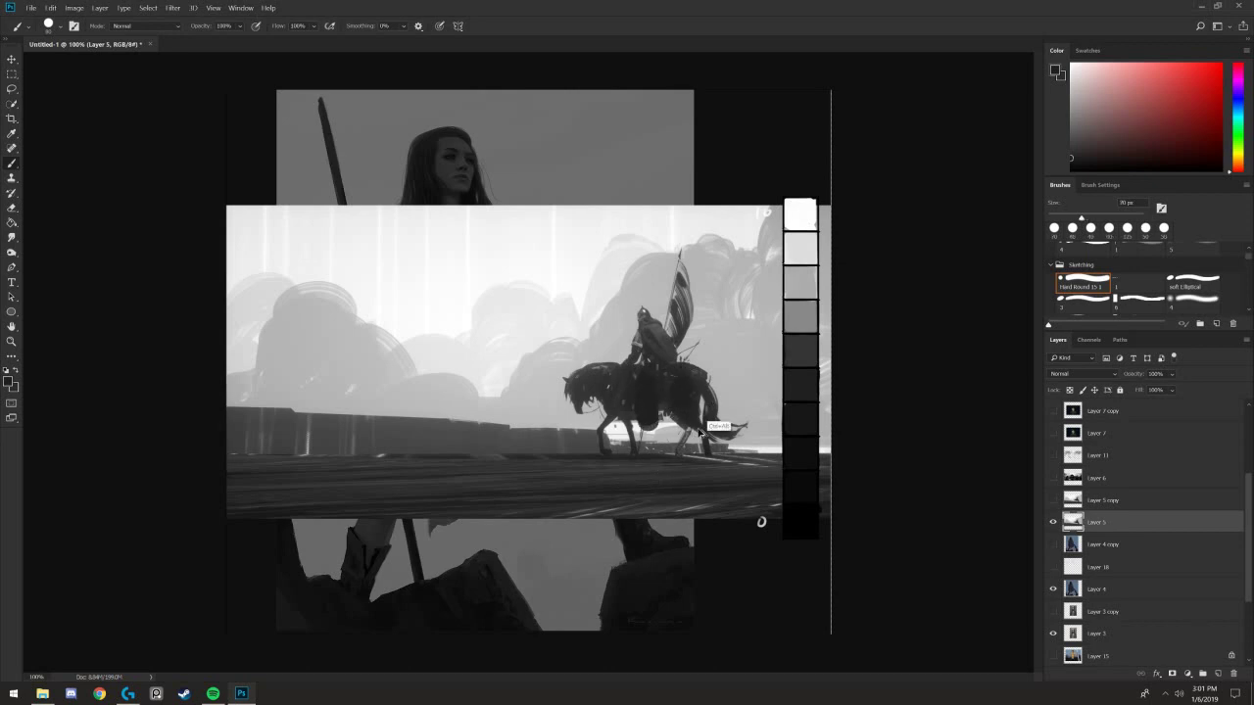
key("ctrl+alt+z")
- Paint long dark test strokes over the light clouds beside the value scale with a 40 px brush and undo them
key("[")
left_click_drag(776, 215, 778, 395)
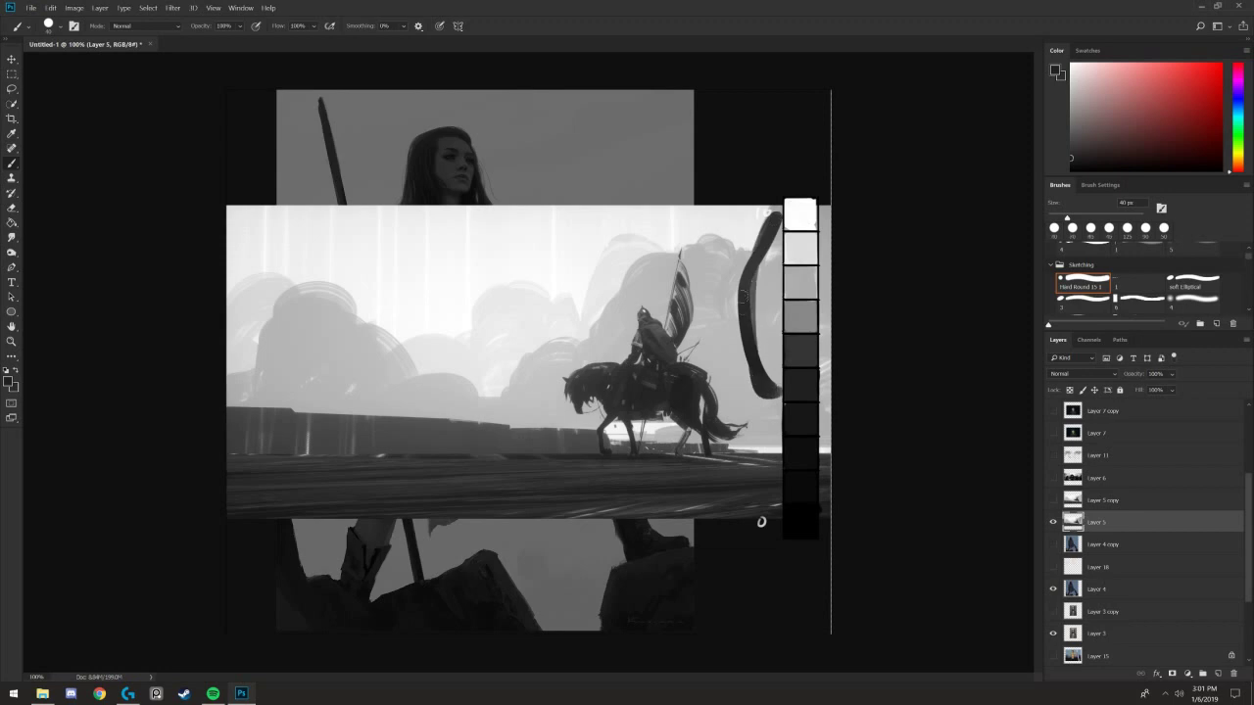
left_click_drag(736, 278, 774, 382)
left_click_drag(768, 201, 779, 388)
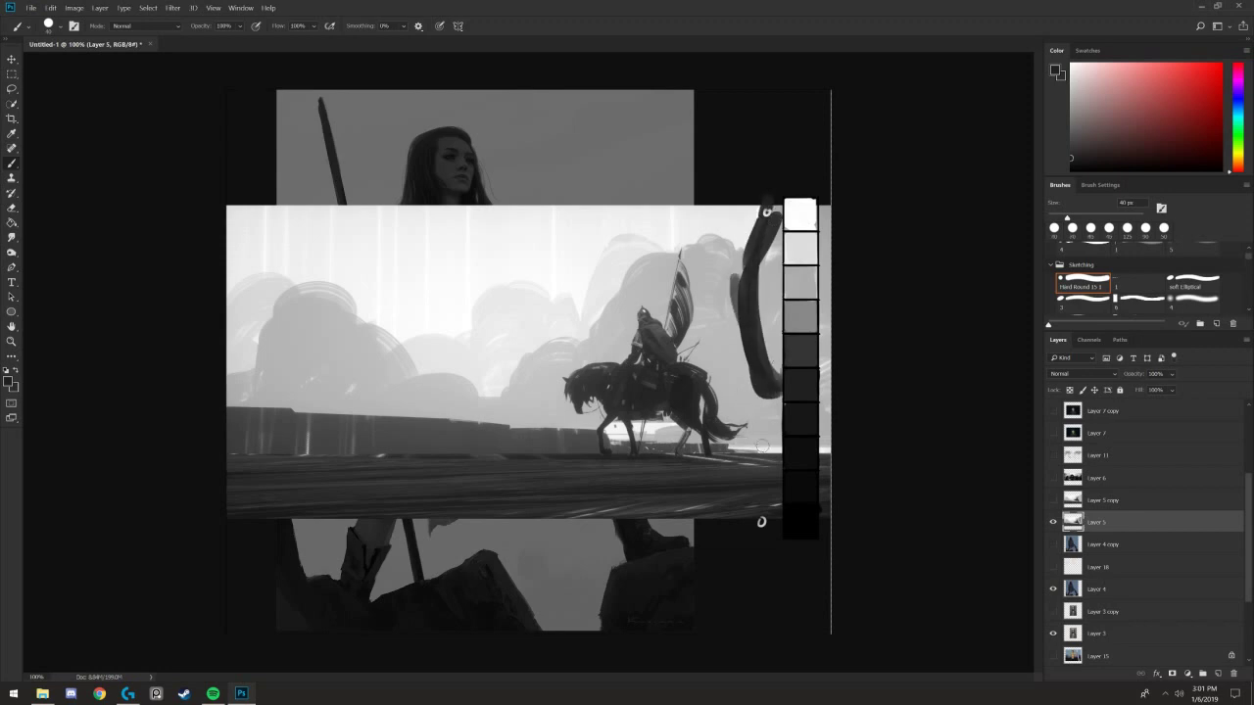
key("ctrl+z")
key("ctrl+z")
- Enlarge the brush and paint near-black test strokes across the ground below the horse
key("bracketright")
key("bracketright")
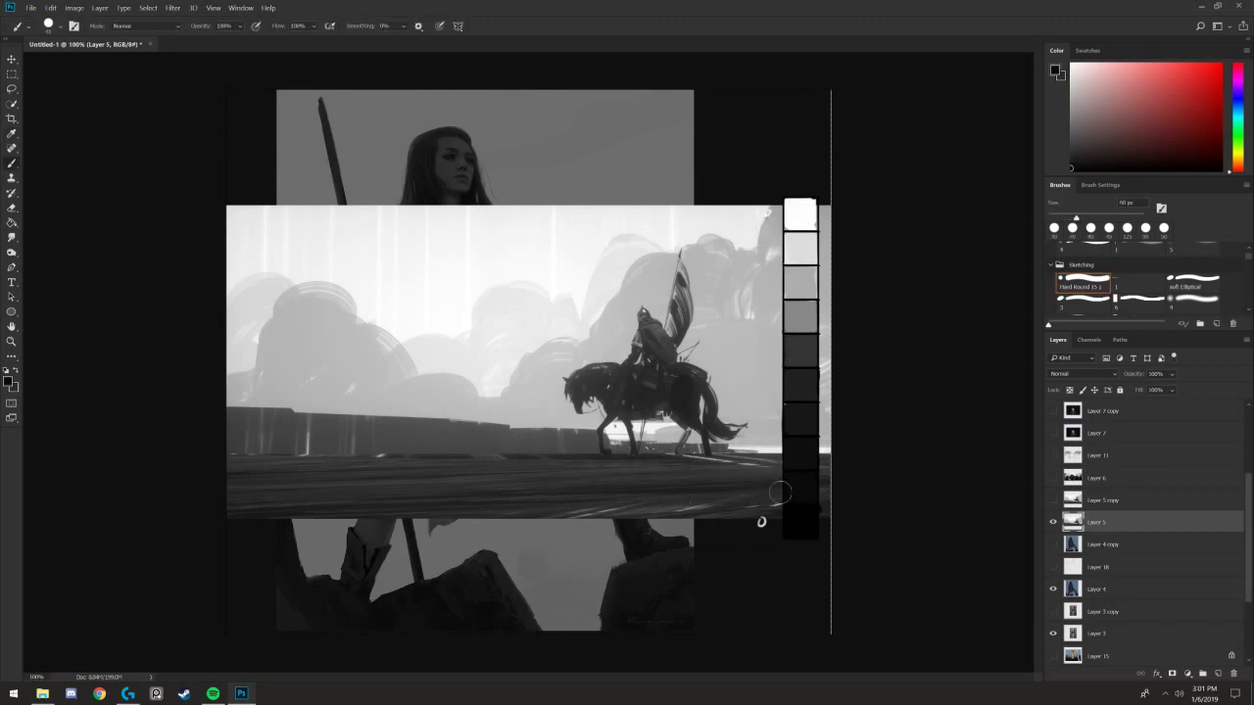
left_click_drag(821, 477, 532, 498)
left_click_drag(772, 495, 537, 501)
mouse_move(662, 505)
left_mouse_down()
mouse_move(575, 509)
mouse_move(460, 485)
mouse_move(387, 505)
mouse_move(273, 500)
mouse_move(317, 508)
left_mouse_up()
mouse_move(514, 505)
left_mouse_down()
mouse_move(464, 487)
mouse_move(418, 498)
left_mouse_up()
left_click_drag(670, 507, 860, 502)
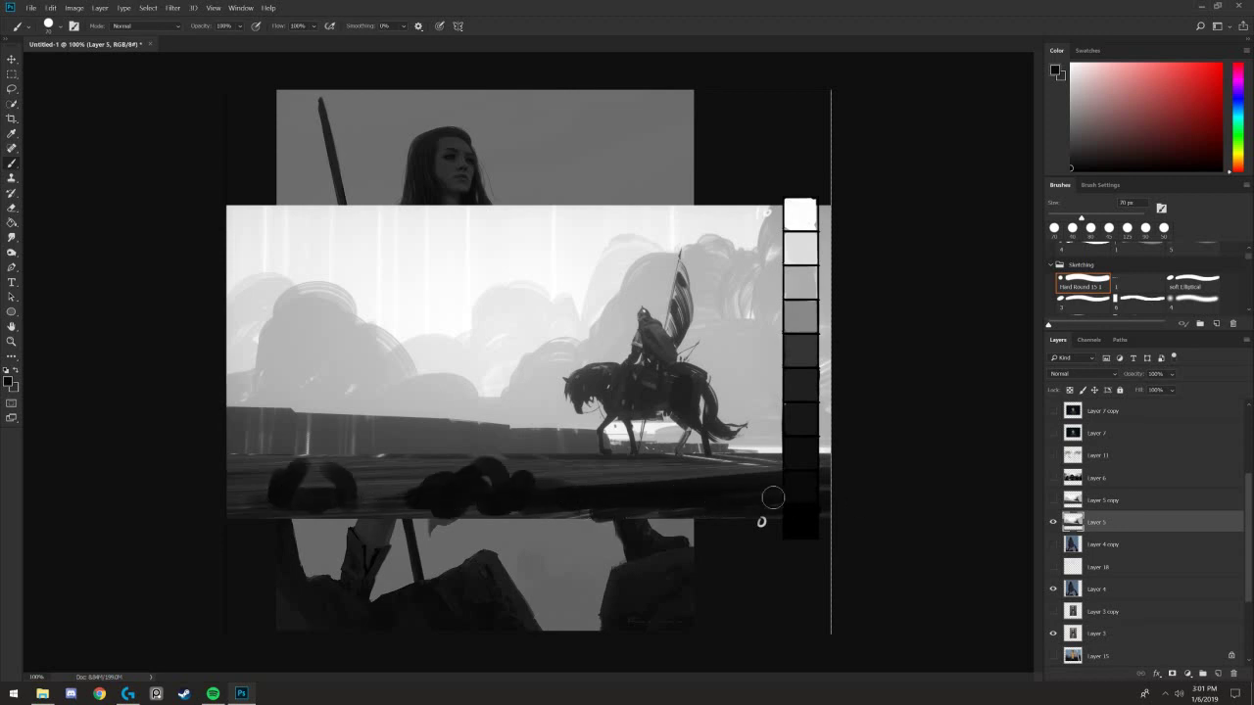
left_click_drag(741, 517, 555, 520)
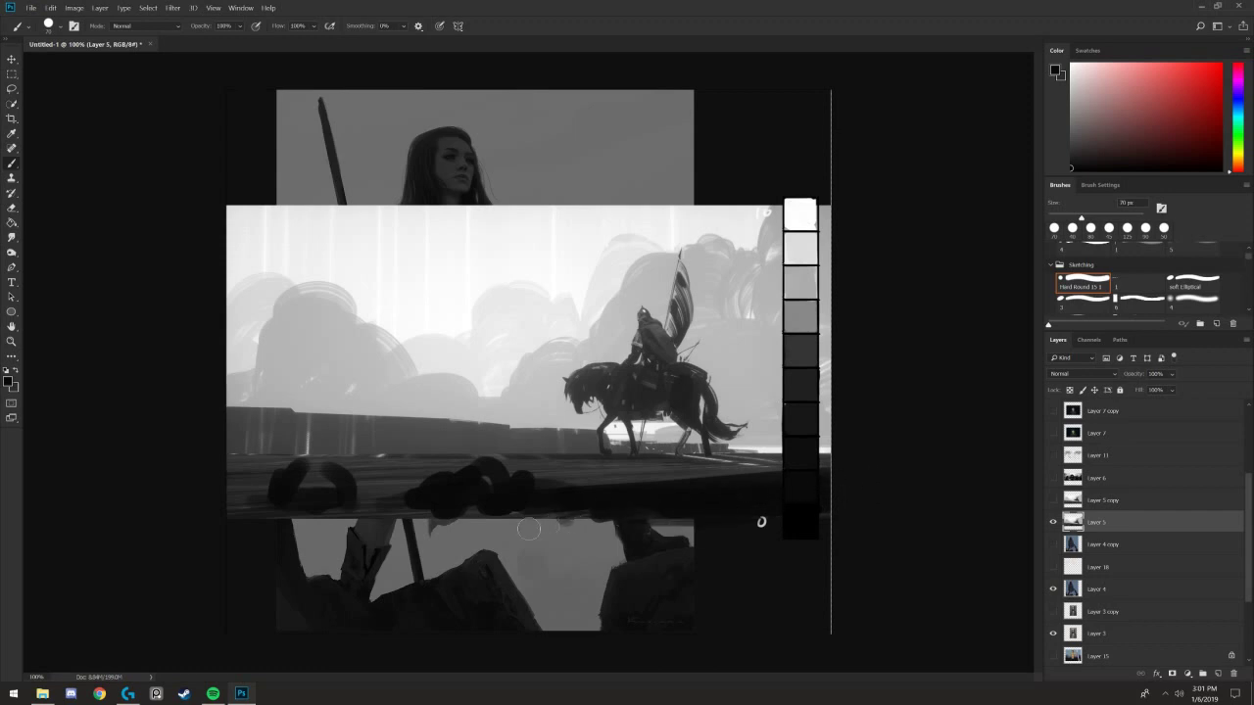
left_click_drag(384, 453, 301, 507)
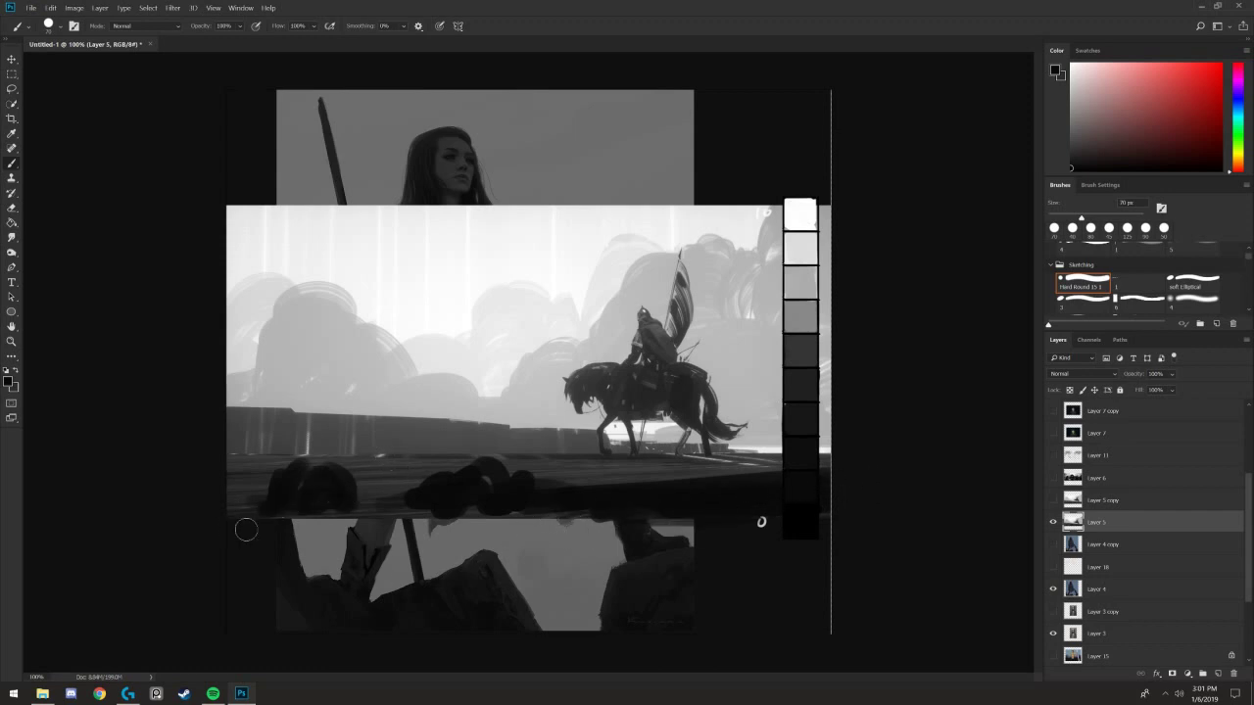
- Undo all the near-black test strokes on the ground
key("ctrl+z")
key("ctrl+z")
key("ctrl+z")
key("ctrl+z")
key("ctrl+z")
key("ctrl+z")
key("ctrl+z")
key("ctrl+z")
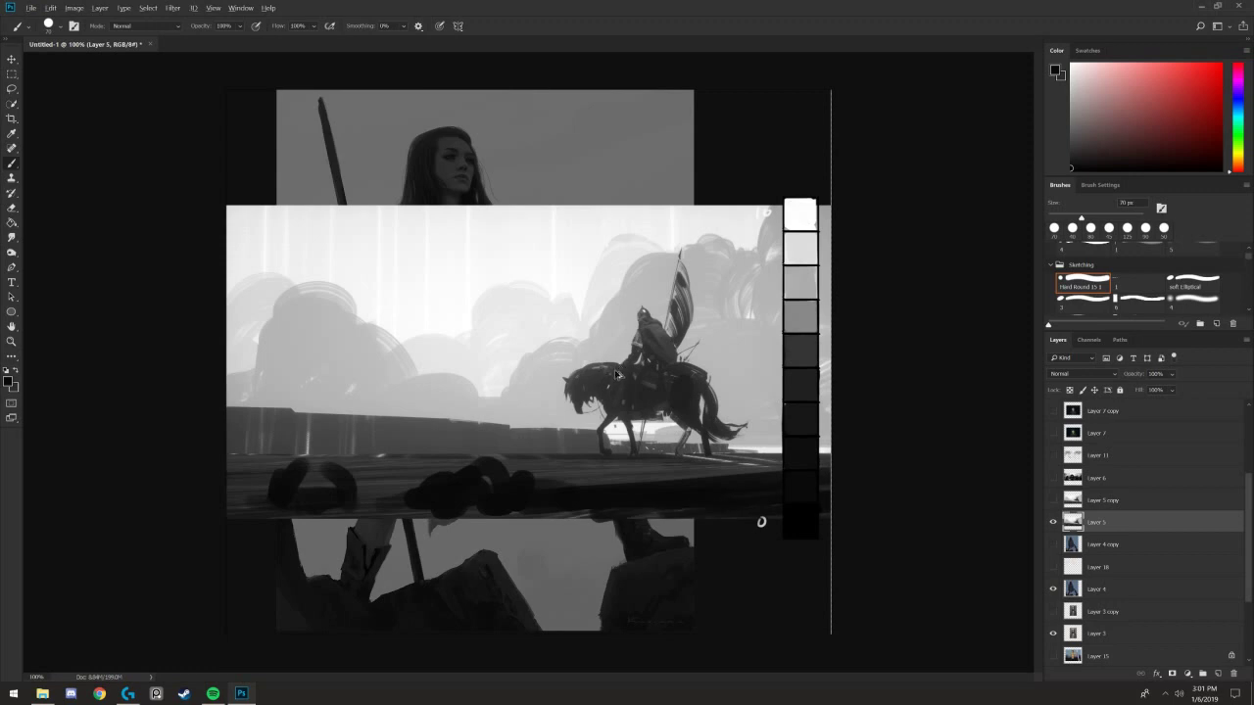
key("ctrl+z")
key("ctrl+z")
key("ctrl+z")
key("ctrl+z")
key("ctrl+z")
key("ctrl+z")
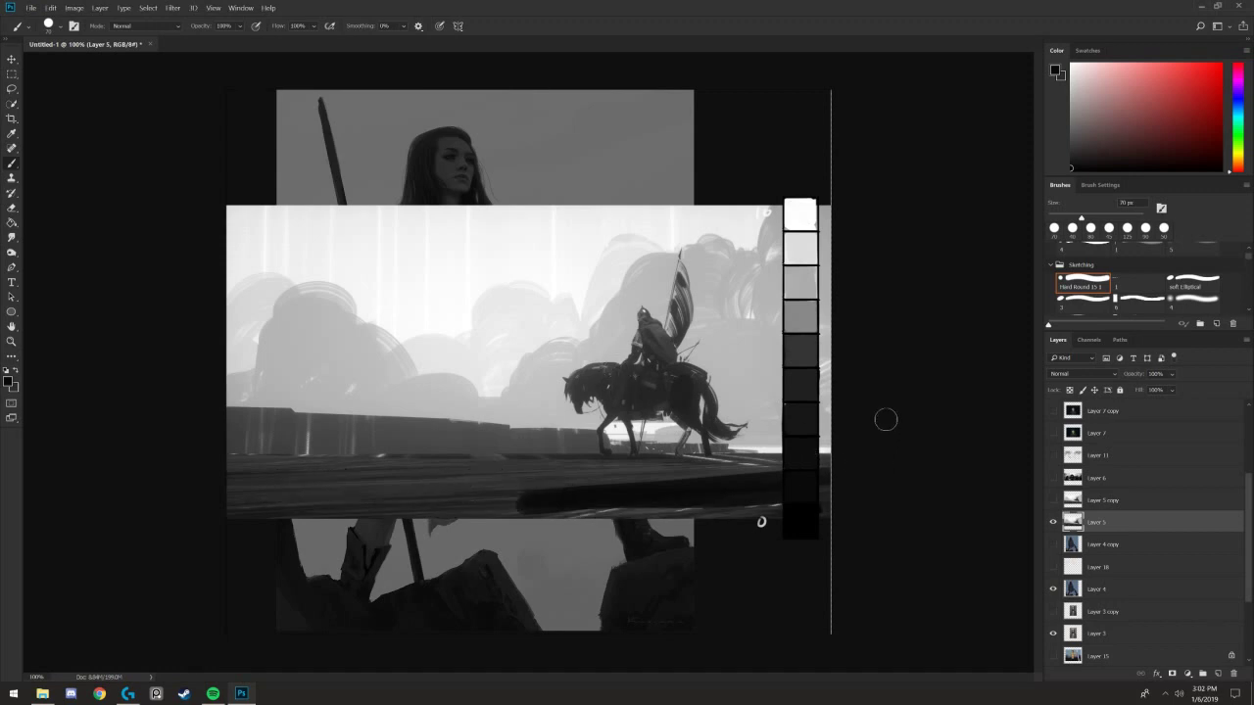
key("ctrl+z")
key("ctrl+z")
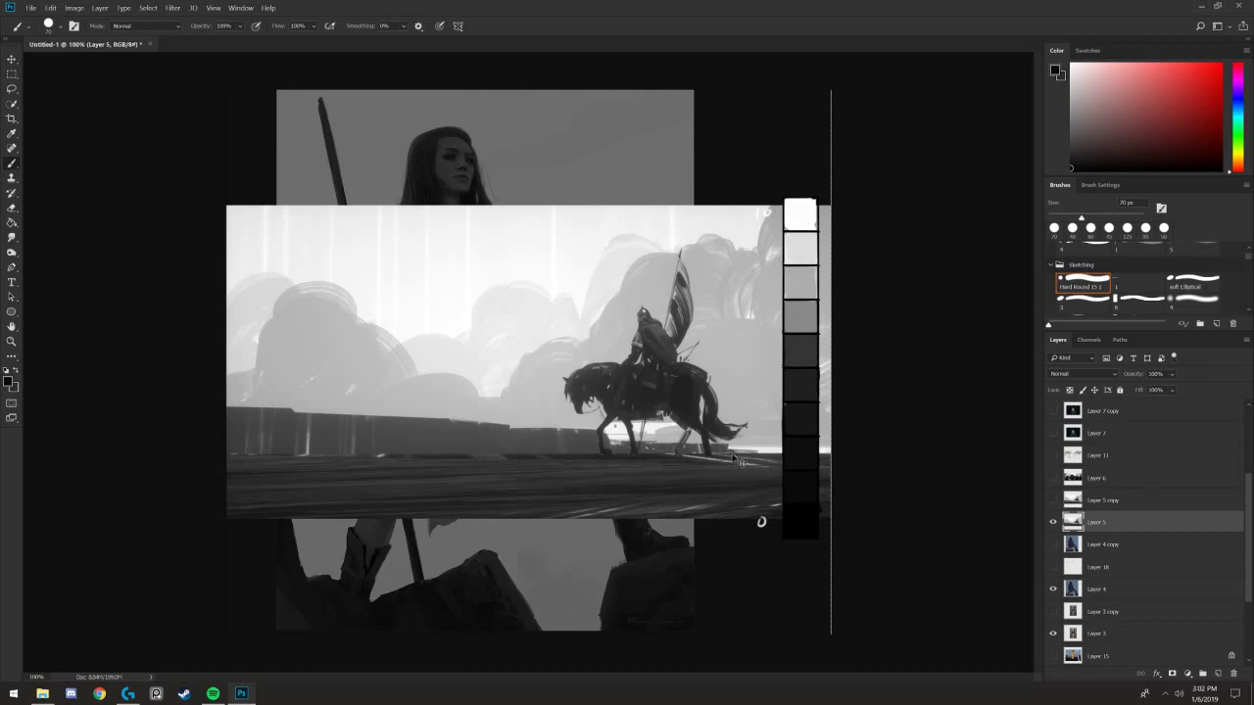
- Examine the horse rider's dark, mid and light value groups up close and in the full view beside the value scale
key("ctrl+plus")
left_click_drag(722, 434, 626, 406)
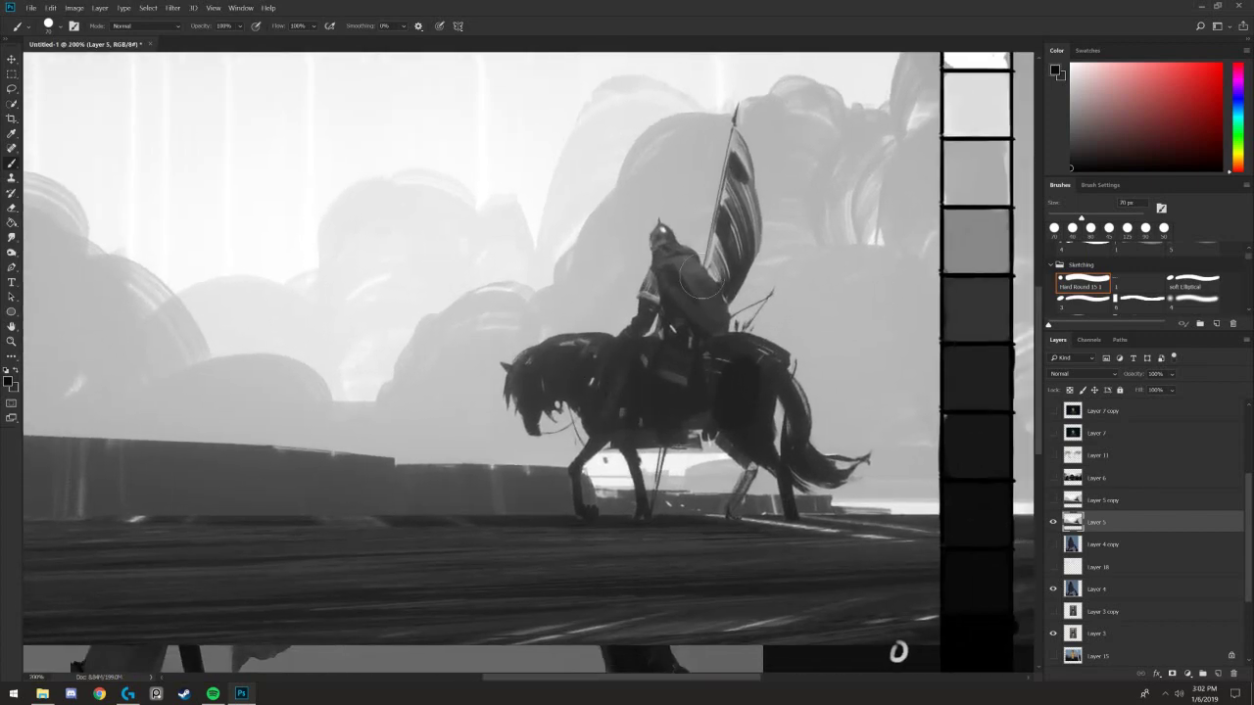
key("ctrl+minus")
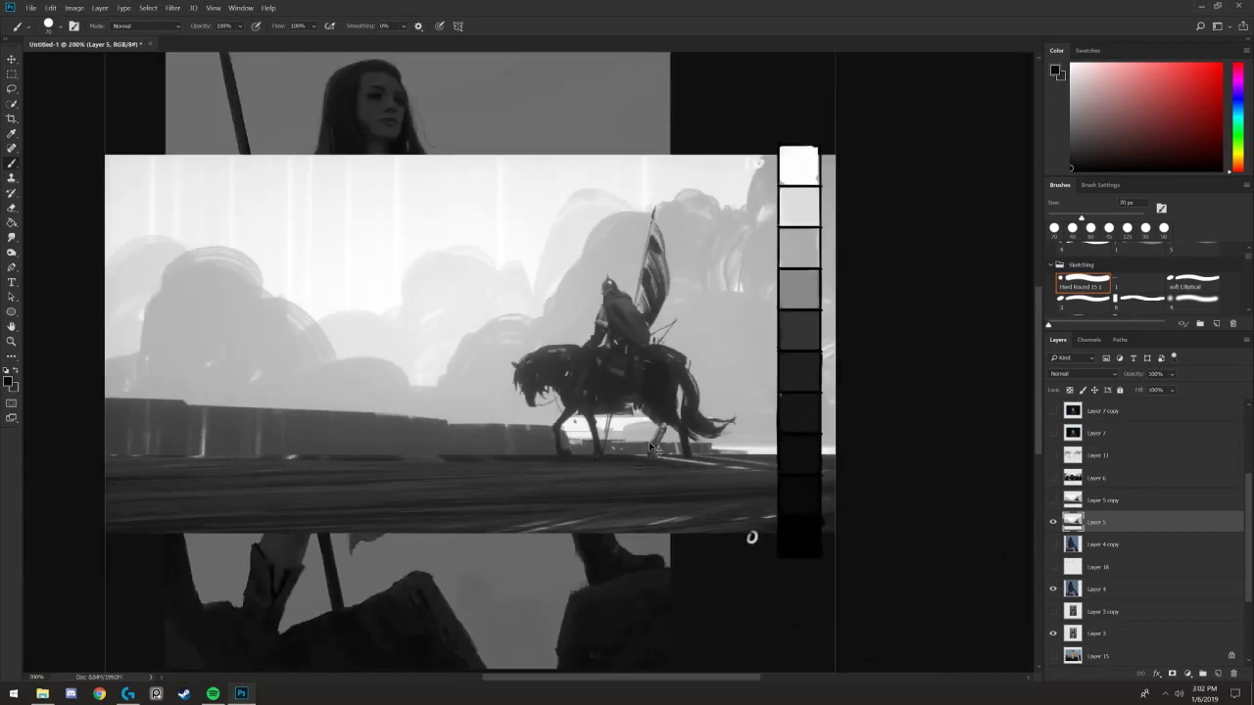
key("ctrl+plus")
key("ctrl+plus")
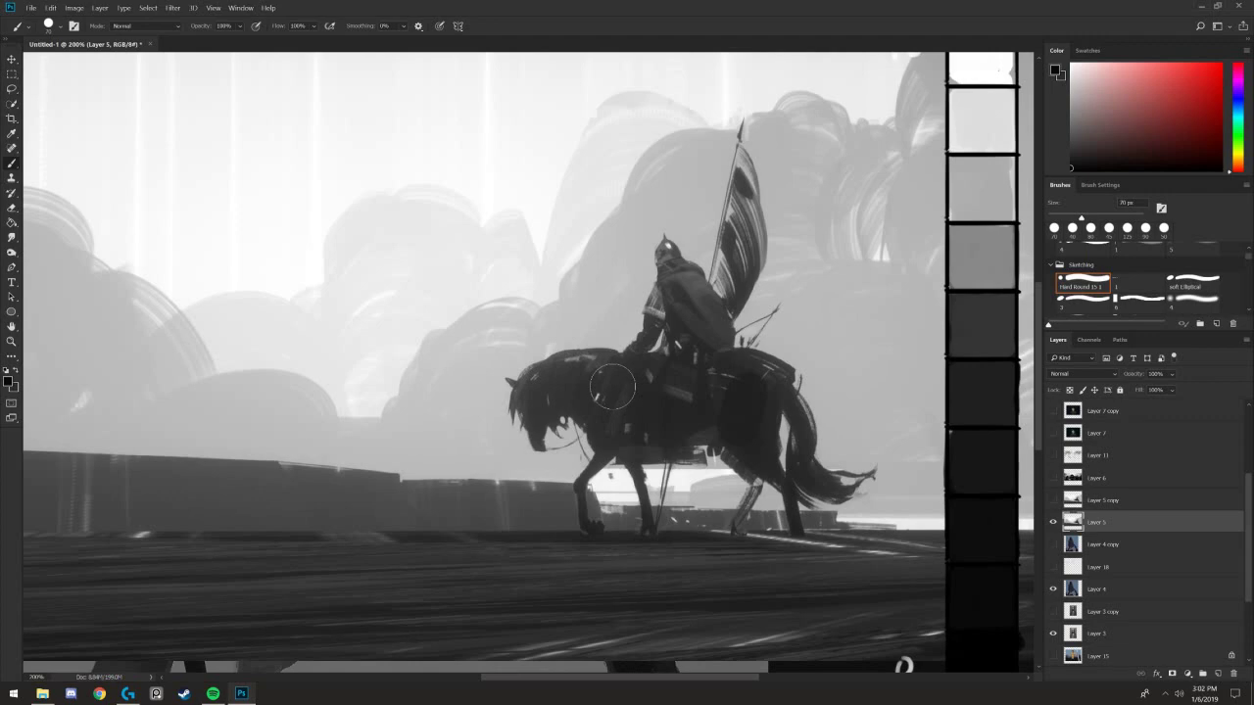
key("ctrl+minus")
left_click_drag(716, 515, 760, 523)
key("ctrl+plus")
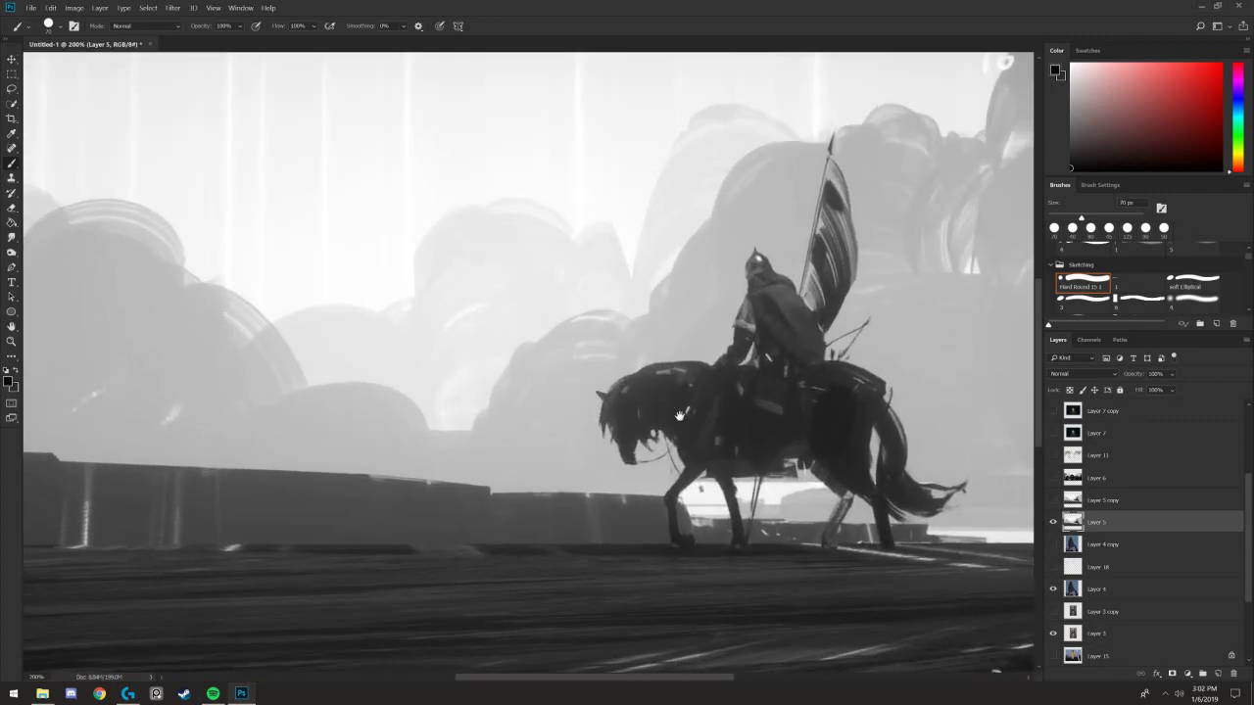
left_click_drag(680, 416, 631, 408)
key("ctrl+minus")
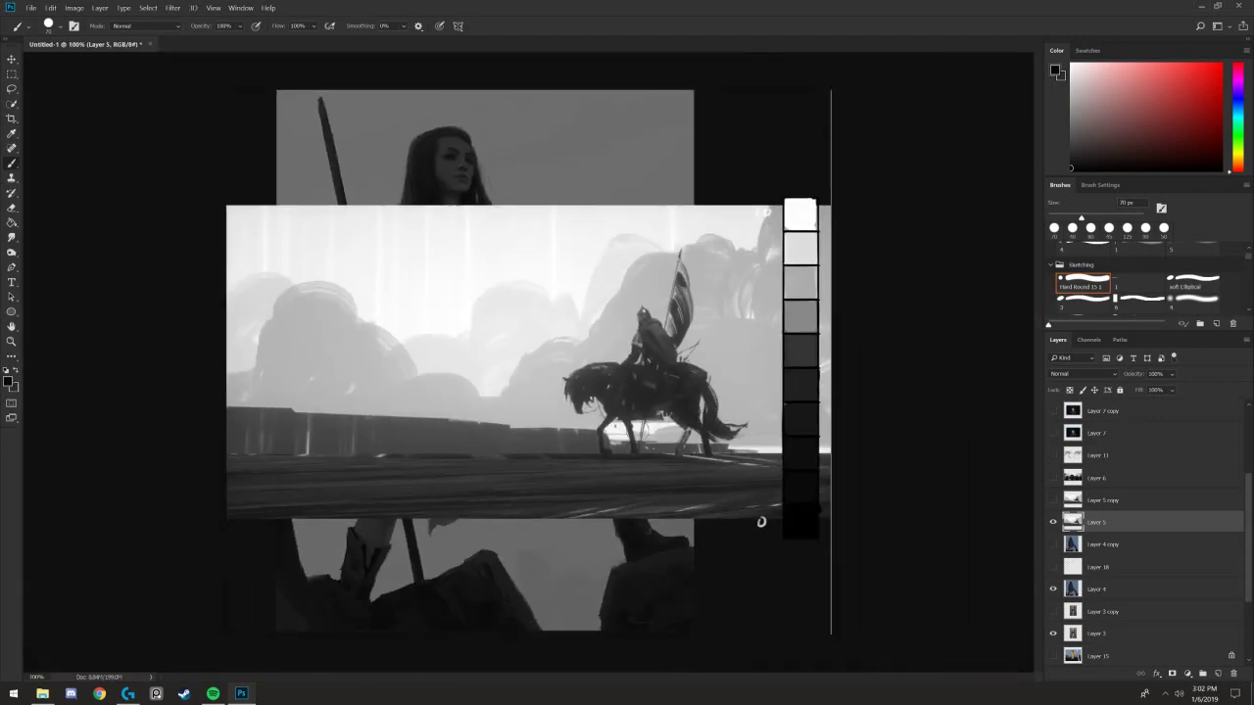
key("ctrl+plus")
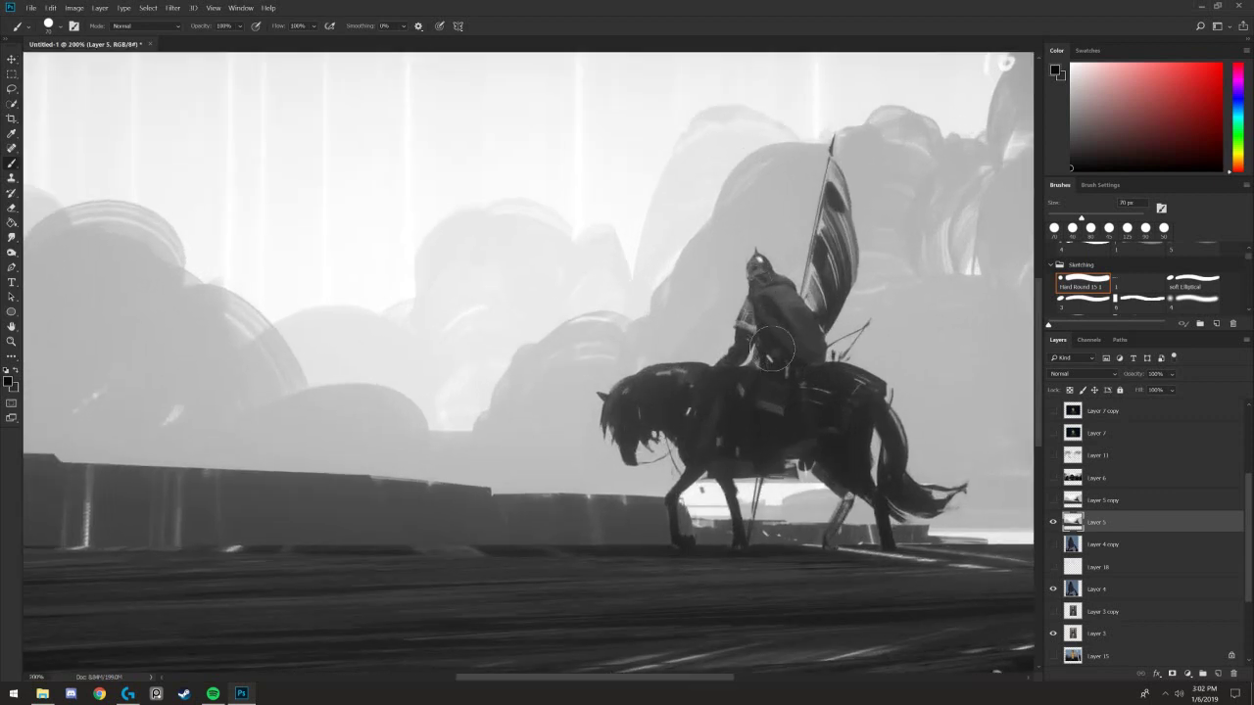
mouse_move(502, 466)
left_mouse_down()
mouse_move(604, 477)
mouse_move(526, 490)
mouse_move(506, 481)
mouse_move(499, 434)
left_mouse_up()
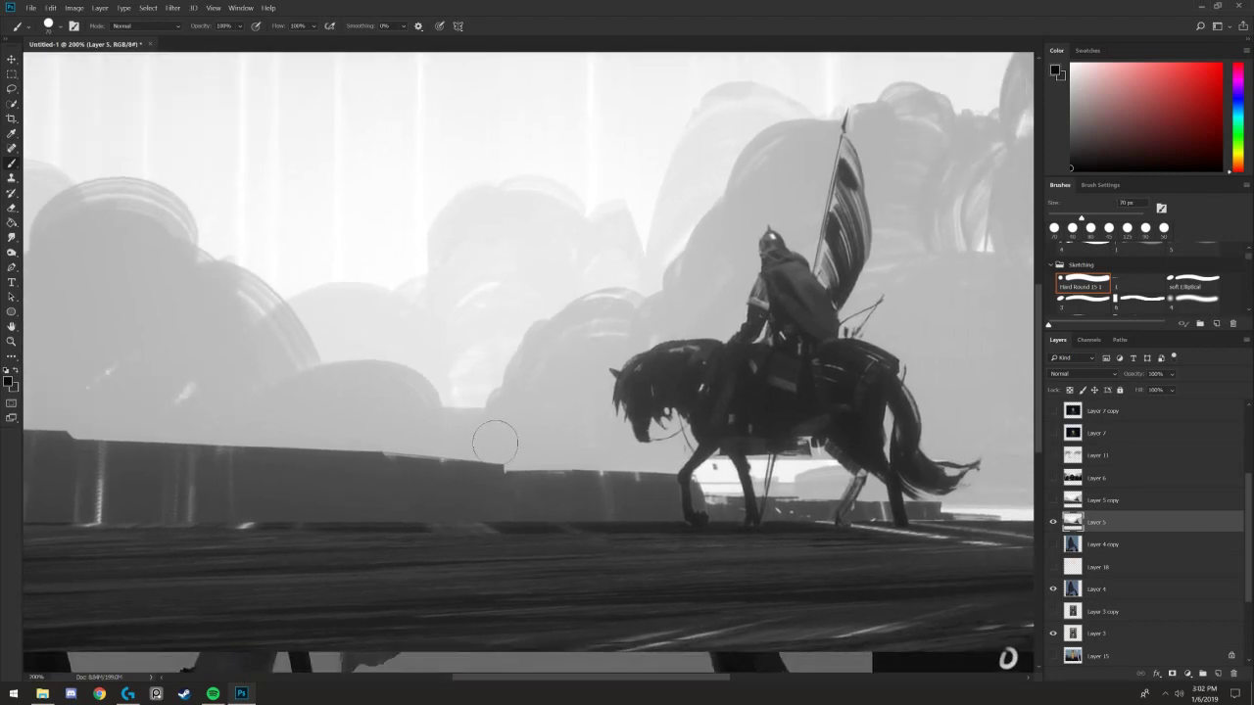
key("ctrl+minus")
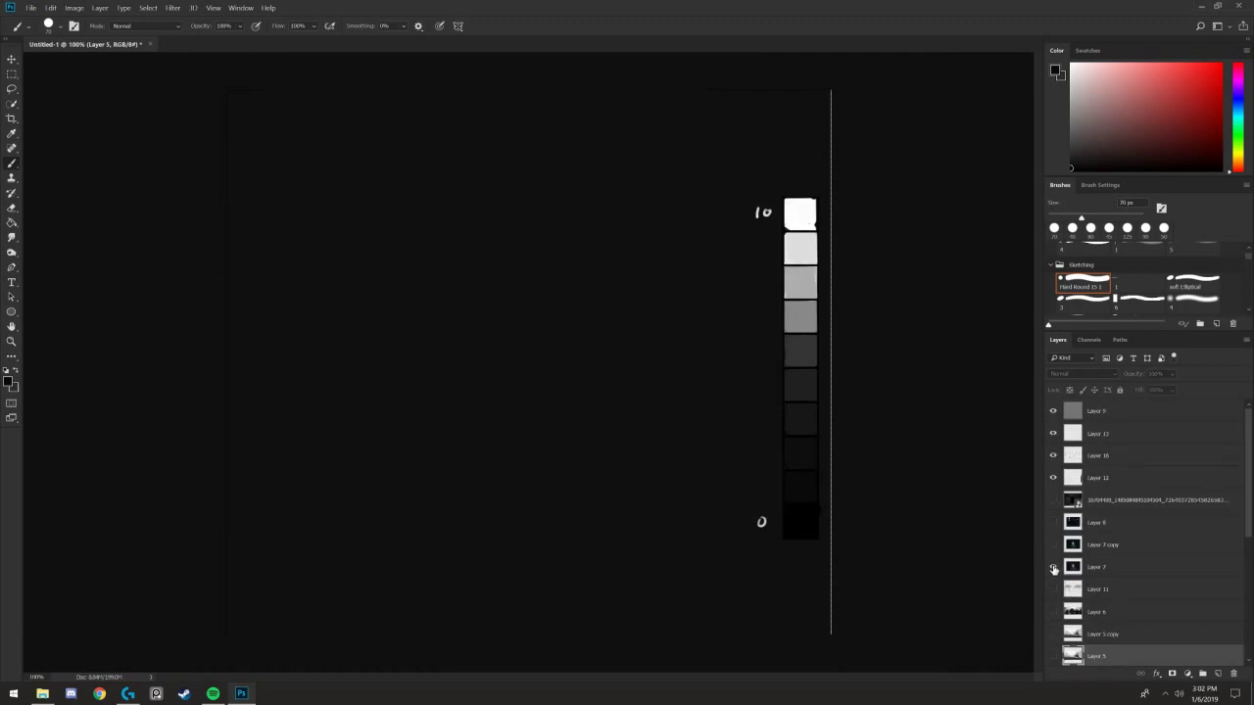
- Show the masked figure painting on Layer 7 and make its layer active
left_click(1053, 568)
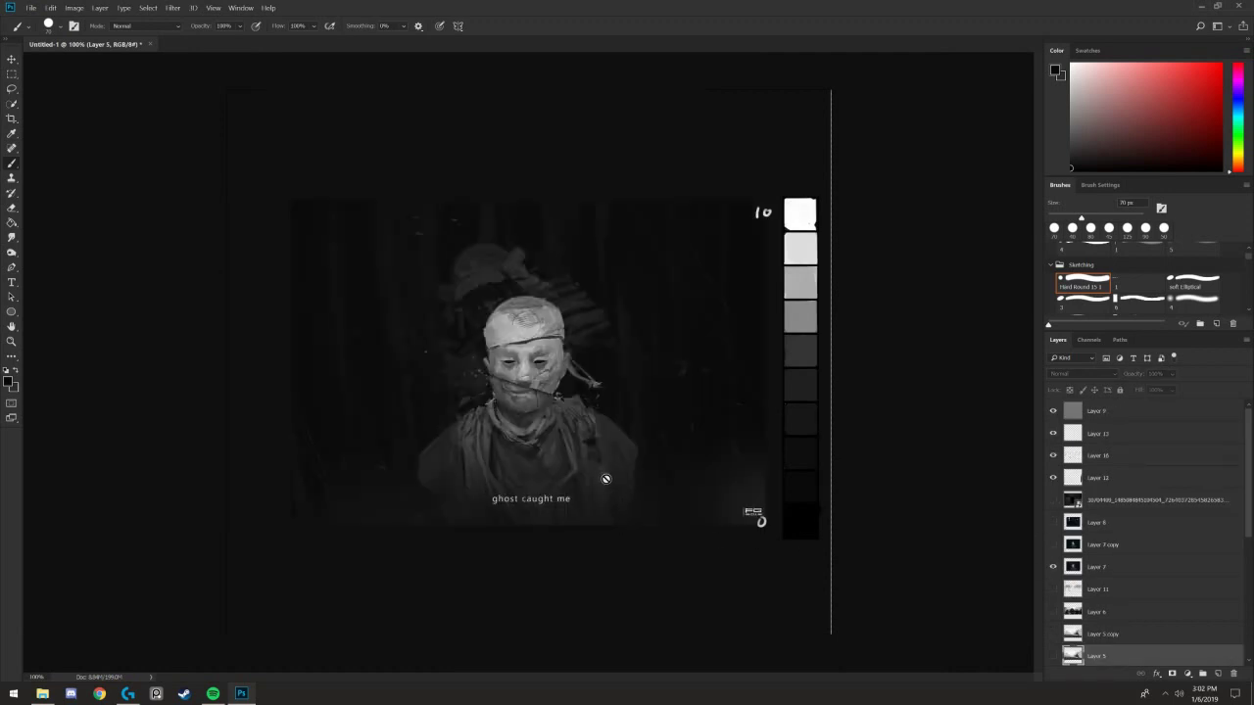
key("ctrl+plus")
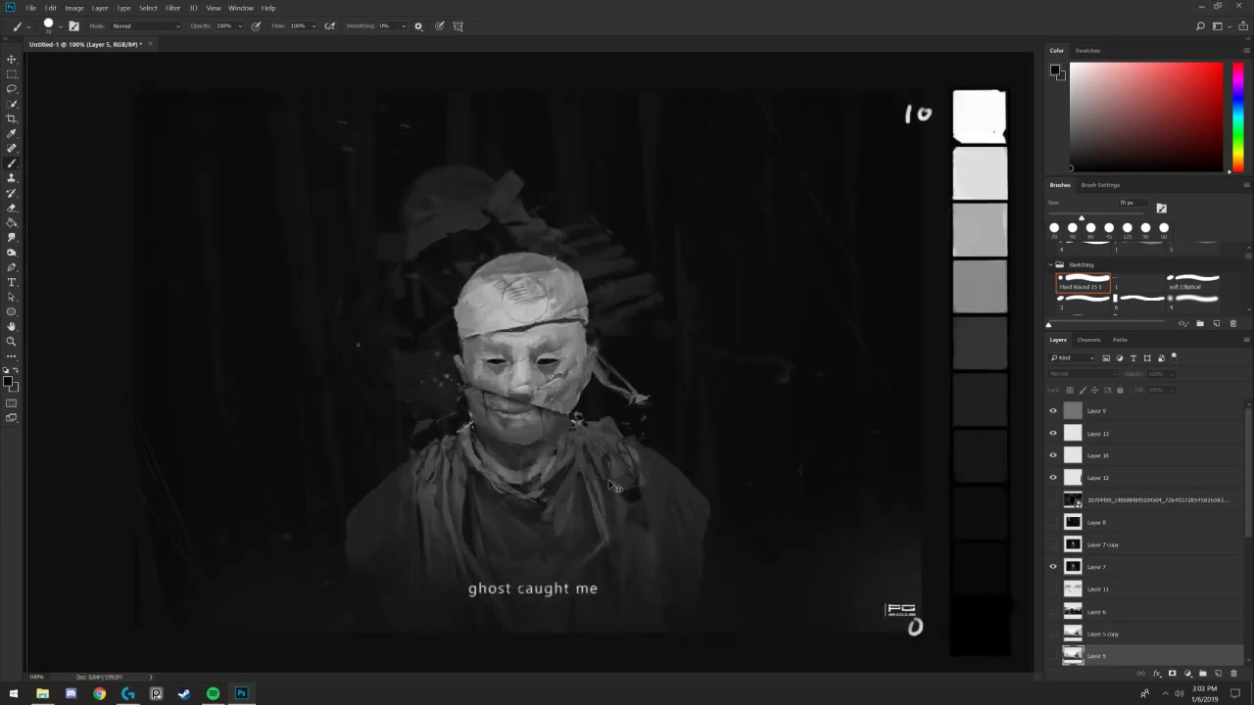
left_click_drag(682, 493, 704, 455)
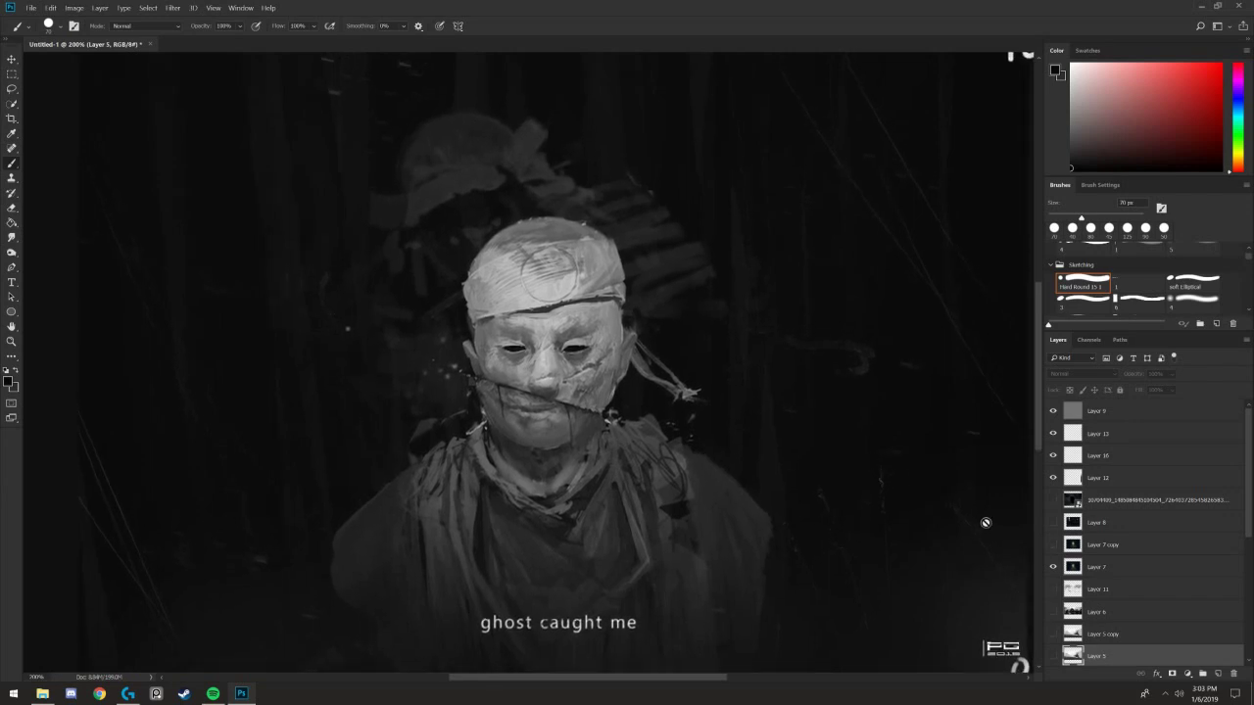
left_click(1098, 576)
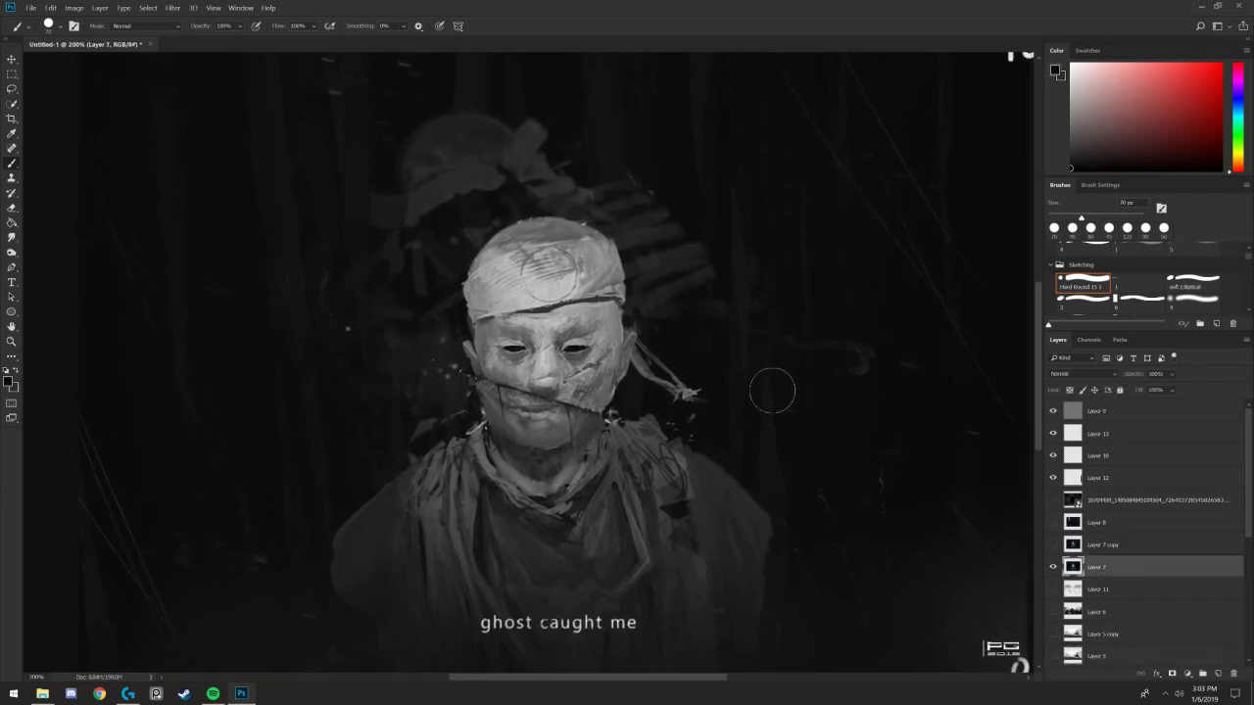
- Try a Gaussian Blur with a 4.9 pixel radius on the masked figure painting and discard it
left_click(172, 8)
mouse_move(200, 127)
left_click(338, 170)
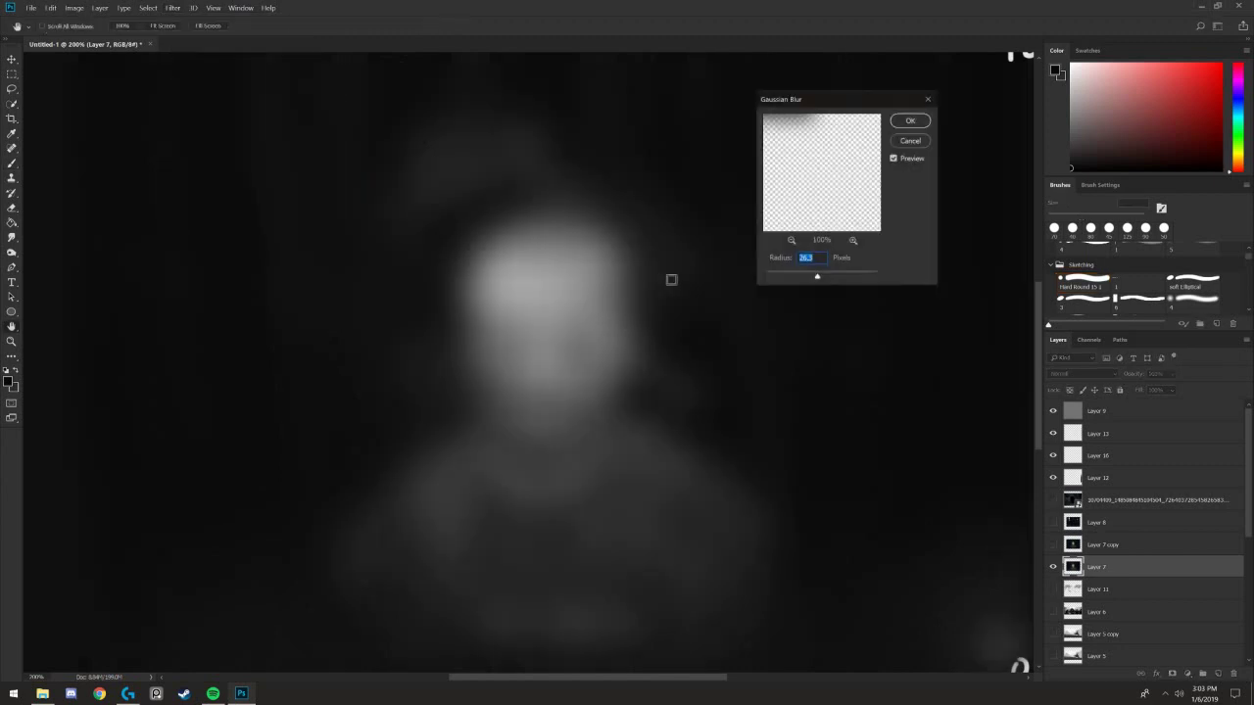
left_click(799, 277)
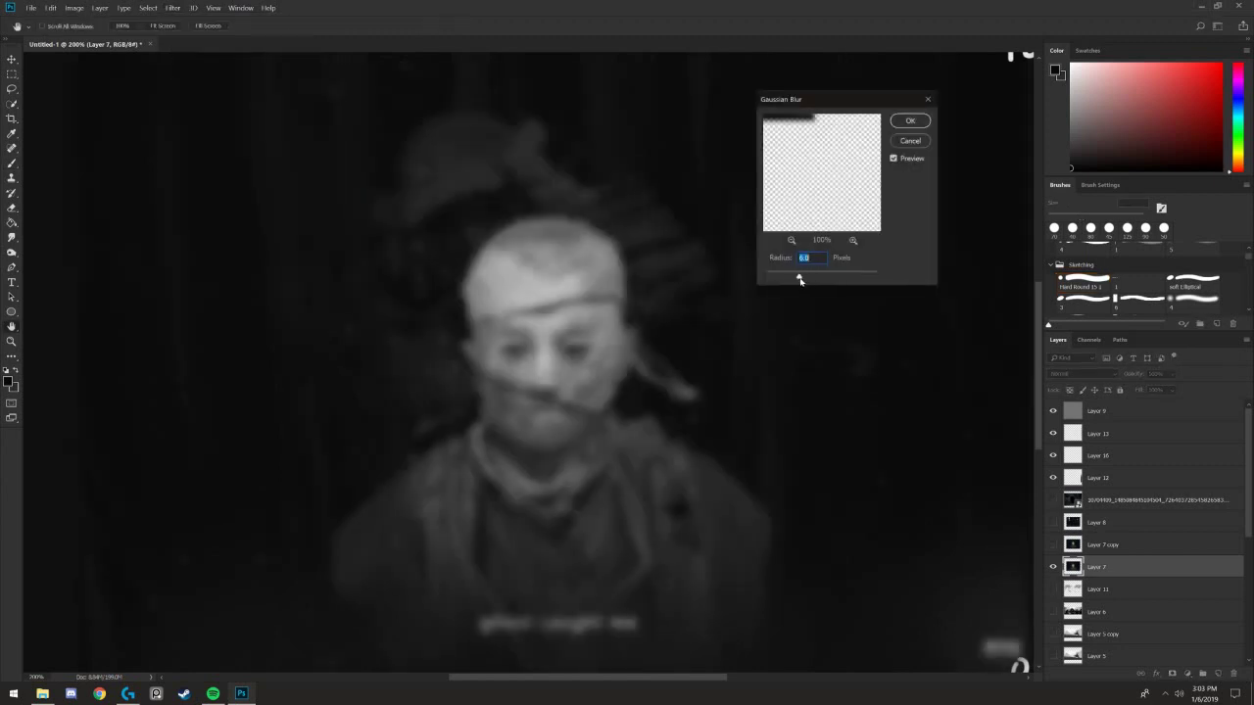
left_click_drag(799, 280, 797, 279)
key("ctrl+minus")
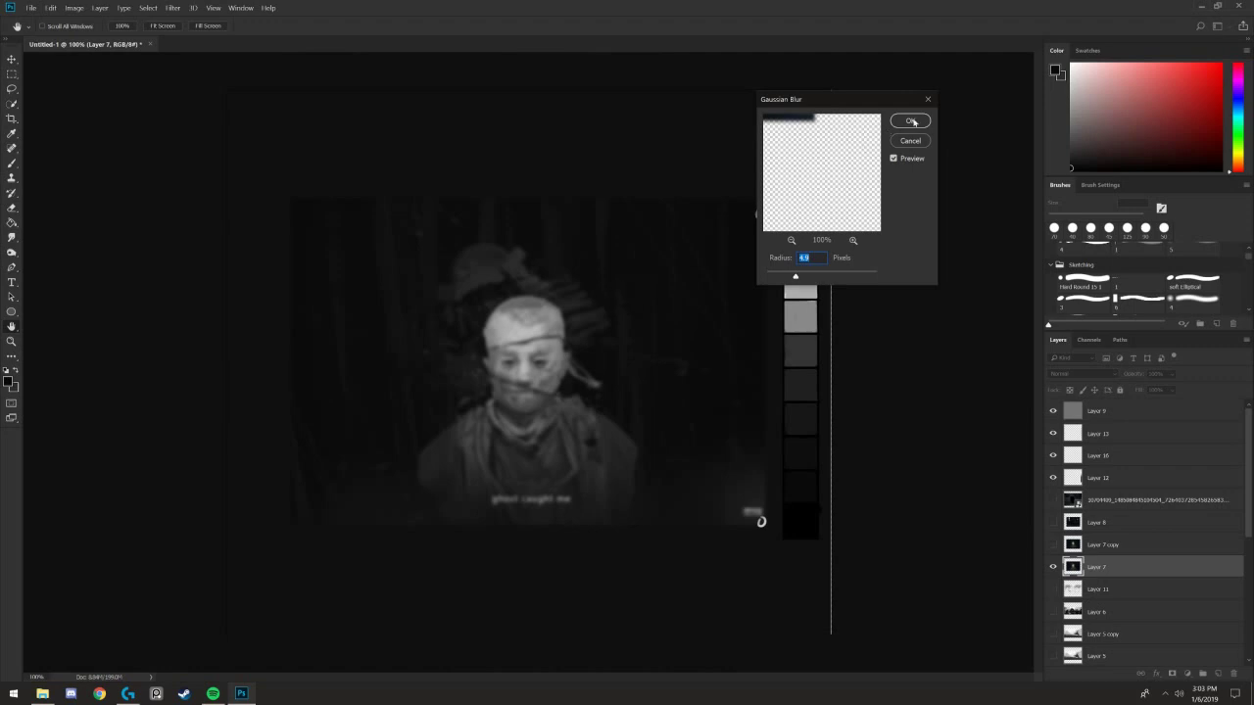
key("Escape")
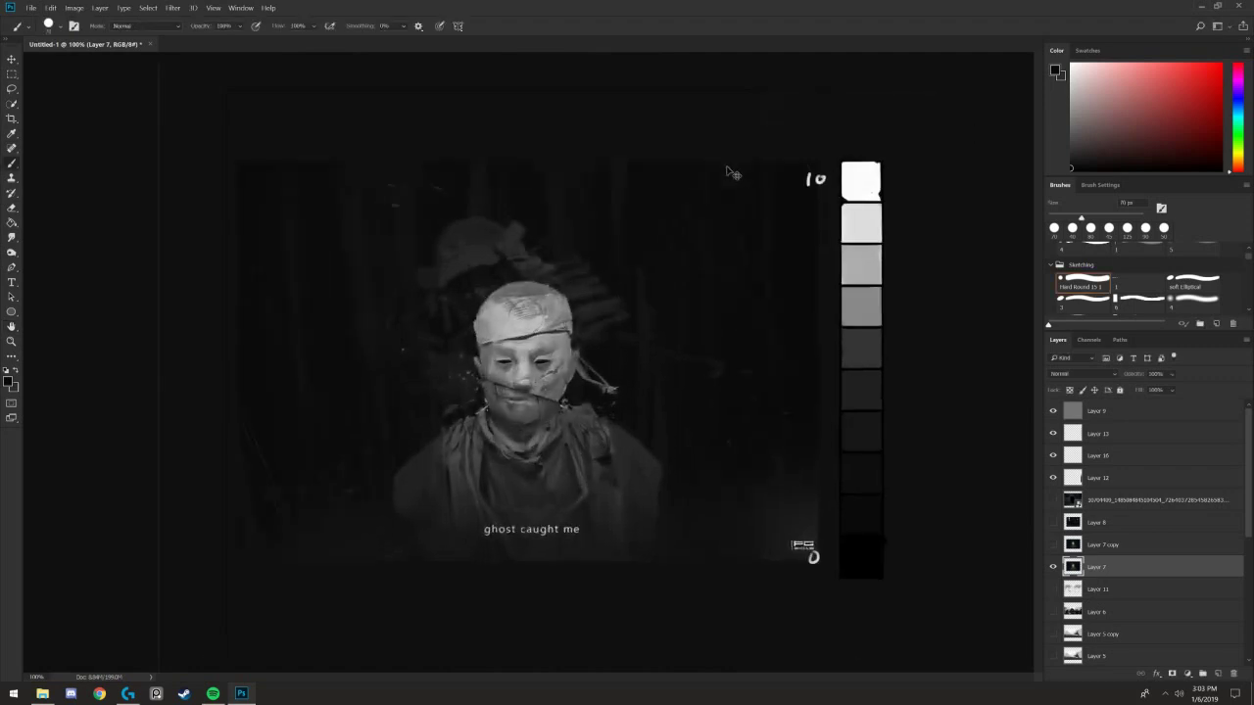
- Sample a mid grey and paint light strokes over the hat of the ghost behind the masked figure
key("ctrl+plus")
key("i")
left_click(524, 245)
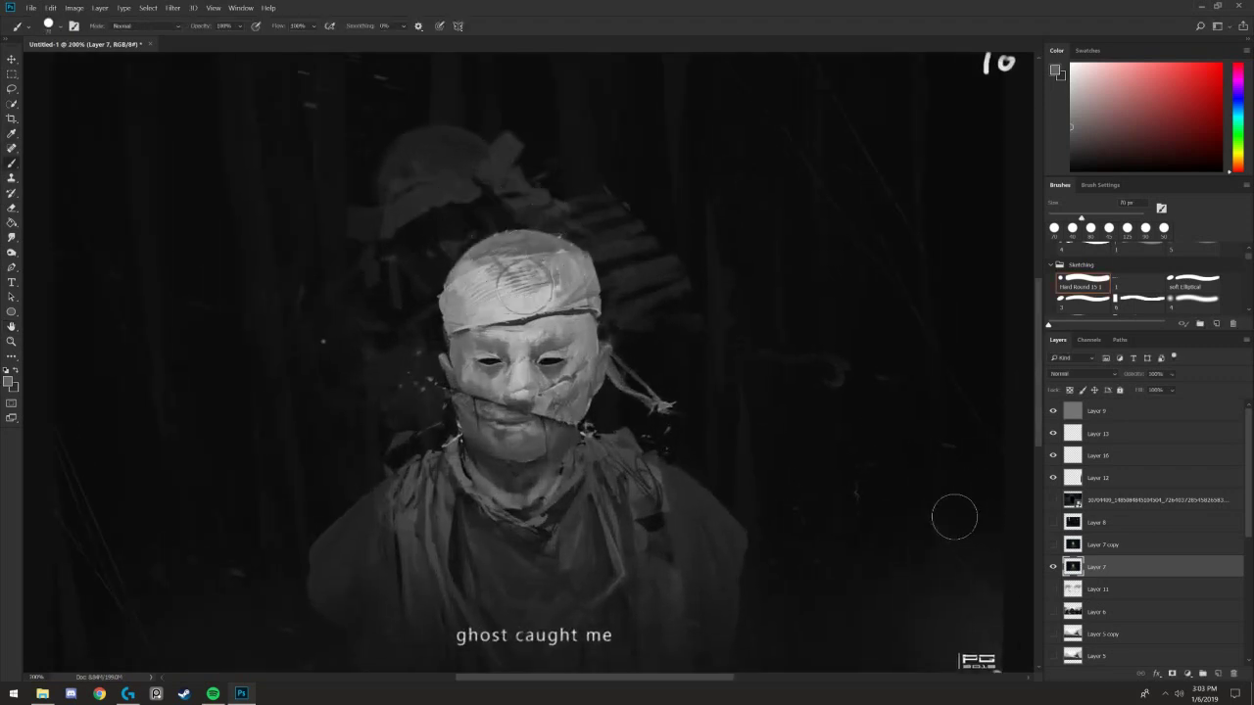
key("b")
left_click_drag(459, 190, 391, 220)
mouse_move(433, 179)
left_mouse_down()
mouse_move(402, 210)
mouse_move(464, 161)
mouse_move(398, 182)
left_mouse_up()
key("bracketright")
key("bracketright")
left_click_drag(447, 136, 396, 167)
- Paint smaller mid-grey strokes over the ghost's shoulder slats and the edges of its hat
key("bracketleft")
key("bracketleft")
left_click_drag(647, 242, 607, 252)
left_click_drag(624, 226, 568, 229)
left_click_drag(598, 204, 555, 219)
left_click_drag(675, 268, 634, 288)
left_click_drag(410, 247, 363, 243)
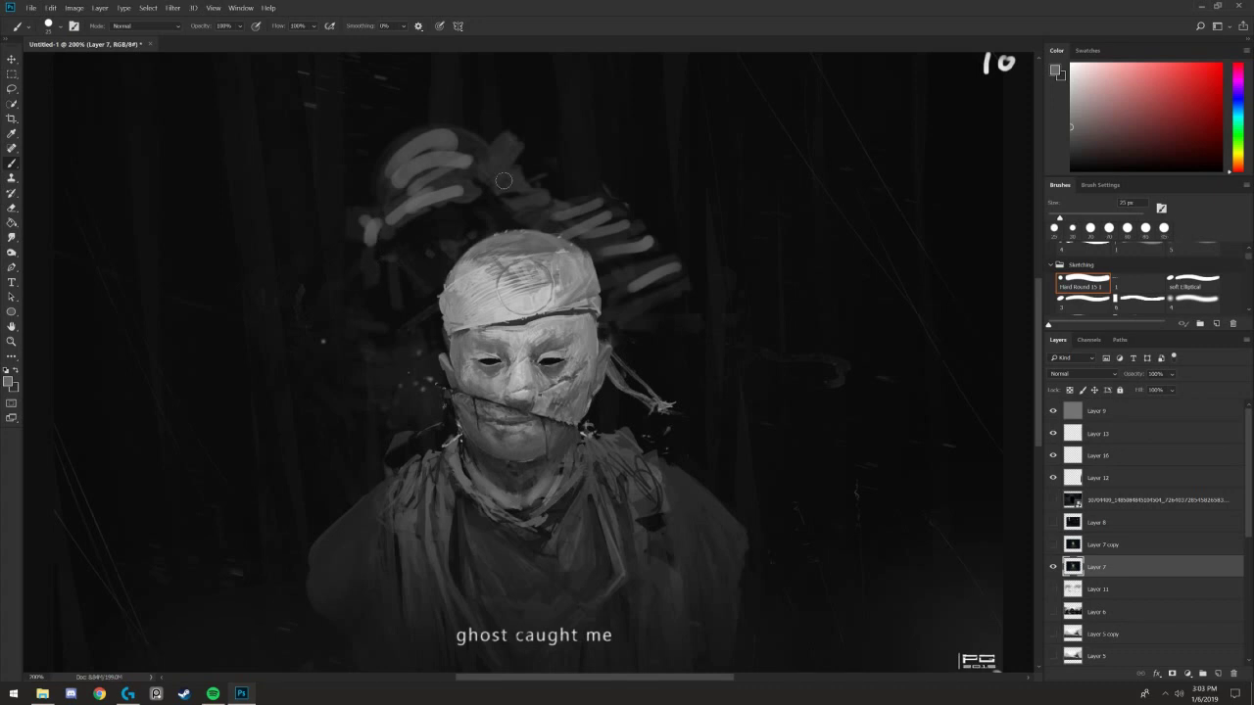
left_click_drag(503, 137, 495, 186)
left_click_drag(486, 170, 519, 154)
- Paint long mid-grey vertical strokes through the dark background on both sides of the figure
left_click_drag(717, 515, 712, 137)
key("ctrl+minus")
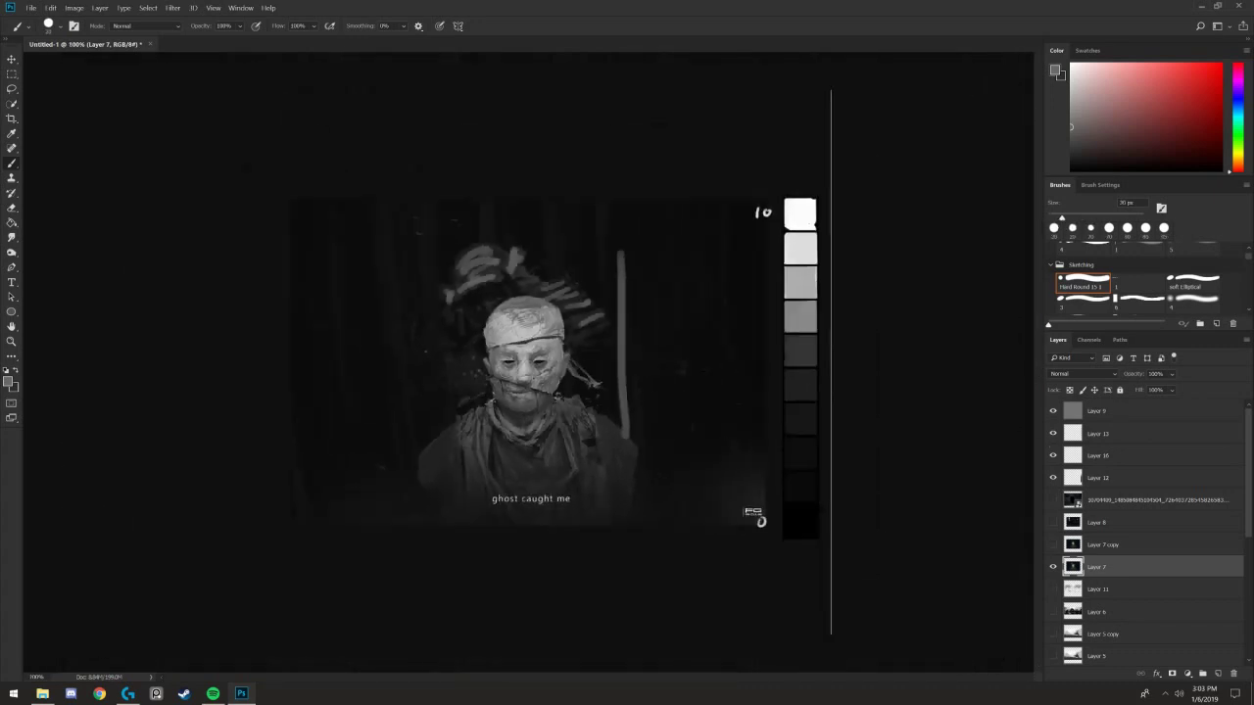
left_click_drag(419, 421, 370, 177)
left_click_drag(556, 274, 554, 208)
left_click_drag(441, 220, 456, 294)
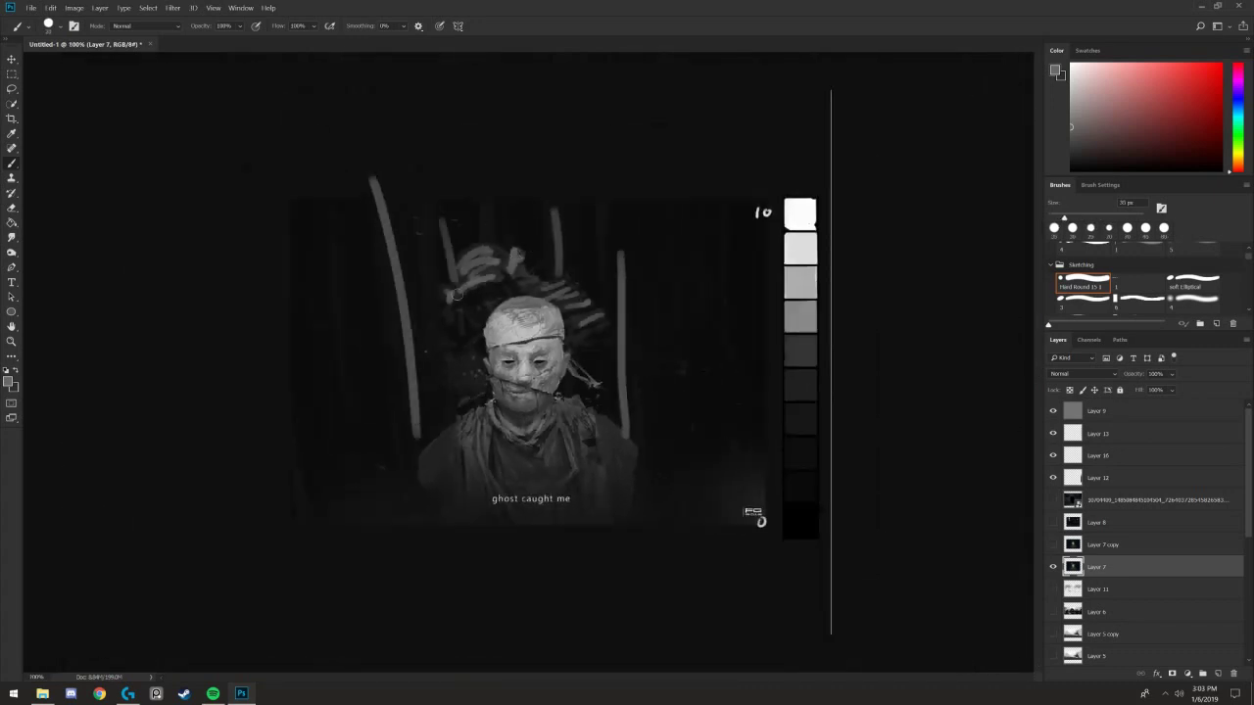
key("ctrl+plus")
left_click_drag(887, 191, 913, 586)
key("ctrl+minus")
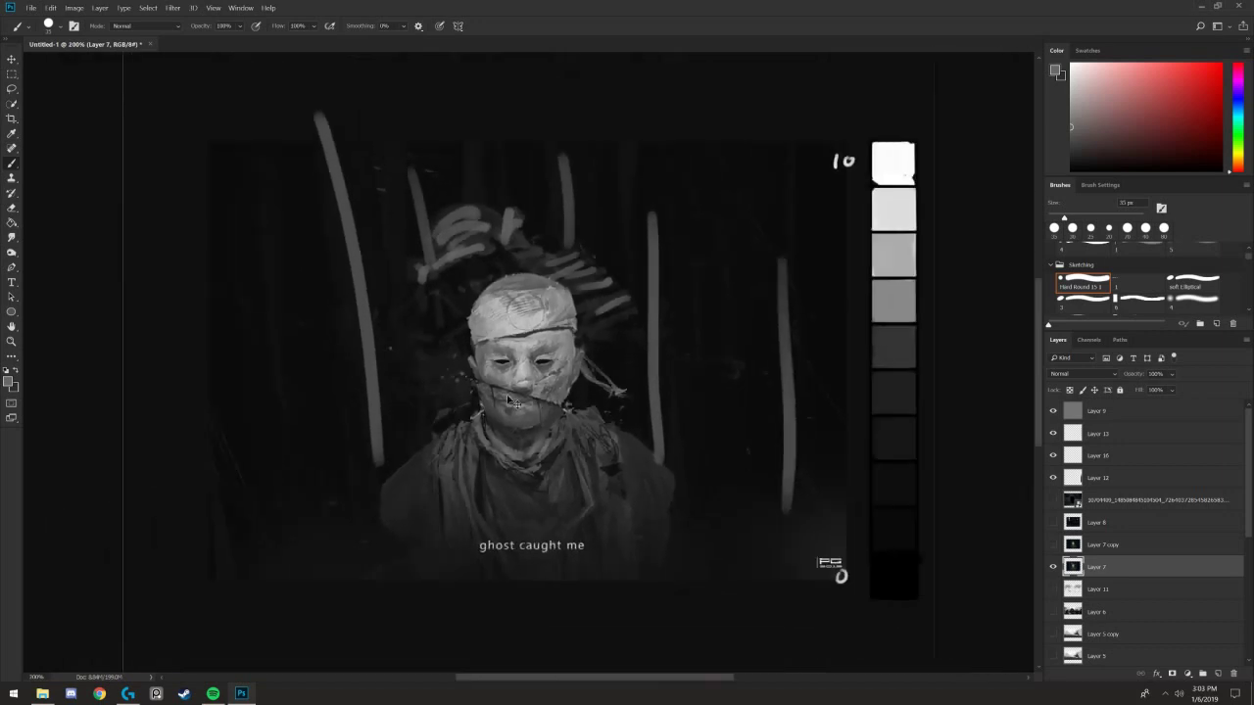
key("ctrl+plus")
left_click_drag(418, 339, 428, 410)
- Sample a dark value from behind the figure and paint shadow strokes over the face and clothing with a larger brush
left_click(441, 219, "alt")
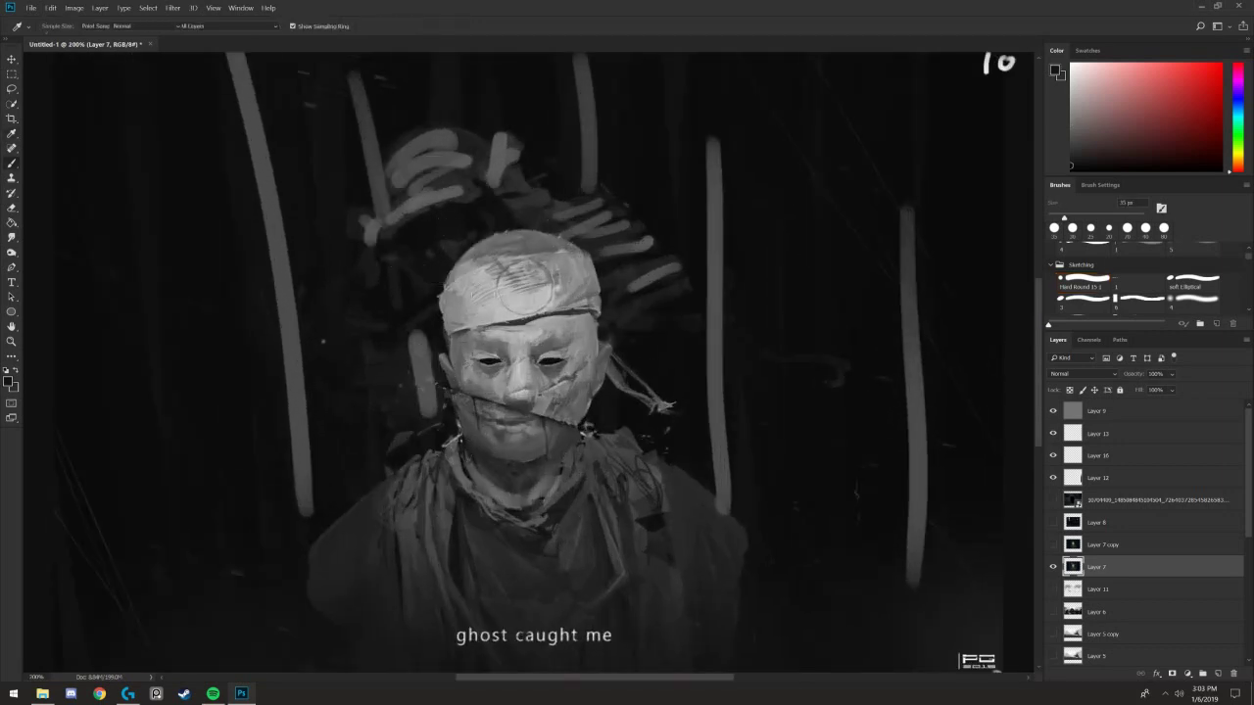
key("bracketright")
key("bracketright")
key("bracketright")
mouse_move(582, 327)
left_mouse_down()
mouse_move(525, 343)
mouse_move(585, 397)
mouse_move(558, 436)
mouse_move(485, 485)
left_mouse_up()
left_click_drag(568, 485, 588, 563)
key("ctrl+minus")
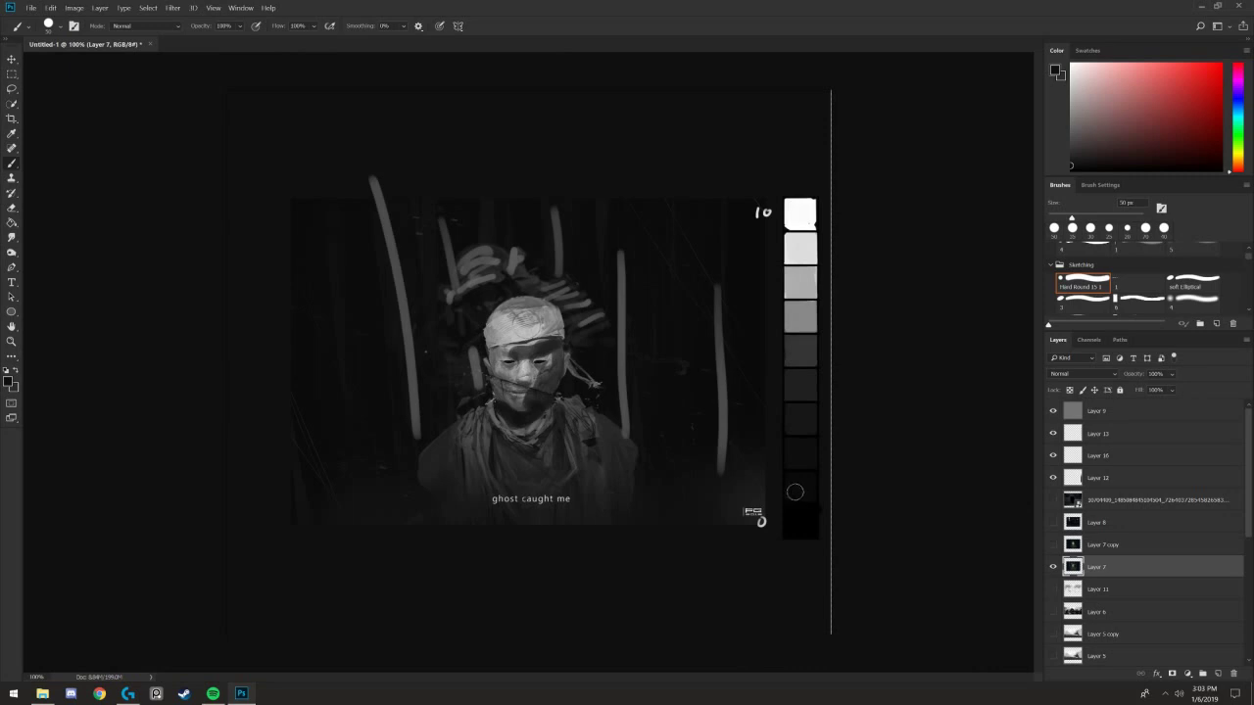
- Undo the test strokes over the masked figure's face and clothing, the dark background and the ghost behind him
key("ctrl+z")
key("ctrl+z")
key("ctrl+z")
key("ctrl+z")
key("ctrl+z")
key("ctrl+z")
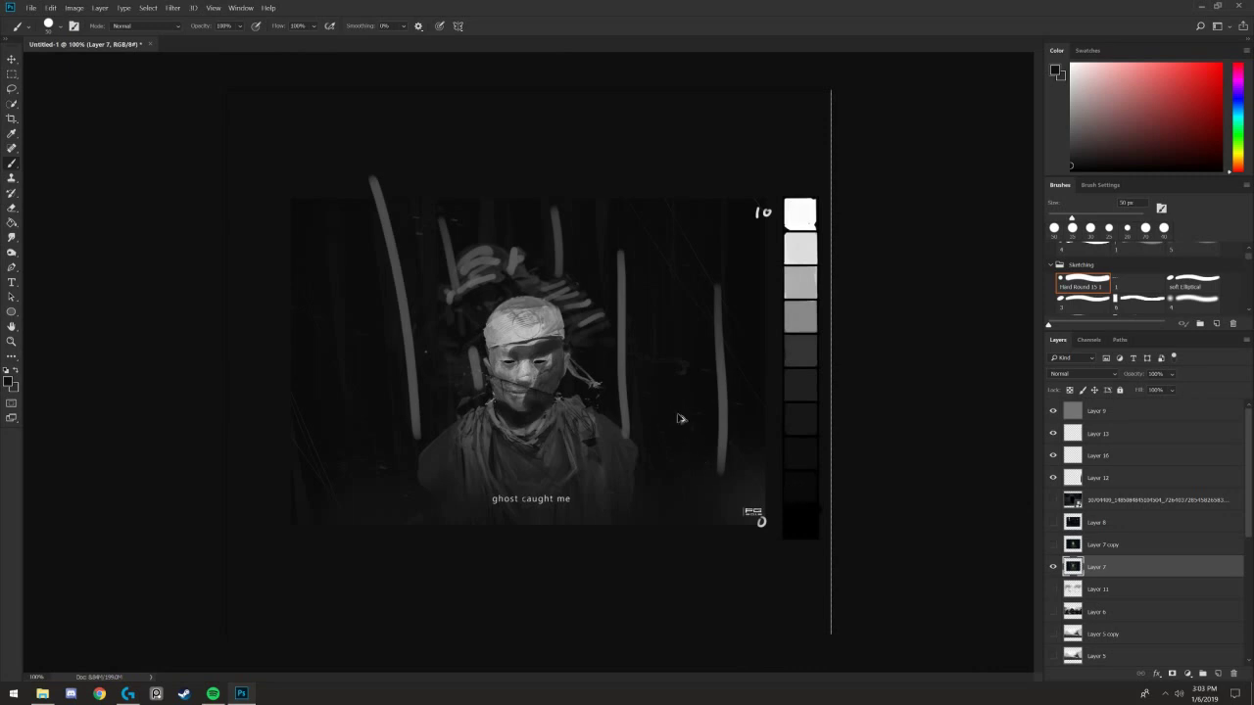
key("ctrl+z")
key("ctrl+z")
key("ctrl+z")
key("ctrl+z")
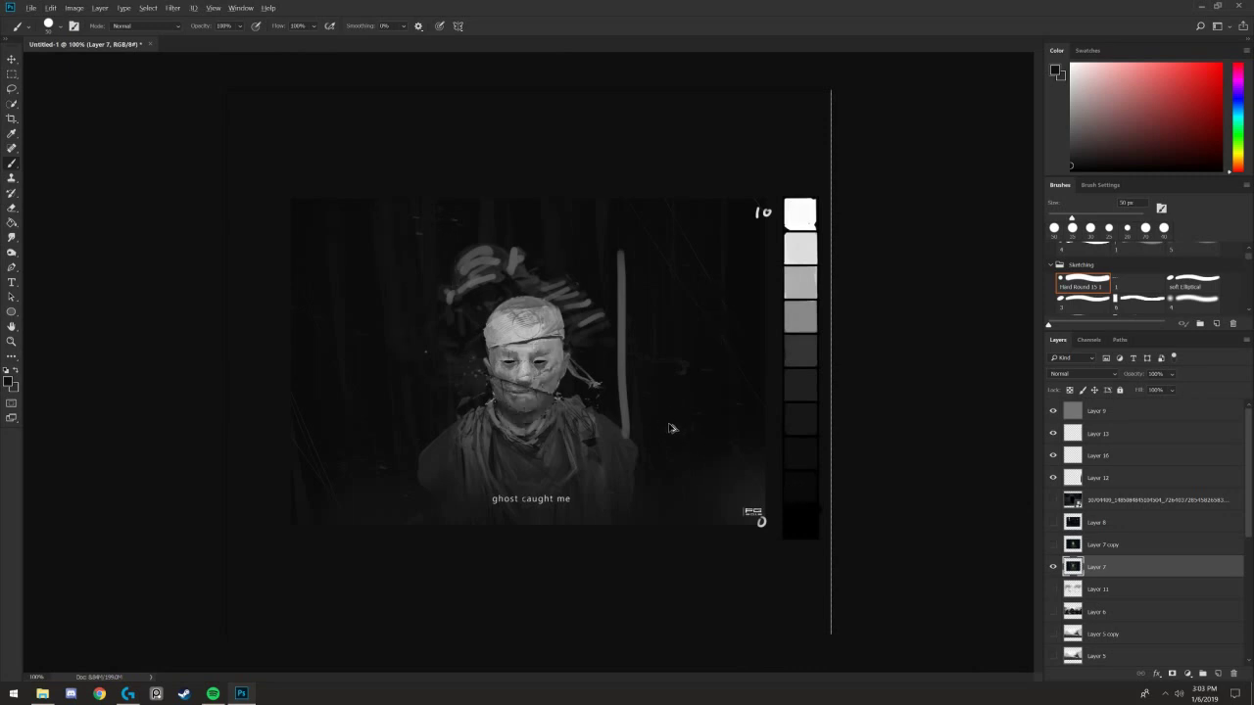
key("ctrl+z")
key("ctrl+z")
key("ctrl+z")
key("ctrl+z")
key("ctrl+z")
key("ctrl+z")
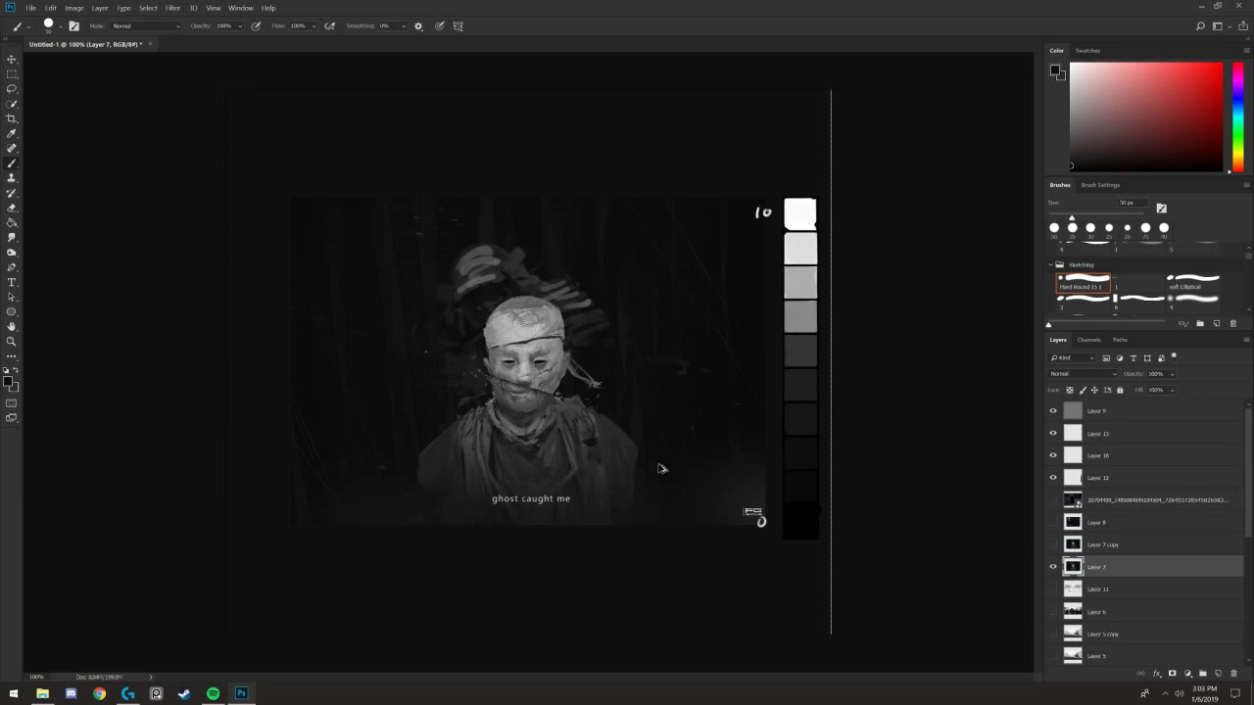
key("ctrl+z")
key("ctrl+z")
key("ctrl+z")
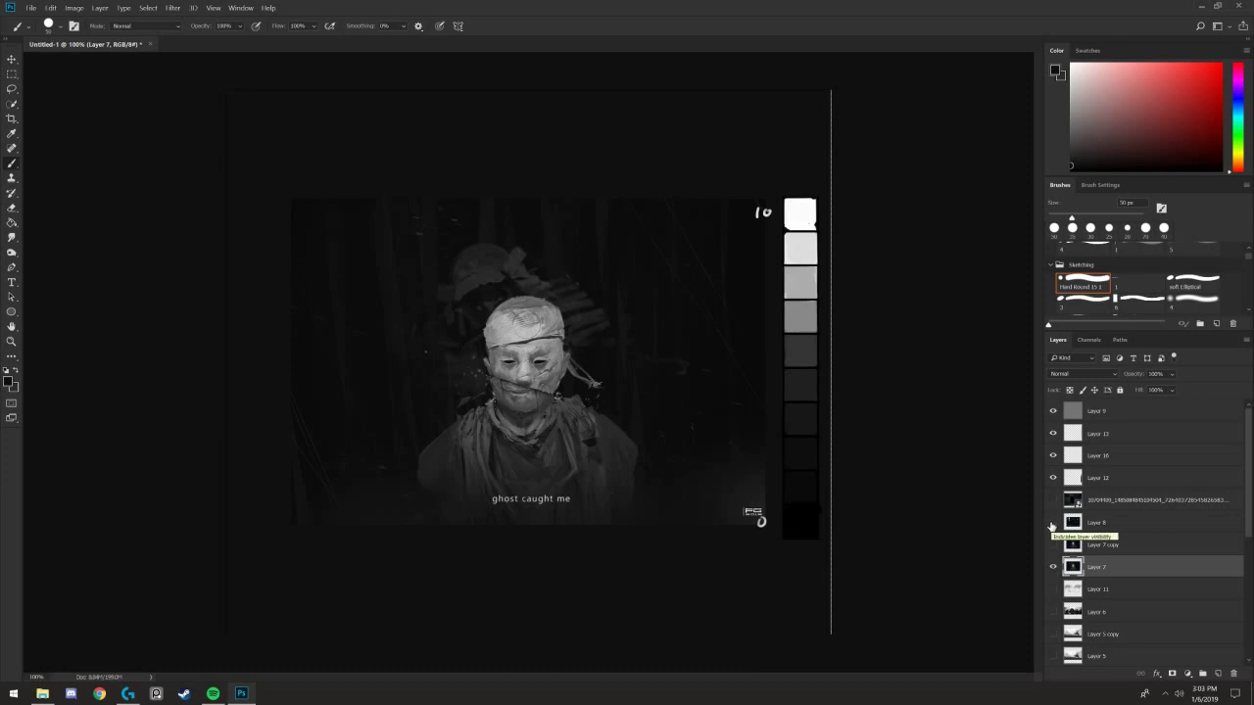
- Show the soldiers painting on Layer 8 and add a new layer at the top of the stack with red as the brush colour
left_click(1053, 522)
left_click(1120, 526)
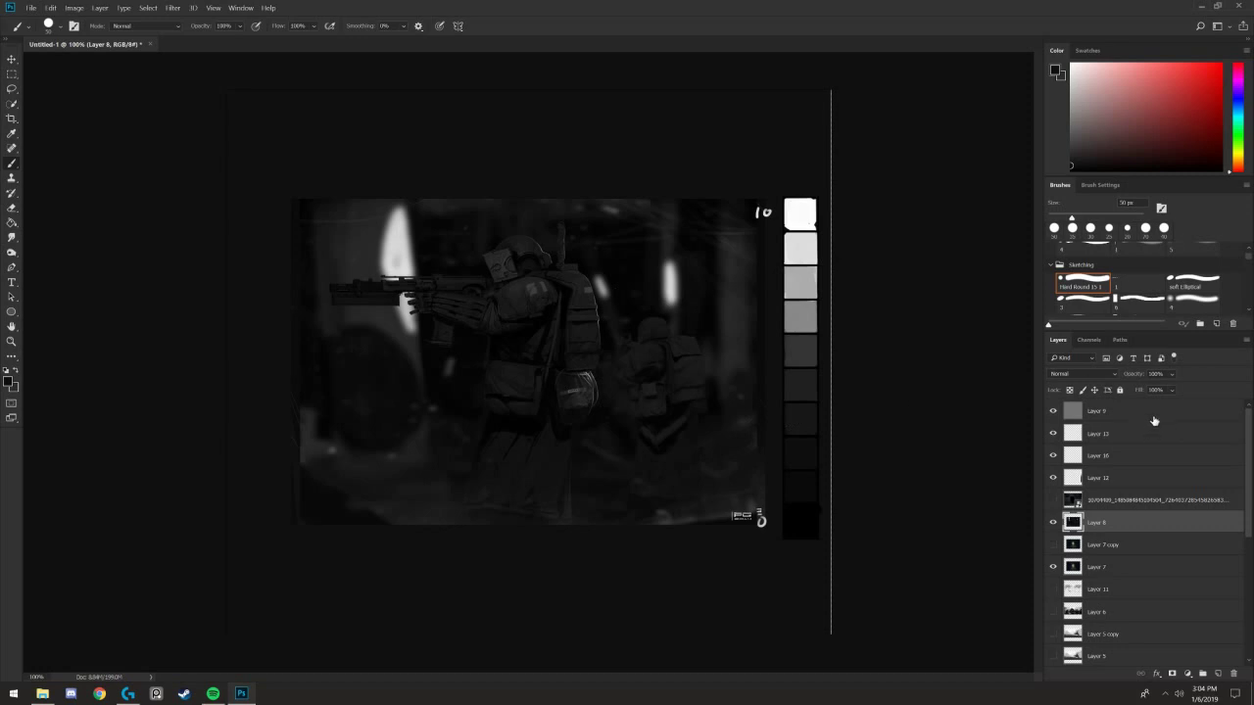
left_click(1154, 421)
left_click(1217, 674)
left_click(1220, 84)
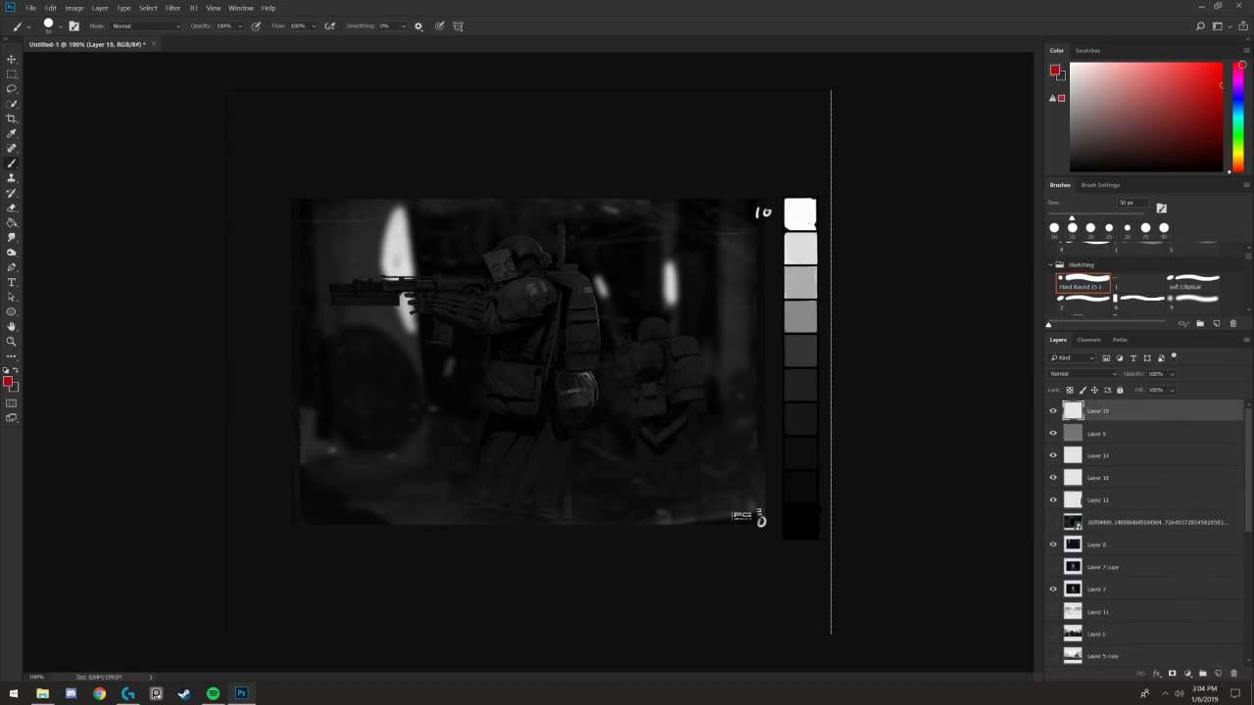
- Try a red bracket beside the darkest swatches of the value scale, reducing the brush size
left_click_drag(749, 521, 760, 527)
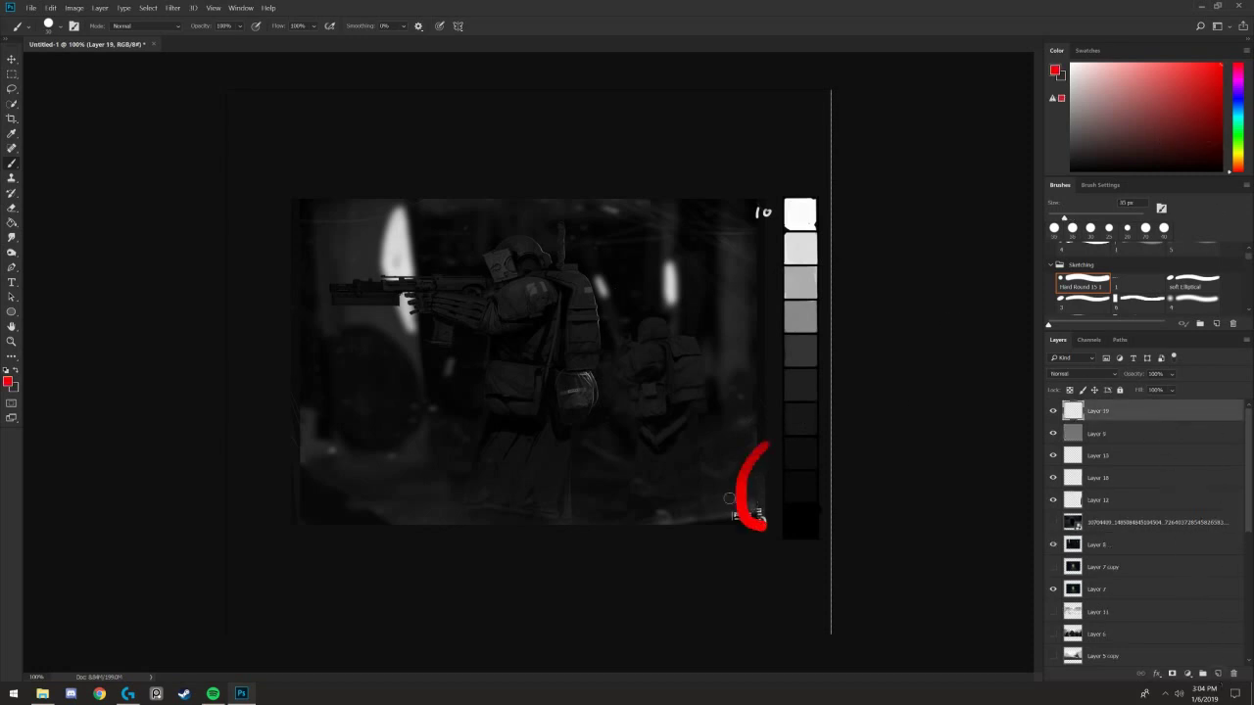
key("ctrl+z")
left_click_drag(769, 451, 761, 522)
key("bracketleft")
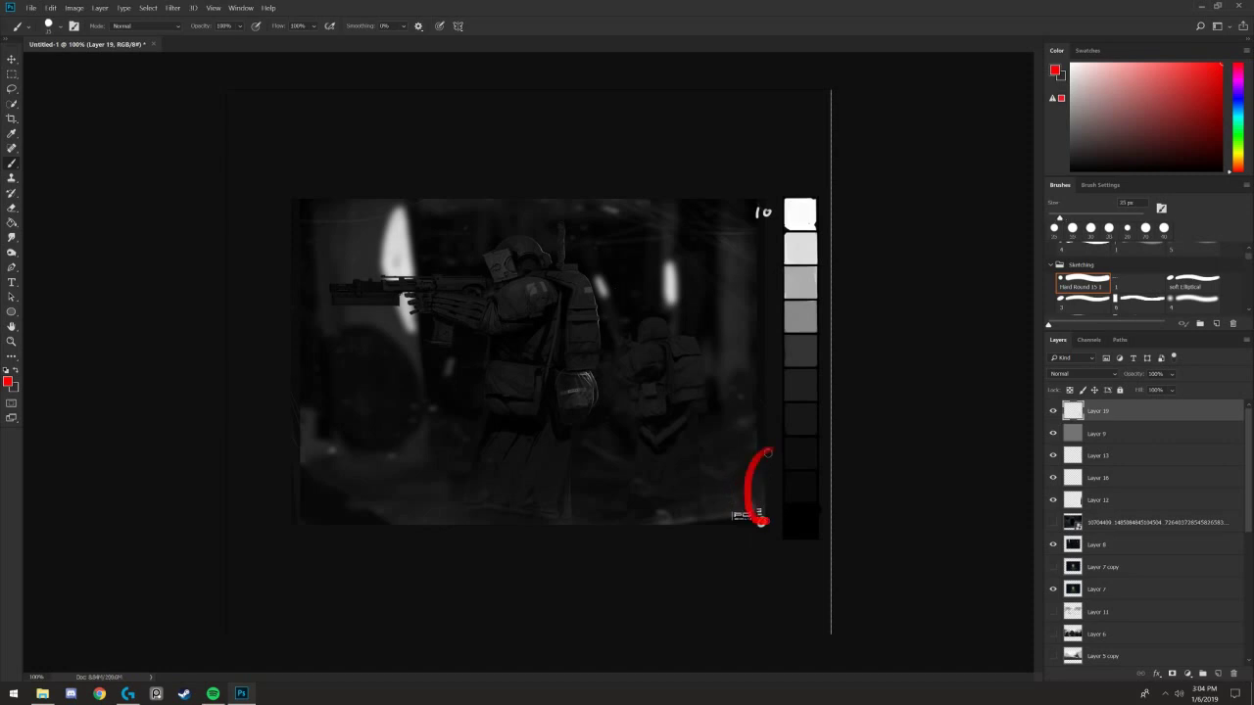
key("ctrl+plus")
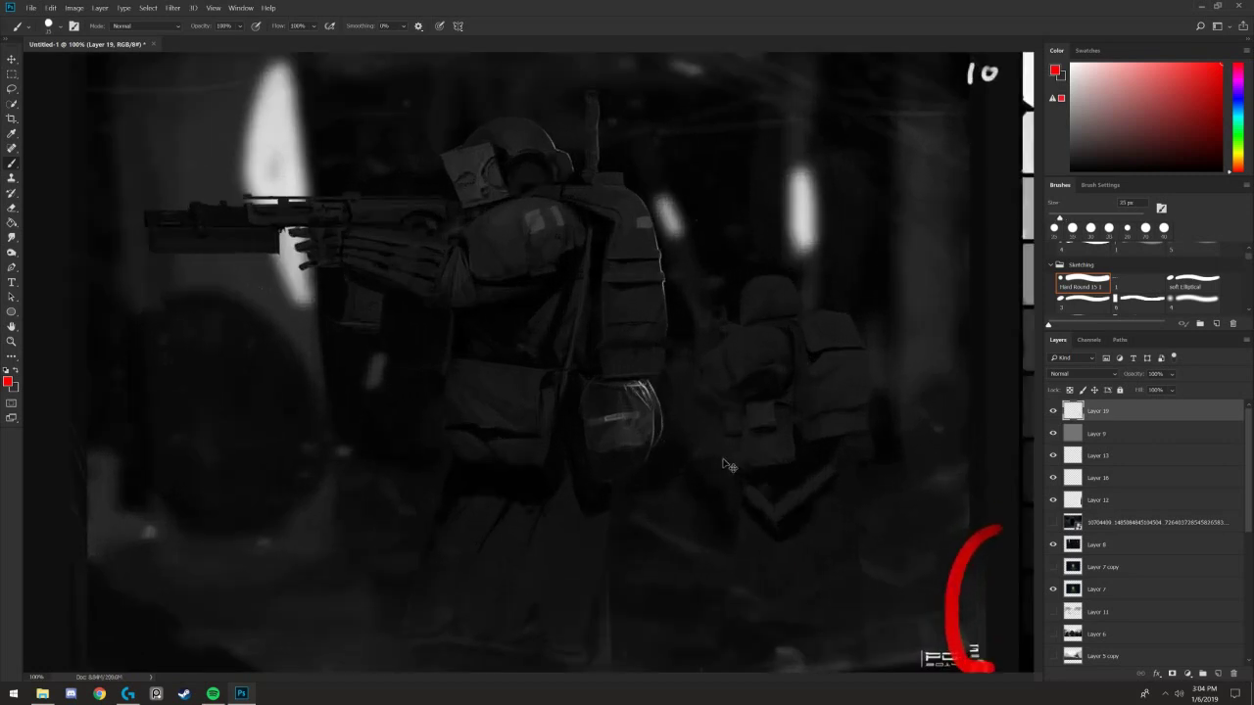
key("ctrl+minus")
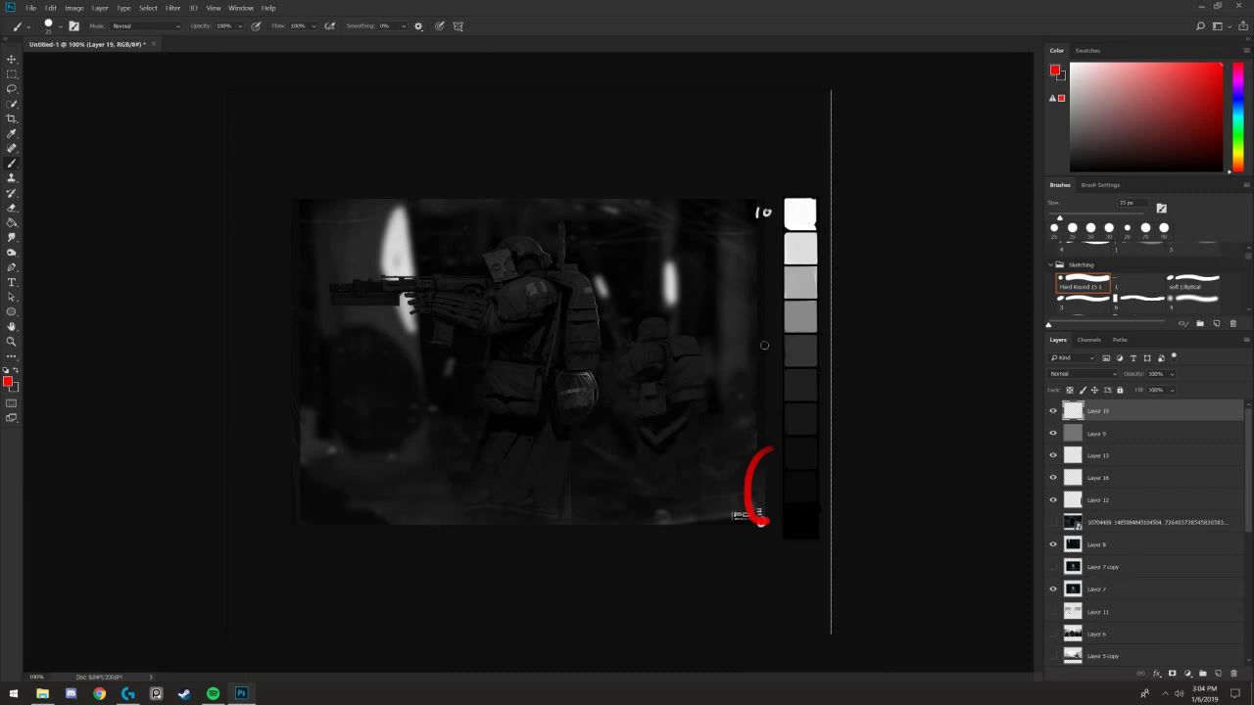
- Mark the dark, middle and light ranges of the value scale in red, boxing the three darkest swatches
mouse_move(764, 347)
left_mouse_down()
mouse_move(759, 529)
mouse_move(736, 506)
mouse_move(756, 521)
left_mouse_up()
key("ctrl+z")
key("ctrl+z")
key("ctrl+z")
left_click_drag(758, 450, 756, 528)
key("ctrl+z")
key("ctrl+z")
left_click_drag(773, 448, 766, 529)
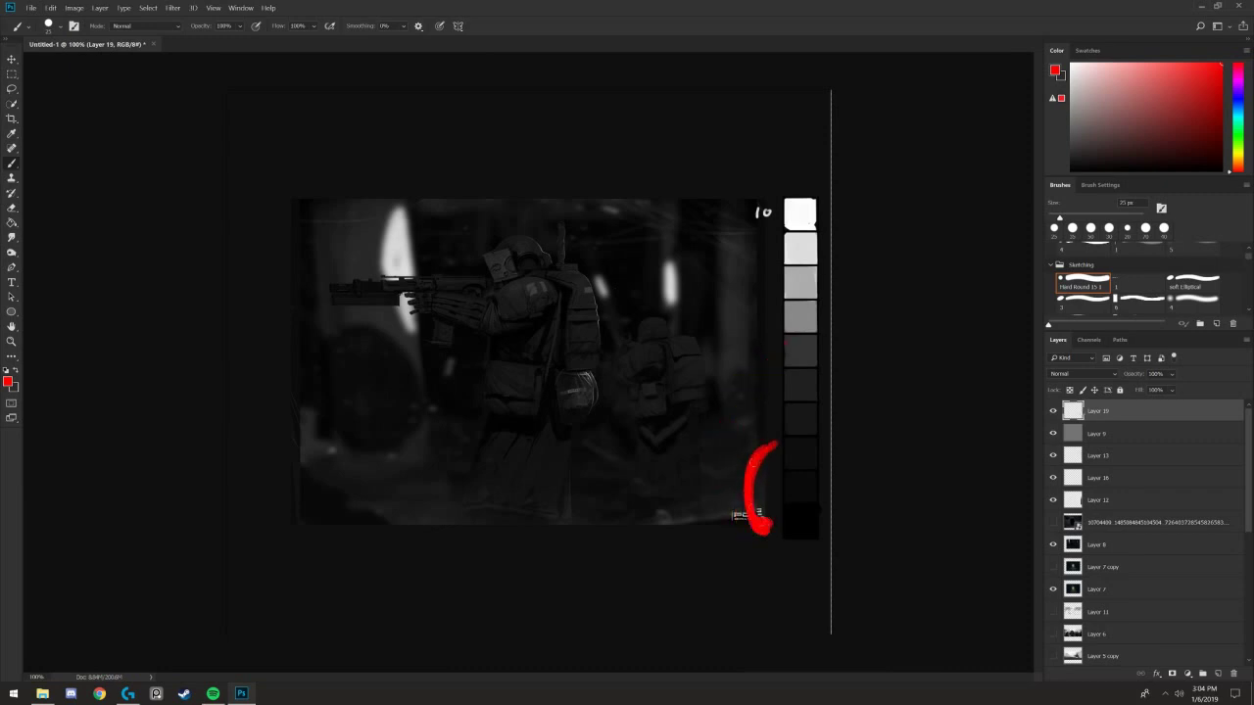
mouse_move(819, 438)
left_mouse_down()
mouse_move(783, 507)
mouse_move(795, 536)
mouse_move(817, 538)
mouse_move(820, 443)
mouse_move(788, 435)
left_mouse_up()
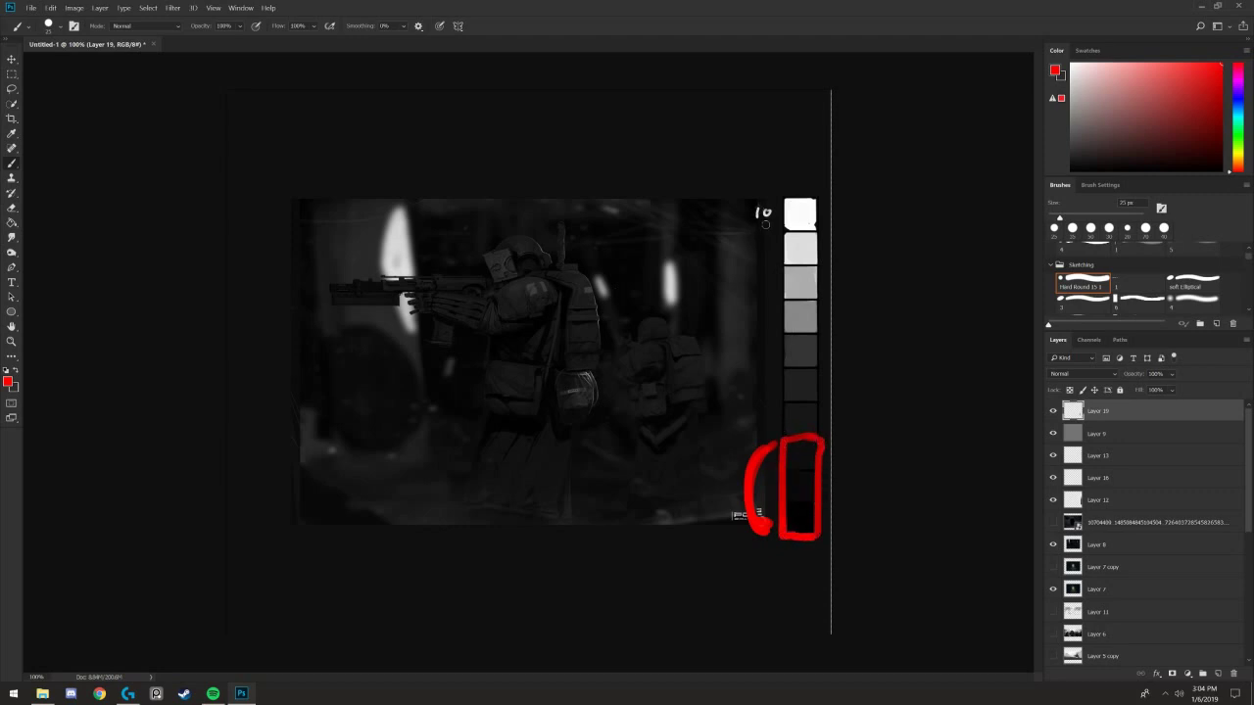
left_click_drag(763, 214, 760, 429)
- Undo all the red range marks and the box on the value scale
key("ctrl+alt+z")
key("ctrl+alt+z")
key("ctrl+alt+z")
key("ctrl+alt+z")
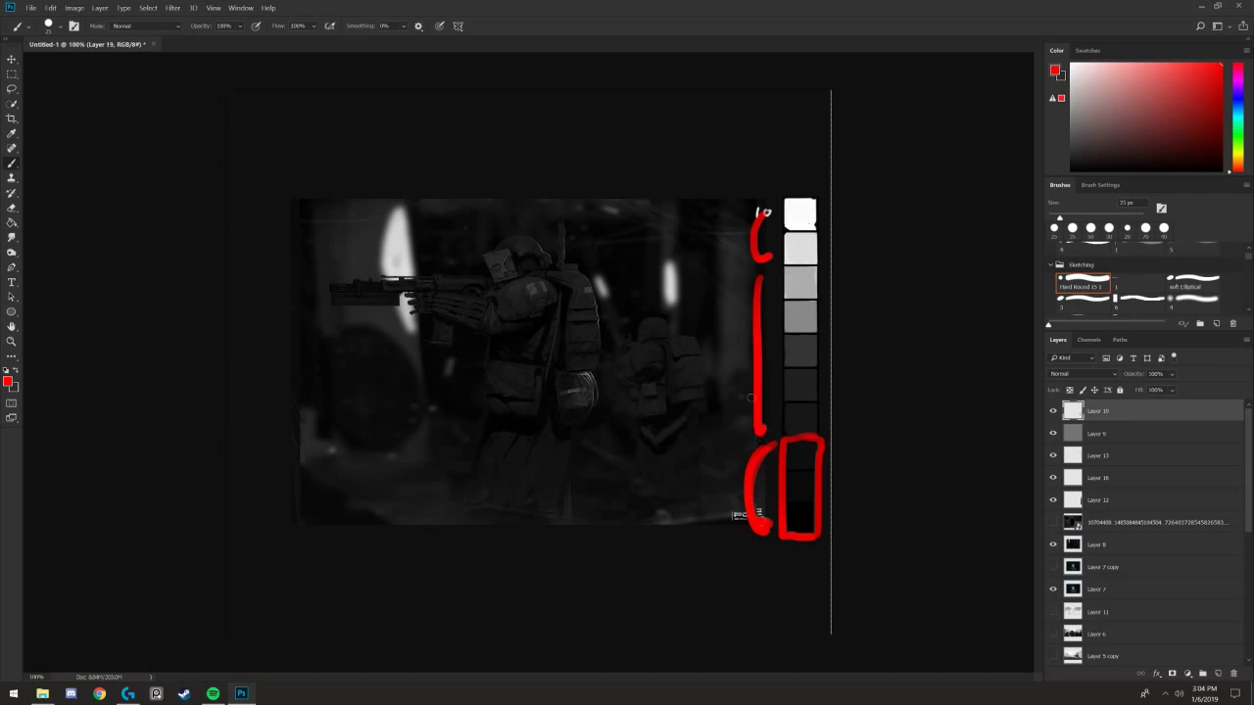
key("ctrl+alt+z")
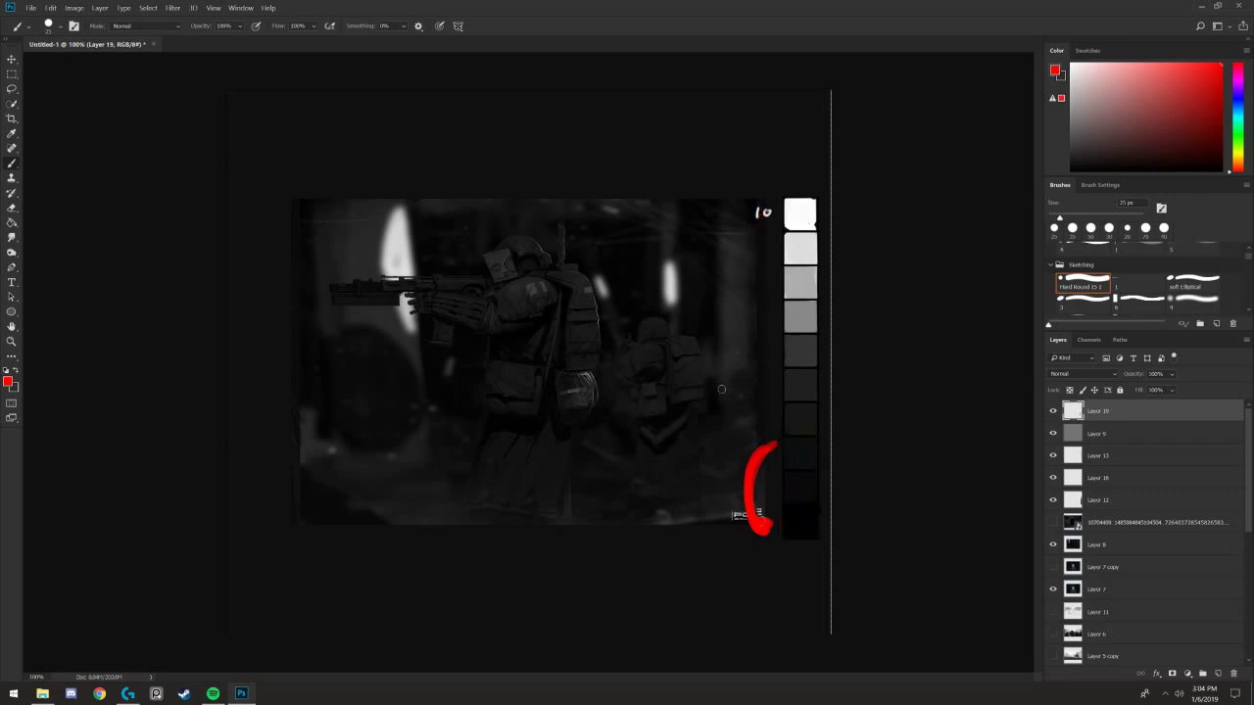
key("ctrl+alt+z")
key("ctrl+alt+z")
key("ctrl+alt+z")
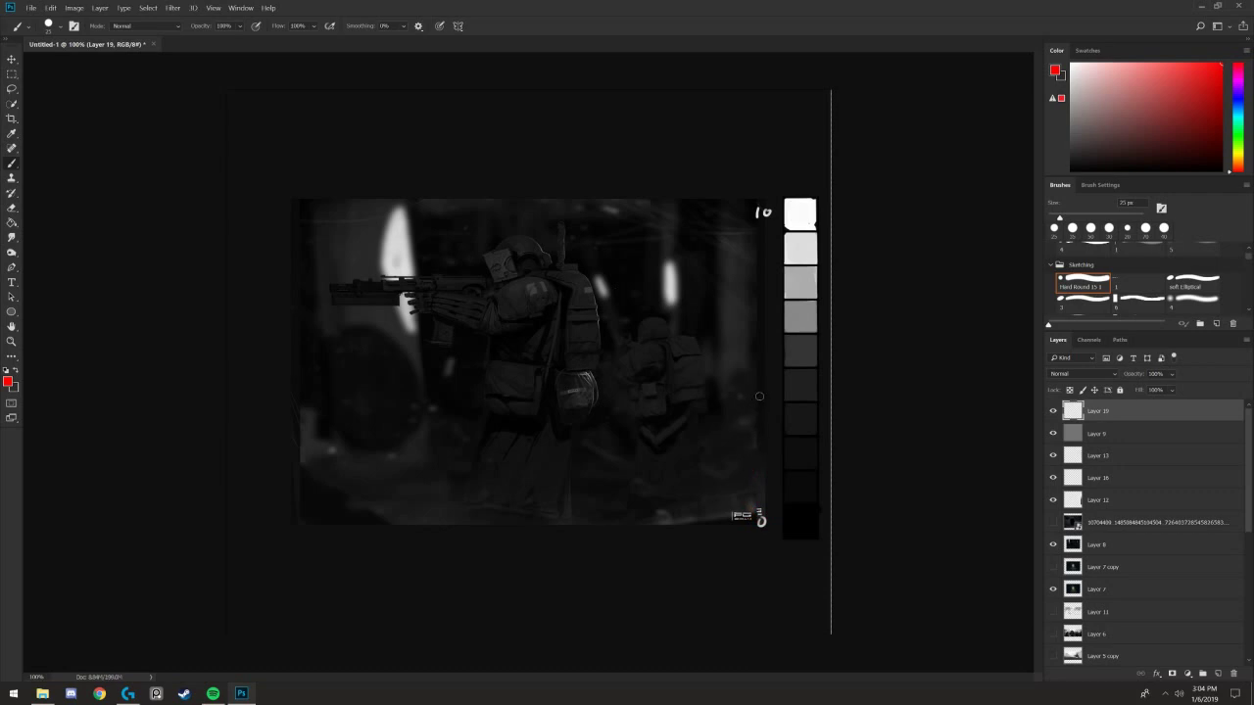
- Bracket the darker swatches in red with a longer curve and cross out the light-grey swatches
left_click_drag(760, 396, 771, 519)
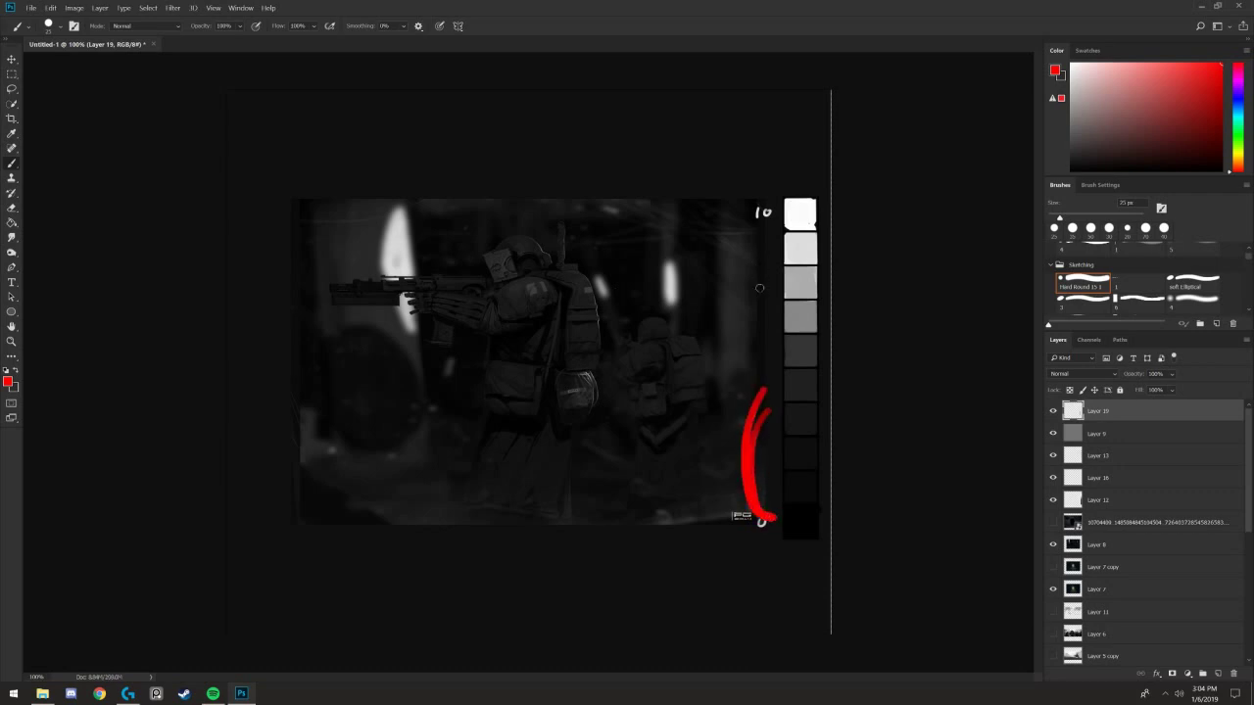
left_click_drag(758, 267, 763, 341)
key("ctrl+alt+z")
left_click_drag(765, 261, 733, 339)
left_click_drag(736, 269, 767, 340)
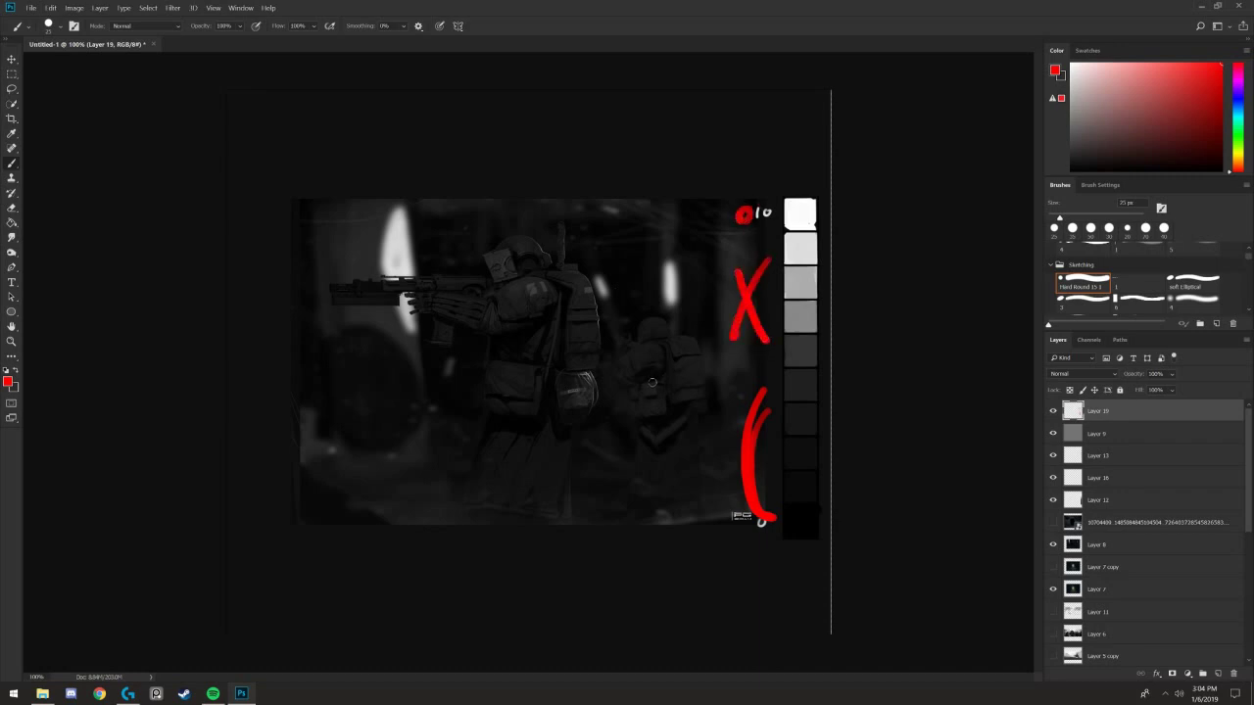
- Undo the red cross, the bracket and the other red marks beside the value scale
key("ctrl+z")
key("ctrl+z")
key("ctrl+z")
key("ctrl+z")
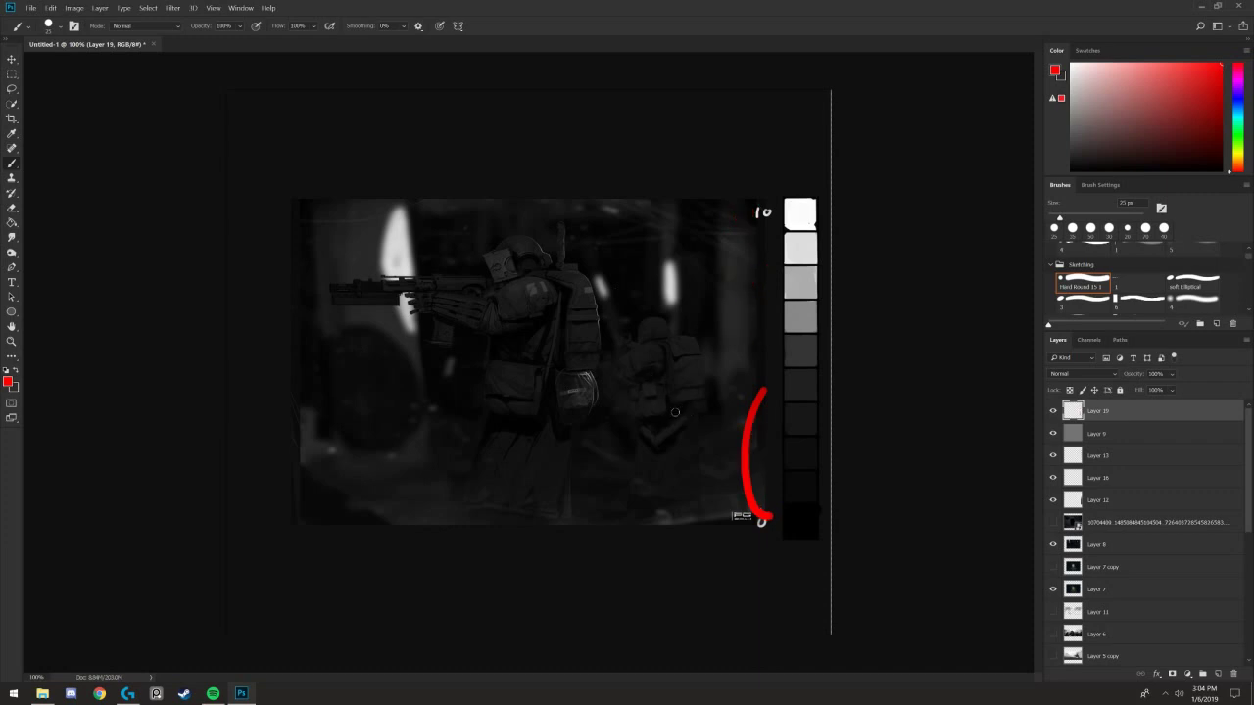
key("ctrl+z")
- Examine how the soldiers read against the dark forest, both close up and at full view beside the value scale
key("ctrl+plus")
key("ctrl+minus")
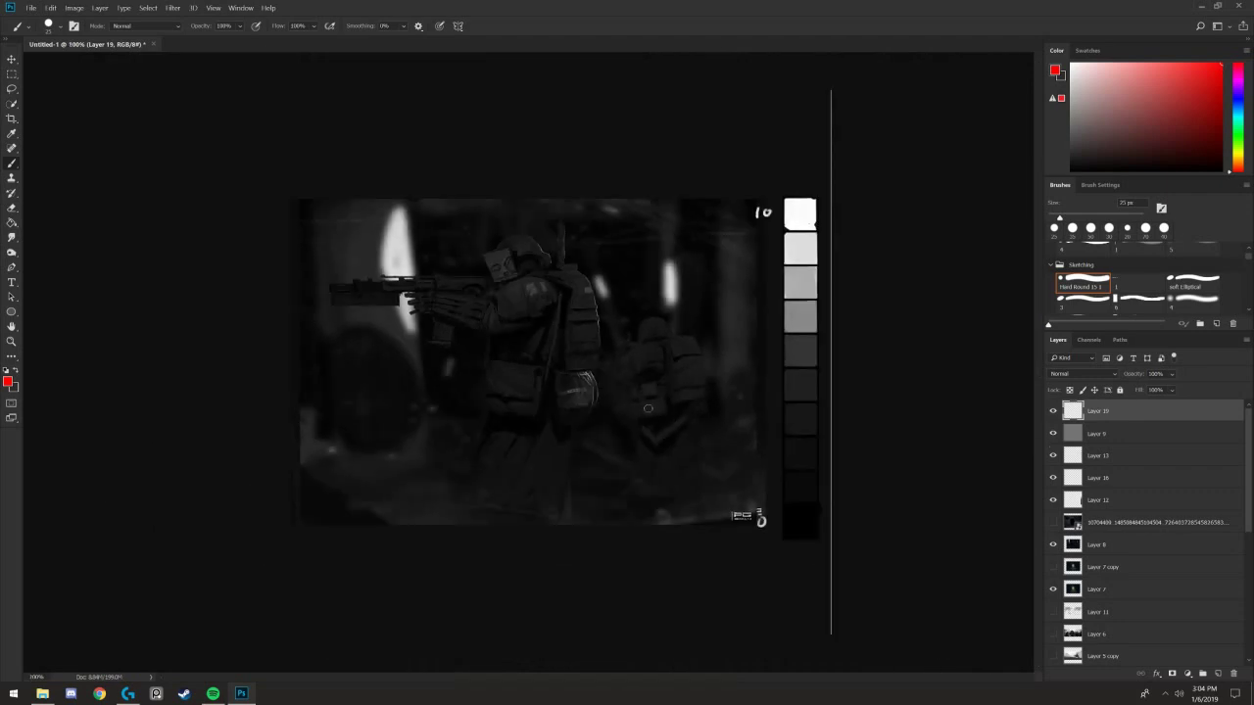
key("ctrl+plus")
key("ctrl+shift+z")
key("ctrl+plus")
key("ctrl+minus")
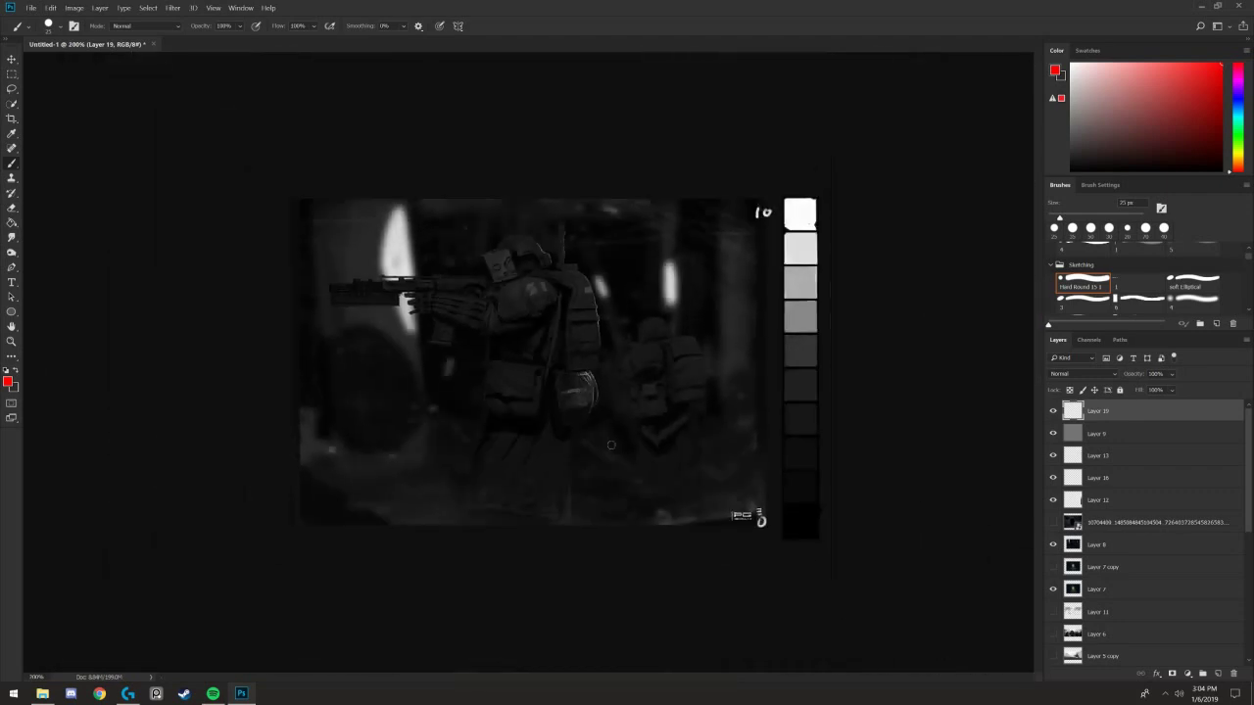
key("ctrl+plus")
left_click_drag(662, 402, 601, 419)
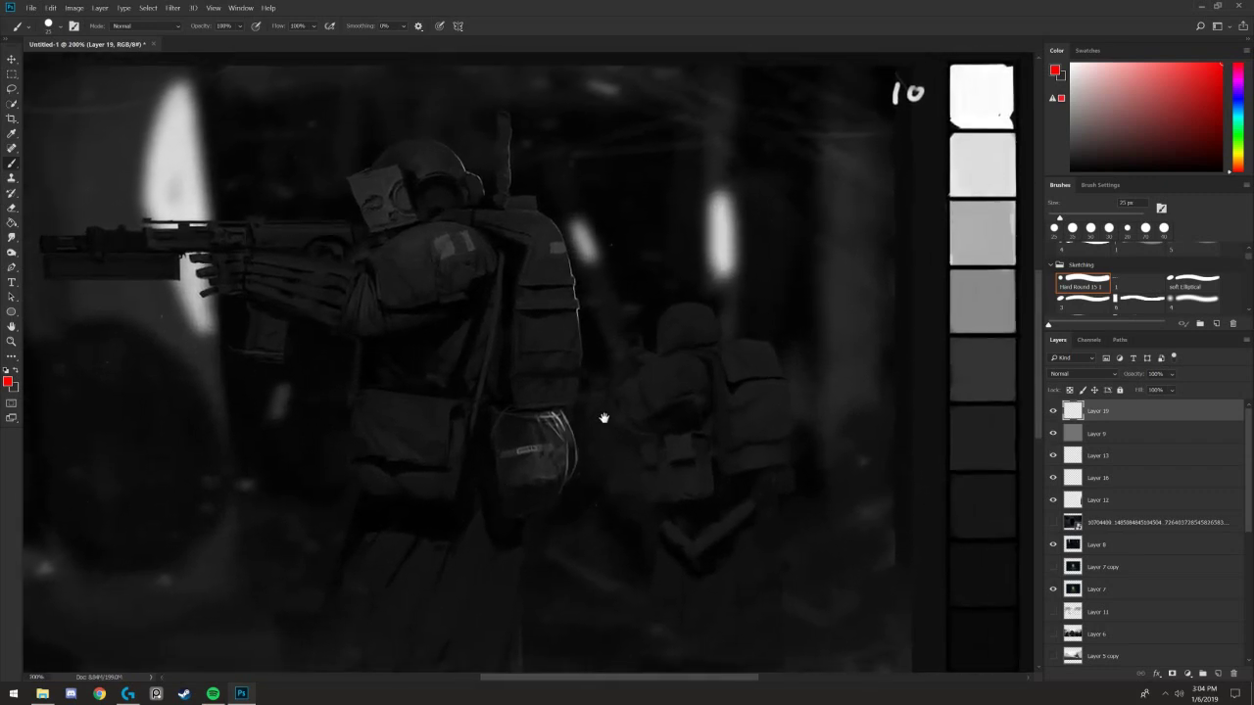
key("ctrl+minus")
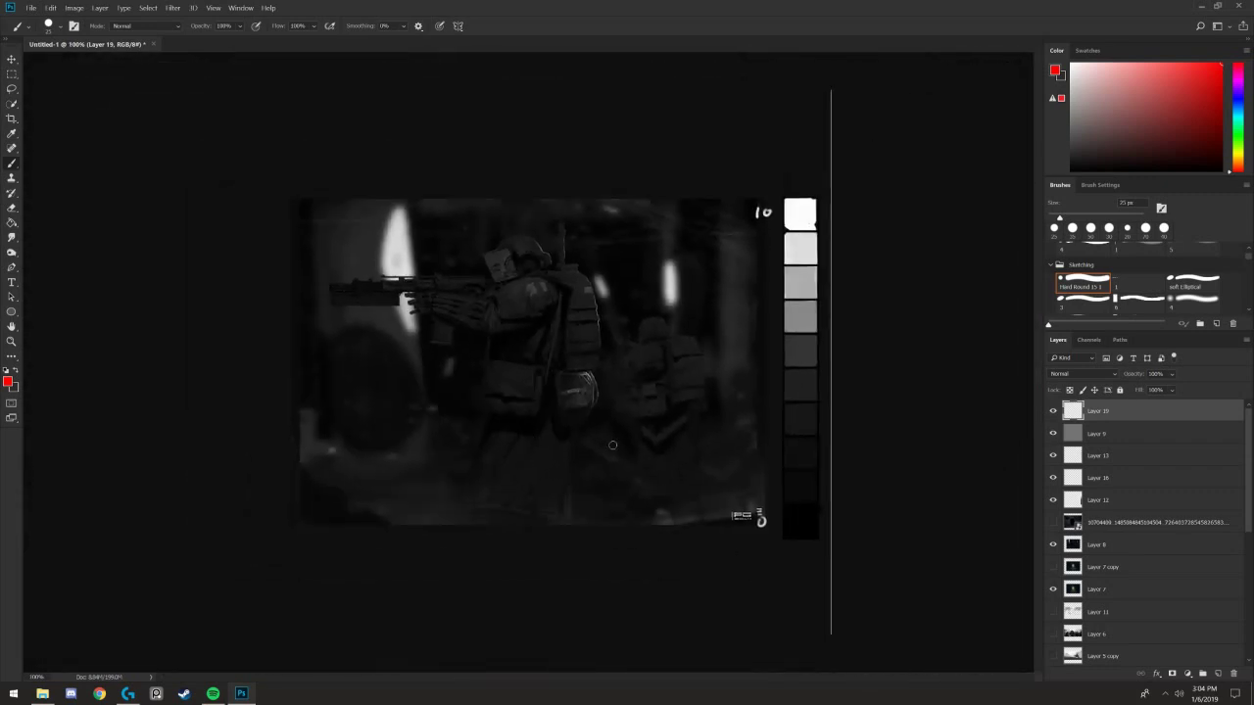
- Scale the soldiers painting on Layer 8 down to a small thumbnail about its centre
left_click(1113, 538)
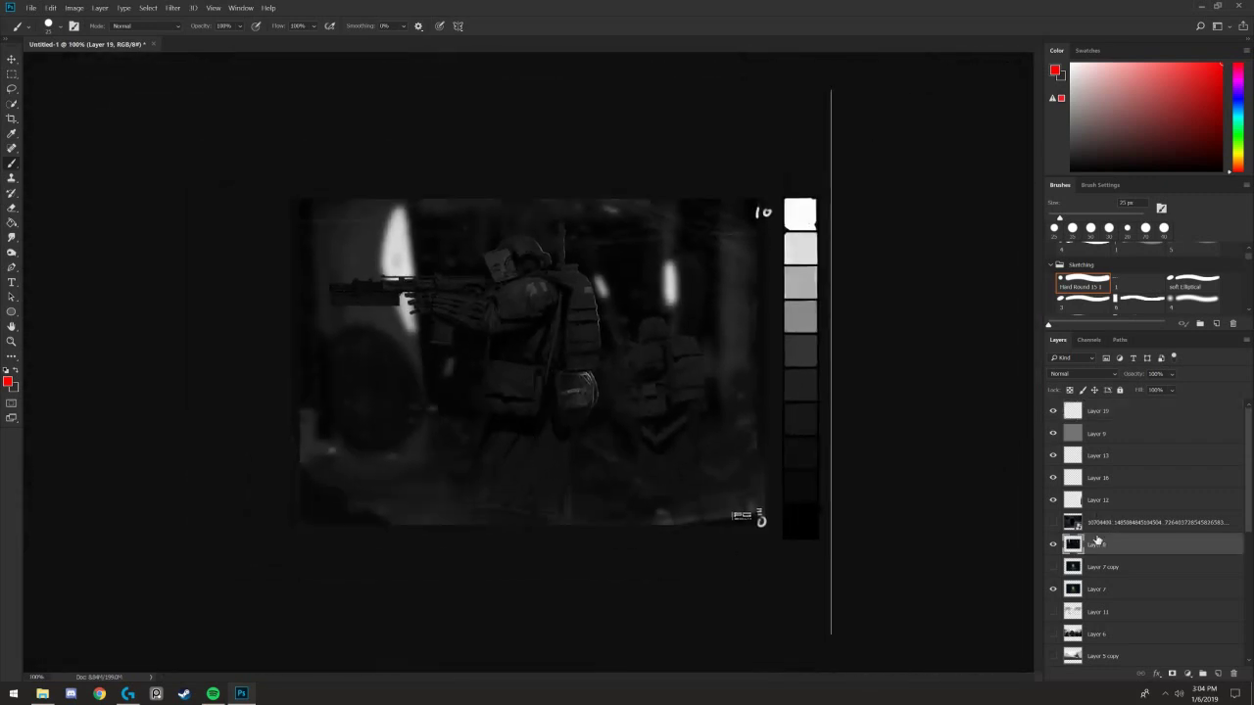
key("ctrl+t")
mouse_move(754, 203)
left_mouse_down()
mouse_move(638, 282)
mouse_move(631, 308)
left_mouse_up()
key("Return")
- Hide the masked figure painting and lighten the soldiers thumbnail with Levels by raising the output black level
left_click(1104, 590)
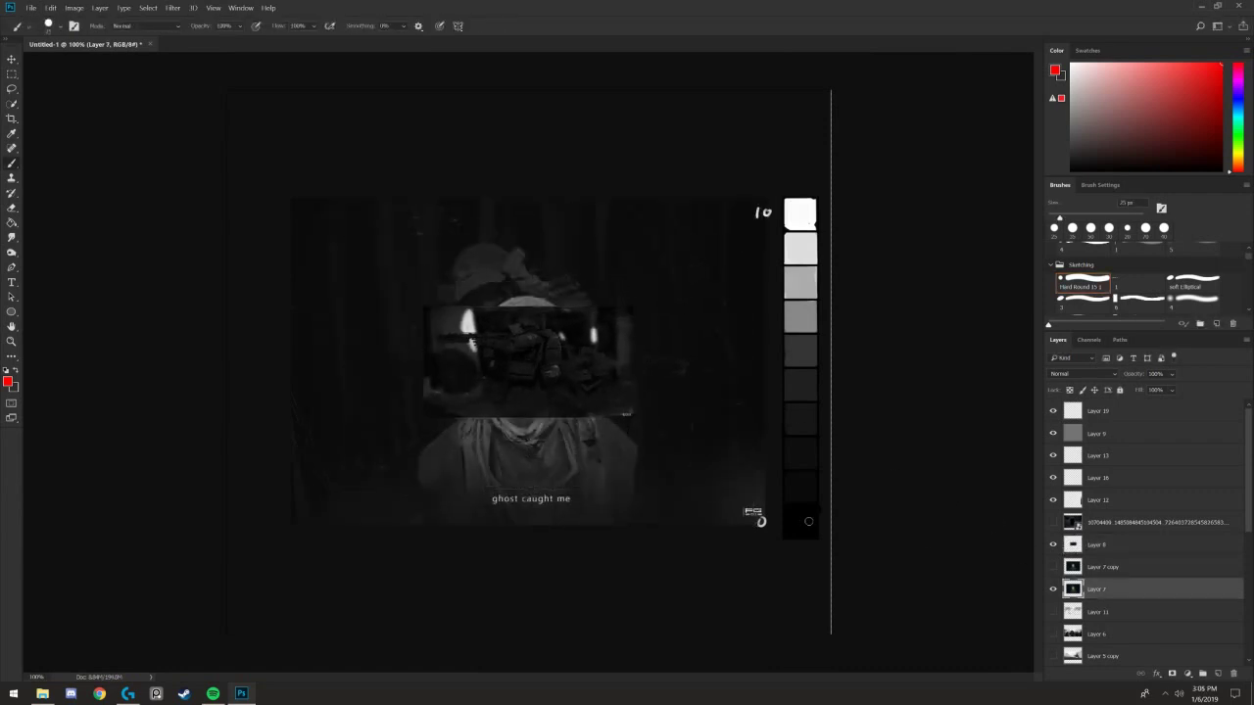
left_click(1053, 589)
left_click(1103, 544)
key("ctrl+l")
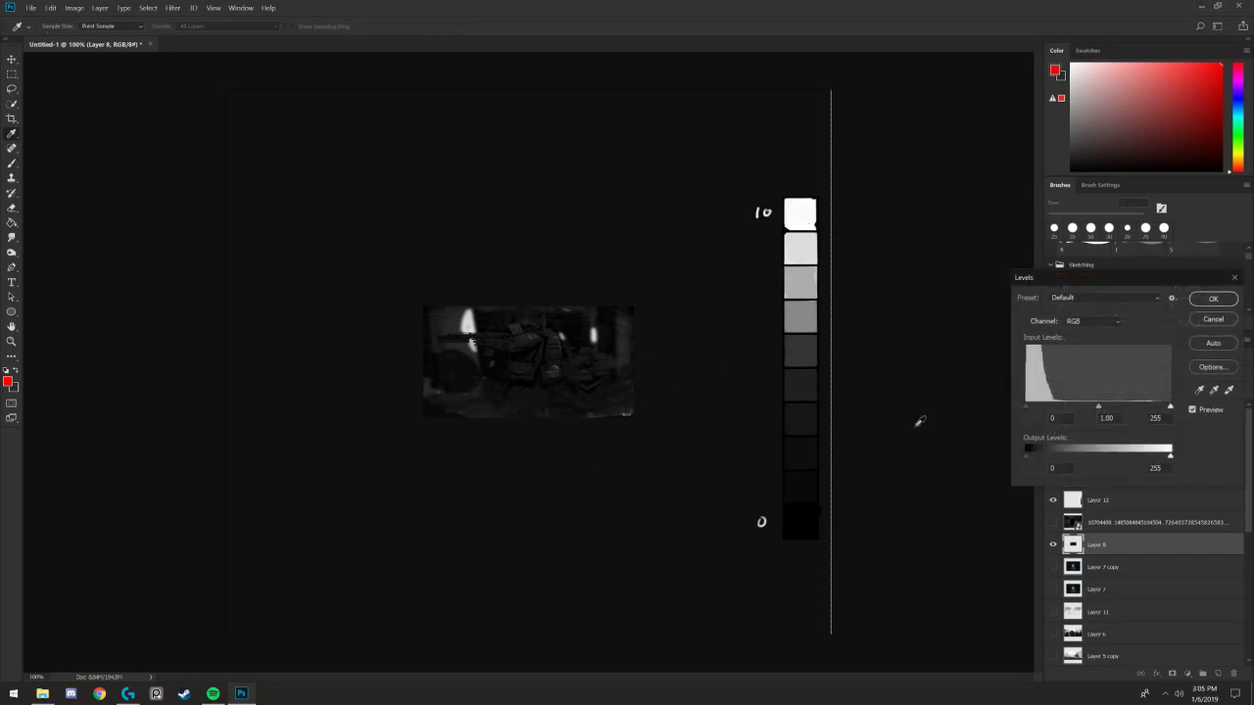
left_click_drag(1025, 459, 1062, 453)
key("Return")
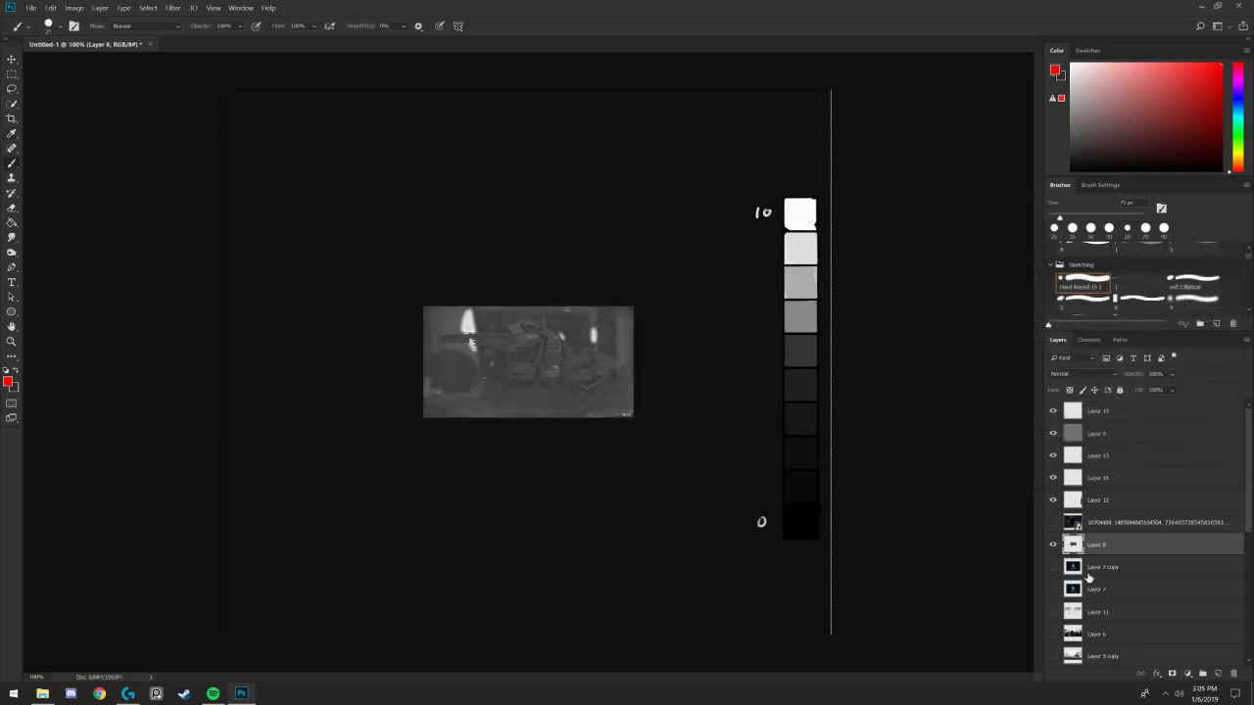
left_click(1053, 566)
left_click(1104, 566)
key("b")
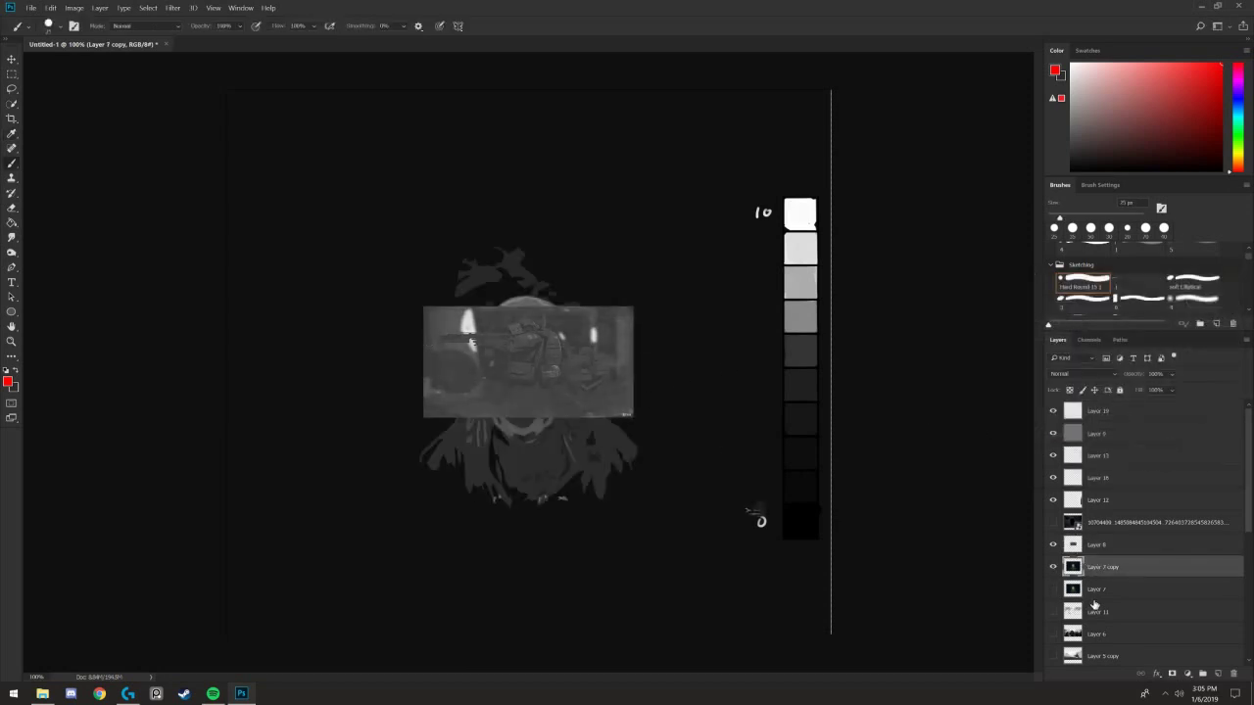
left_click(1053, 567)
- Show the masked figure painting on Layer 7, scale it down and place it directly above the soldiers thumbnail
left_click(1073, 589)
left_click(1053, 588)
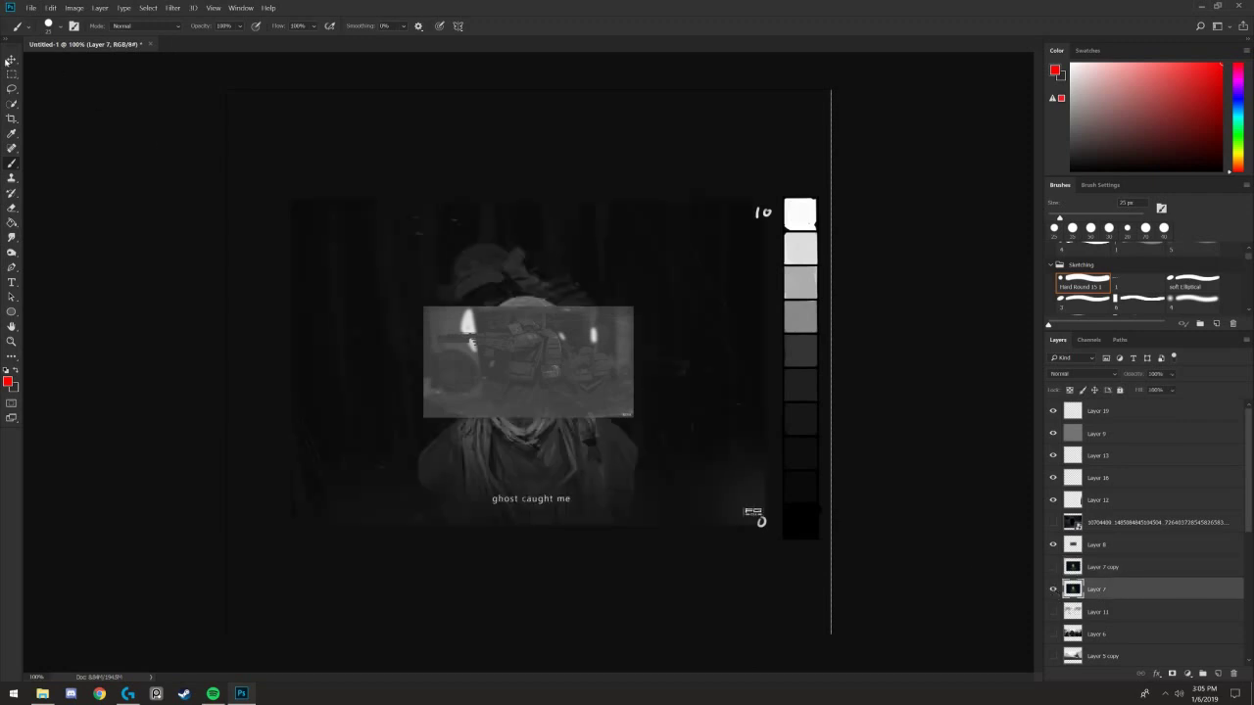
left_click(9, 61)
left_click_drag(291, 200, 419, 139)
key("Return")
key("Return")
- Show the crowd painting on Layer 6, scale it down and place it directly below the soldiers thumbnail
scroll(1127, 539, "down", 2)
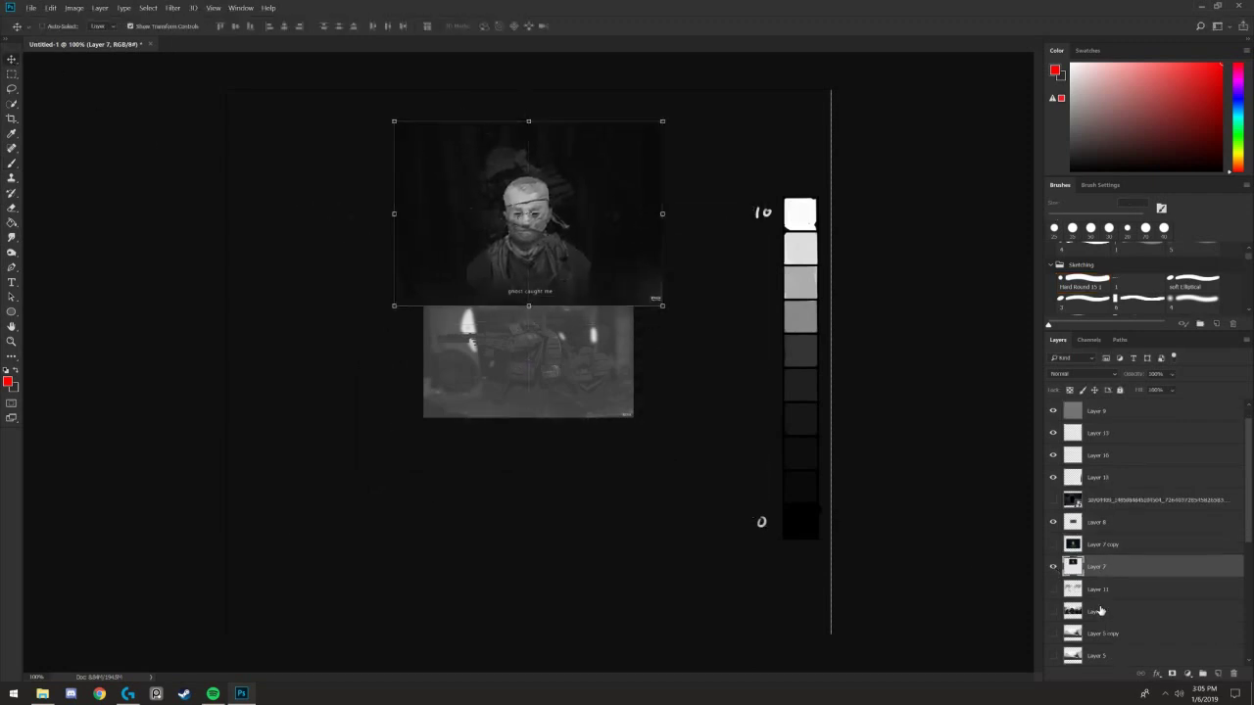
left_click(1053, 545)
left_click(1097, 546)
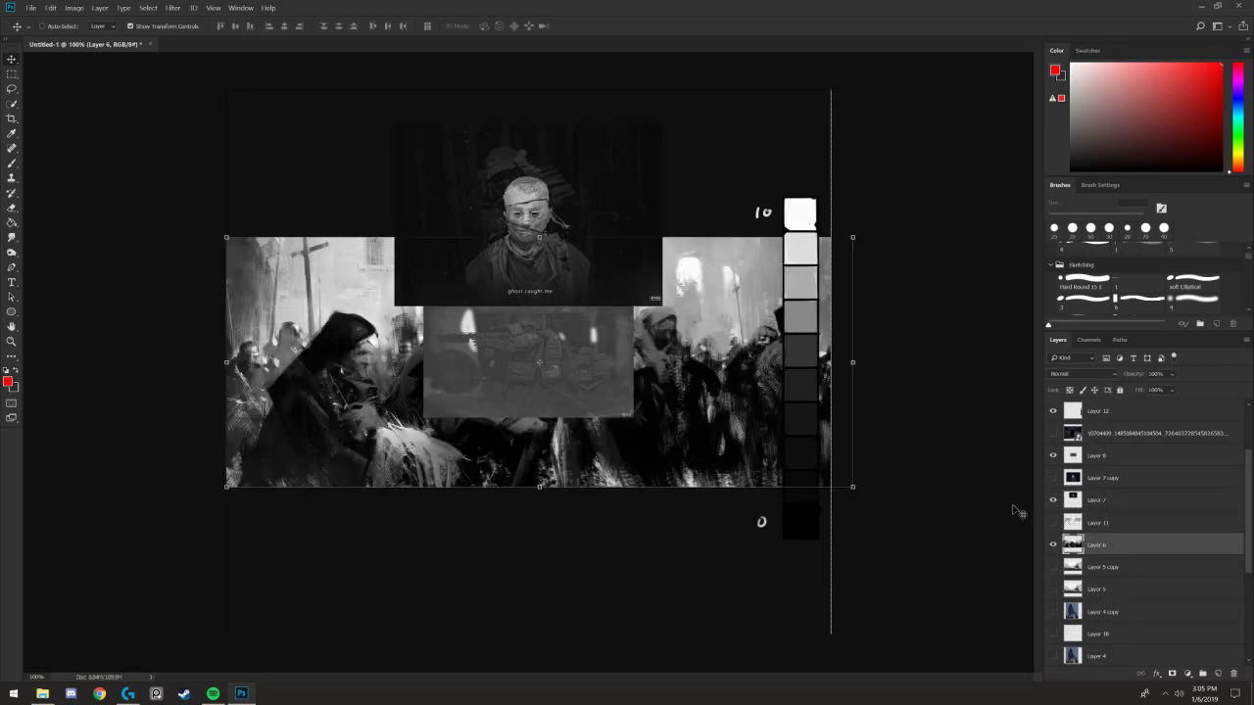
left_click_drag(850, 240, 659, 480)
key("Return")
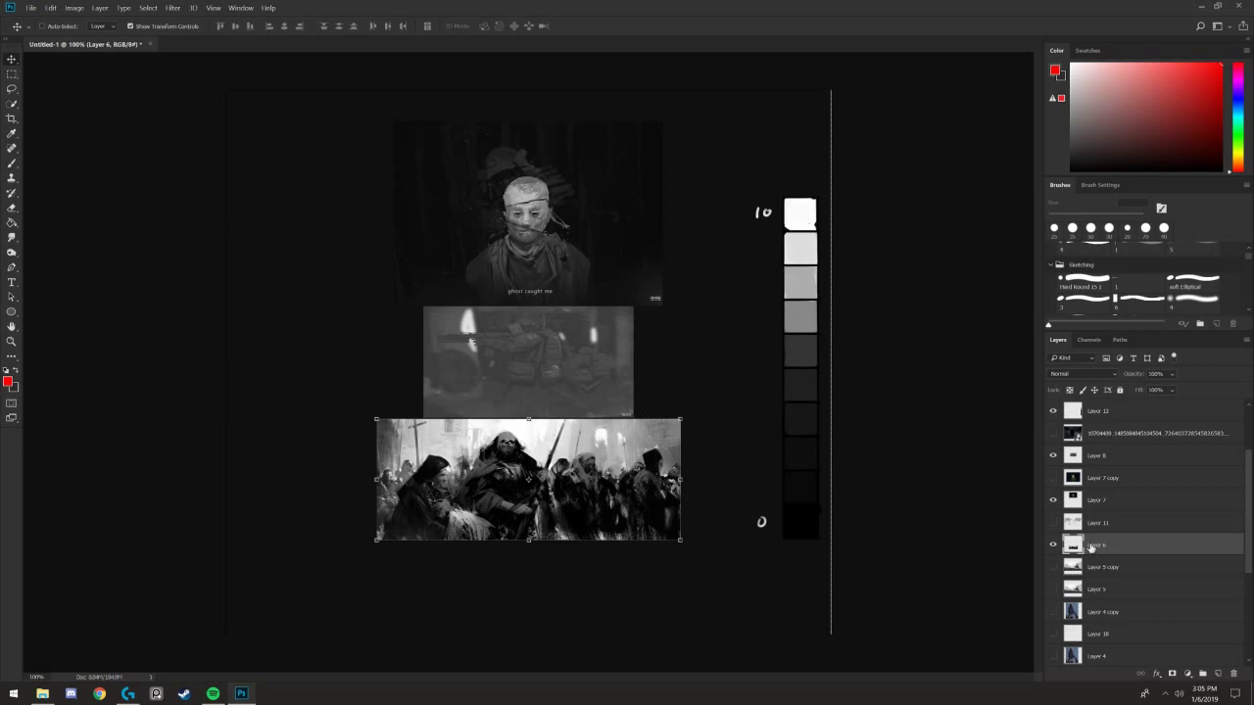
- Show the horse rider painting on Layer 5 copy, scale it down and place it to the left of the soldiers thumbnail
left_click(1114, 574)
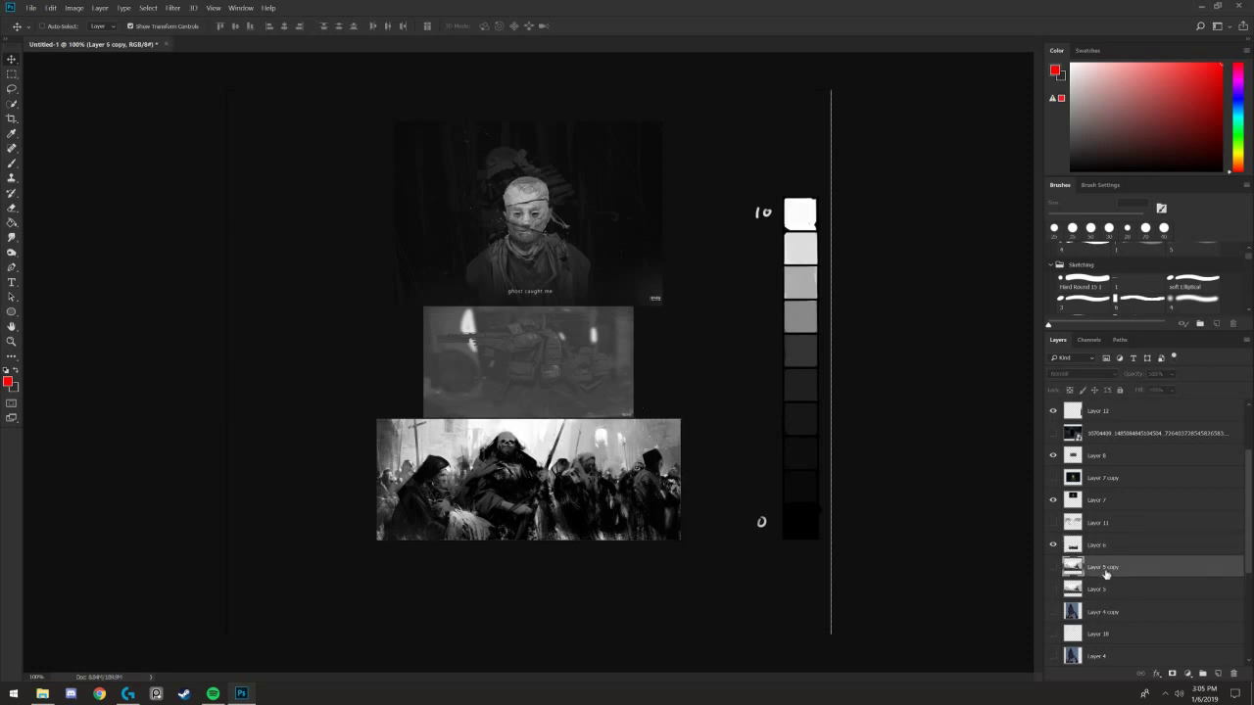
left_click(1053, 567)
key("ctrl+t")
left_click_drag(832, 225, 666, 294)
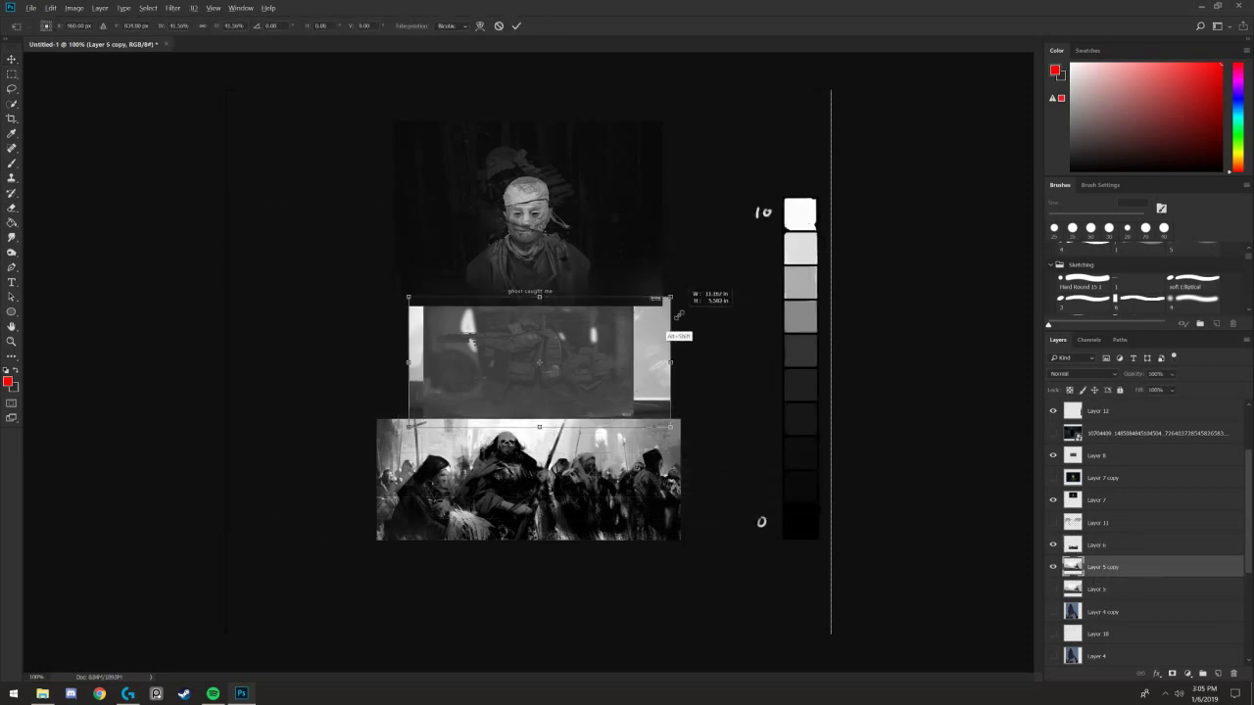
left_click_drag(649, 343, 409, 338)
key("Return")
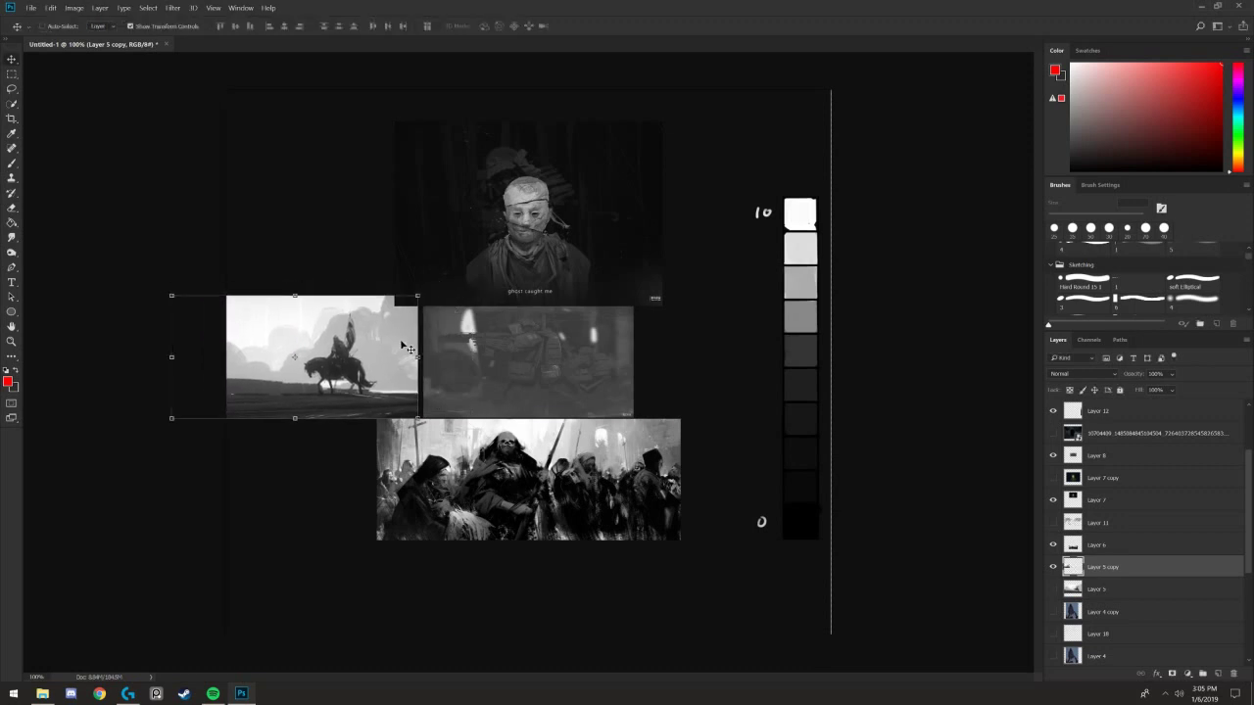
key("ctrl+plus")
left_click_drag(261, 315, 386, 325)
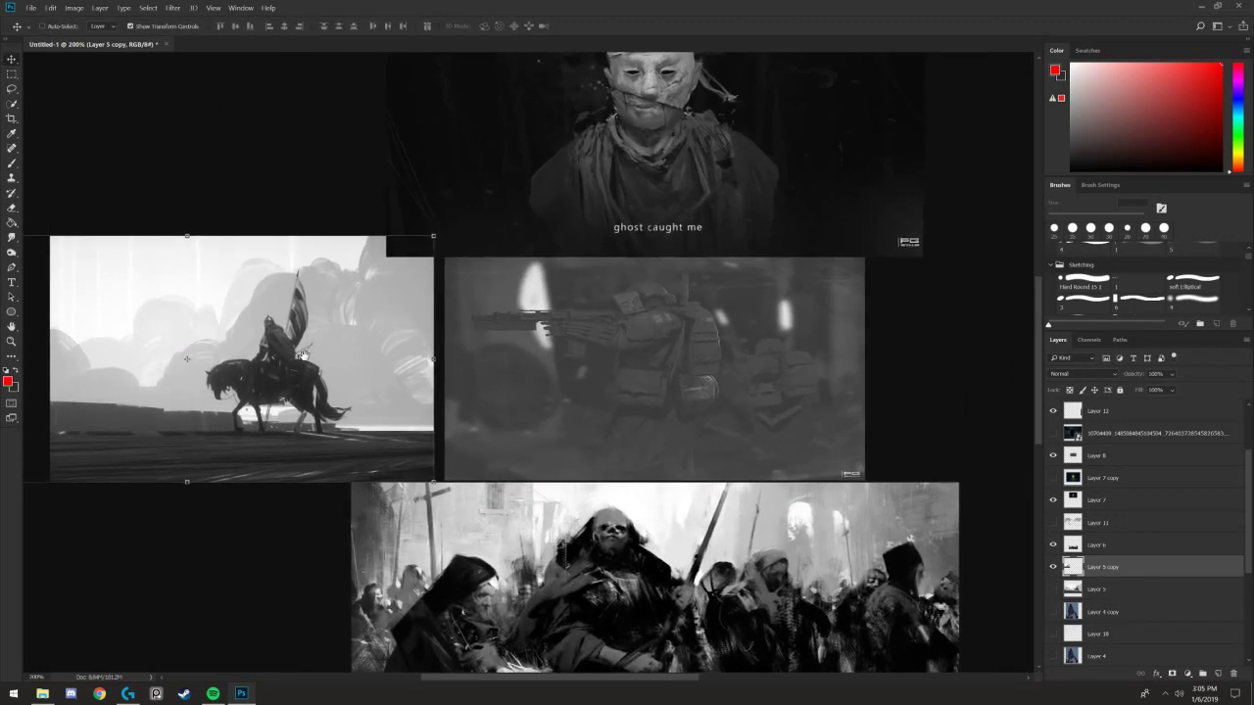
- Darken the soldiers thumbnail on Layer 8 with Levels, using input levels of 56 for black and 170 for white
left_click_drag(579, 337, 484, 351)
scroll(1129, 468, "up", 3)
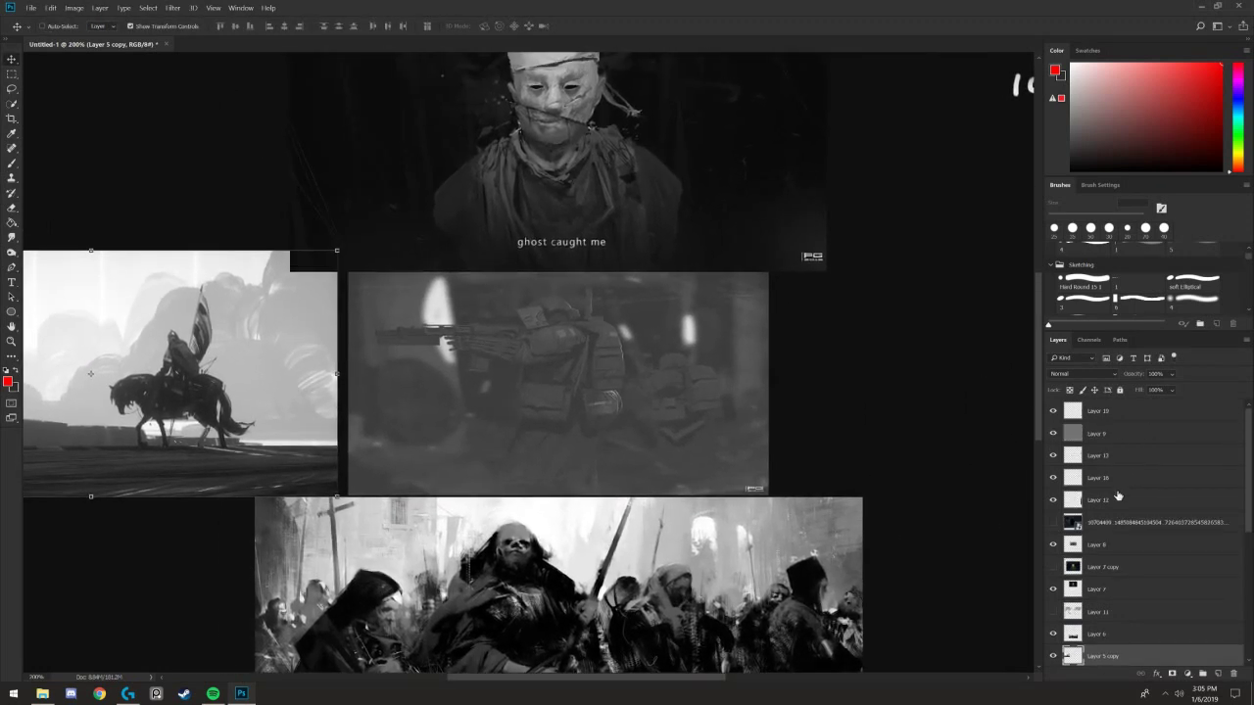
left_click(1103, 546)
key("ctrl+l")
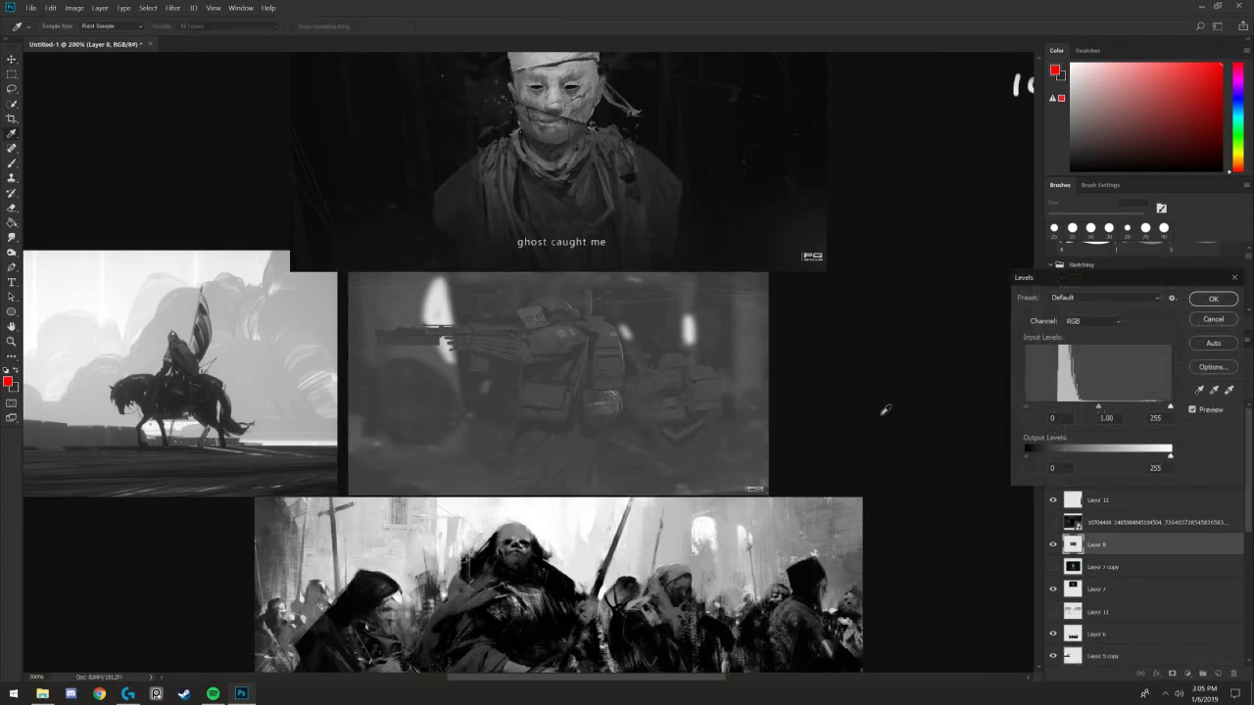
left_click_drag(1026, 407, 1034, 408)
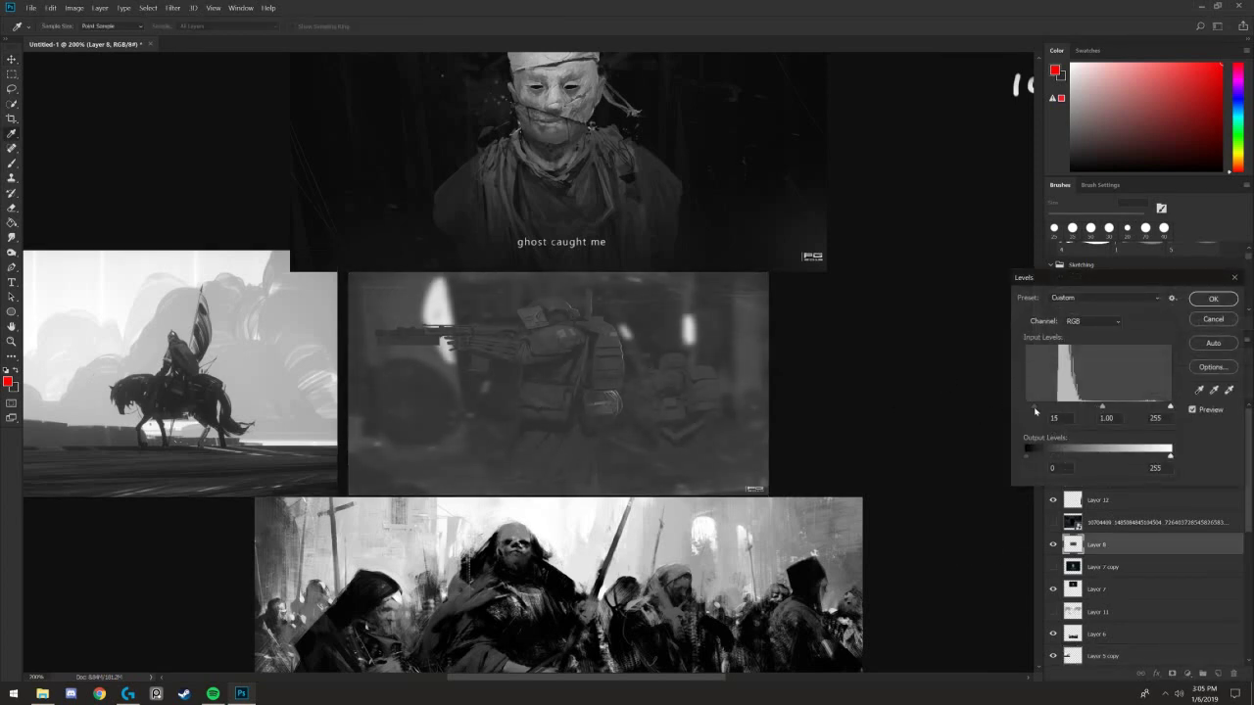
left_click_drag(1093, 276, 858, 283)
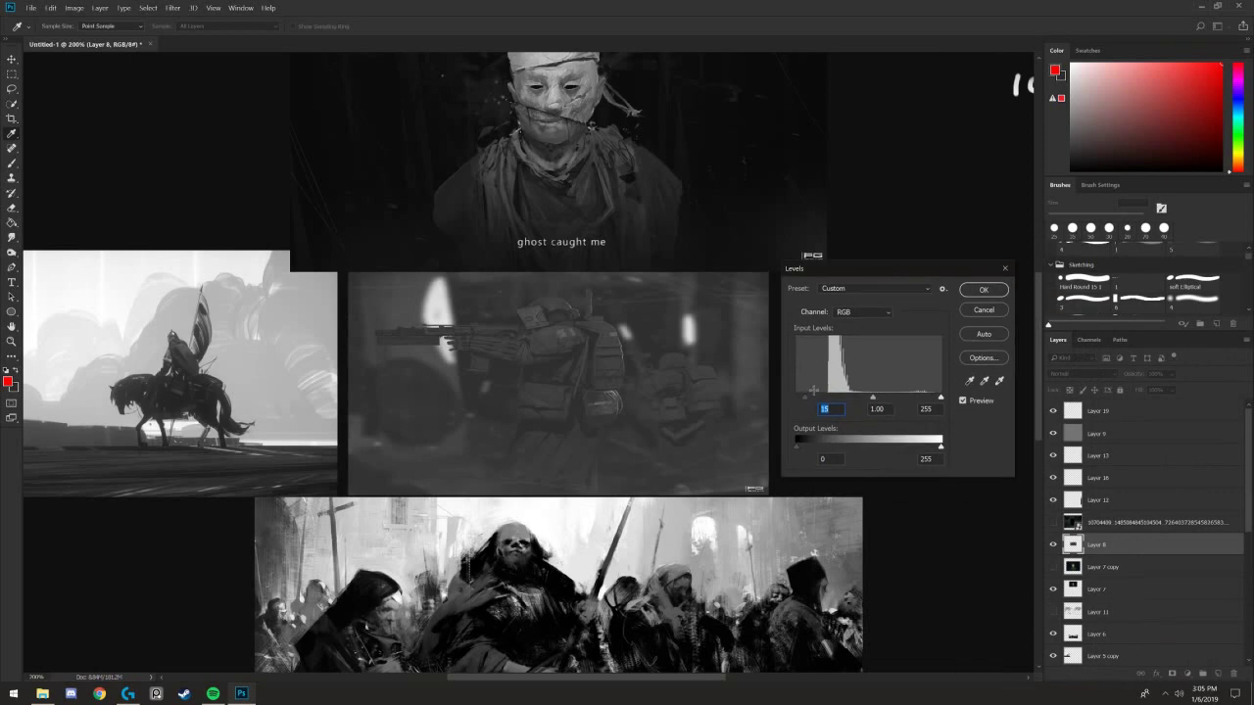
left_click_drag(810, 398, 827, 401)
left_click_drag(940, 399, 893, 411)
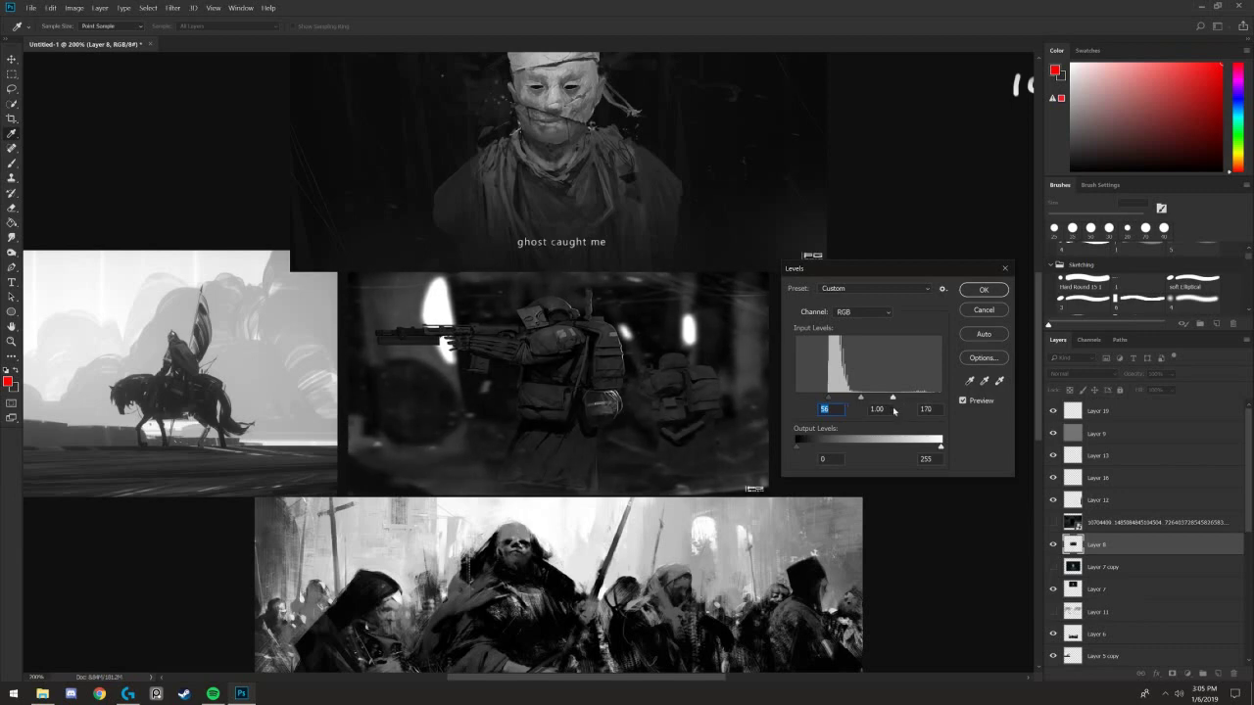
left_click(984, 289)
key("v")
left_click_drag(925, 475, 983, 474)
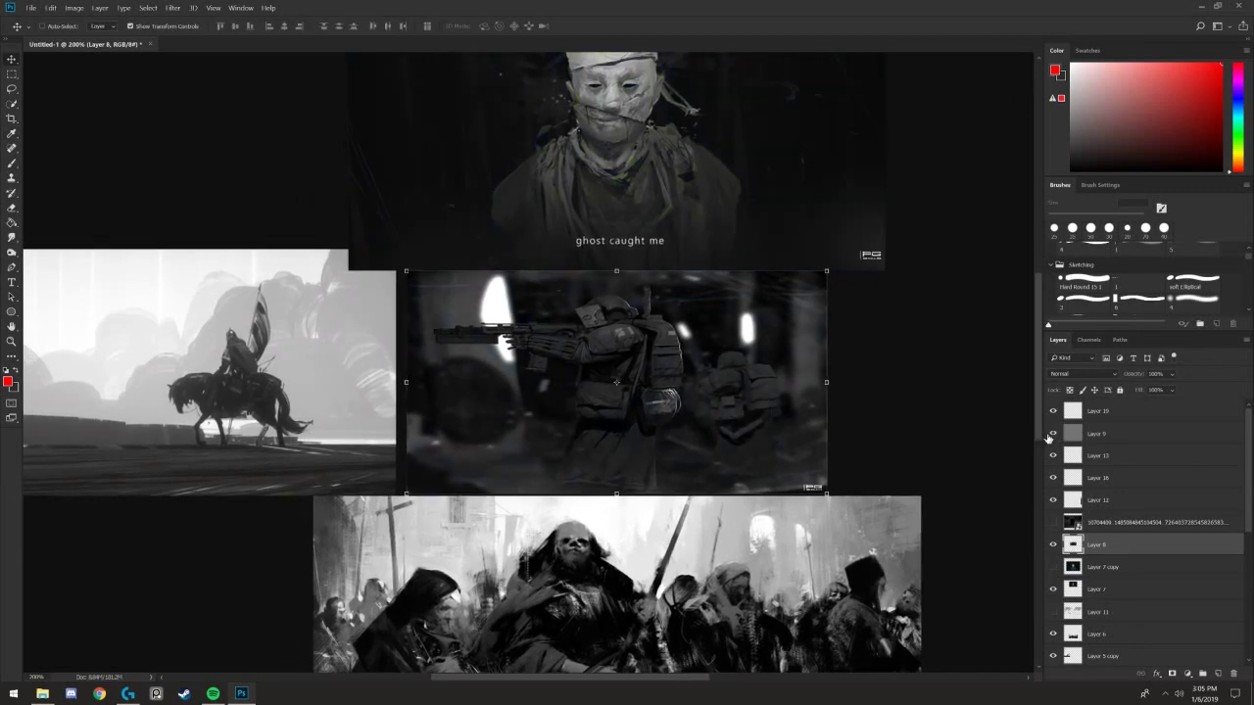
- Hide the four painting thumbnails and show the full-size painting of soldiers beside the doorway marked 81
key("ctrl+minus")
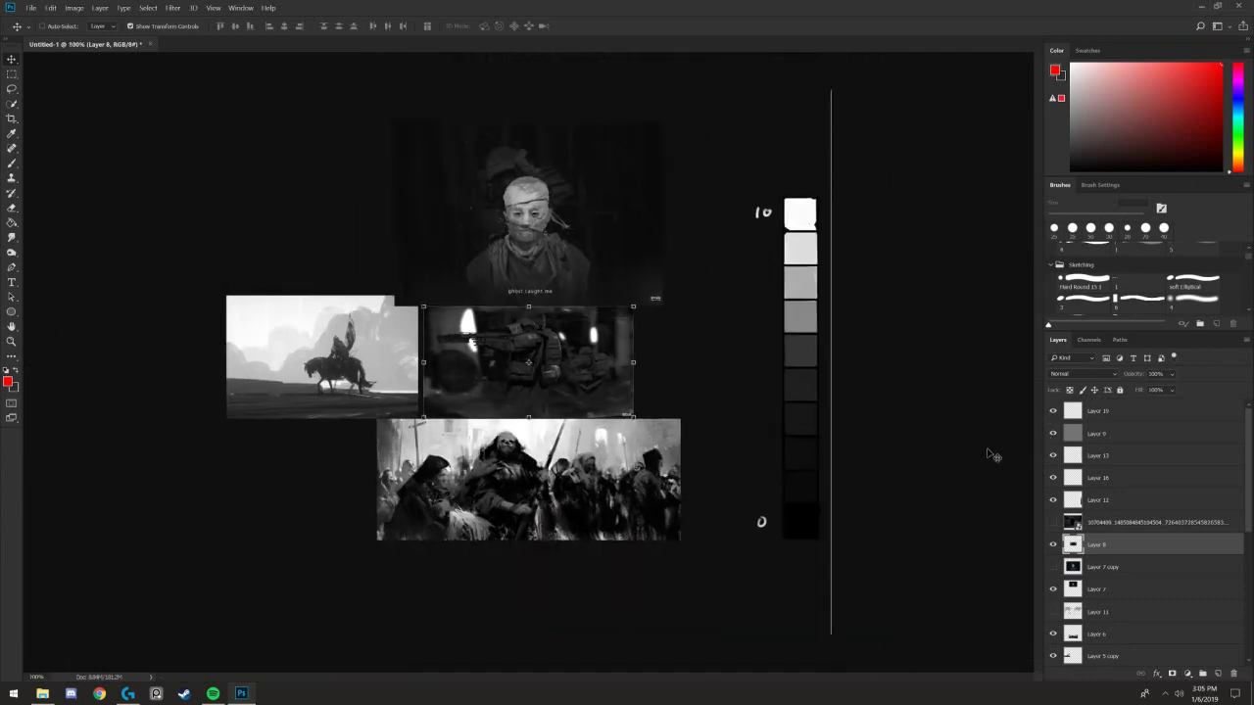
left_click(1053, 543)
left_click(1053, 588)
scroll(1061, 607, "down", 1)
scroll(1061, 608, "down", 1)
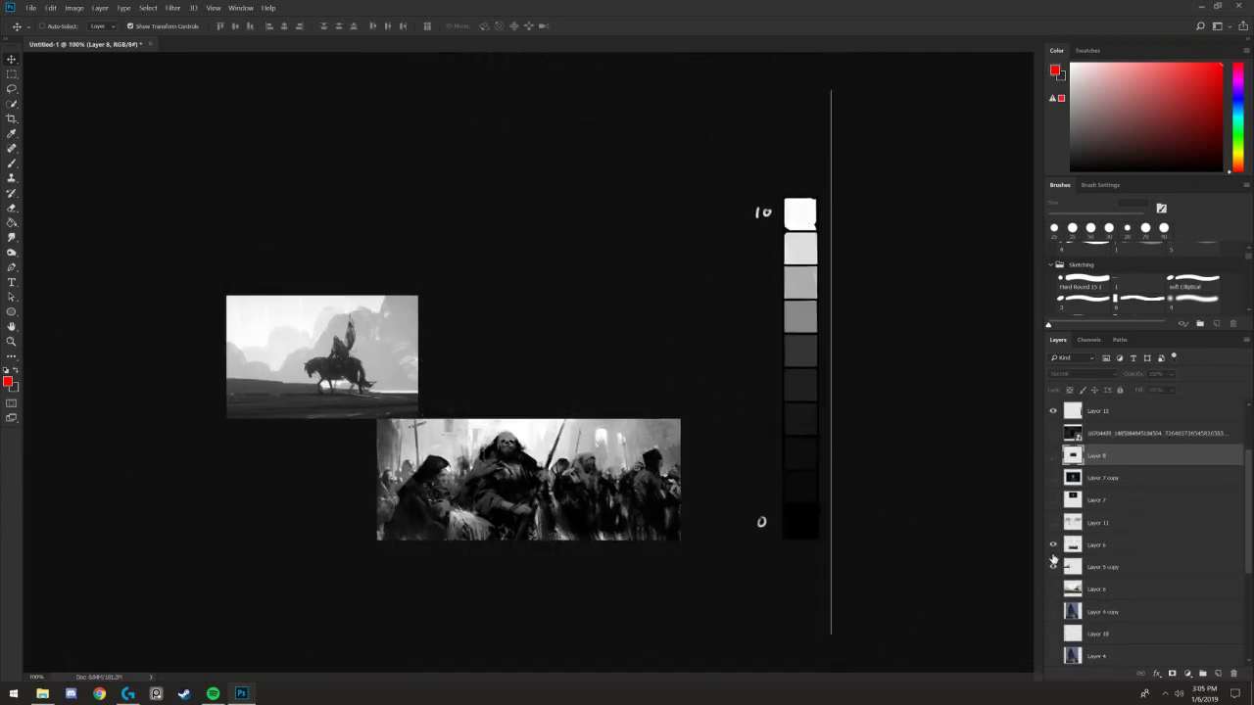
left_click(1053, 550)
left_click(1053, 569)
scroll(1066, 583, "down", 6)
scroll(1073, 586, "up", 4)
scroll(1073, 588, "up", 2)
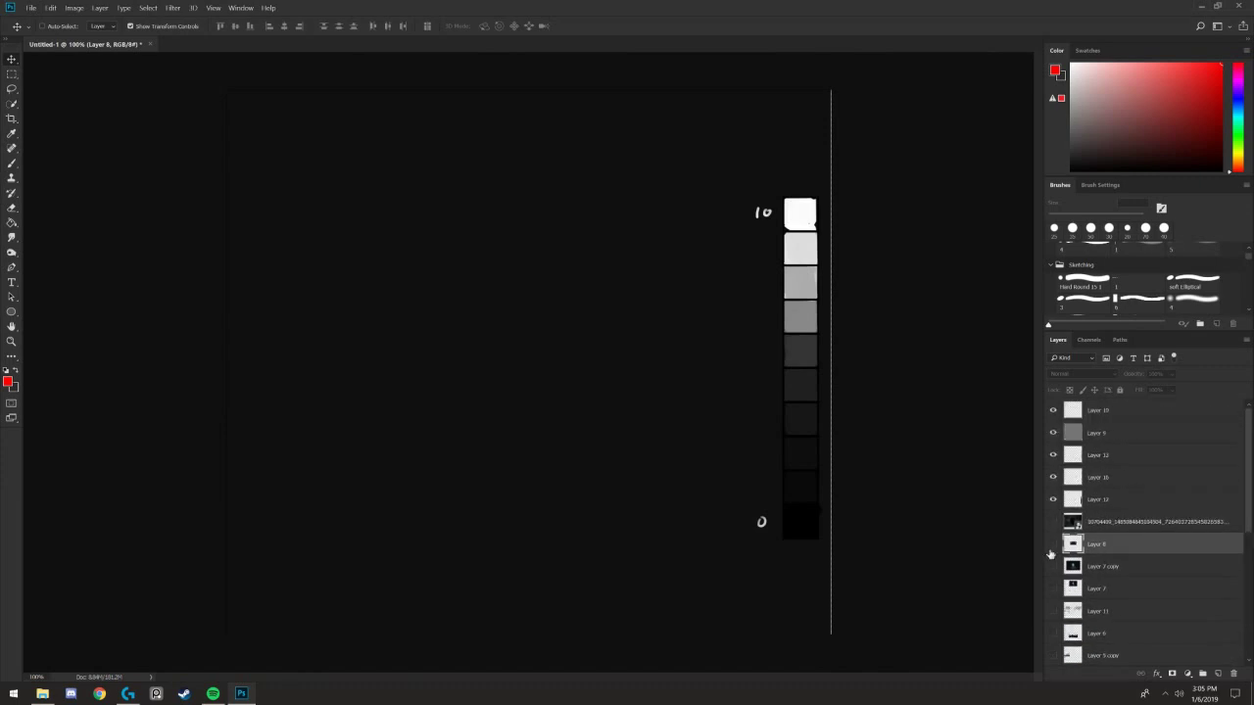
left_click(1053, 522)
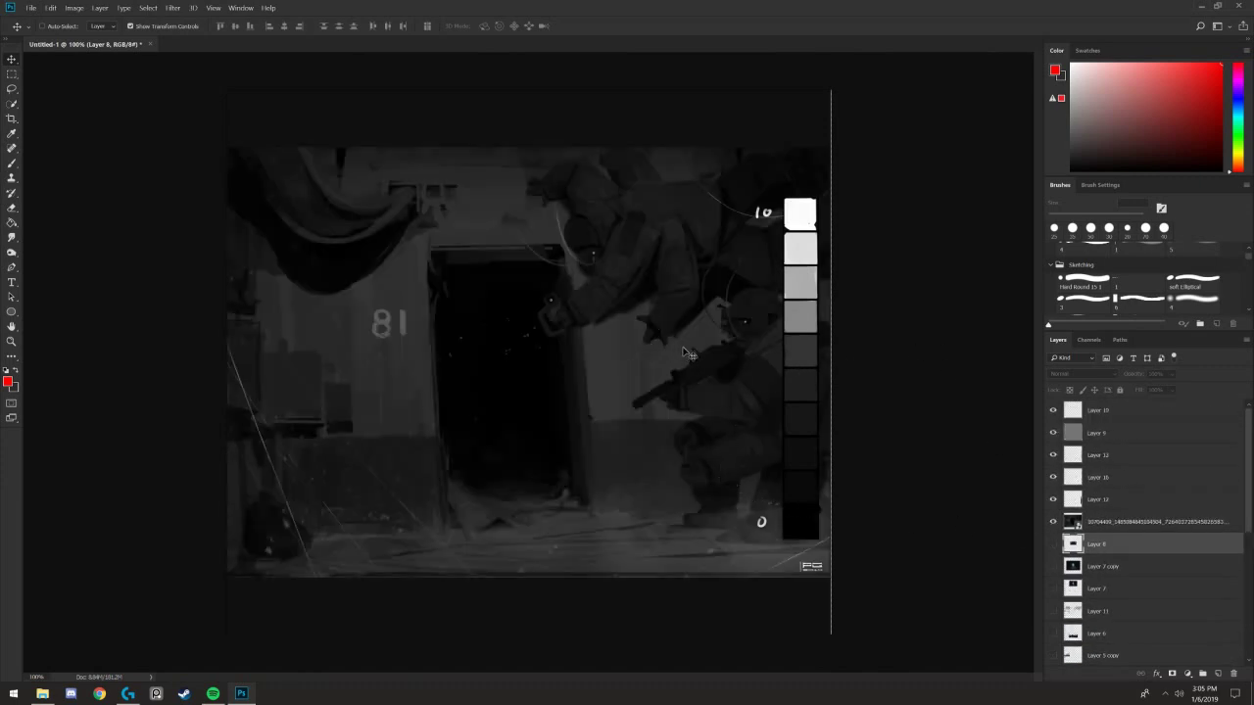
key("ctrl+plus")
key("ctrl+minus")
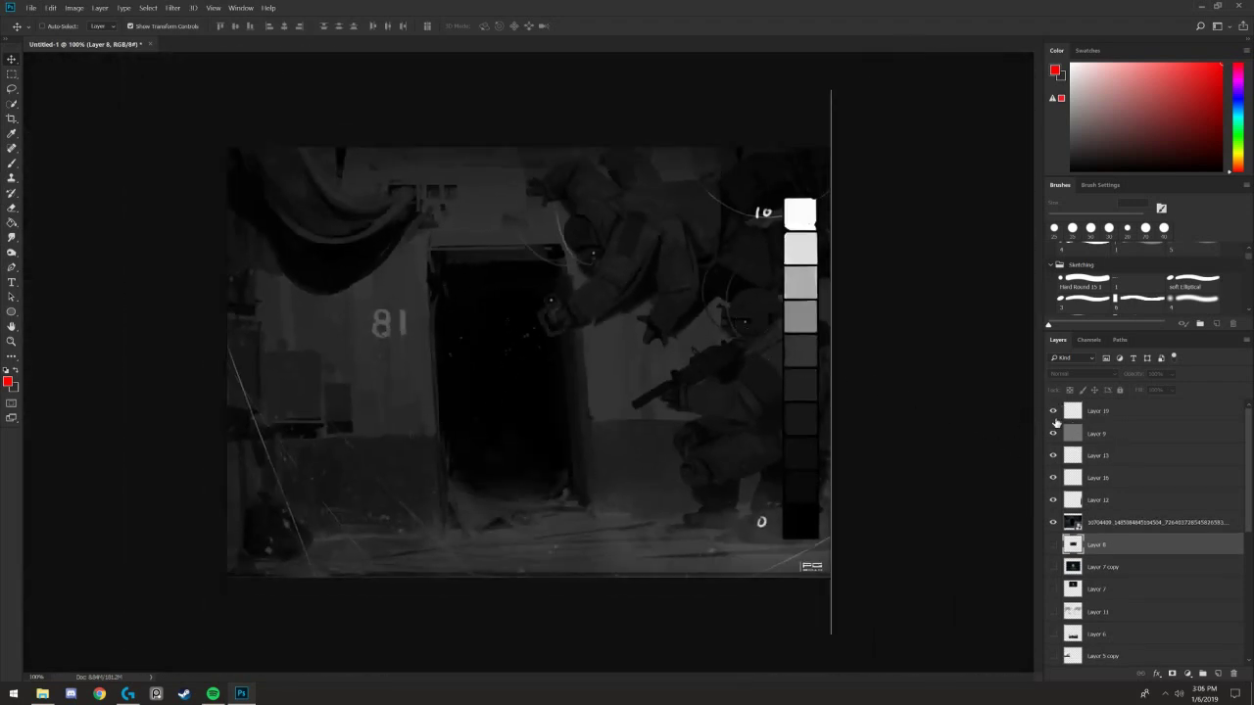
- Add a new layer above the doorway painting and paint over the crouching soldier's visor highlight in sampled black
left_click(1102, 522)
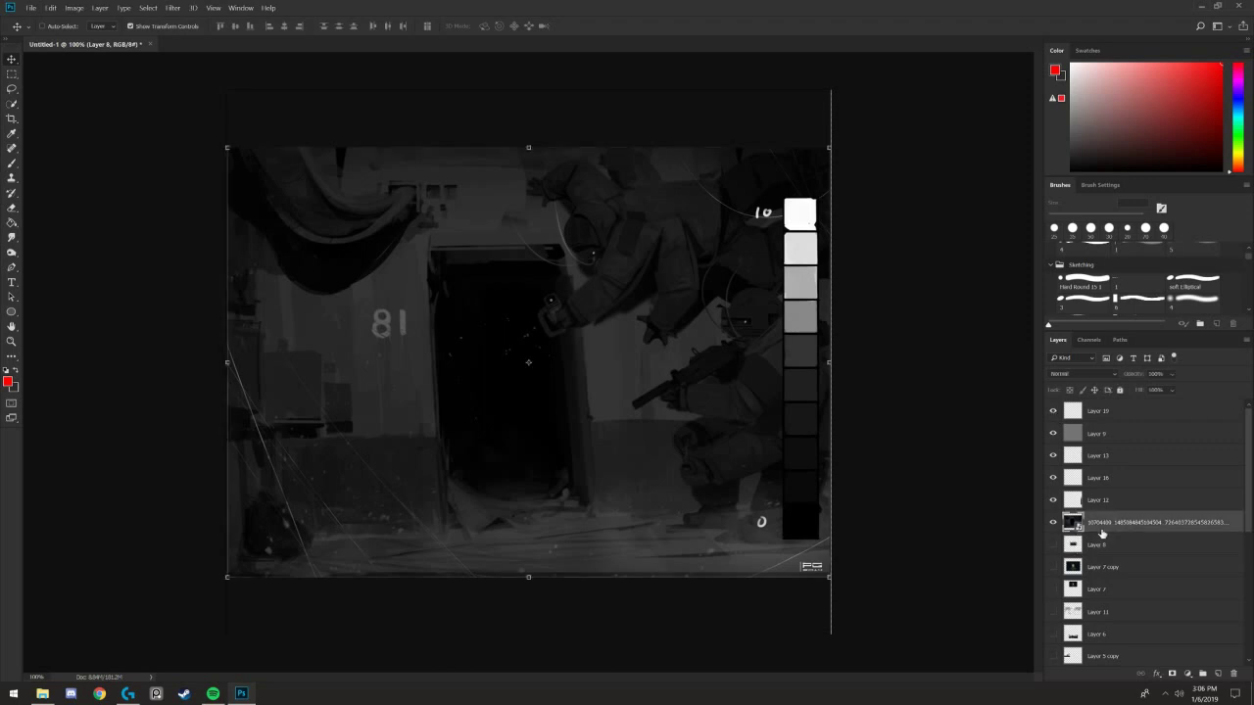
left_click(1217, 674)
key("i")
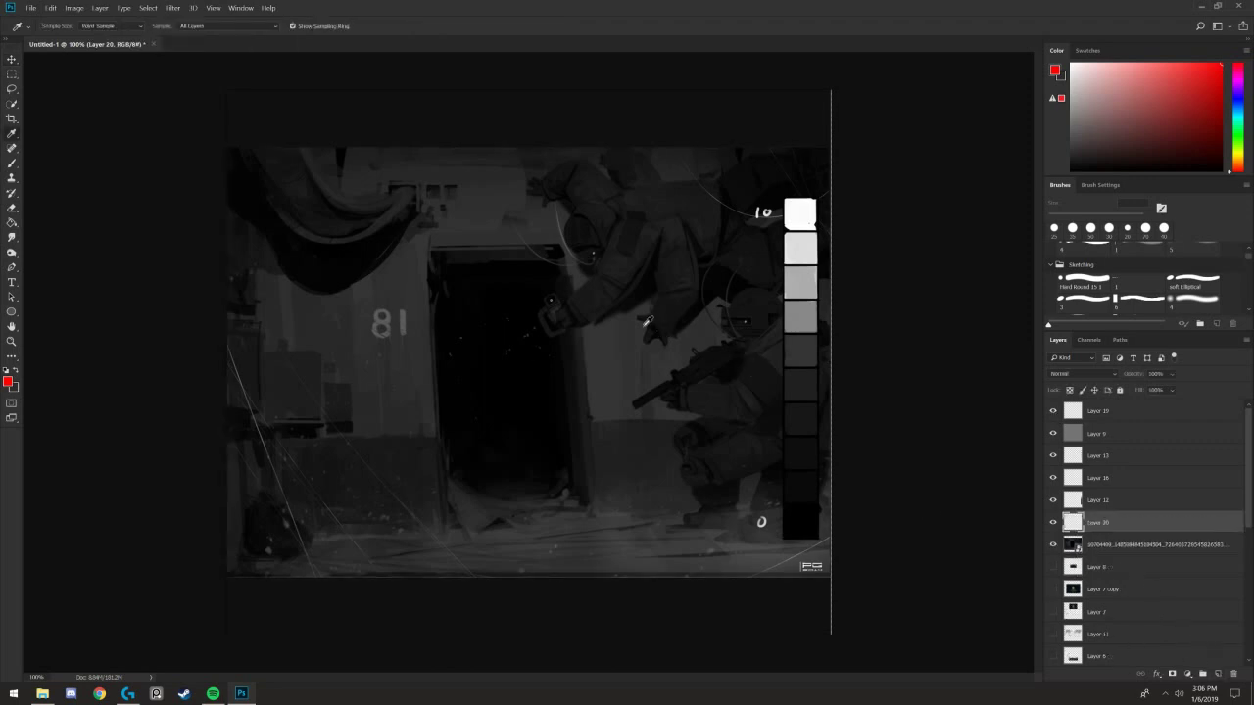
left_click(699, 304)
key("b")
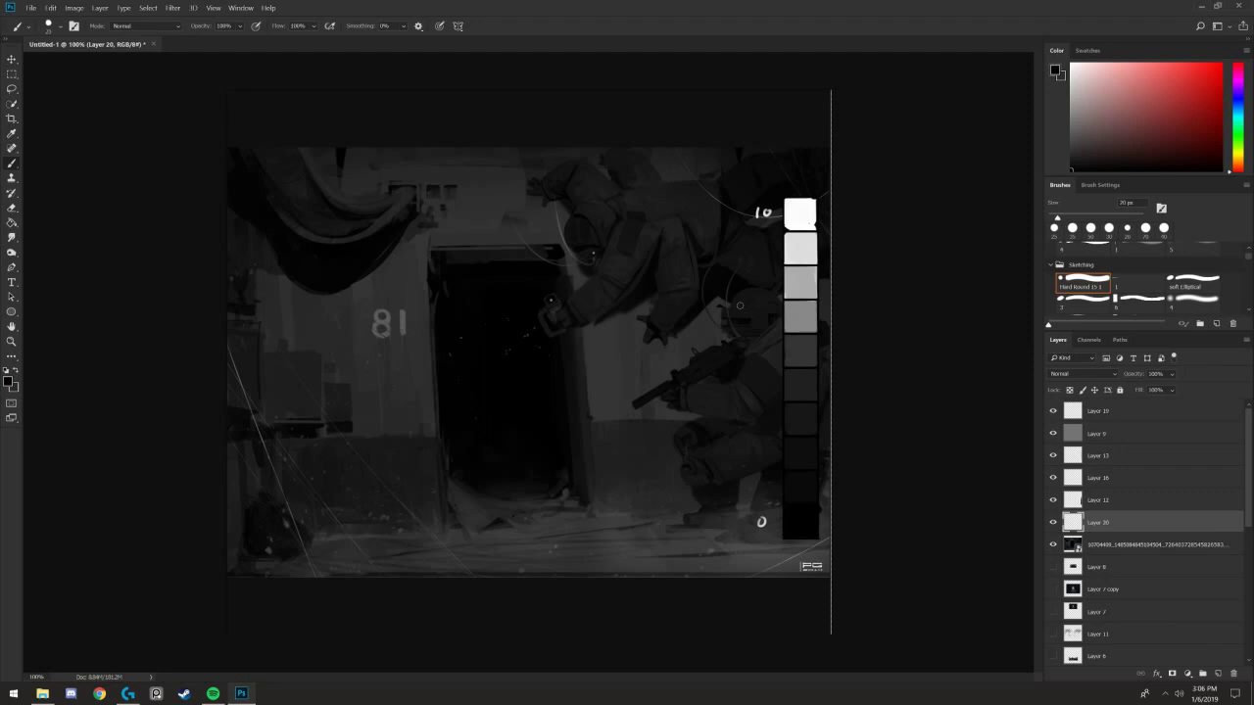
key("bracketleft")
- Hide the value scale's outline layers and toggle the new layer and the scale to compare the painting with and without highlights
left_click_drag(1053, 477, 1053, 463)
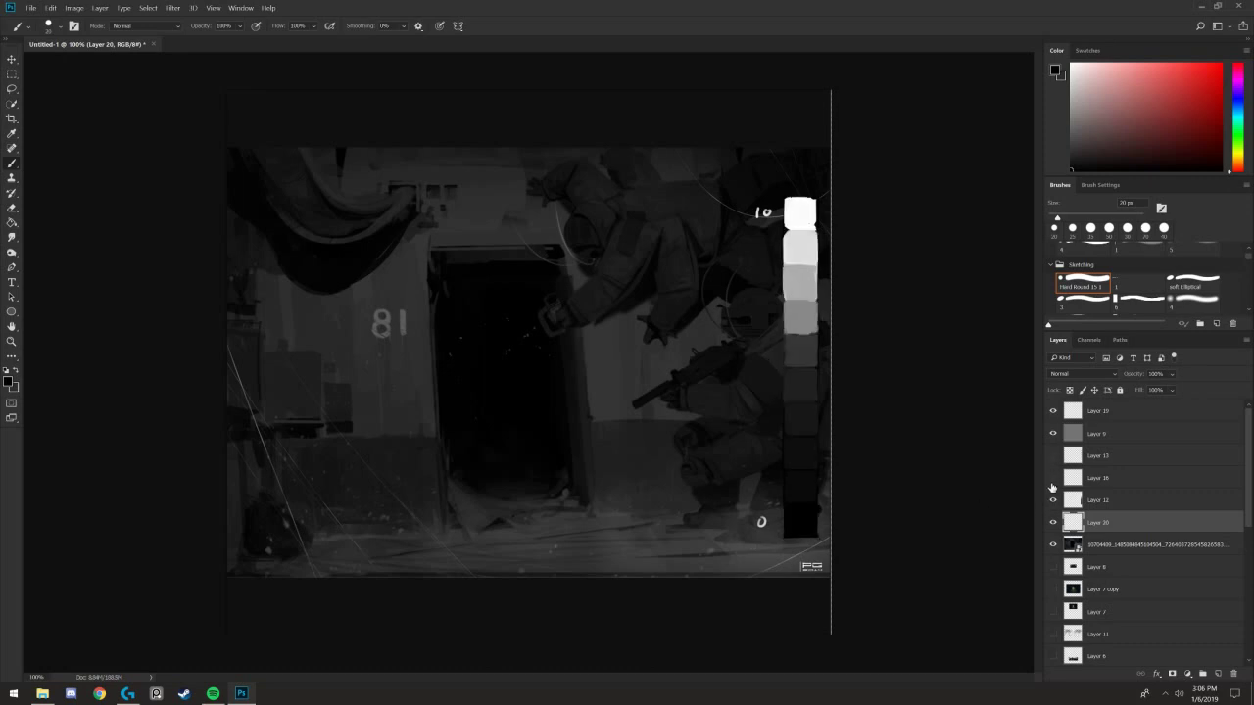
left_click(1053, 499)
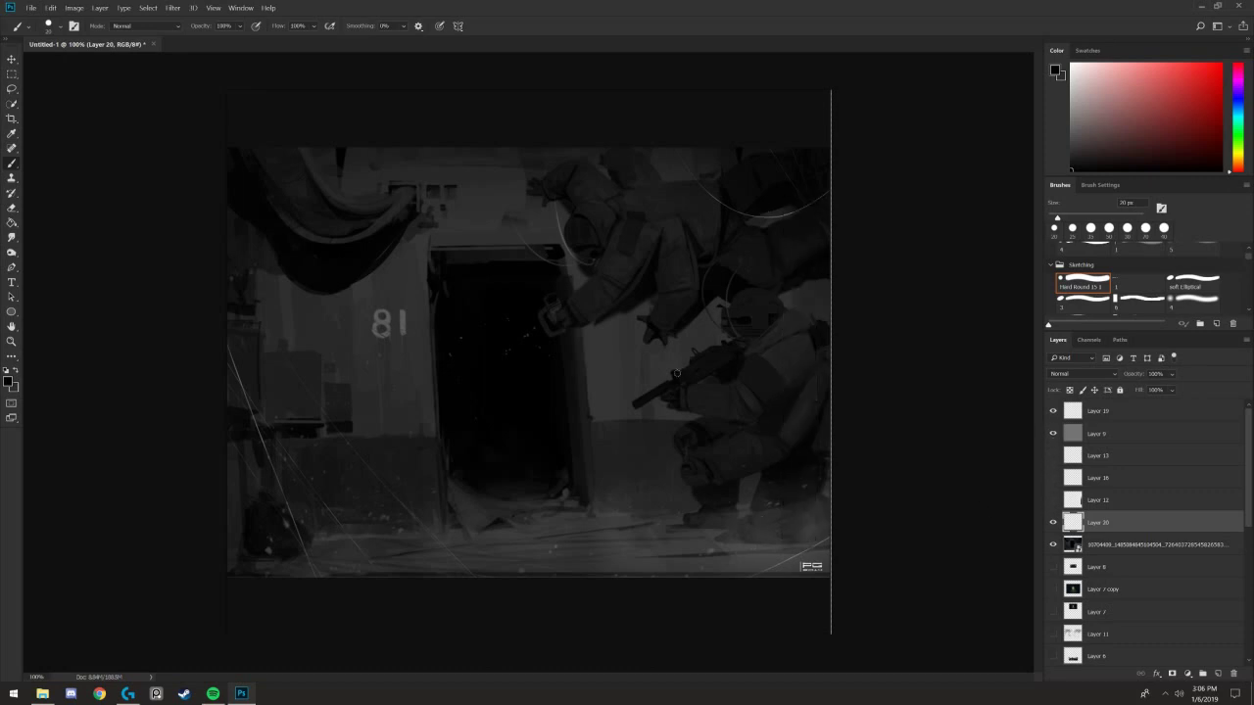
left_click(1053, 523)
left_click(1053, 524)
left_click(1053, 524)
left_click(1053, 525)
left_click(1053, 456)
left_click(1053, 456)
left_click(1053, 499)
- Paint small bright specks in the doorway and on the crouching soldier's visor, using white sampled from the scale's top swatch
left_click(798, 210, "alt")
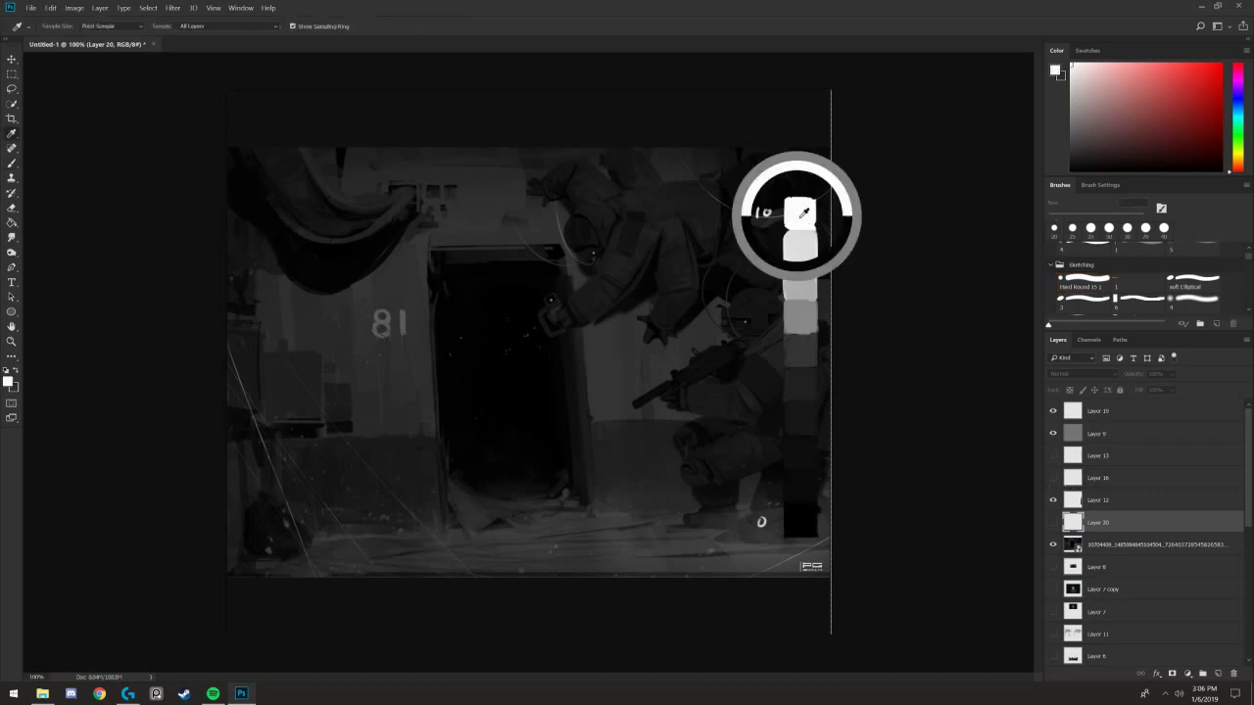
left_click(1052, 523)
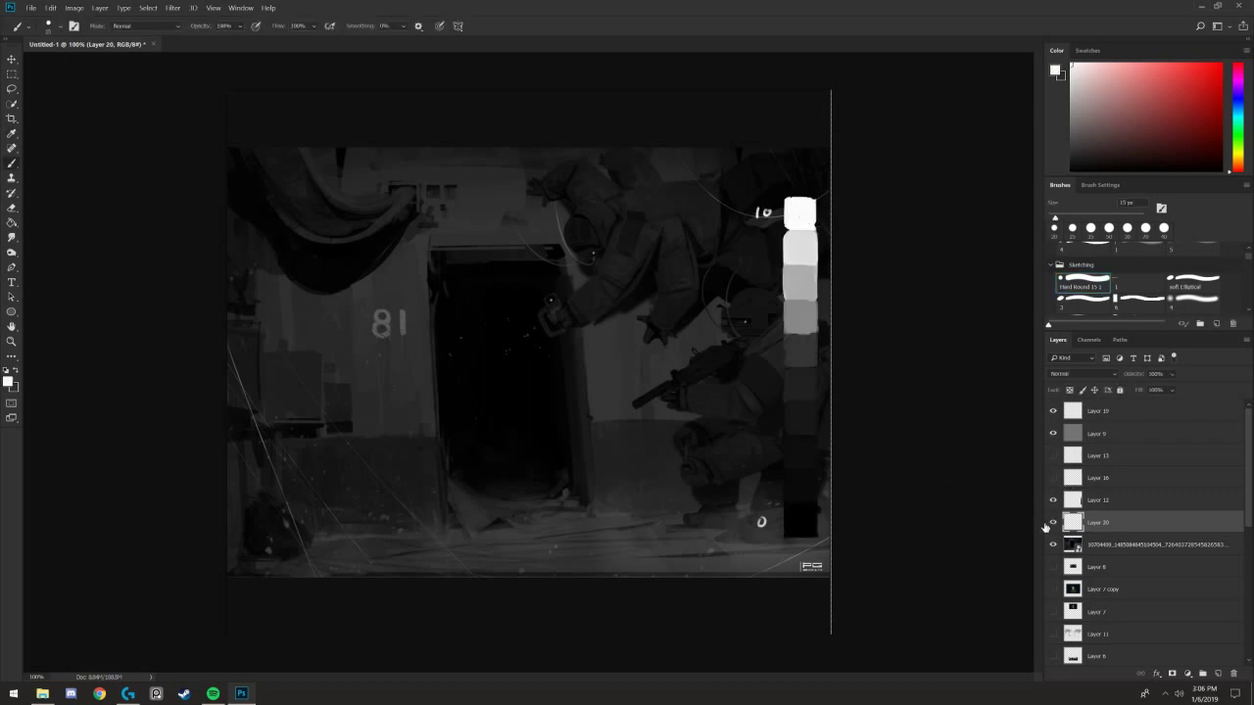
left_click(494, 300)
mouse_move(770, 425)
left_mouse_down()
mouse_move(754, 452)
mouse_move(766, 519)
left_mouse_up()
key("ctrl+z")
- Mark the painting's value ranges beside the scale with grey loops at the middle swatches and at 0, and a white loop at 10
left_click(611, 348, "alt")
key("bracketright")
key("bracketright")
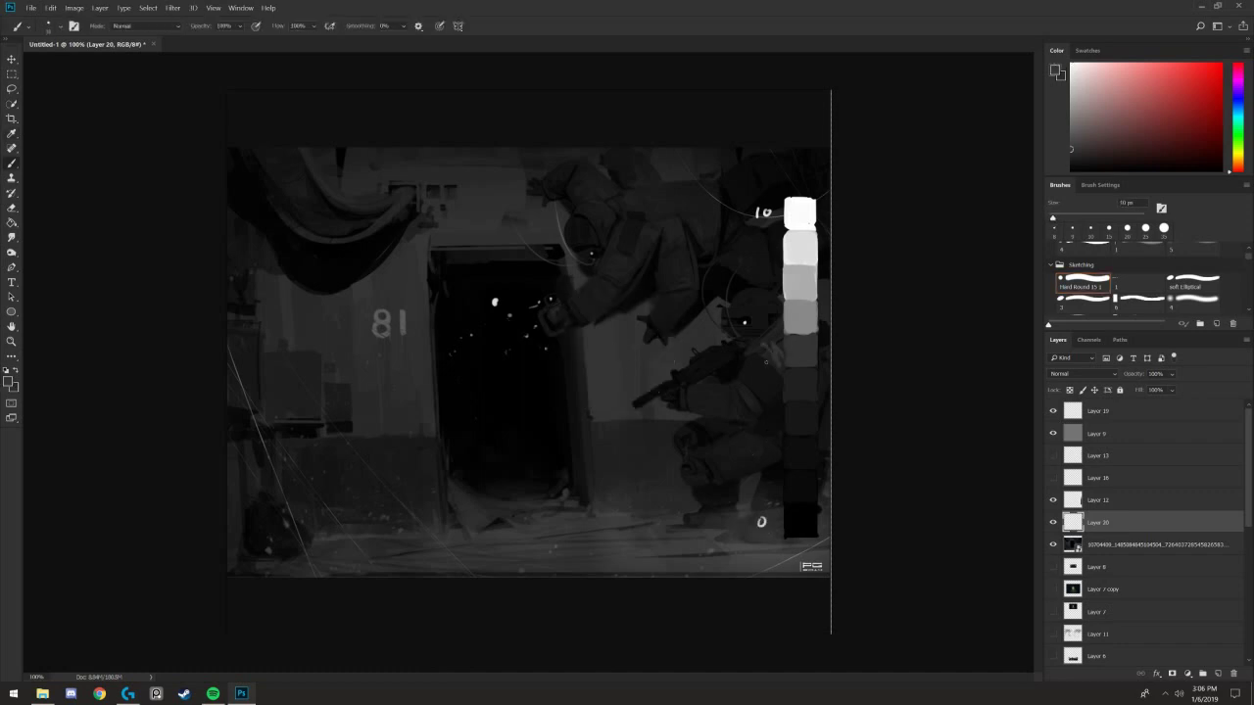
key("ctrl+alt+z")
mouse_move(776, 355)
left_mouse_down()
mouse_move(744, 440)
mouse_move(761, 444)
mouse_move(759, 506)
left_mouse_up()
key("ctrl+alt+z")
key("ctrl+z")
mouse_move(762, 355)
left_mouse_down()
mouse_move(770, 405)
mouse_move(736, 357)
mouse_move(756, 376)
mouse_move(748, 350)
mouse_move(761, 402)
mouse_move(760, 356)
left_mouse_up()
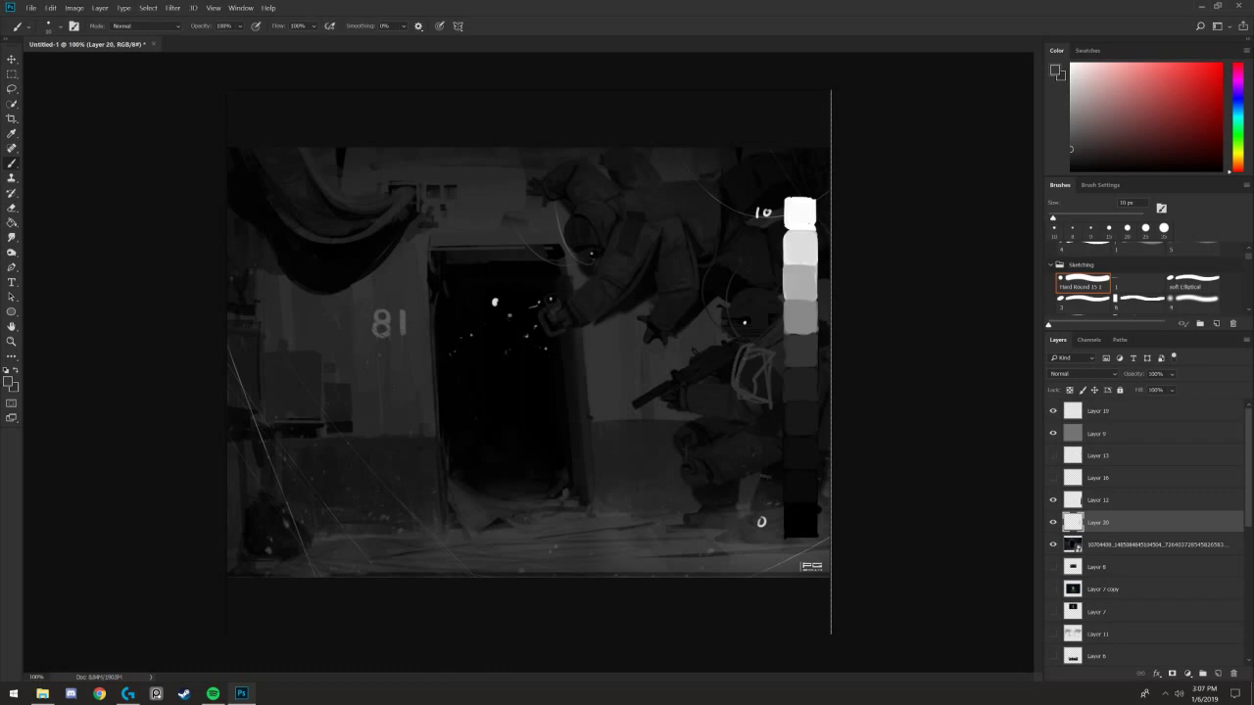
mouse_move(744, 475)
left_mouse_down()
mouse_move(741, 499)
mouse_move(780, 496)
left_mouse_up()
left_click(795, 208, "alt")
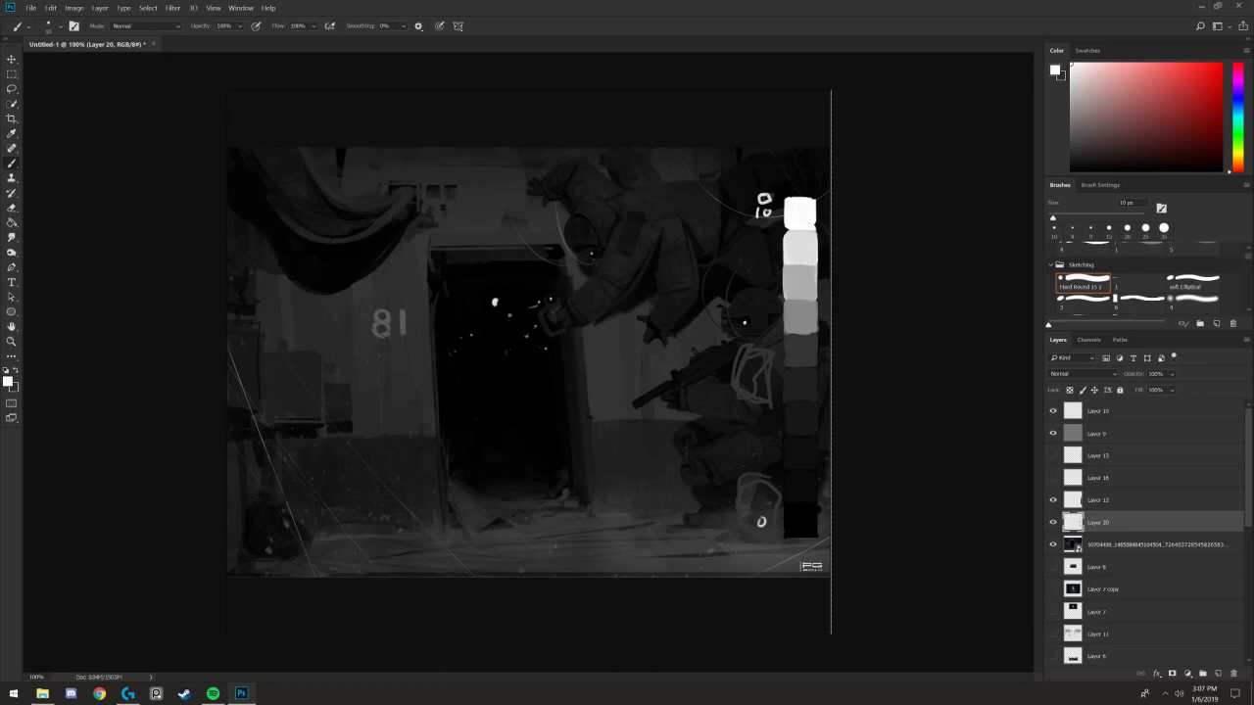